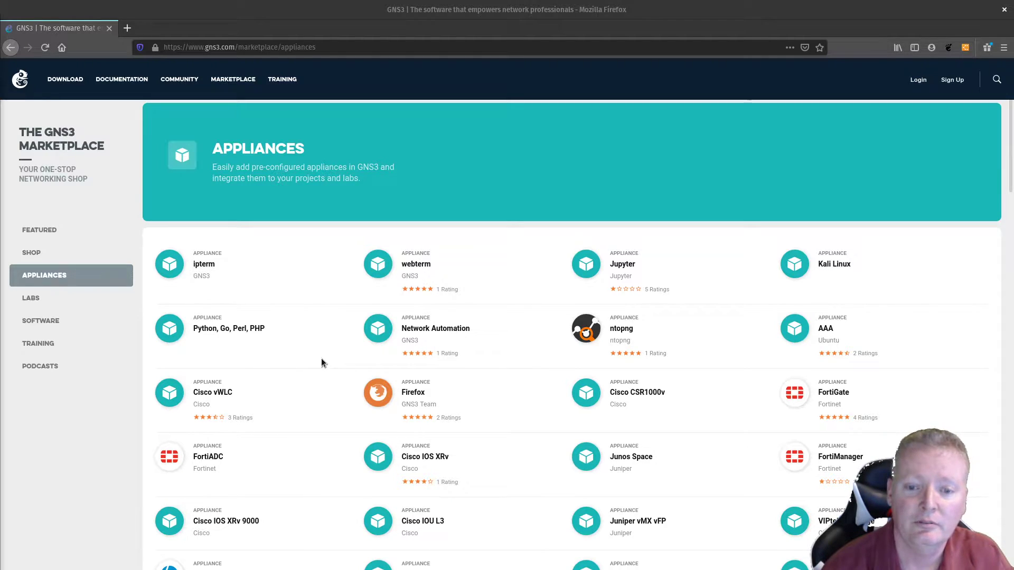
Step: Scroll through the marketplace page, then close Firefox to return to the DEMO-Creating-VM project
scroll(321, 359, "down", 3)
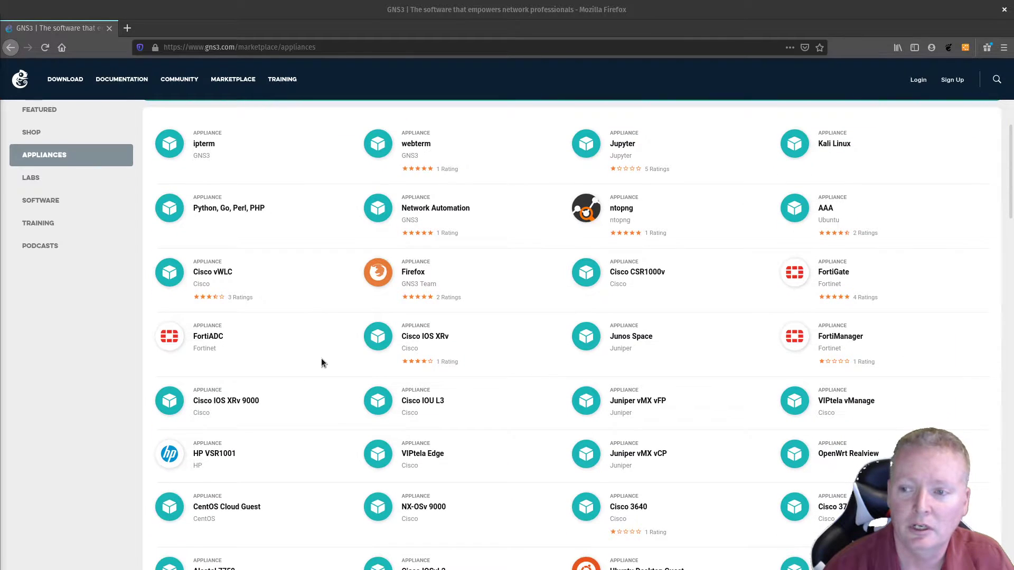
scroll(321, 363, "up", 4)
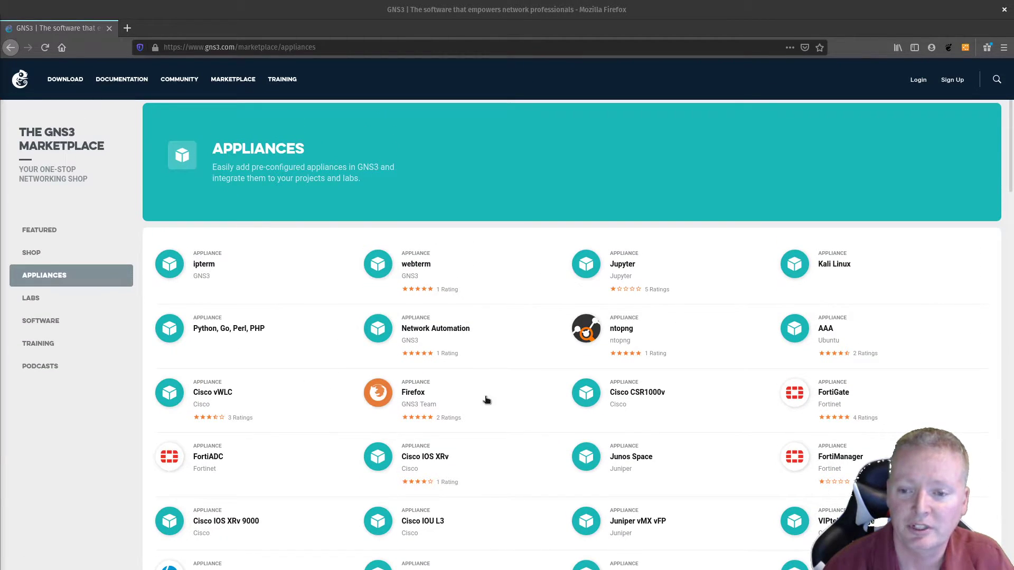
scroll(525, 399, "down", 4)
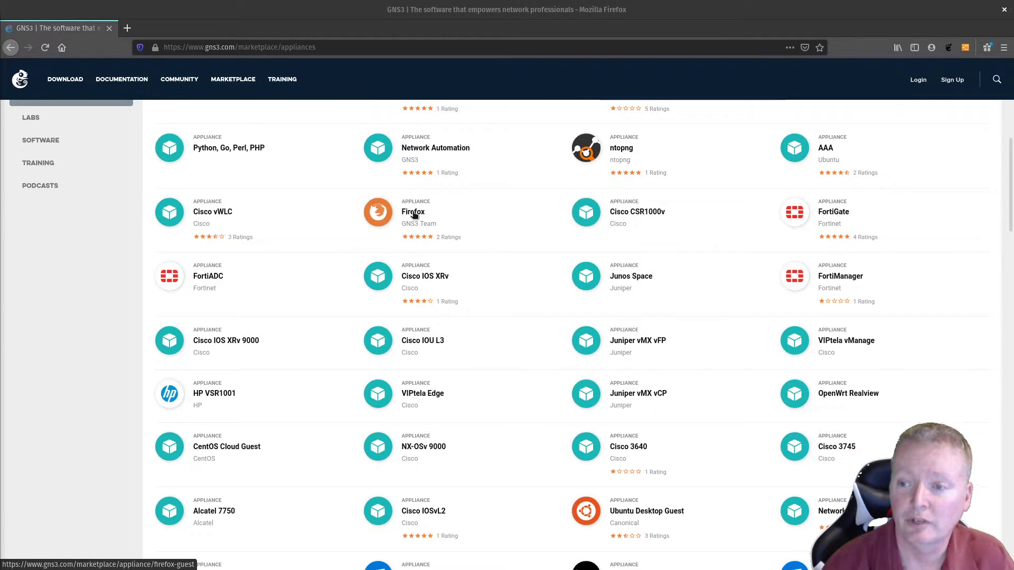
scroll(493, 326, "down", 3)
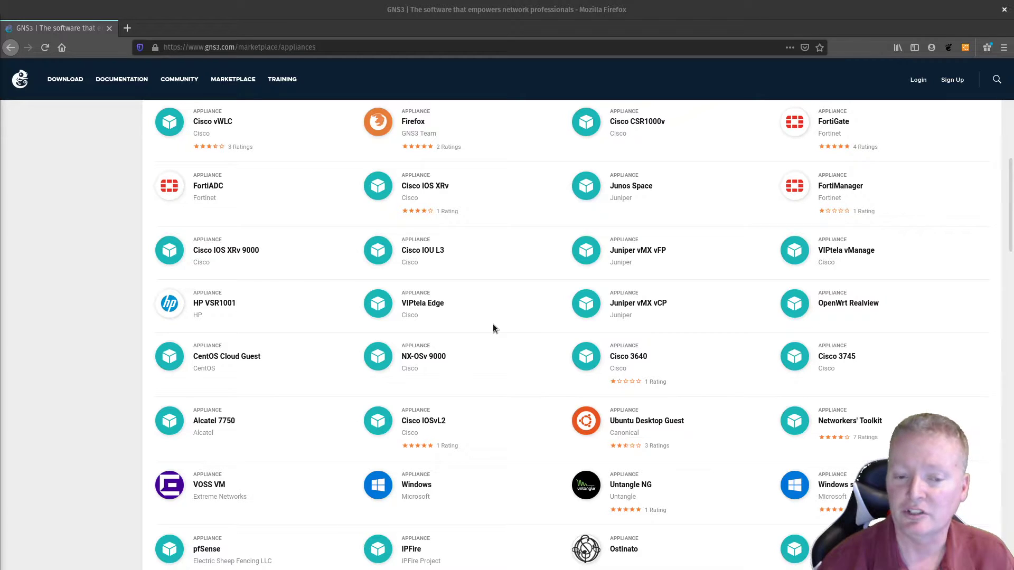
scroll(492, 324, "down", 4)
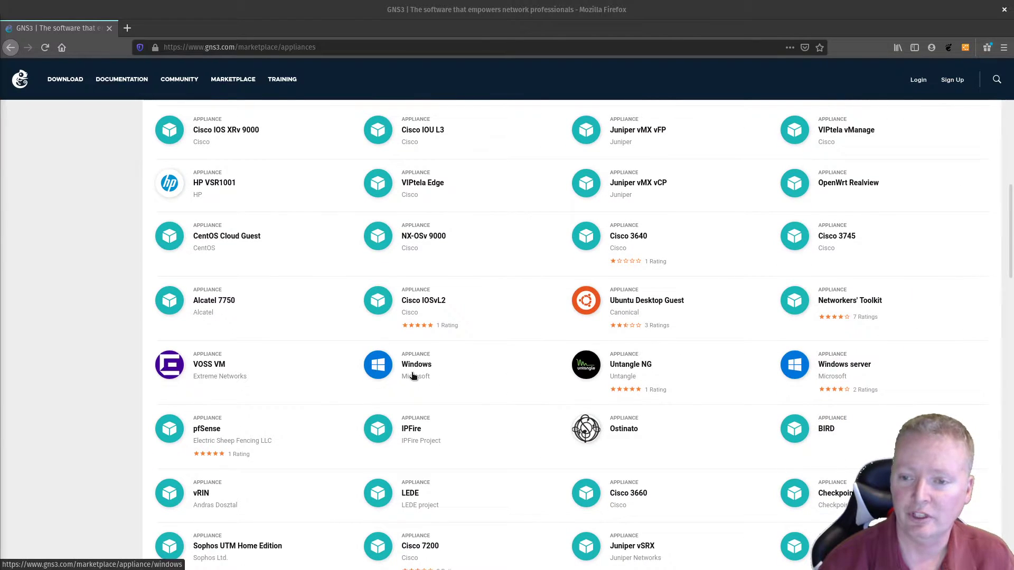
scroll(671, 376, "down", 1)
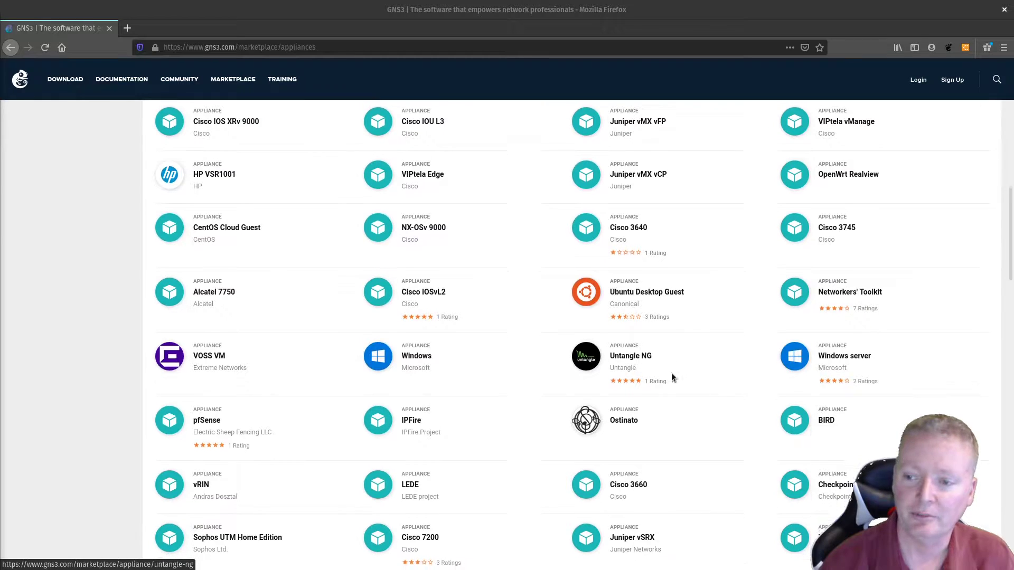
scroll(671, 377, "down", 1)
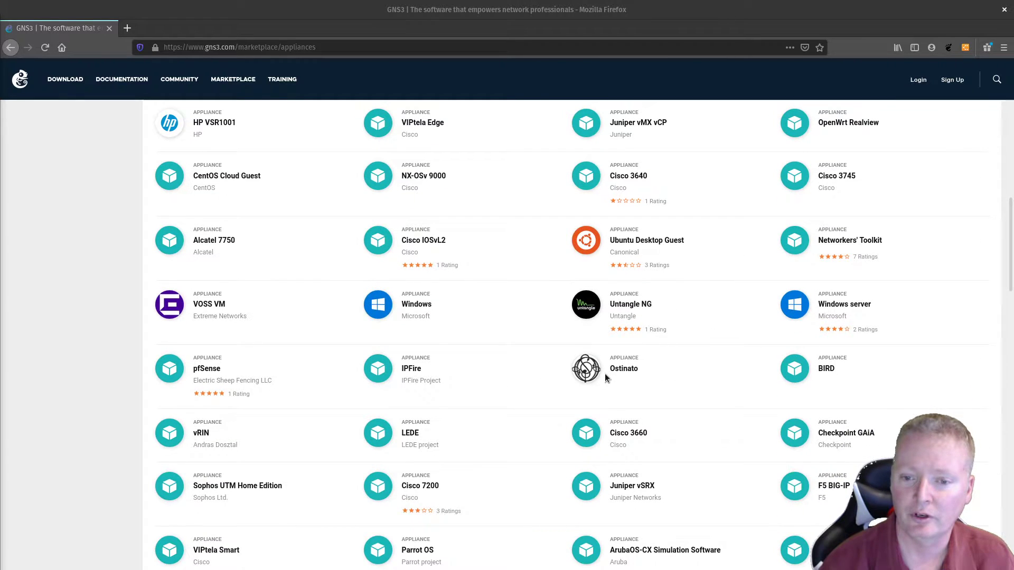
scroll(635, 392, "down", 1)
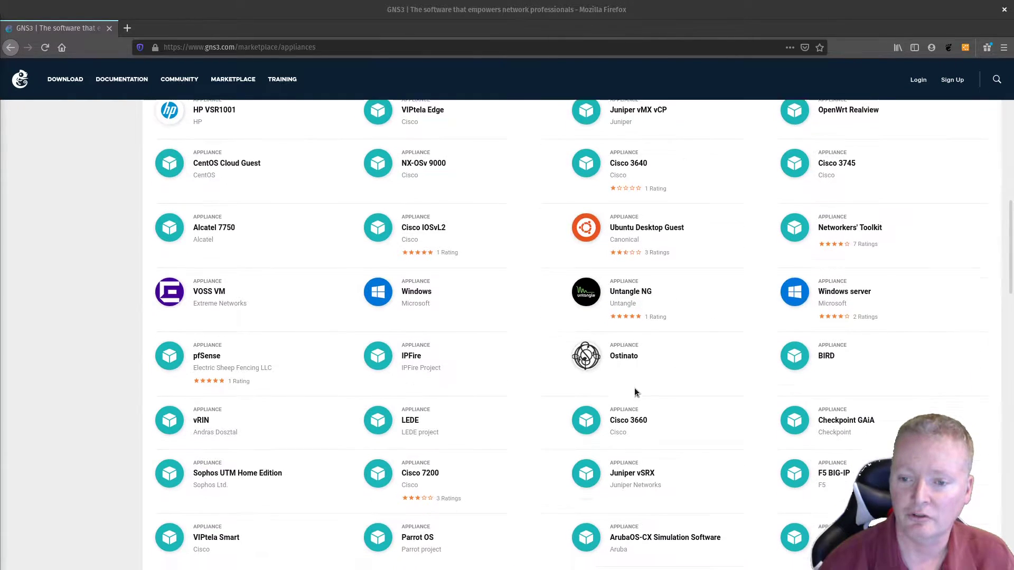
scroll(634, 392, "down", 4)
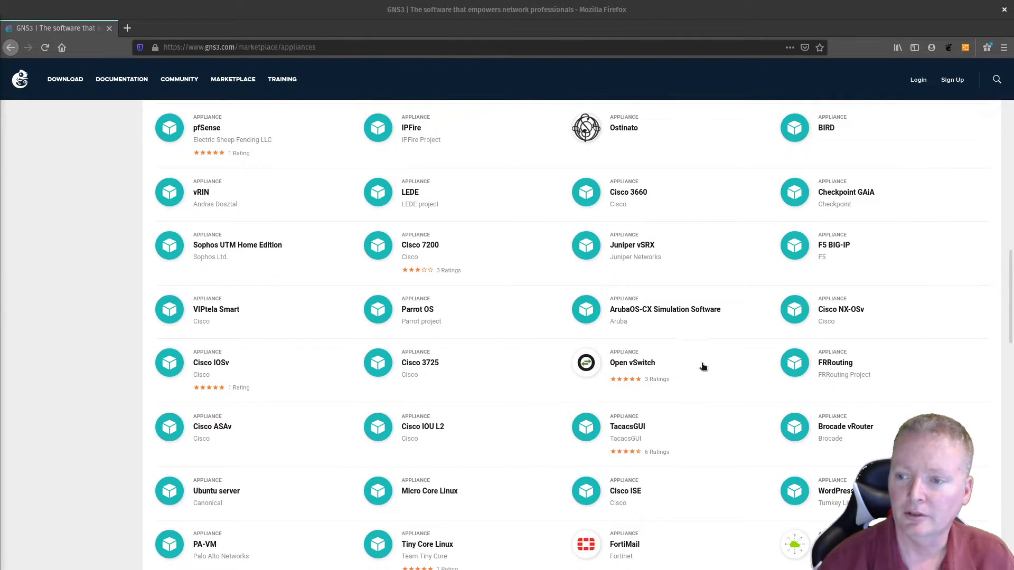
scroll(674, 366, "down", 5)
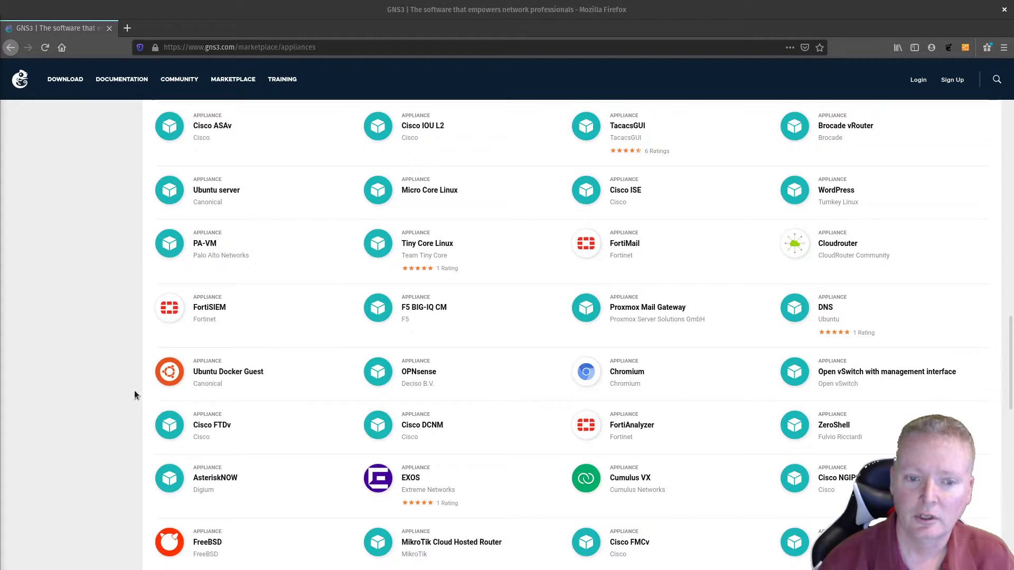
scroll(427, 395, "down", 4)
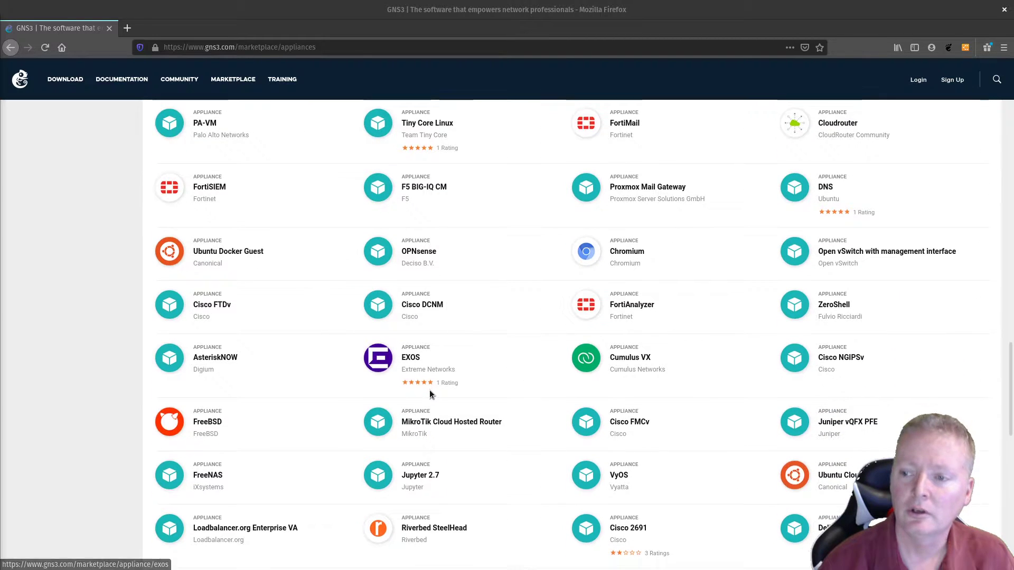
scroll(429, 393, "down", 2)
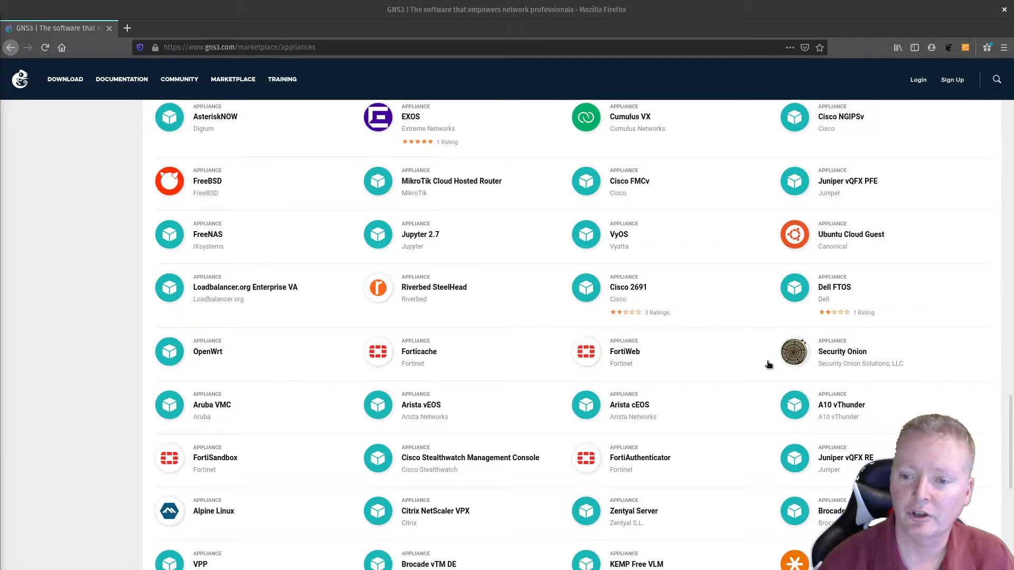
scroll(712, 370, "down", 2)
scroll(711, 368, "up", 8)
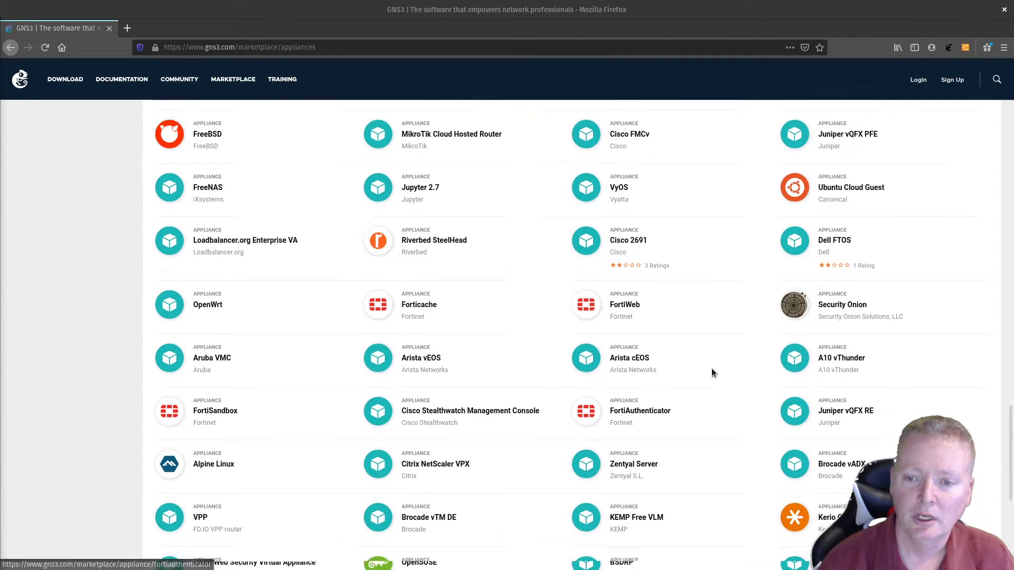
scroll(709, 365, "up", 10)
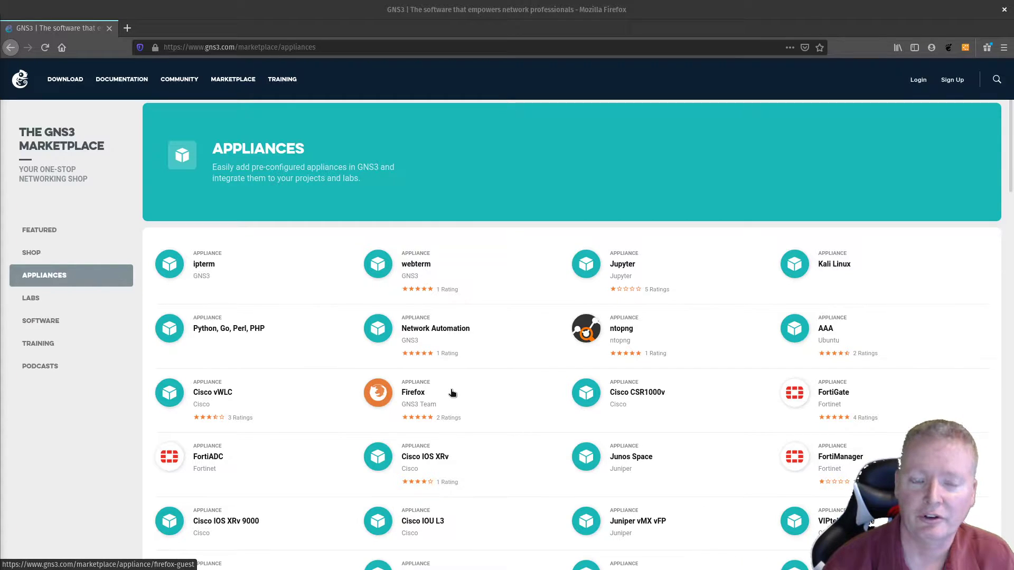
left_click(1004, 9)
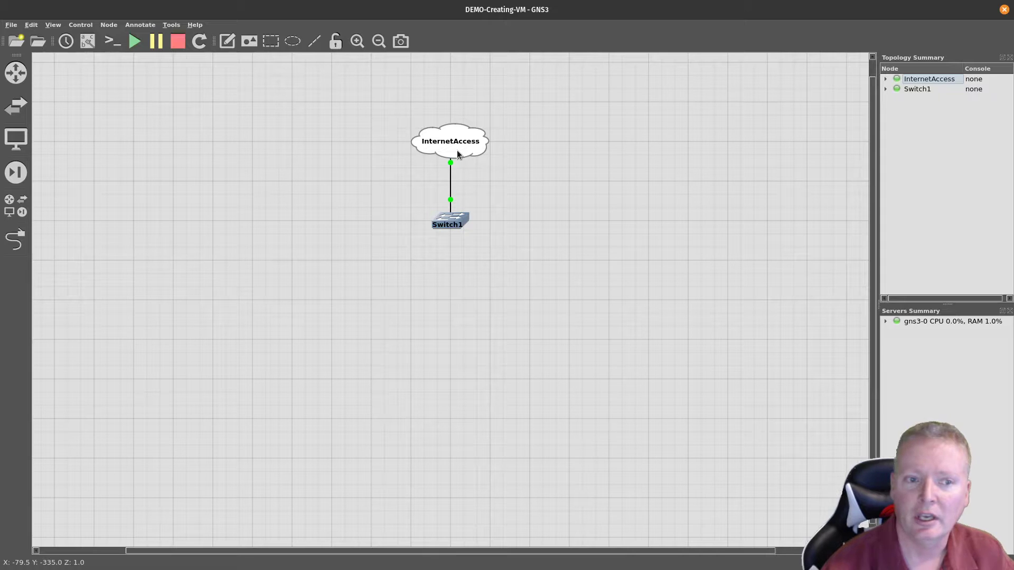
mouse_move(457, 152)
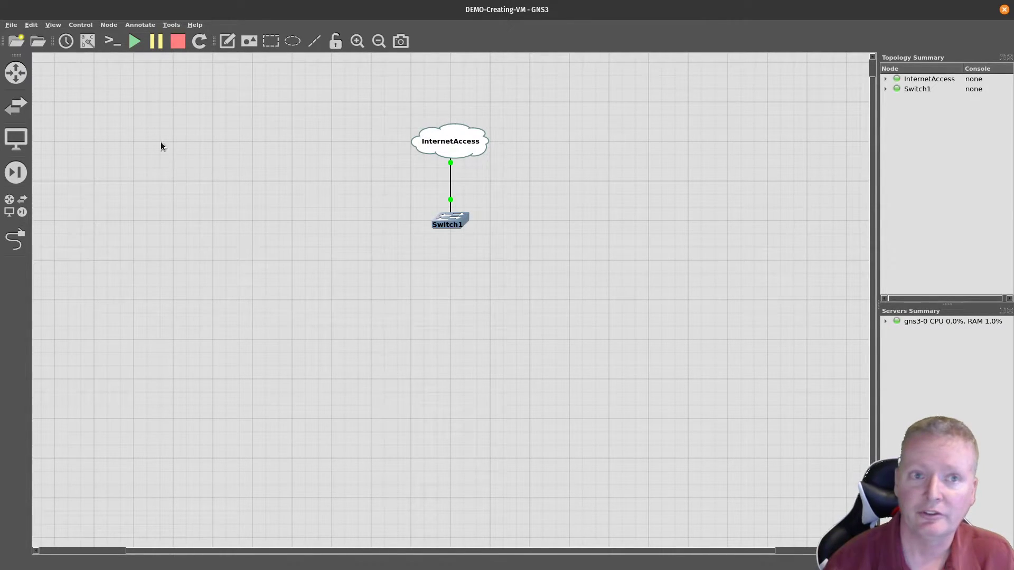
Step: Open Preferences at the Qemu VMs template list and start a new QEMU VM template
left_click(33, 28)
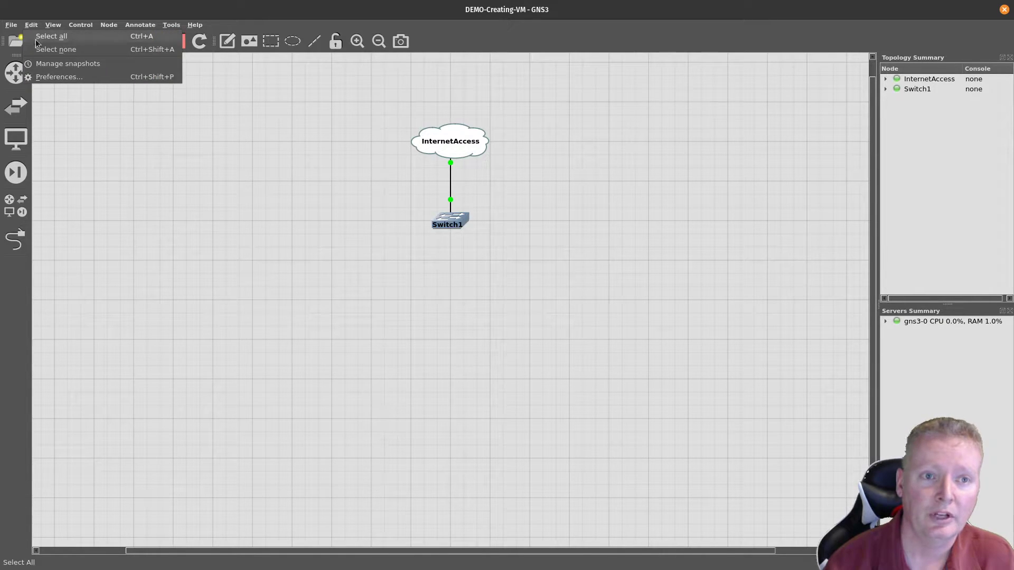
left_click(50, 78)
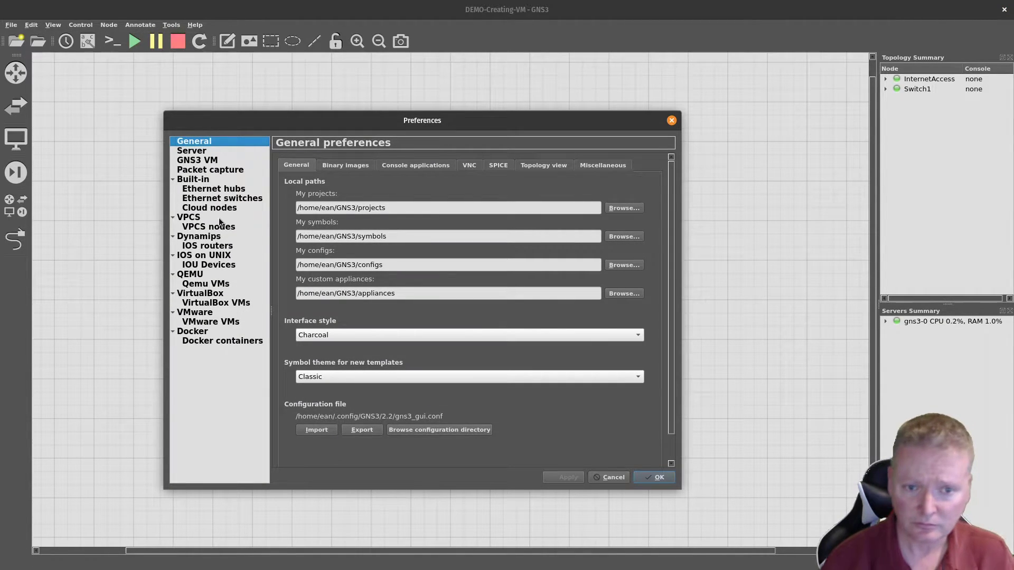
left_click_drag(359, 123, 423, 103)
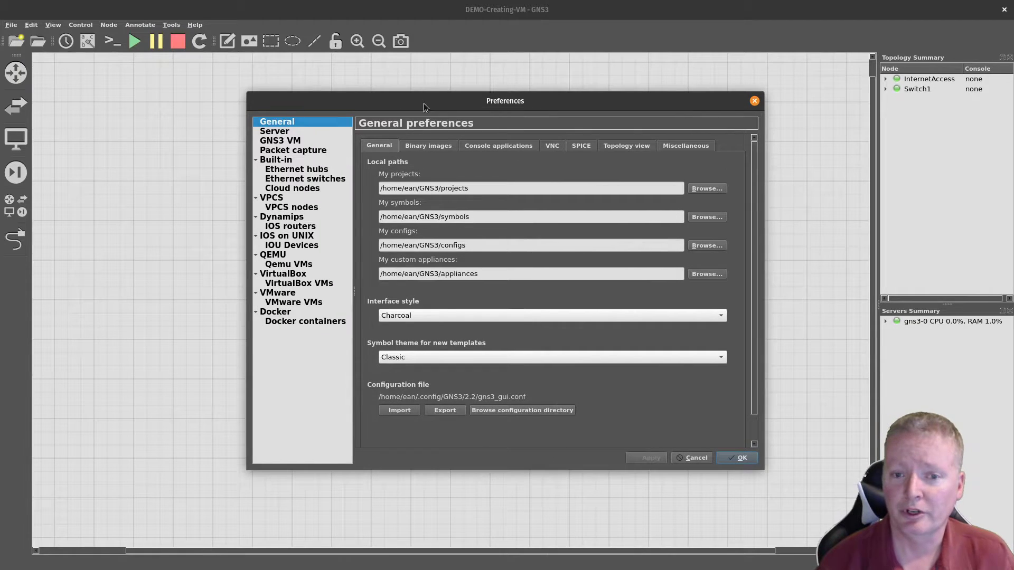
left_click(302, 266)
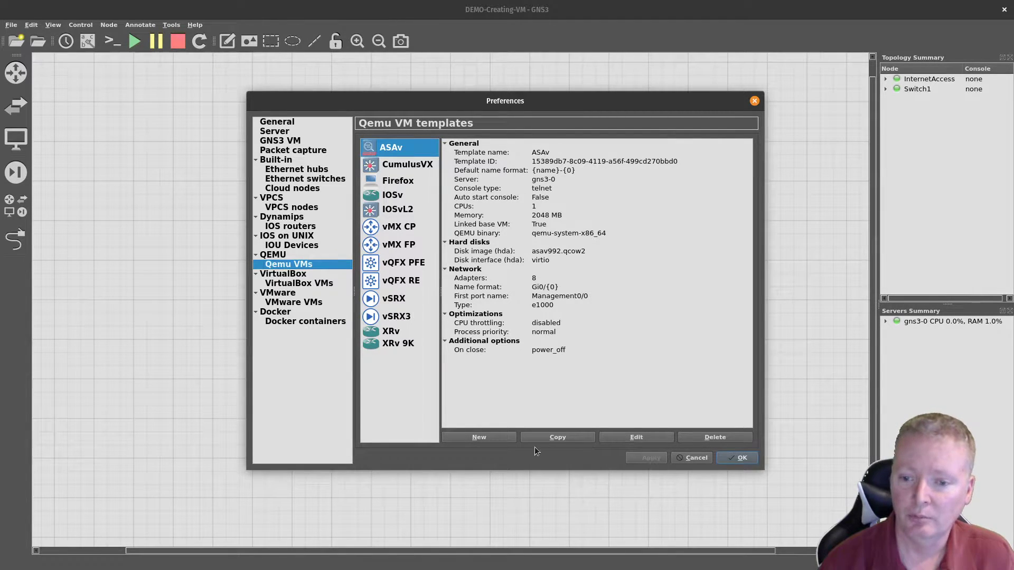
left_click(484, 437)
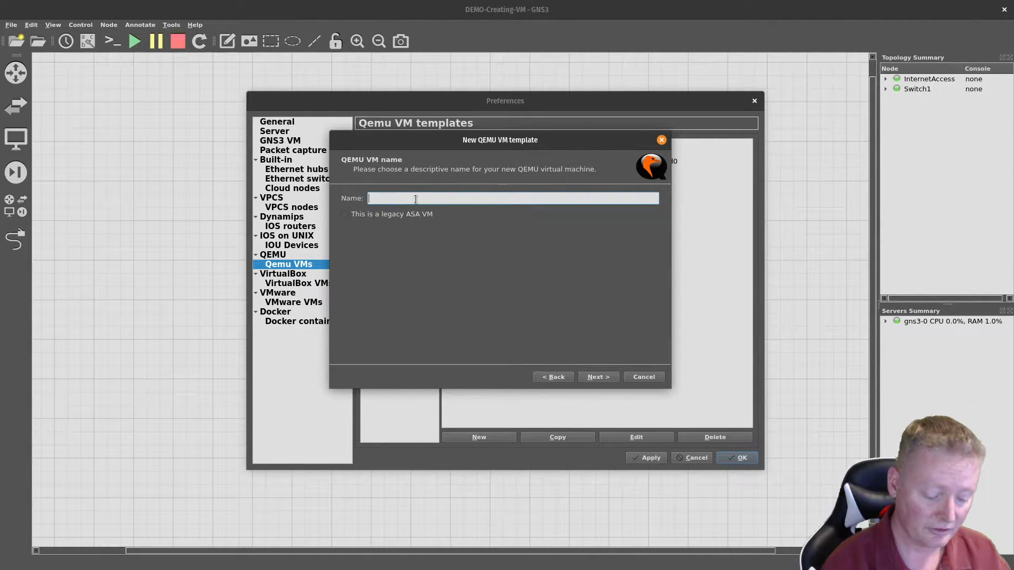
Step: Name the template 'Ubuntu 19.10 Desktop' and give it 4096 MB of RAM
type("Ubunt")
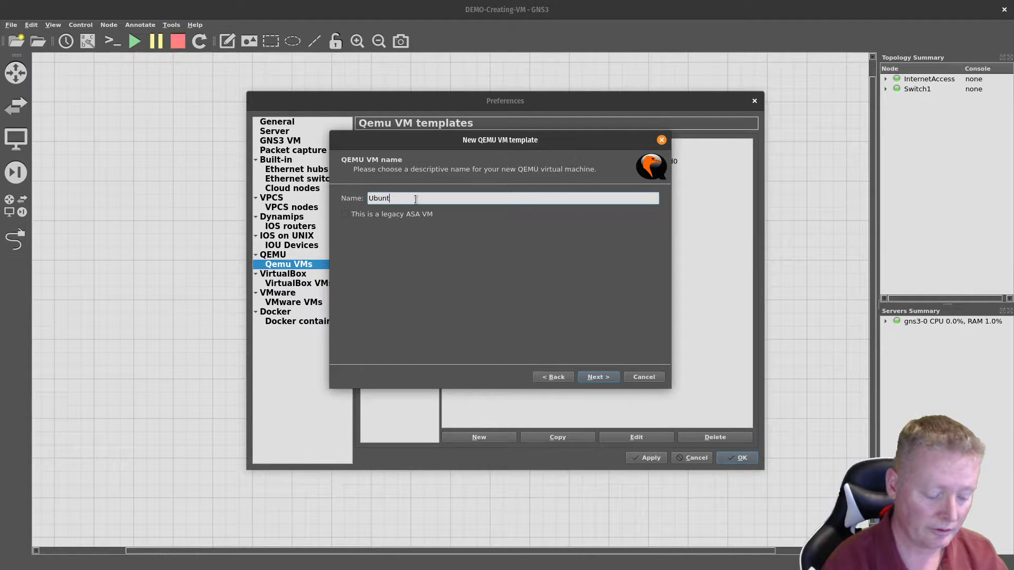
type("u 19")
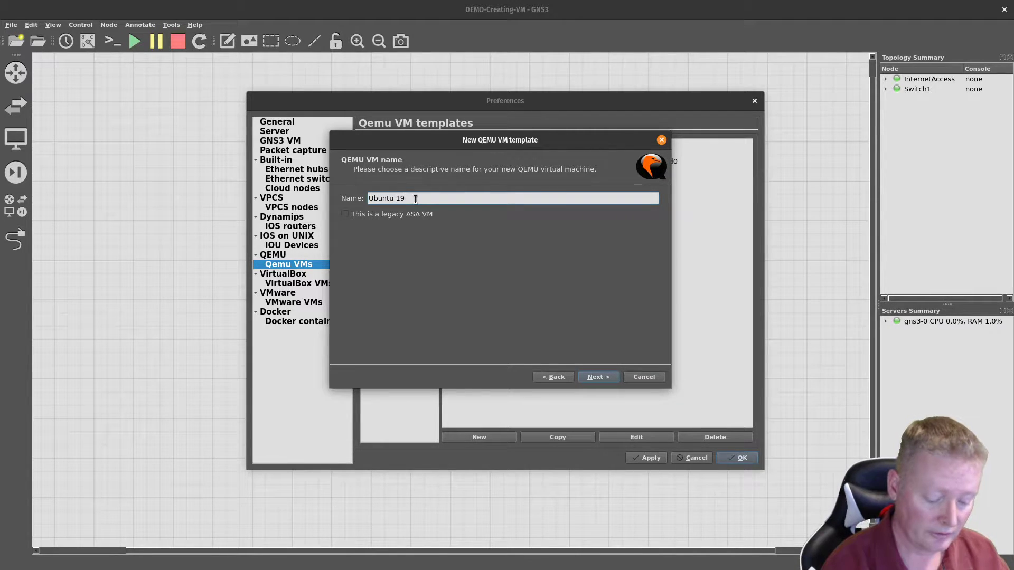
type(".10 Desktop")
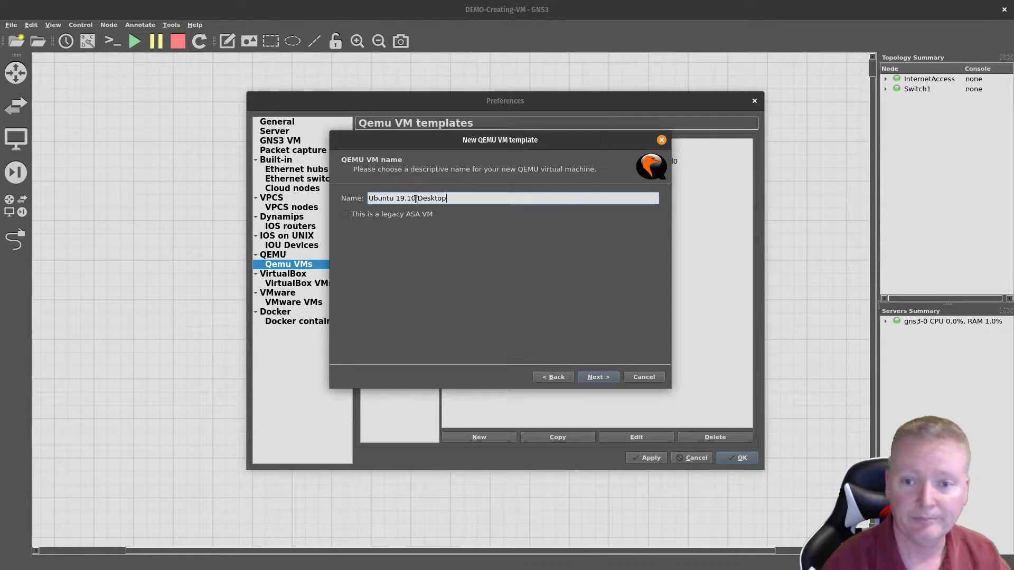
left_click(591, 378)
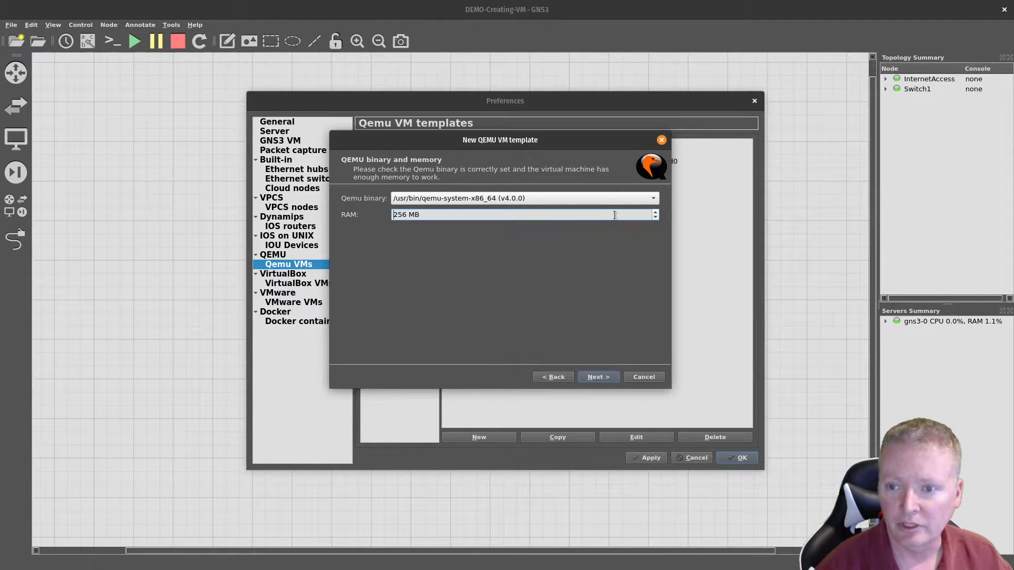
left_click_drag(423, 216, 365, 213)
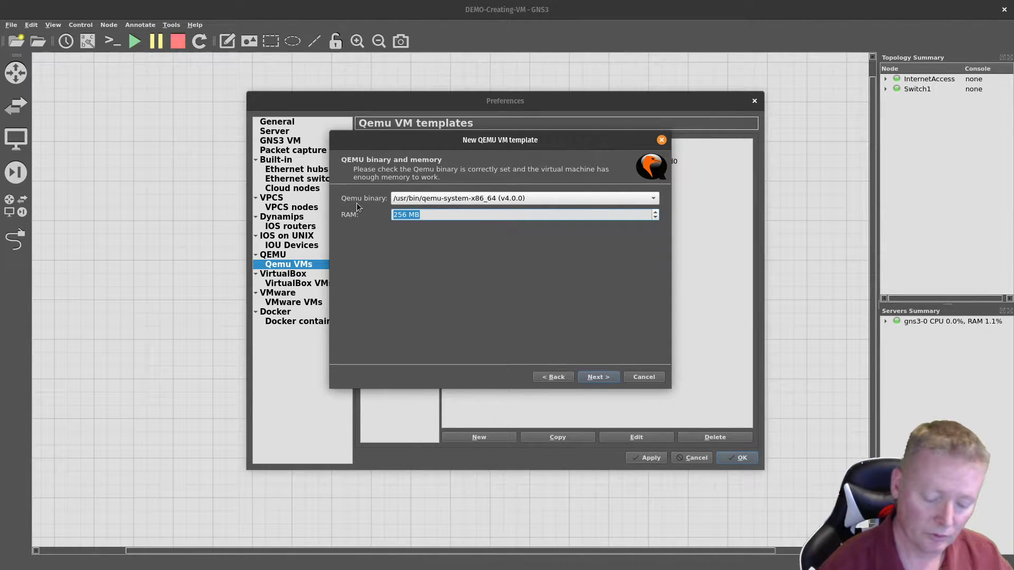
type("4096")
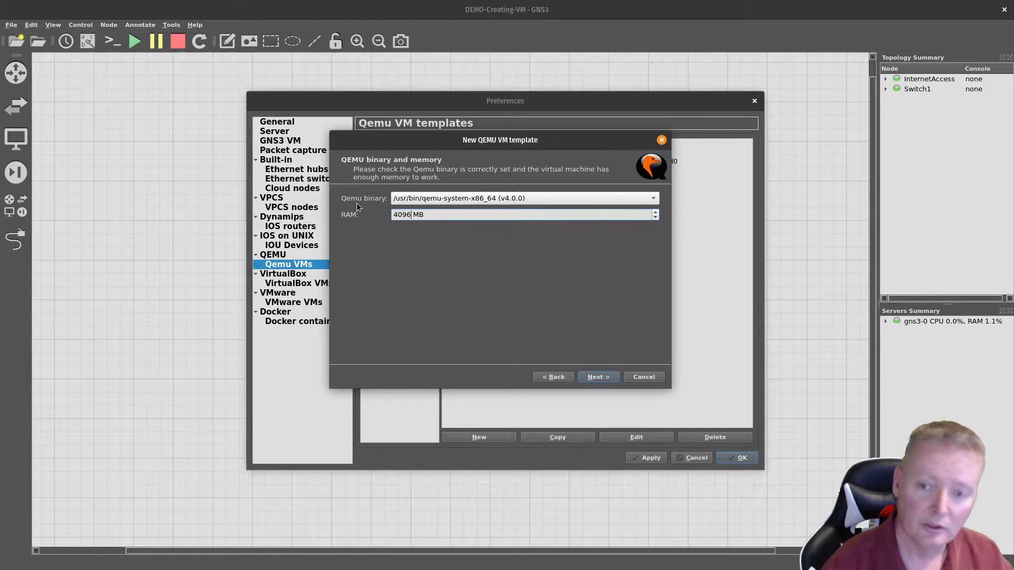
left_click(597, 378)
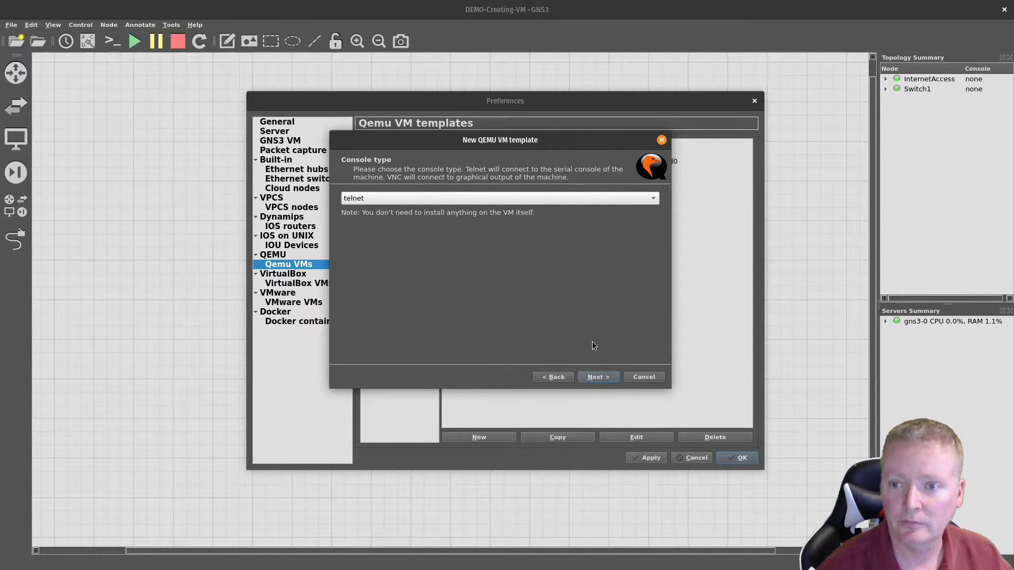
Step: Set the console type to vnc and move on to the disk image page
left_click(622, 198)
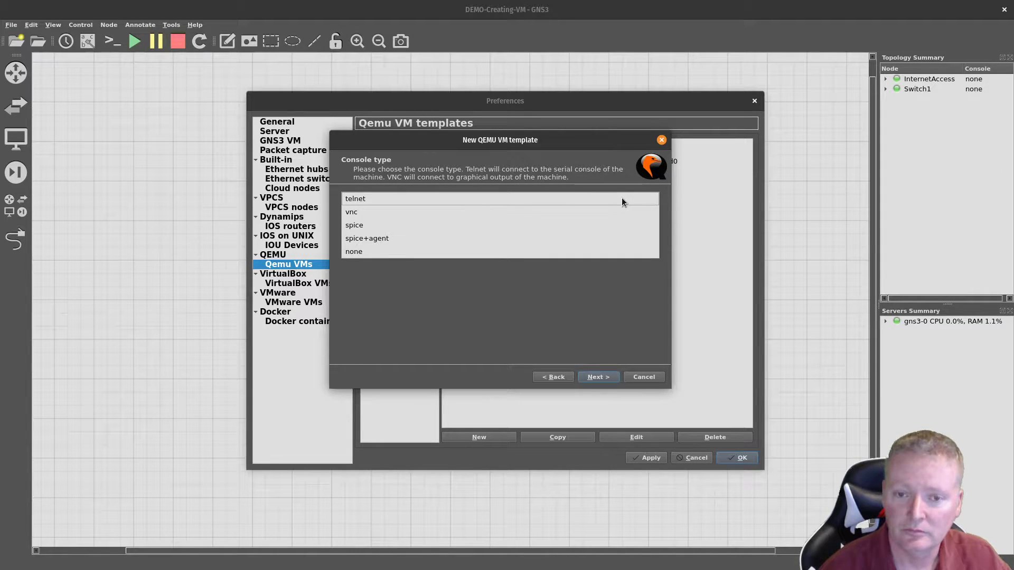
left_click(353, 213)
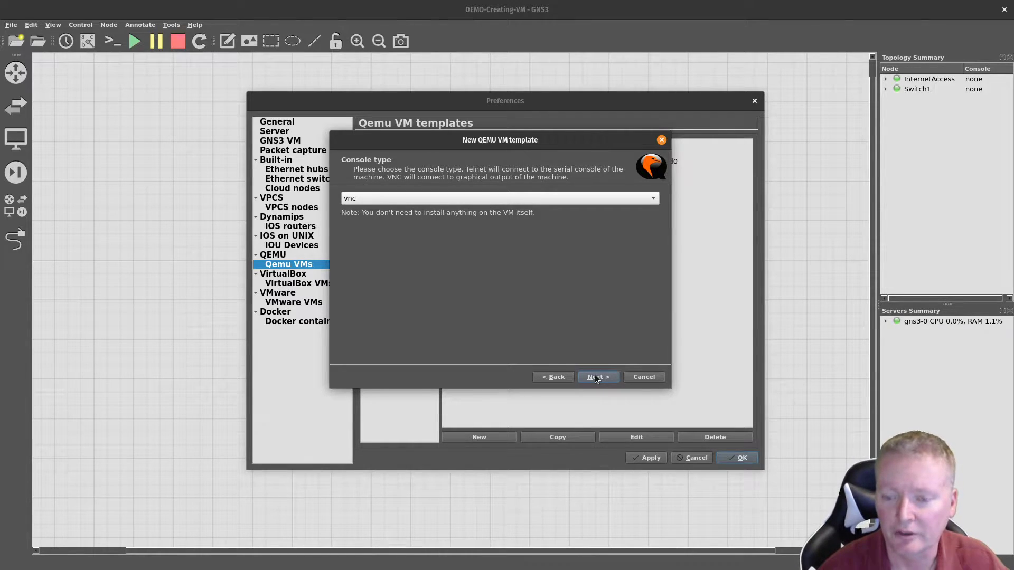
left_click(597, 377)
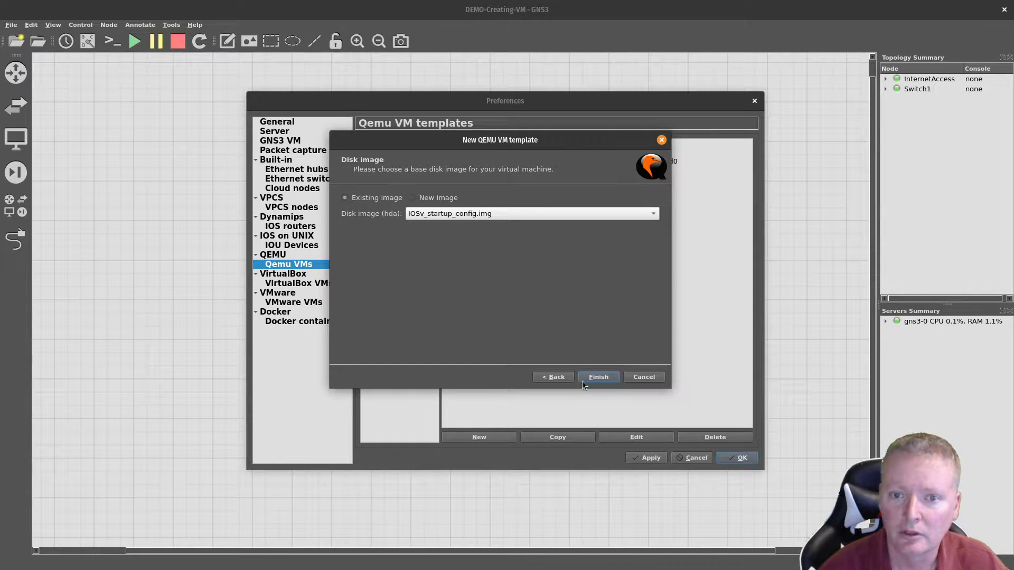
Step: Choose New Image and launch the Qemu image creator
left_click(417, 199)
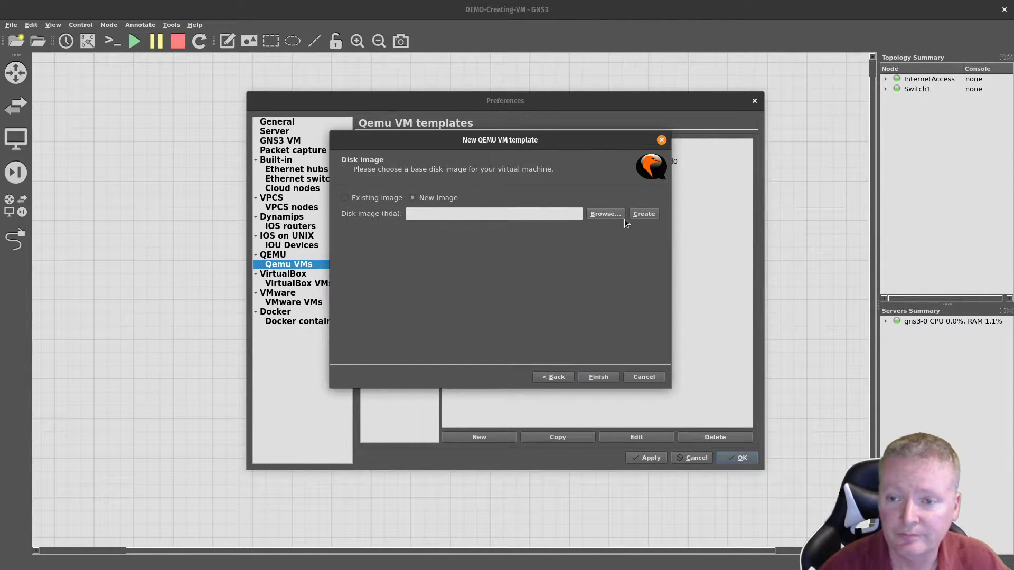
left_click(644, 213)
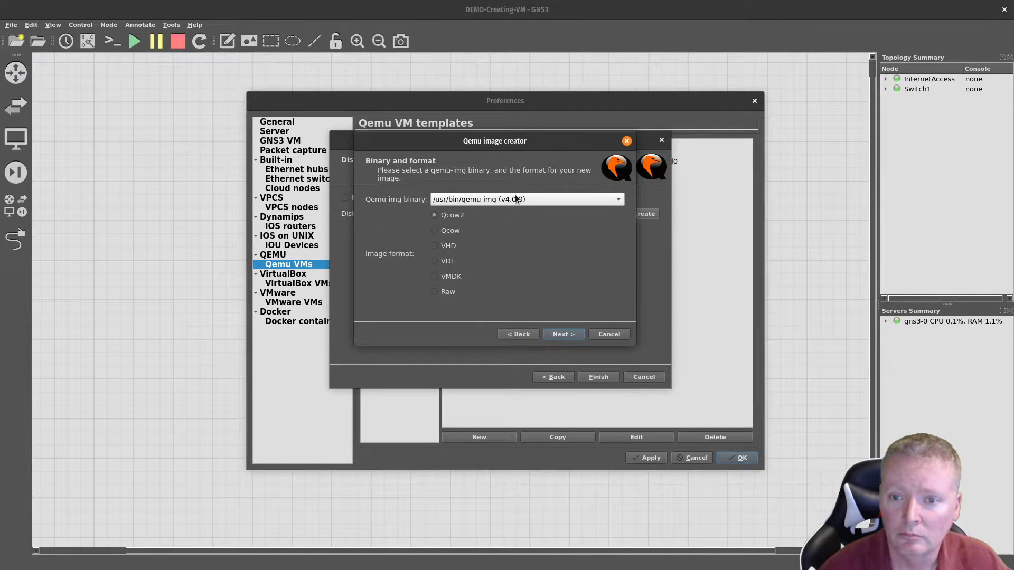
Step: Create a 30,000 MiB qcow2 disk 'Ubuntu 19-10 Dekstop.qcow2' and finish the template wizard
left_click(556, 334)
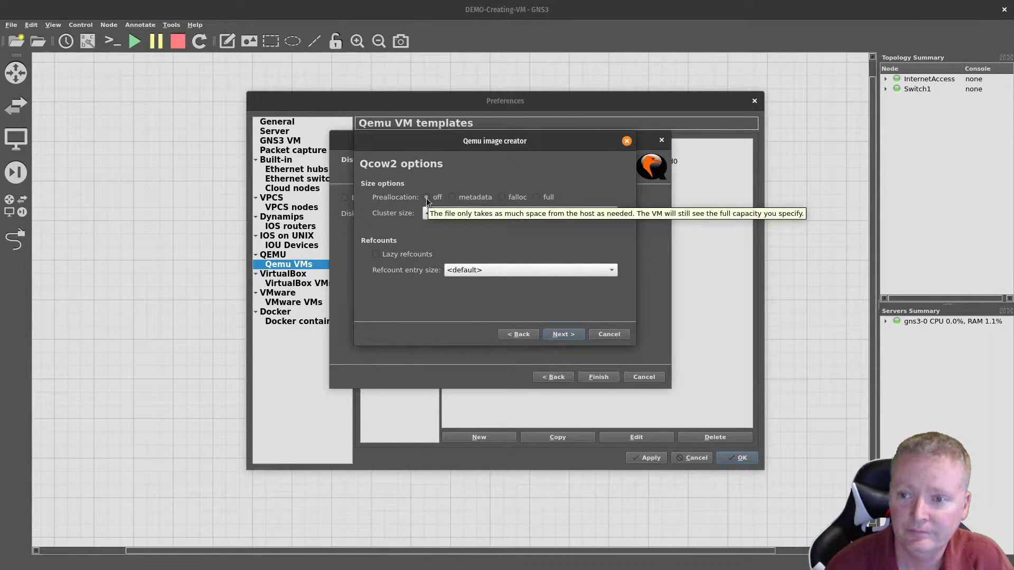
left_click(562, 337)
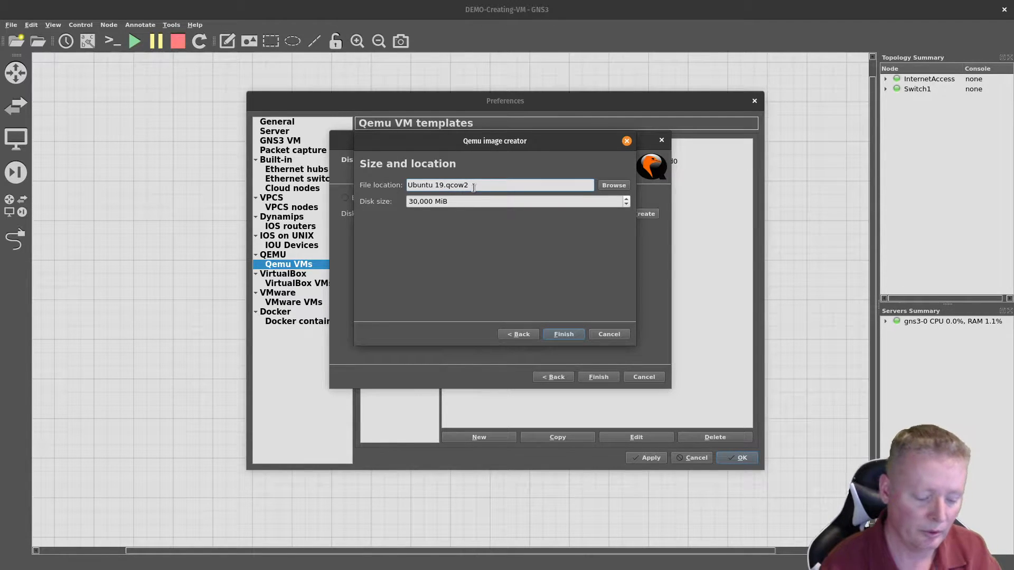
type("-10")
type(" Deks")
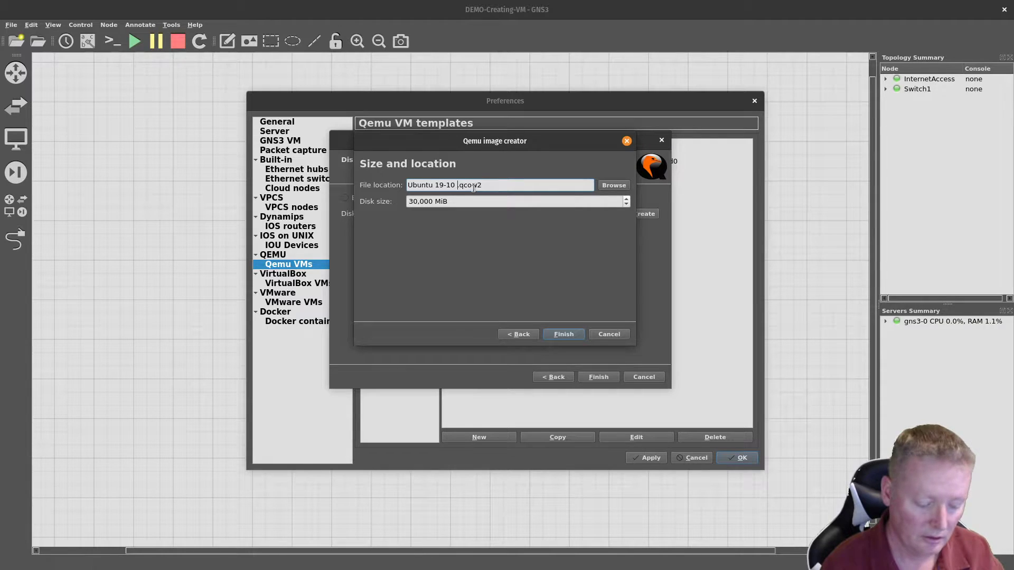
type("top")
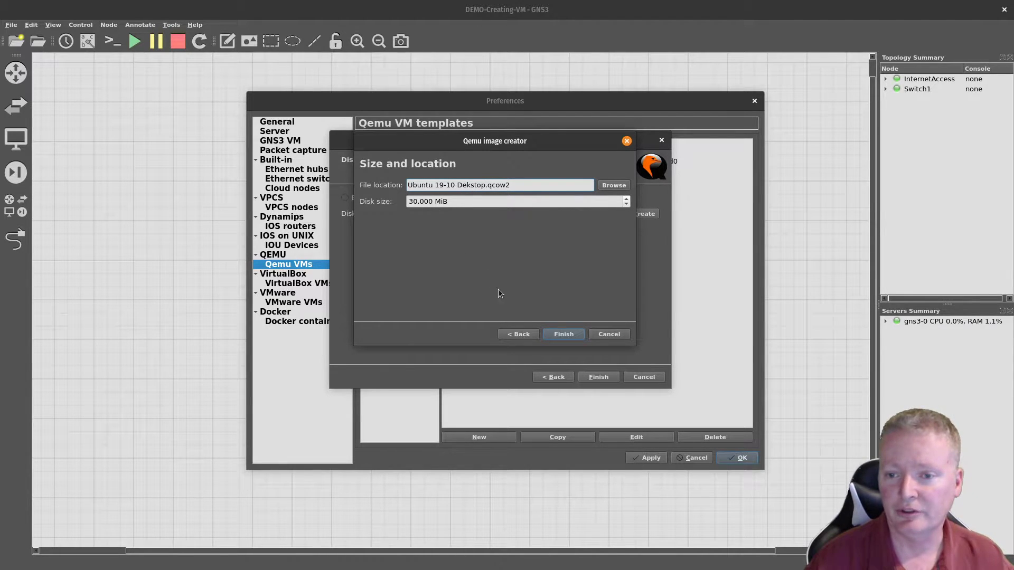
left_click(562, 334)
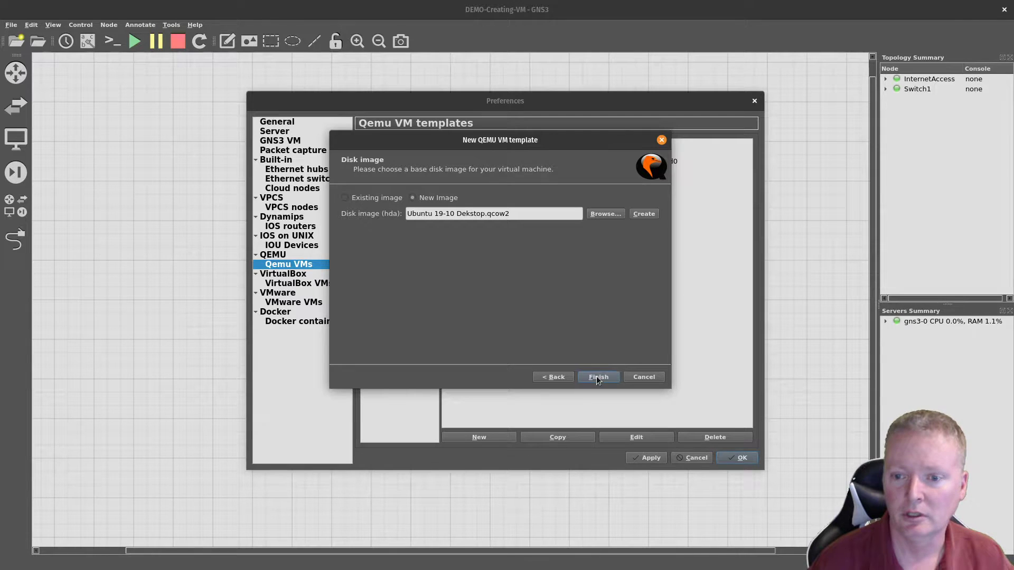
left_click(598, 377)
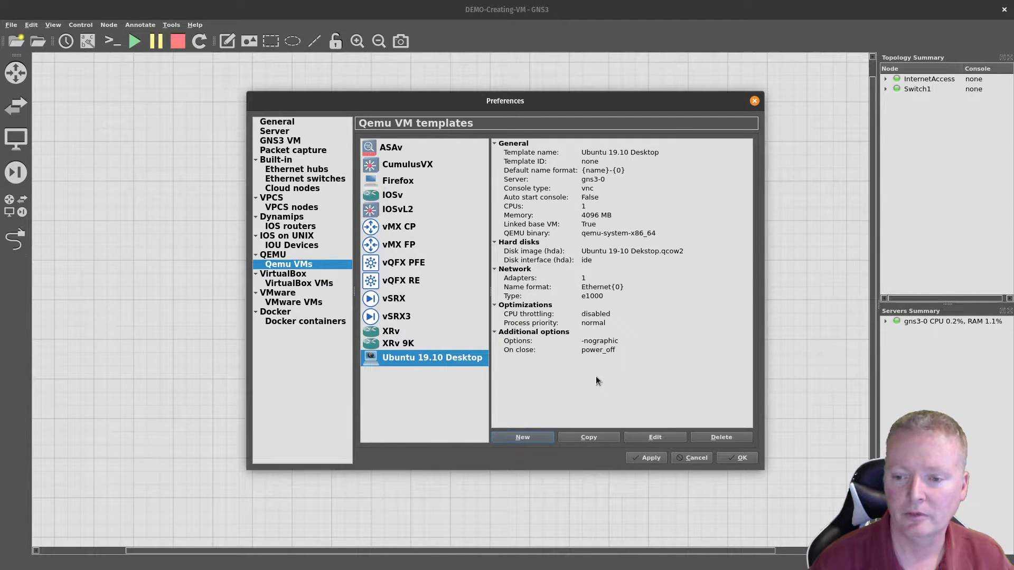
Step: Open the Ubuntu 19.10 Desktop template's configuration and select its vCPUs value
left_click(657, 437)
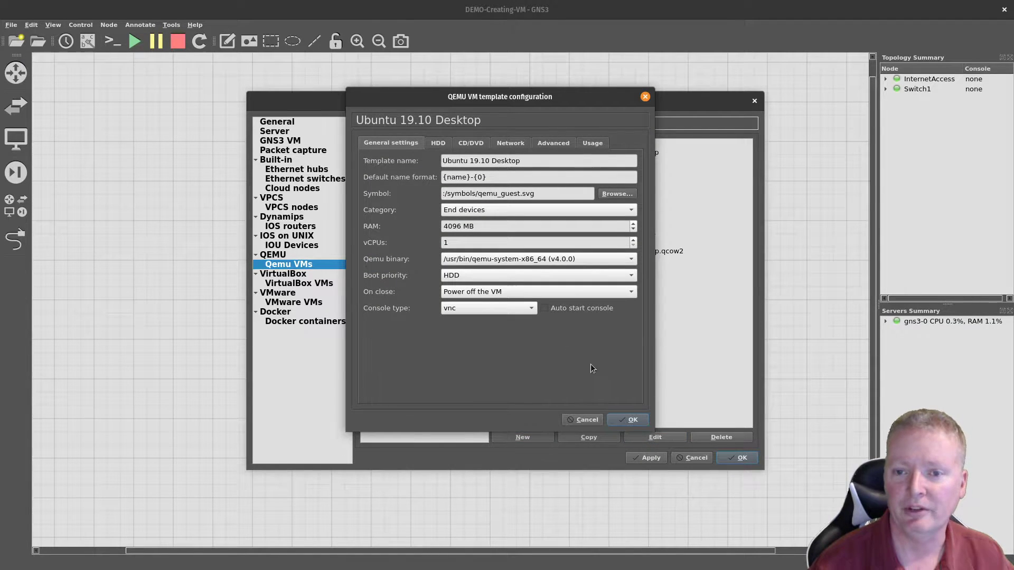
left_click_drag(460, 243, 435, 242)
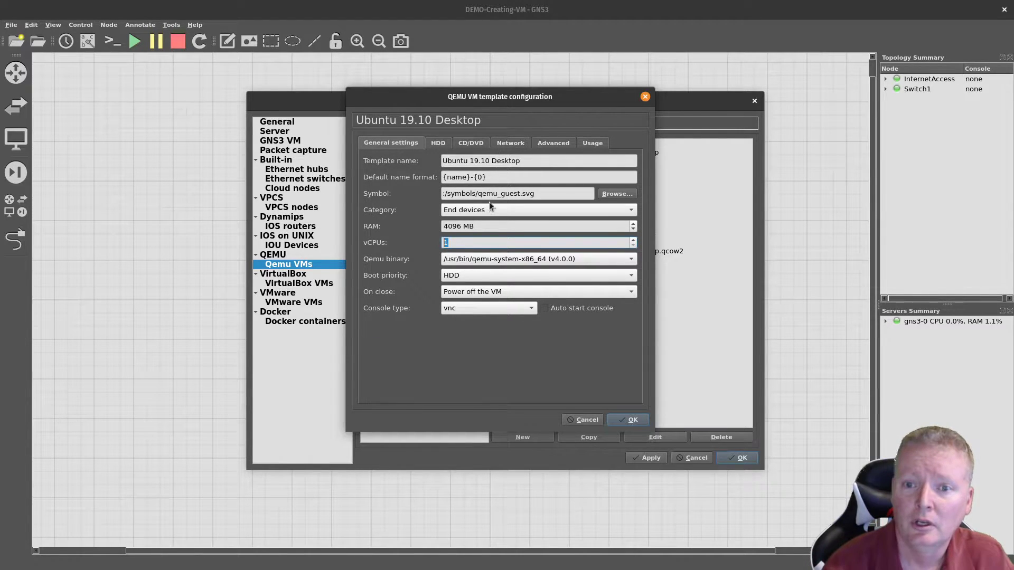
Step: Set the template symbol to client from the Affinity-square-blue set
left_click(615, 193)
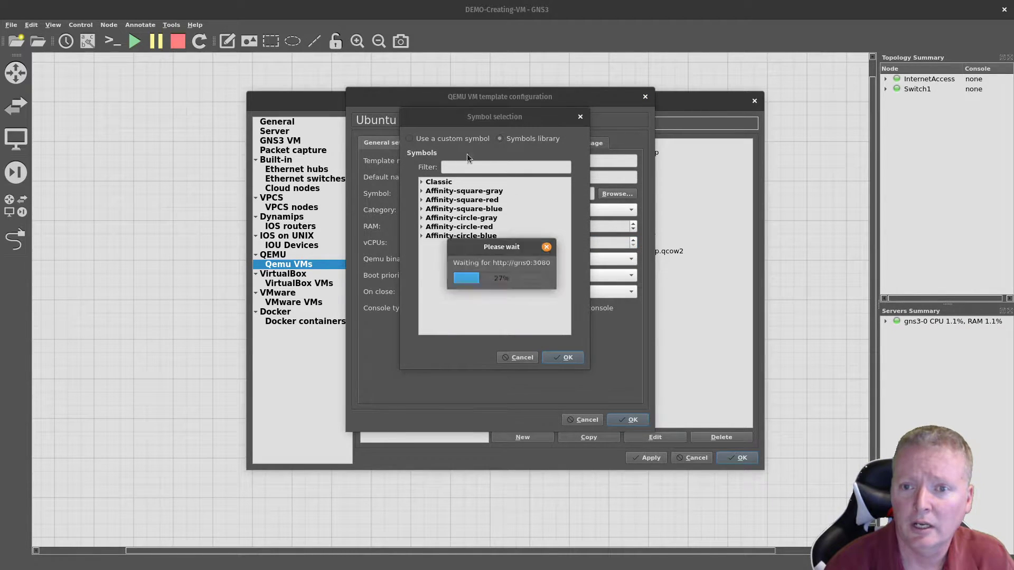
left_click(421, 209)
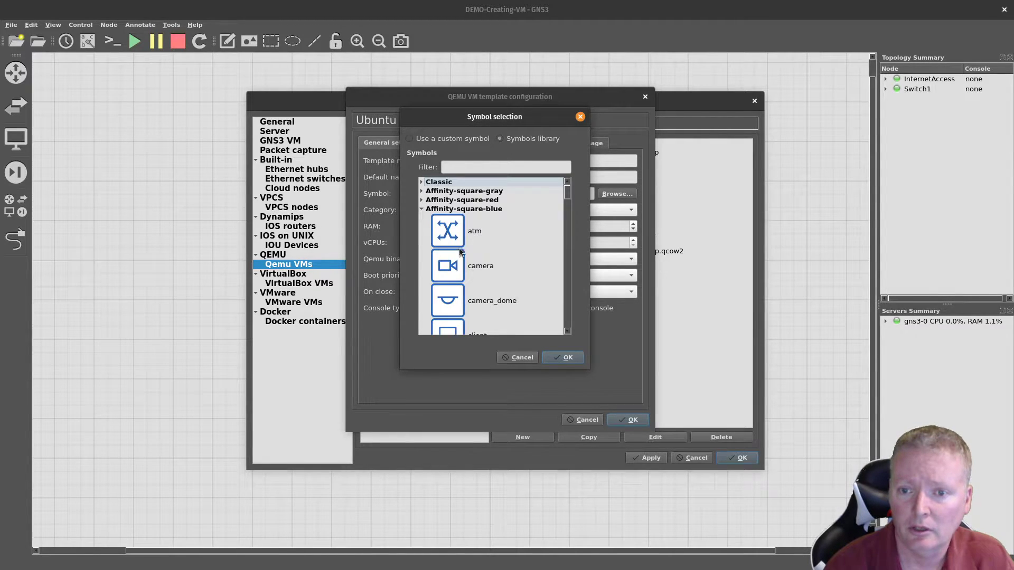
scroll(494, 277, "down", 1)
scroll(492, 276, "down", 2)
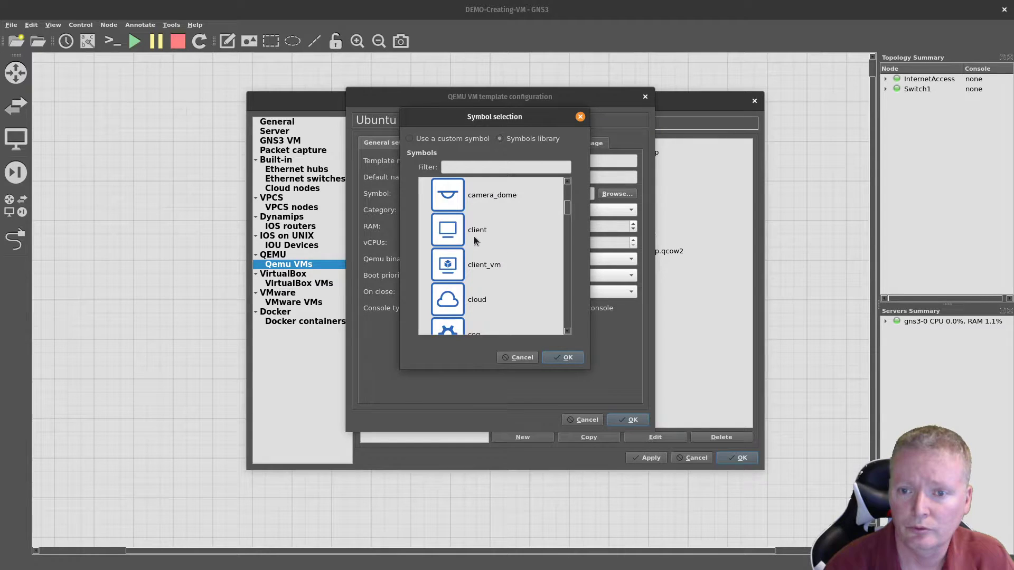
left_click(445, 233)
left_click(569, 359)
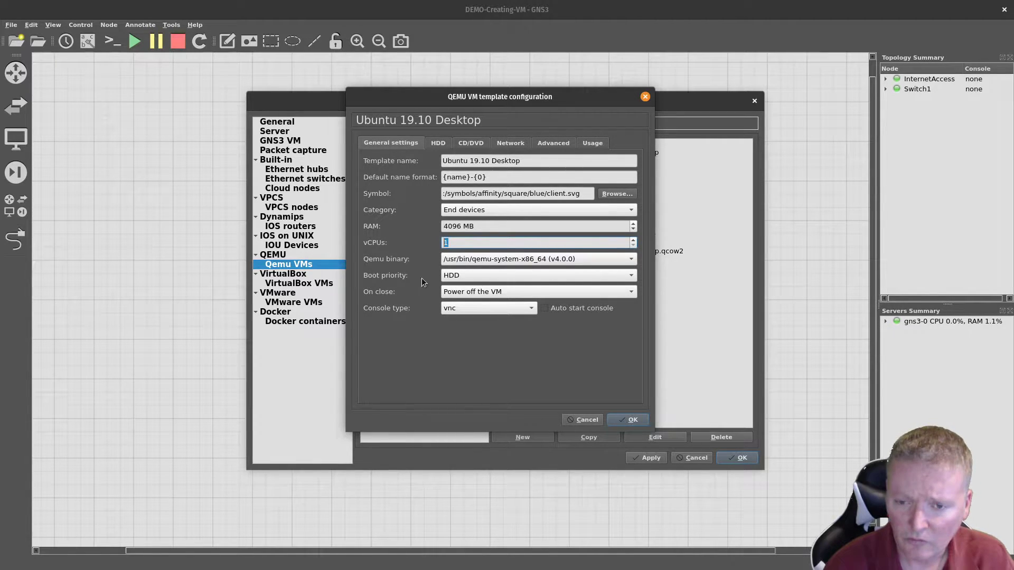
Step: Keep HDD as boot priority and vnc as the console type
left_click(464, 275)
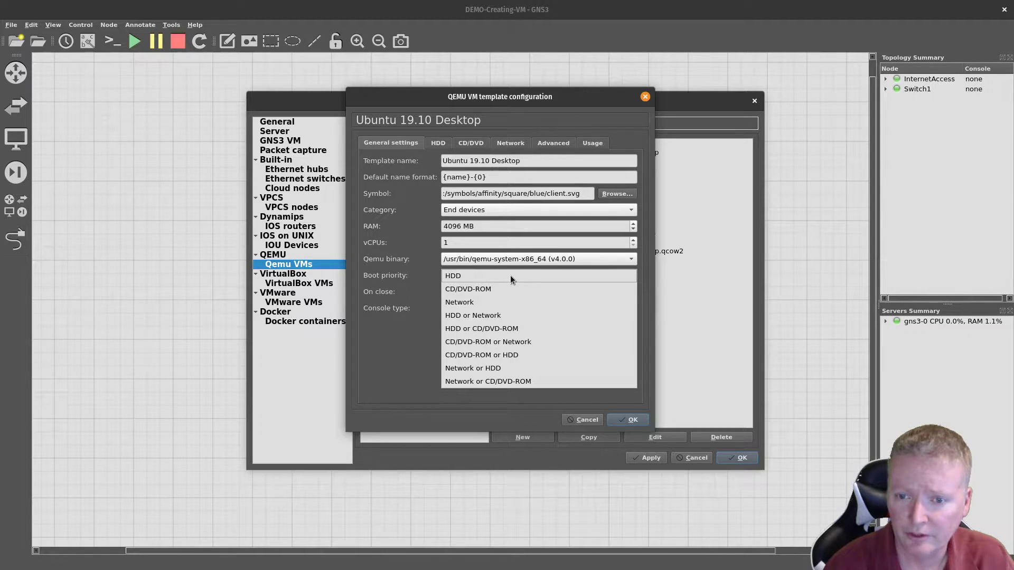
left_click(510, 275)
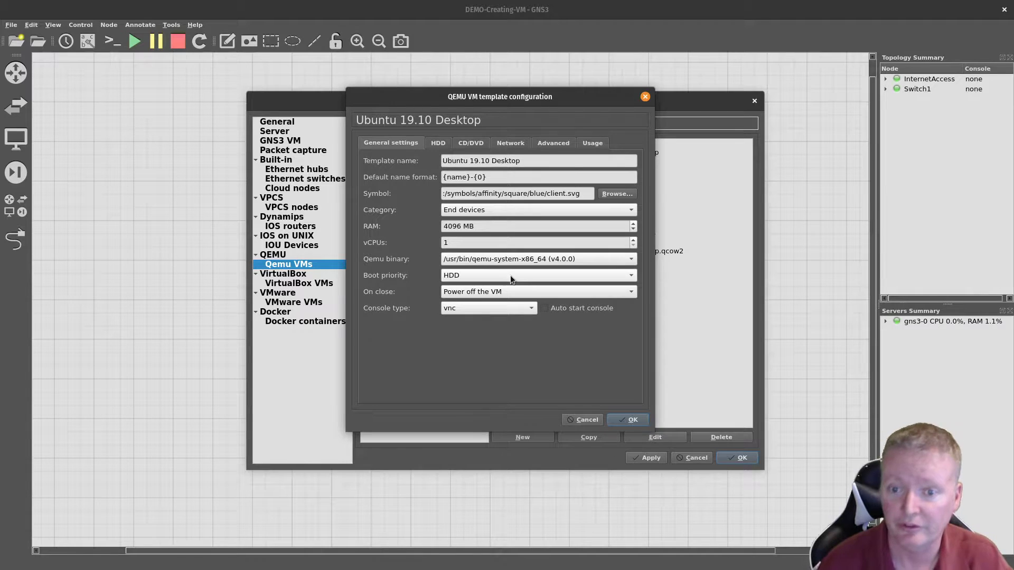
left_click(480, 309)
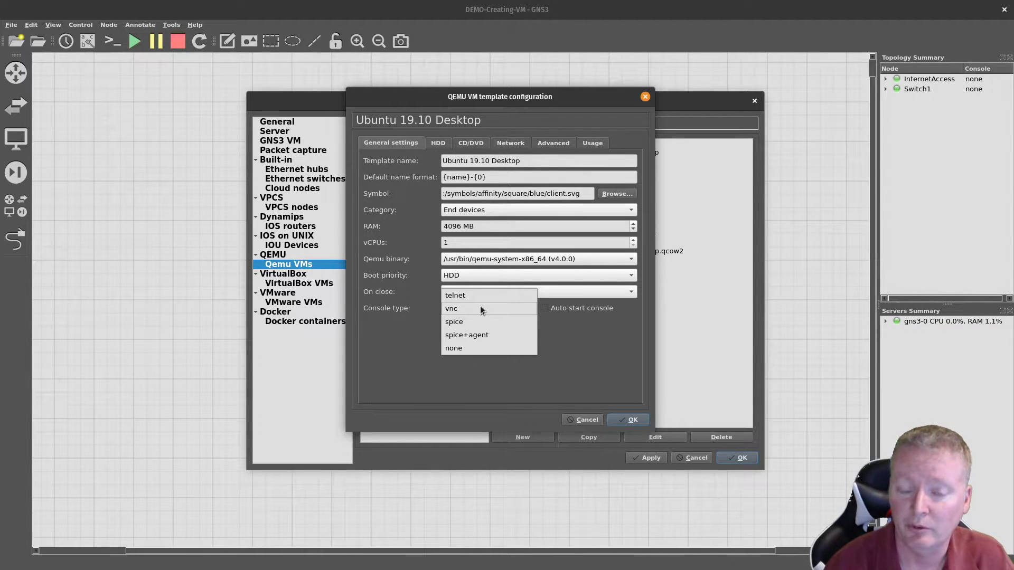
left_click(480, 308)
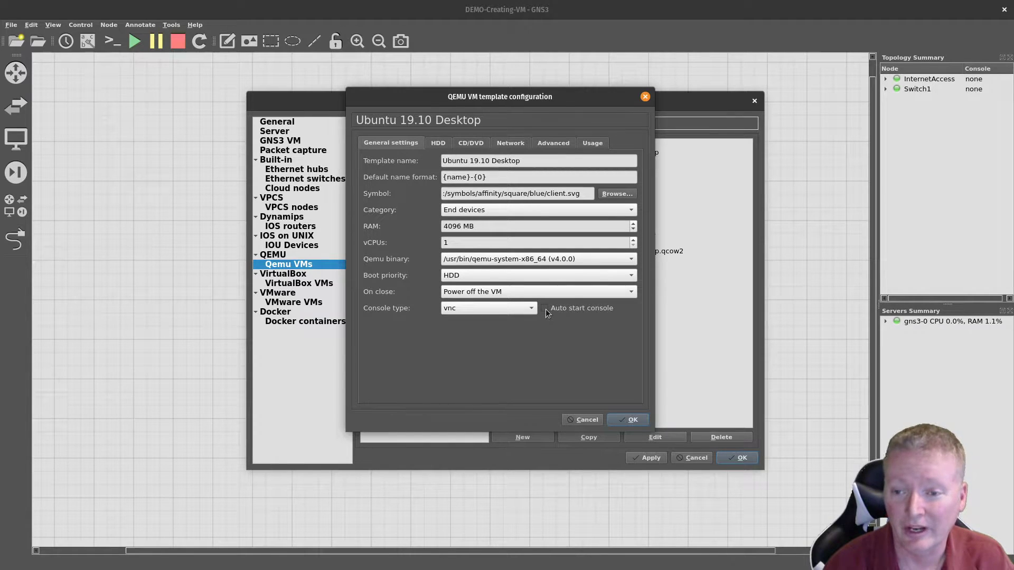
Step: Check the HDA disk settings, then view the still-empty CD/DVD settings
left_click(438, 143)
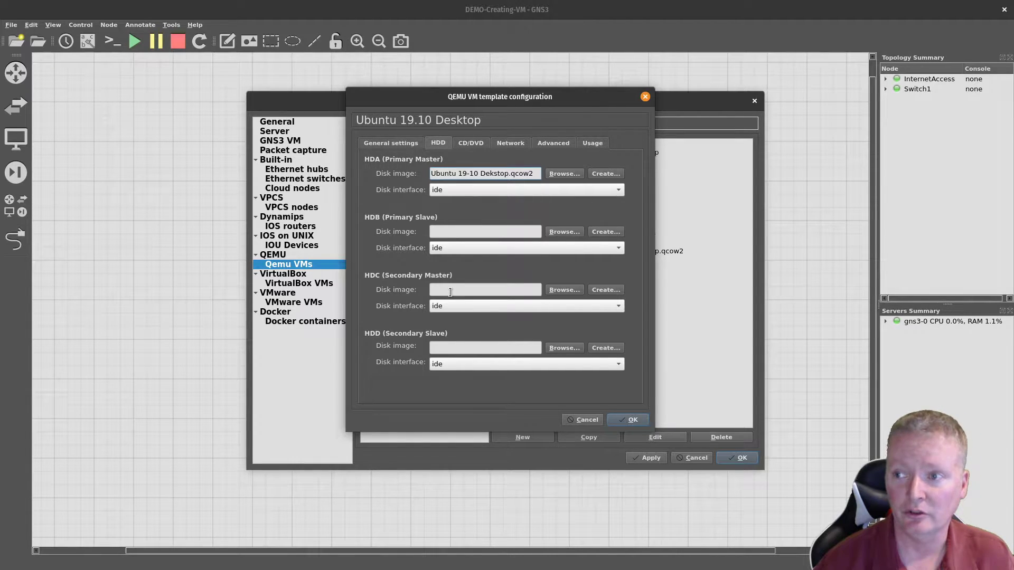
left_click(471, 143)
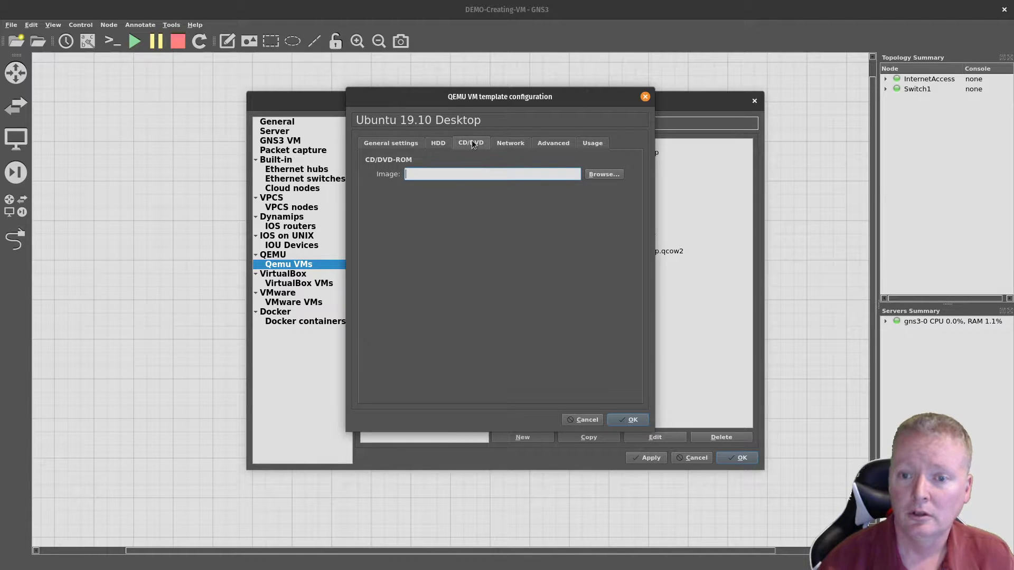
Step: Attach ubuntu-19.10-desktop-amd64.iso from Documents/Demo/ISO as the CD/DVD image
left_click(603, 174)
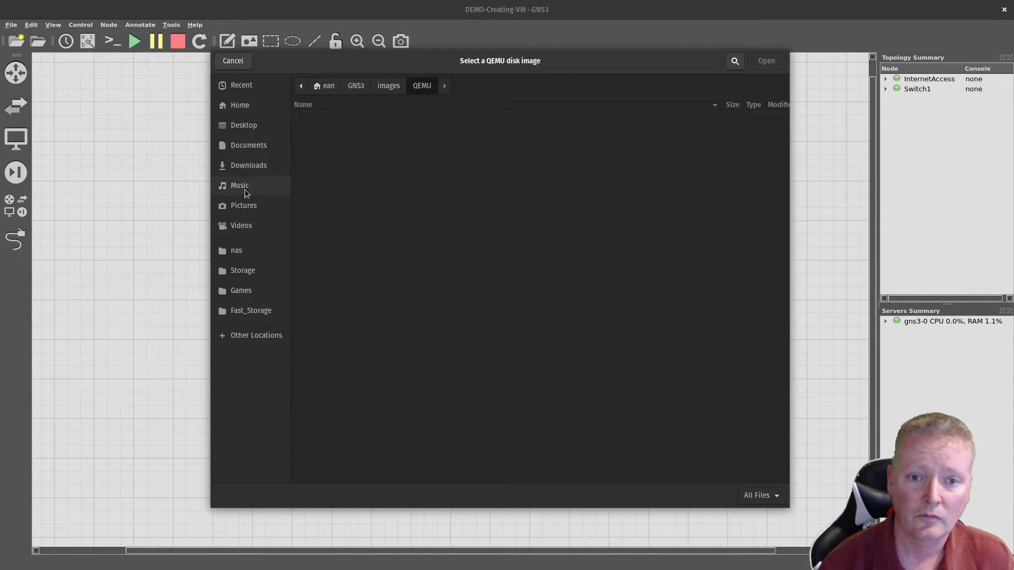
left_click(240, 148)
double_click(318, 122)
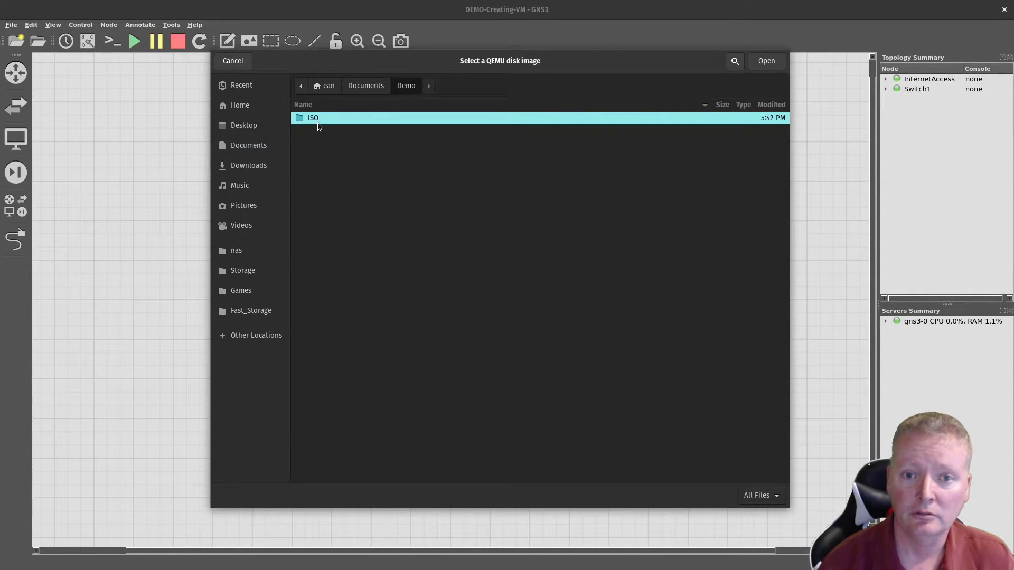
double_click(317, 122)
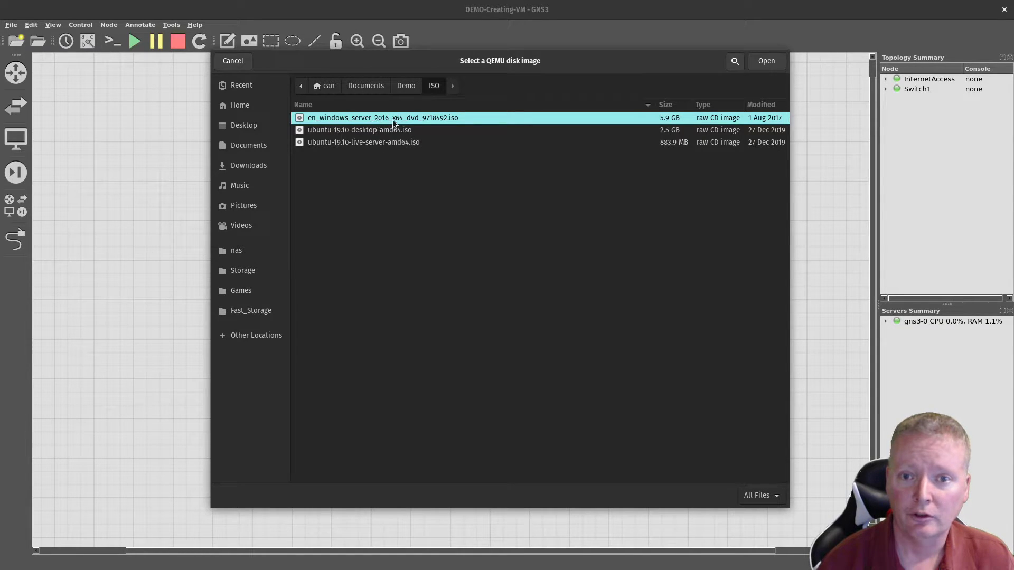
left_click(352, 131)
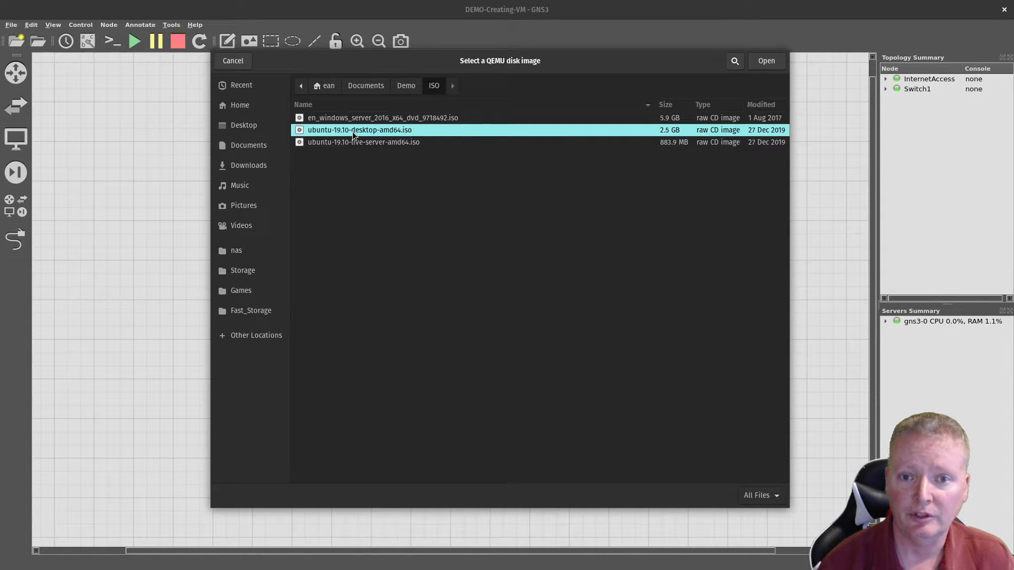
double_click(353, 131)
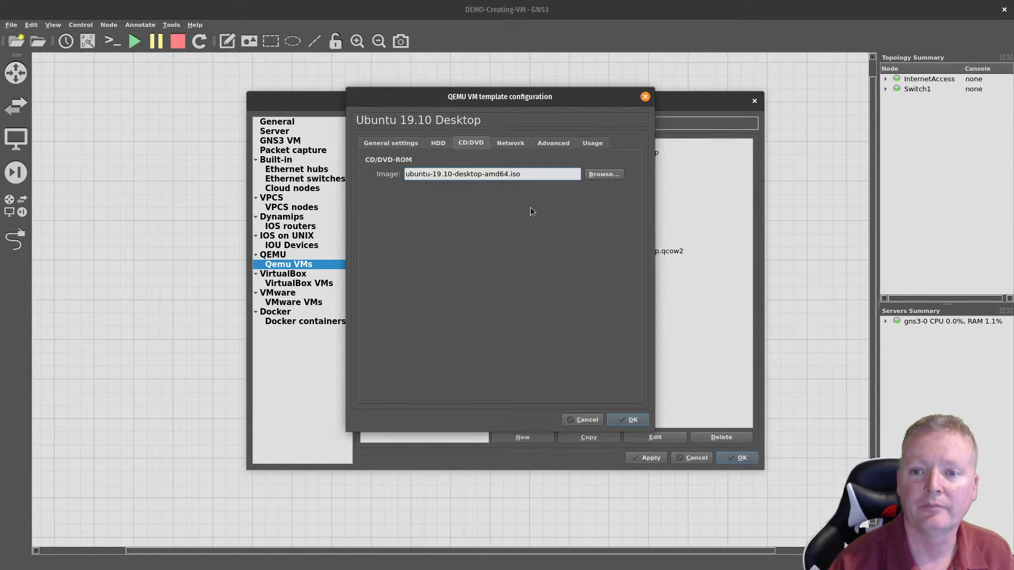
Step: Show the Ubuntu 19.10 Desktop template's network settings: one Ethernet{0} e1000 adapter
left_click(512, 144)
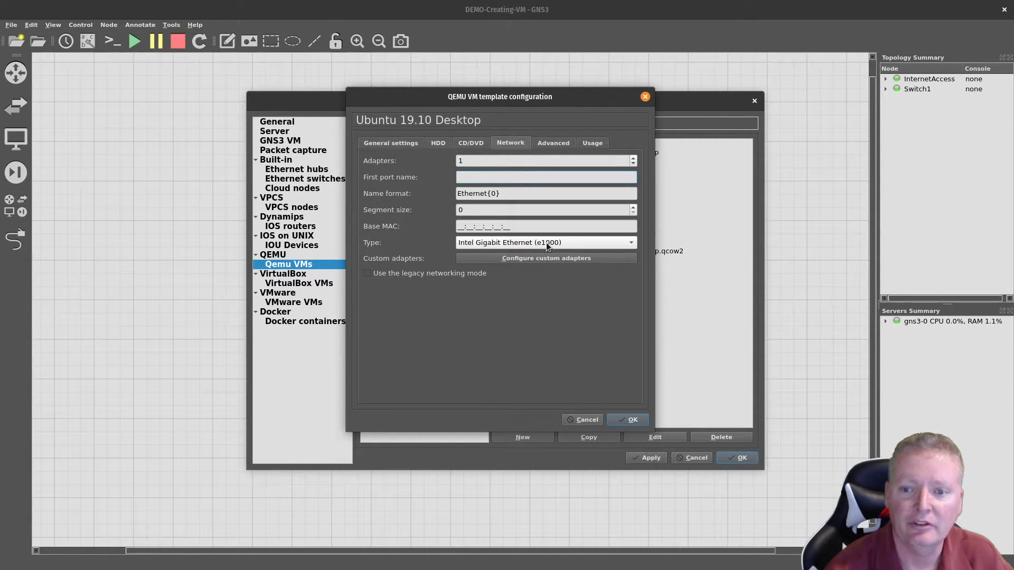
Step: Keep Intel Gigabit Ethernet (e1000) as the adapter type and review the -nographic advanced option
left_click(560, 244)
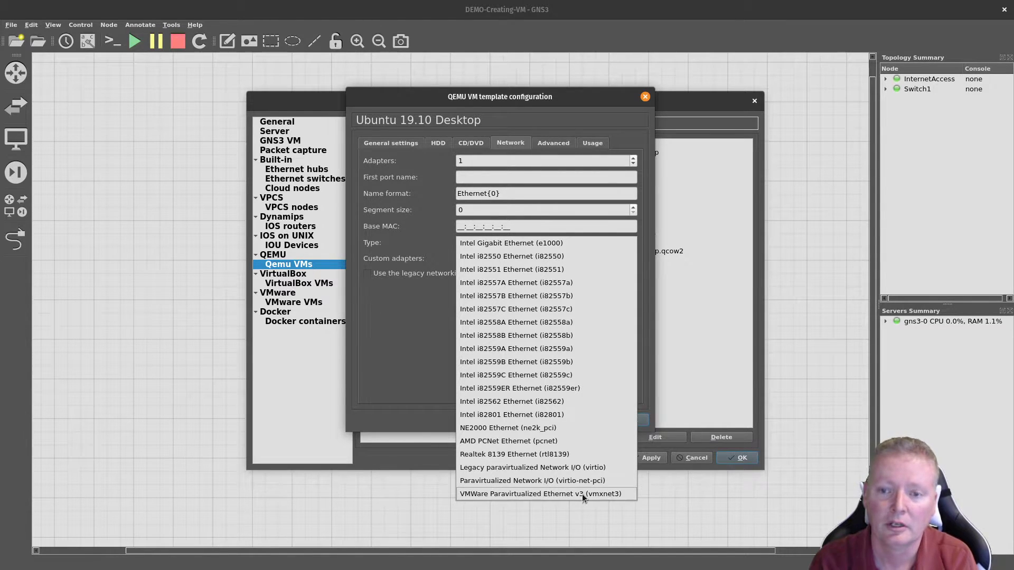
left_click(521, 243)
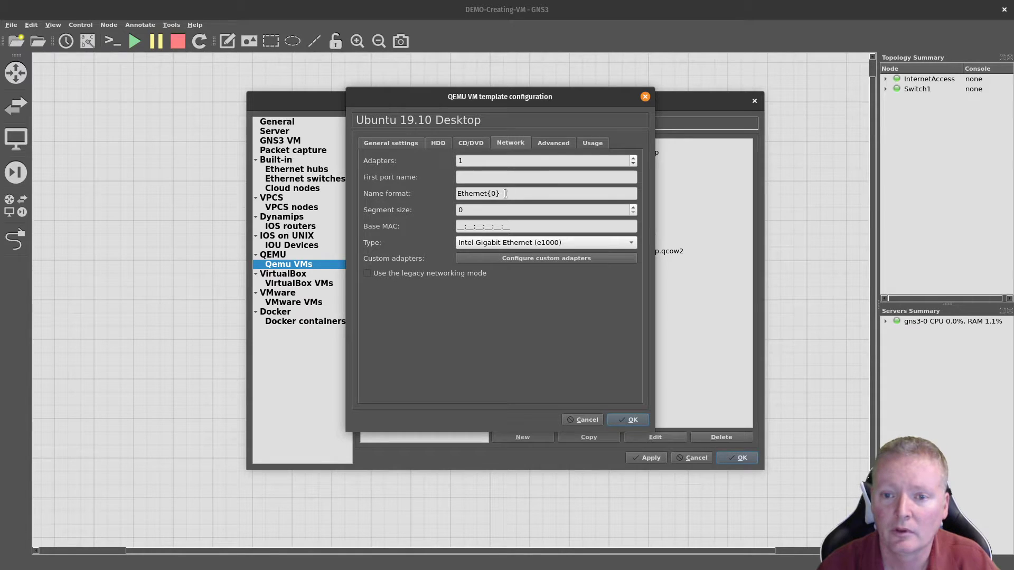
left_click(556, 143)
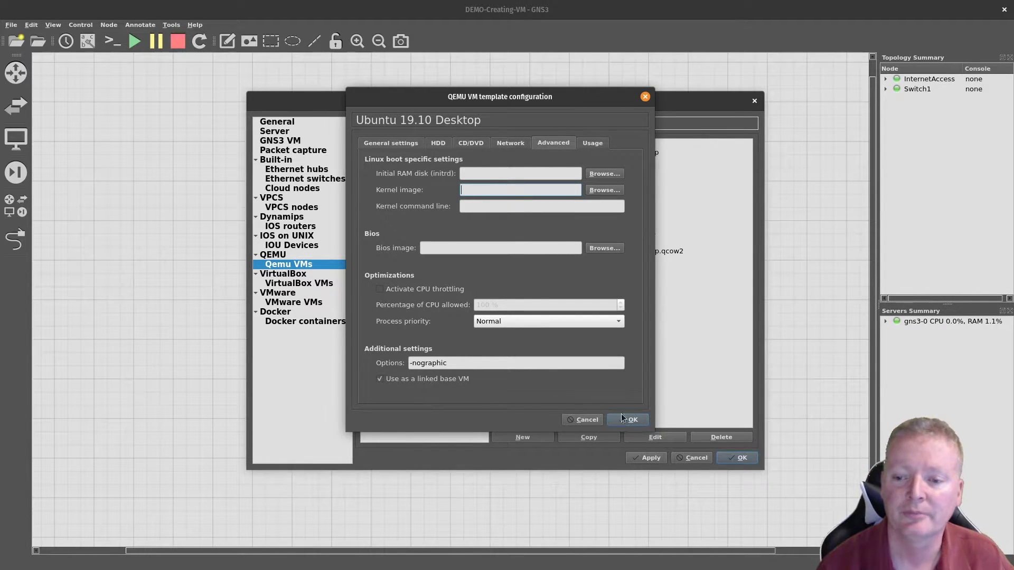
Step: Turn off 'Use as a linked base VM' for the Ubuntu template and view its empty usage notes
left_click(380, 379)
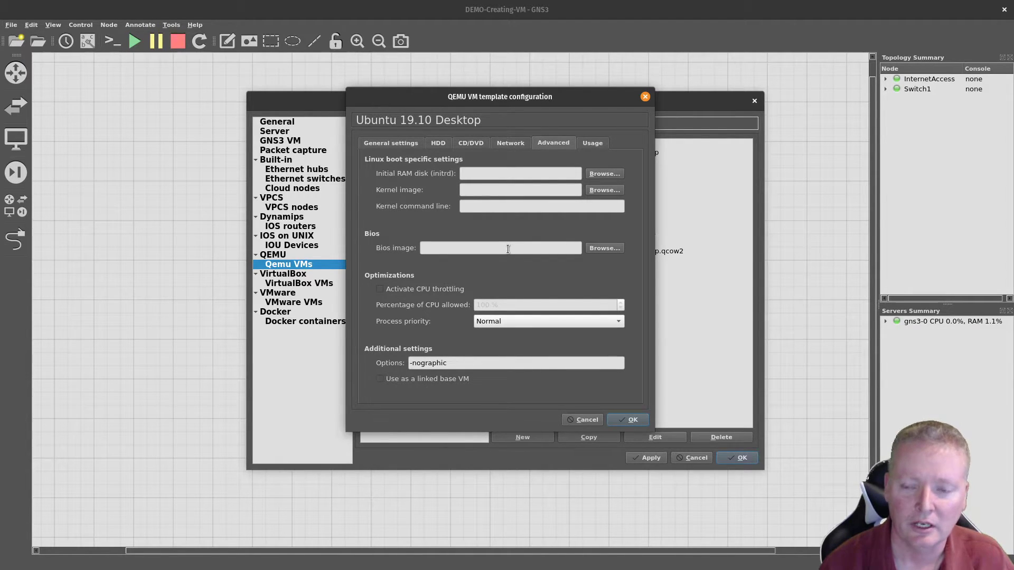
left_click(591, 144)
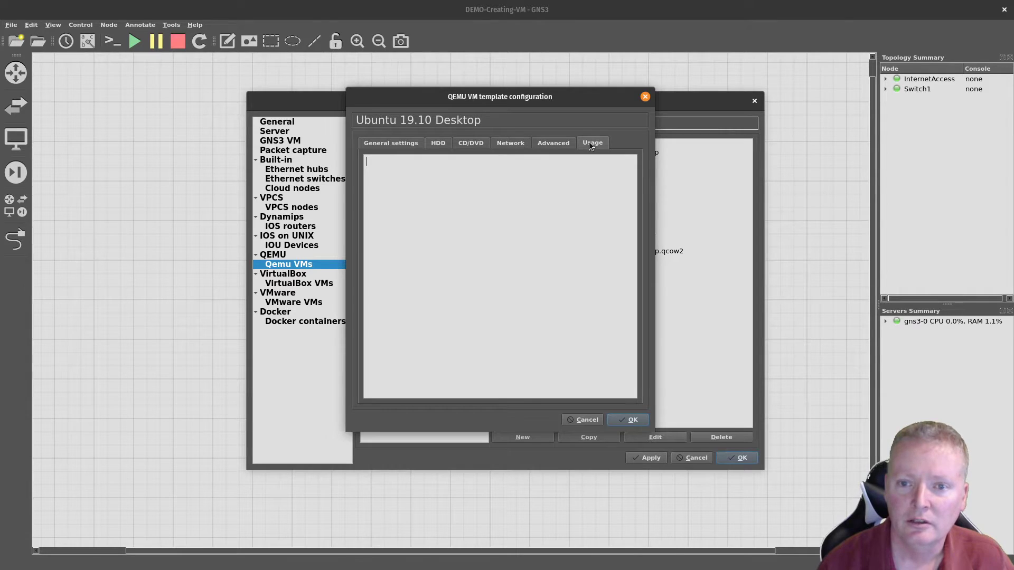
Step: Save the Ubuntu 19.10 Desktop template, then apply and close Preferences
left_click(438, 188)
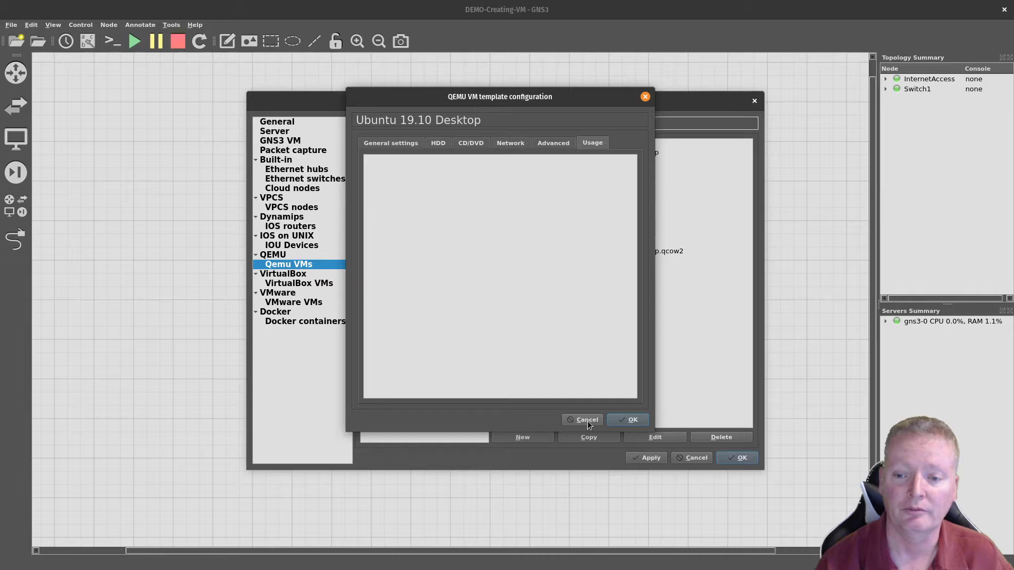
left_click(620, 422)
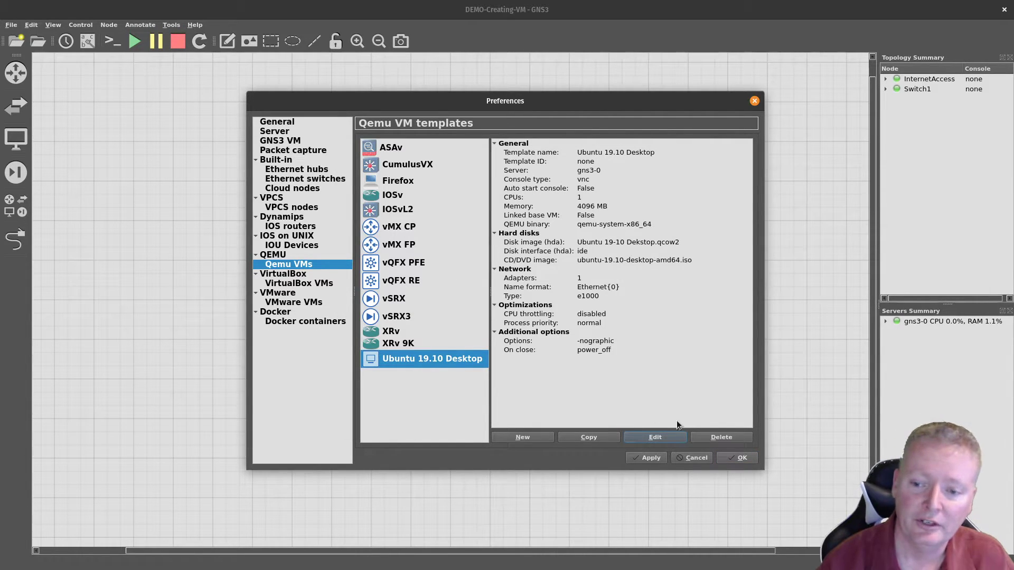
left_click(657, 460)
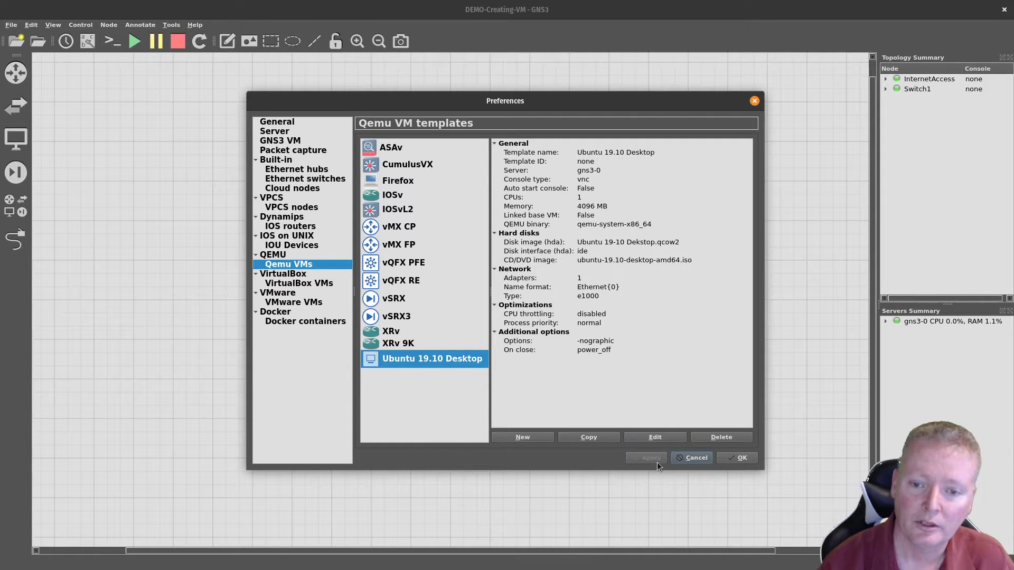
left_click(741, 458)
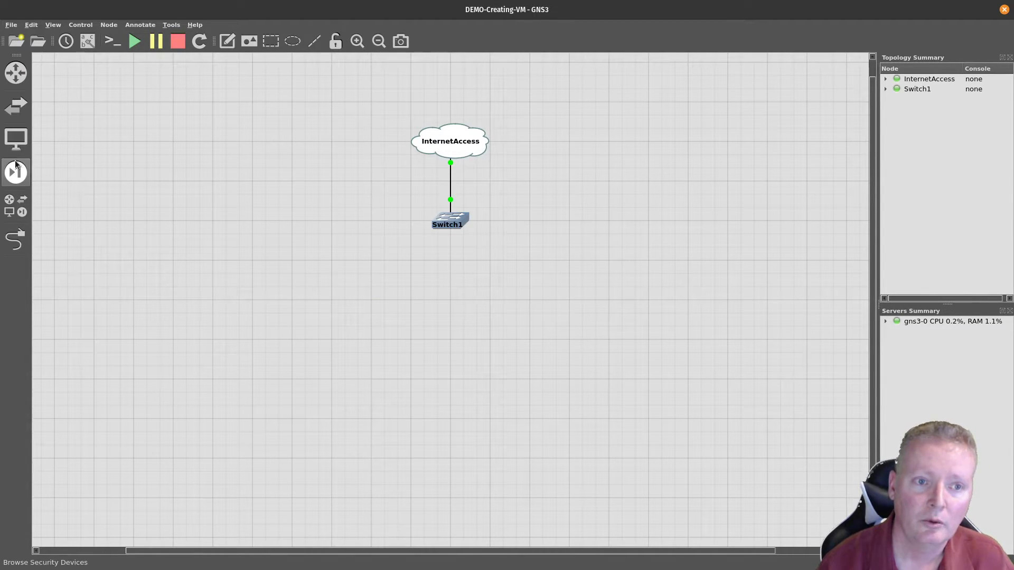
Step: Place an Ubuntu 19.10 Desktop node on the canvas below Switch1
left_click(16, 138)
left_click_drag(46, 153, 527, 347)
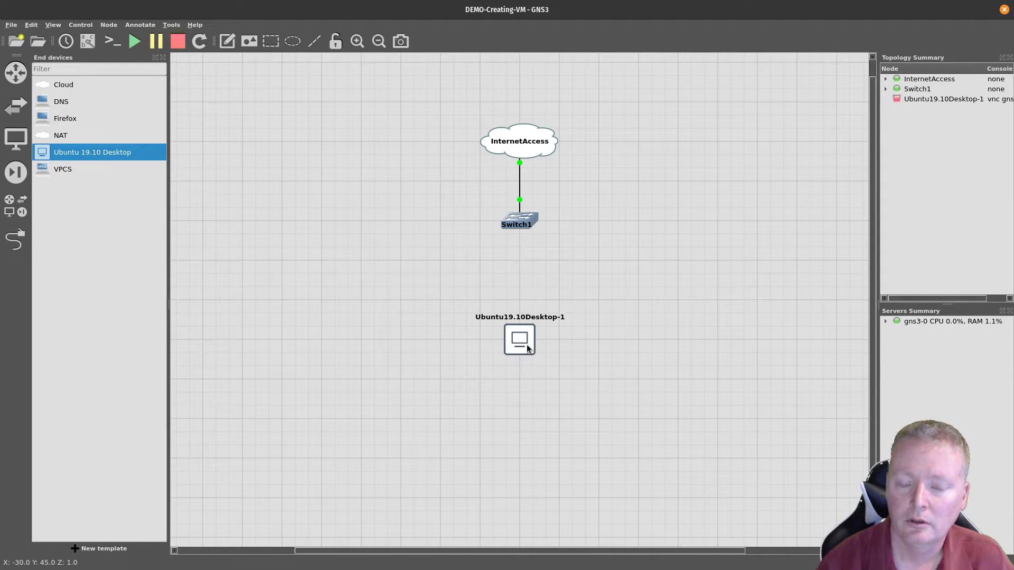
left_click(162, 57)
Step: Link Ubuntu Ethernet0 to Switch1 Ethernet1, move the node's label below it, and start all devices
left_click(16, 239)
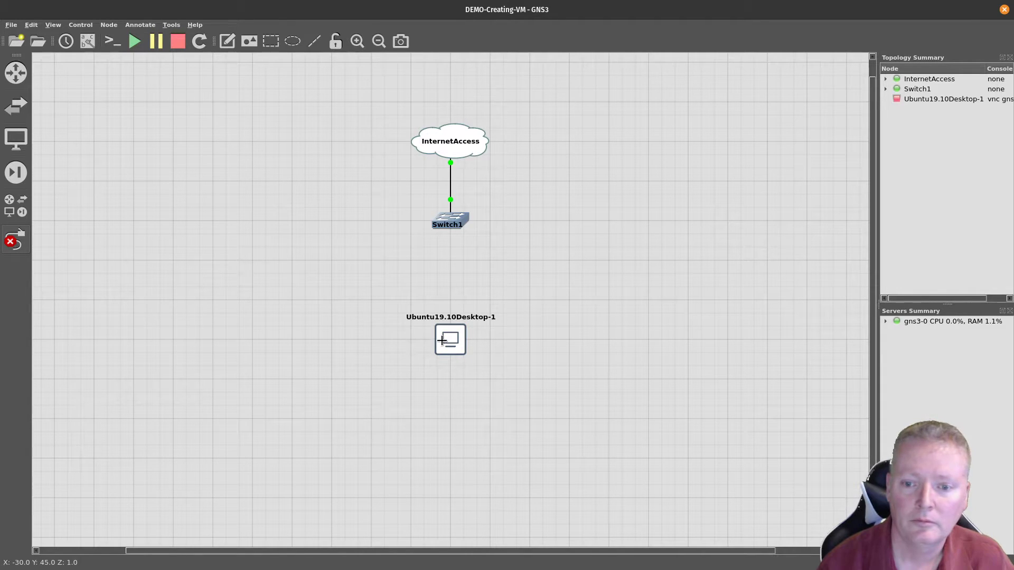
left_click(449, 342)
left_click(457, 348)
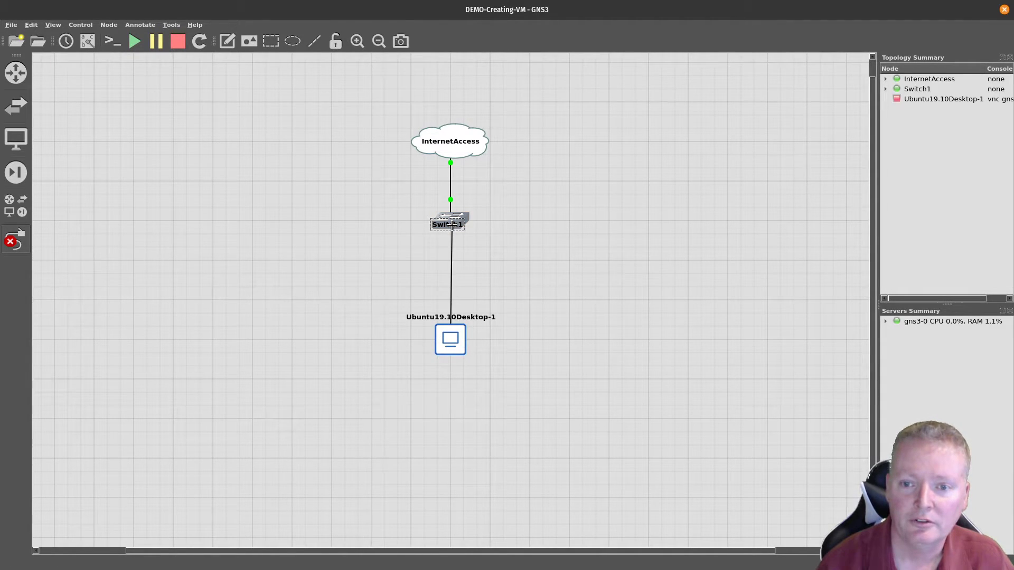
left_click(456, 217)
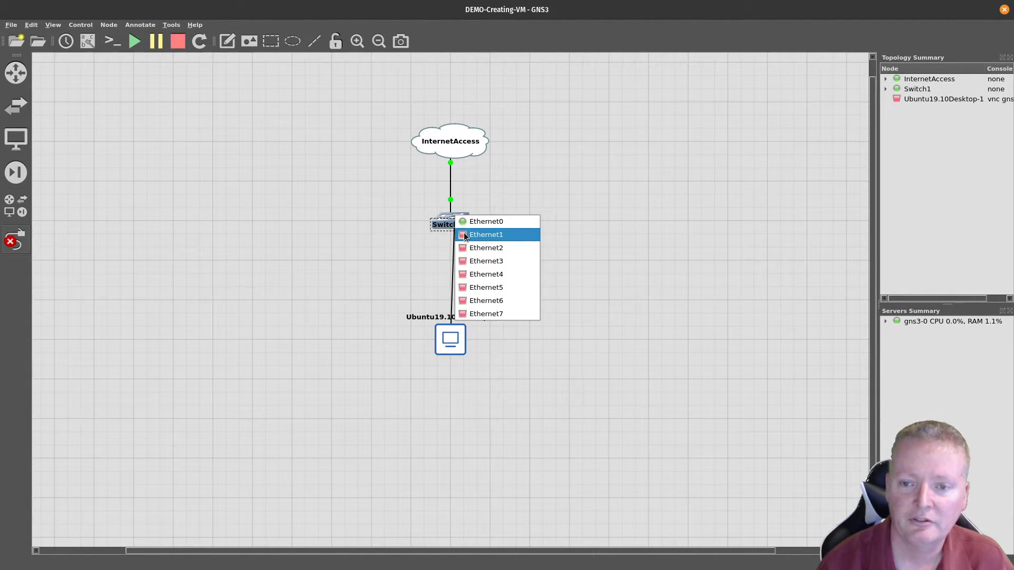
left_click(464, 233)
key("Escape")
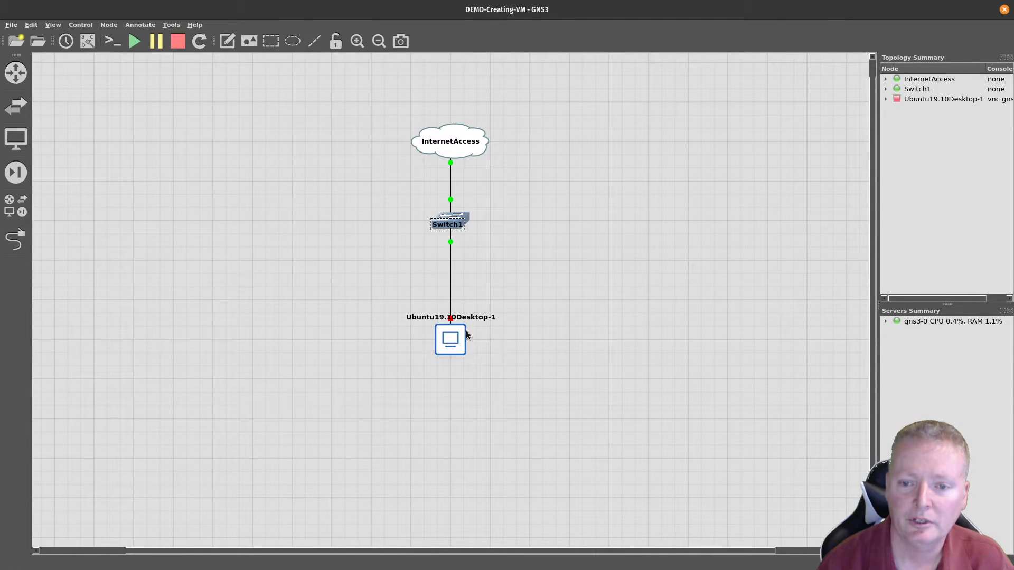
left_click_drag(464, 321, 464, 368)
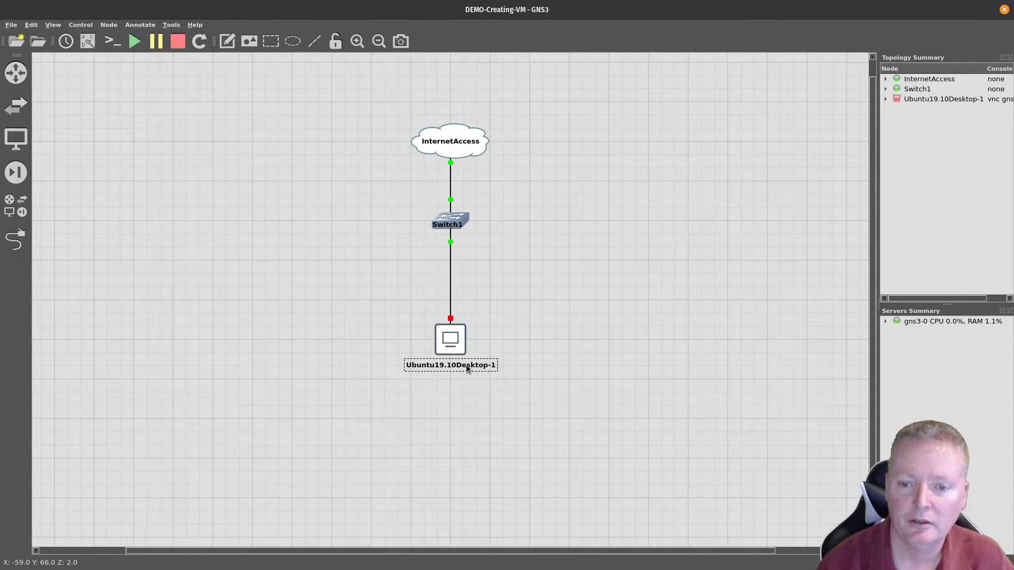
left_click(132, 41)
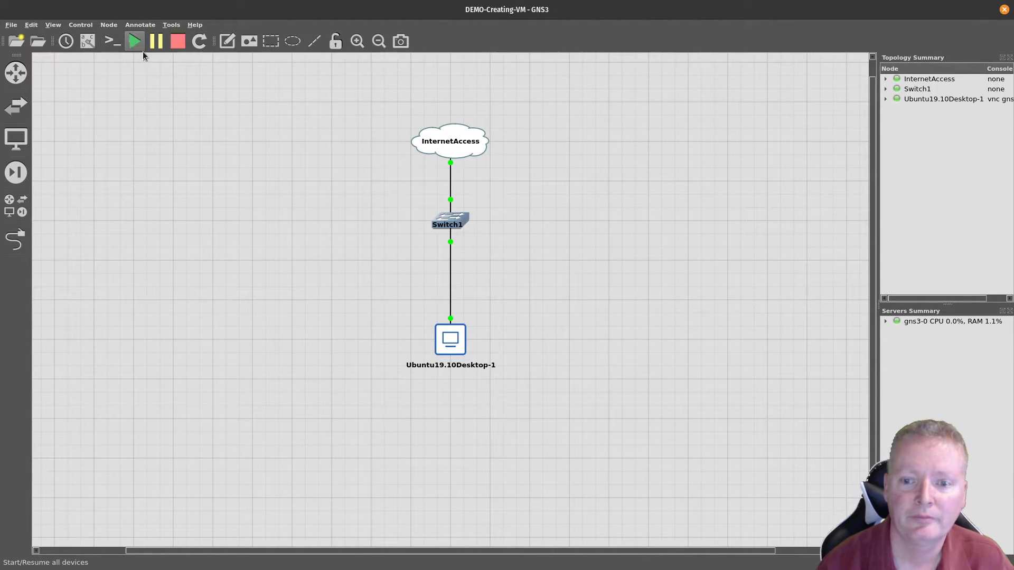
Step: Open the Ubuntu node's VNC console and show it full screen in Remote Desktop Viewer
right_click(439, 344)
left_click(467, 361)
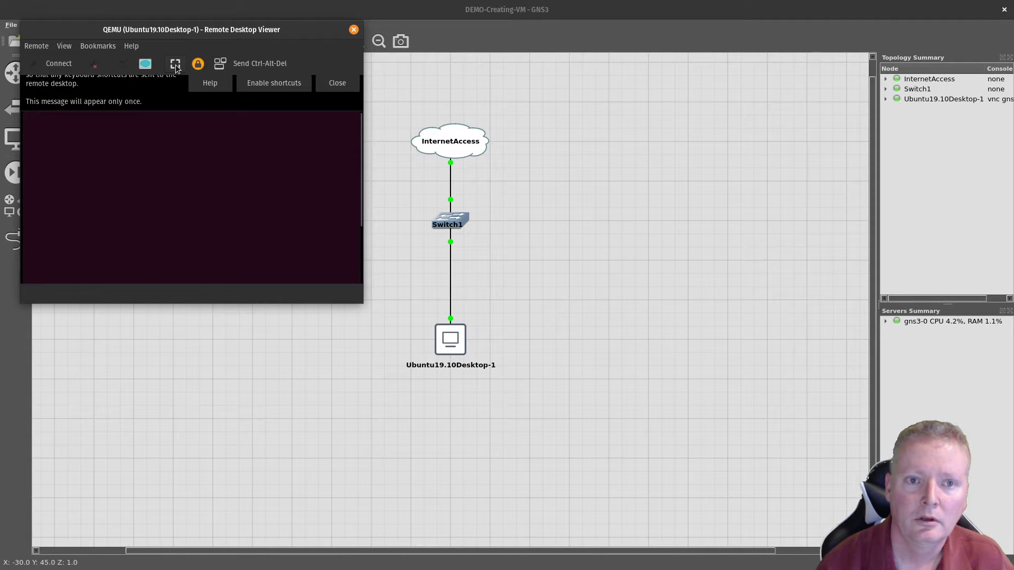
left_click(146, 64)
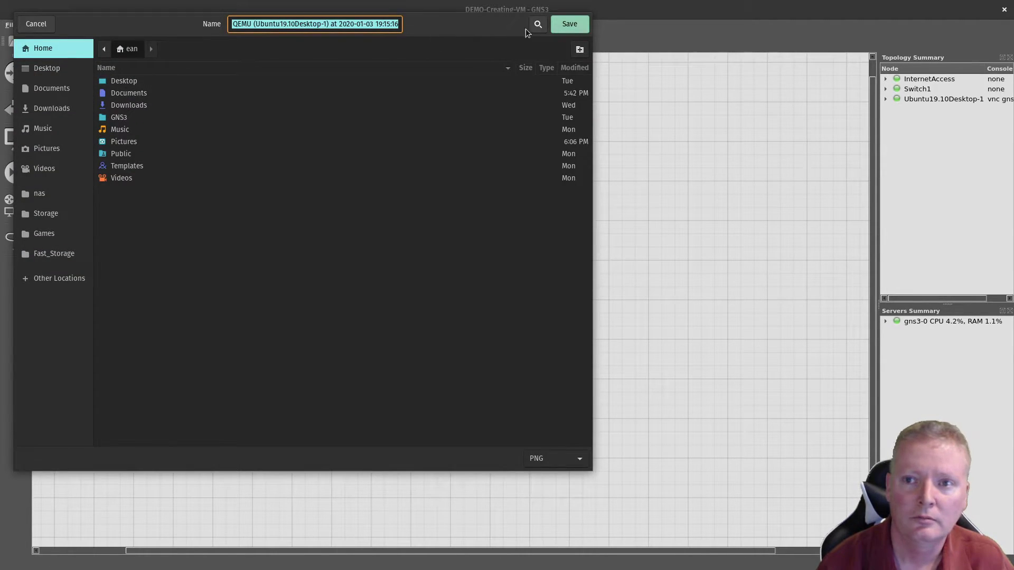
left_click(38, 25)
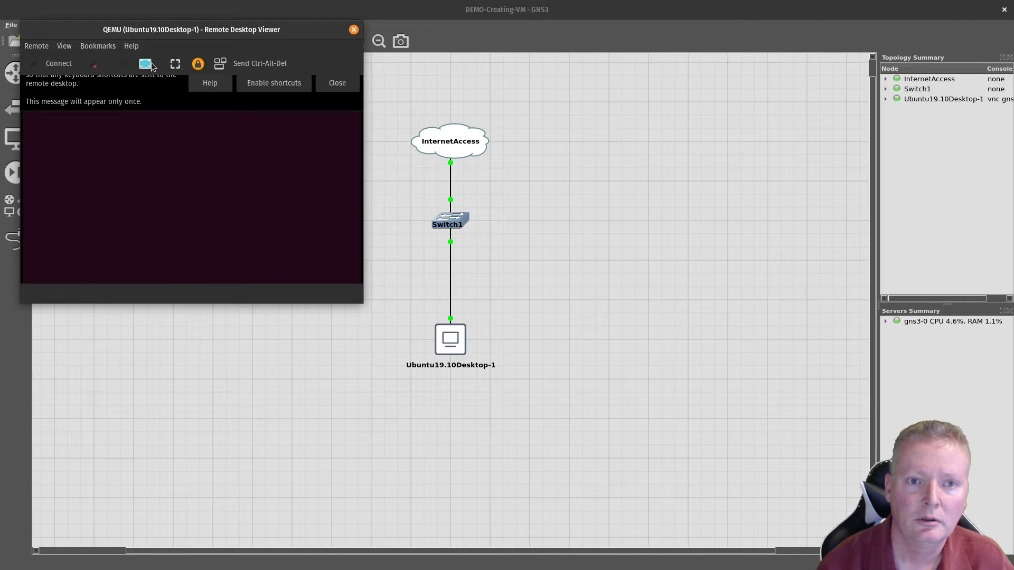
left_click(127, 66)
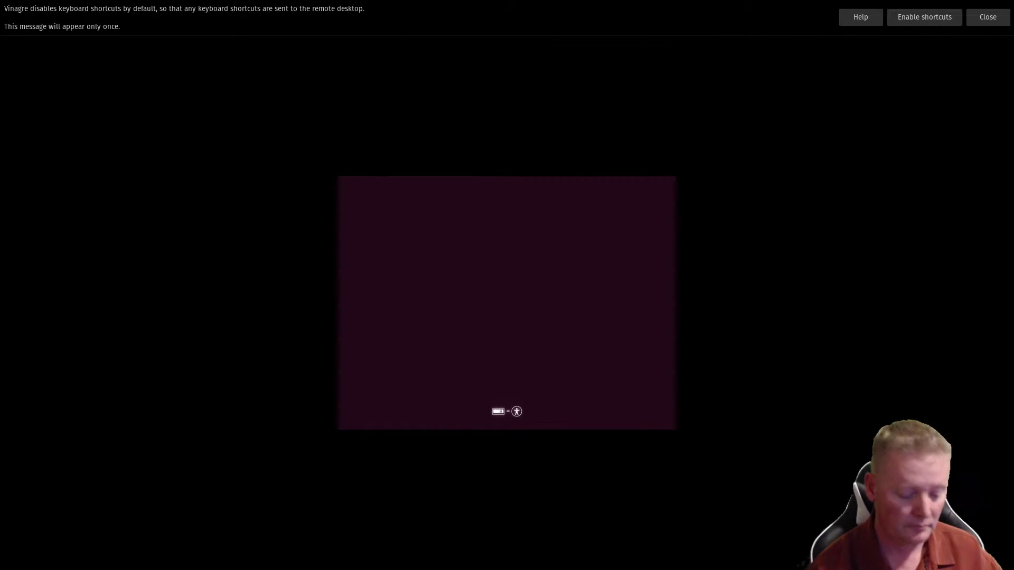
Step: Close the keyboard-shortcuts notice and let the VM boot to the Ubuntu installer Welcome screen
left_click(987, 19)
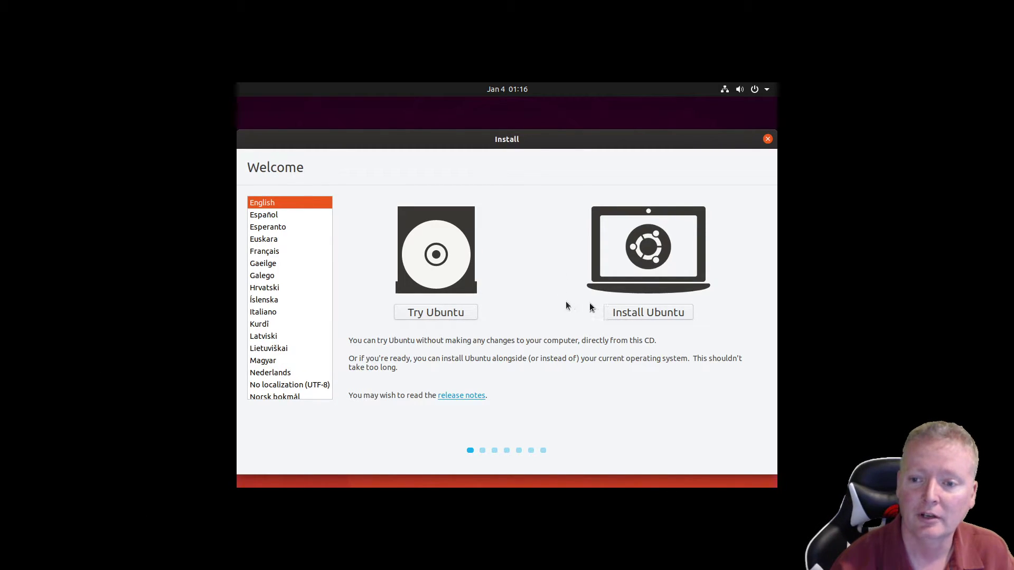
Step: Begin Install Ubuntu with English (US) keyboard layout and download updates turned off
left_click(624, 313)
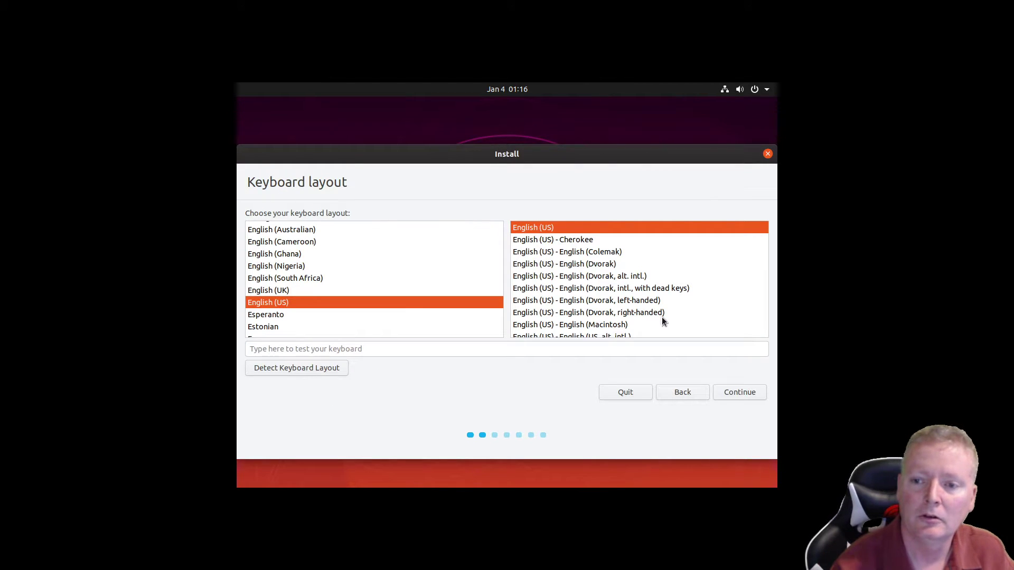
left_click(739, 391)
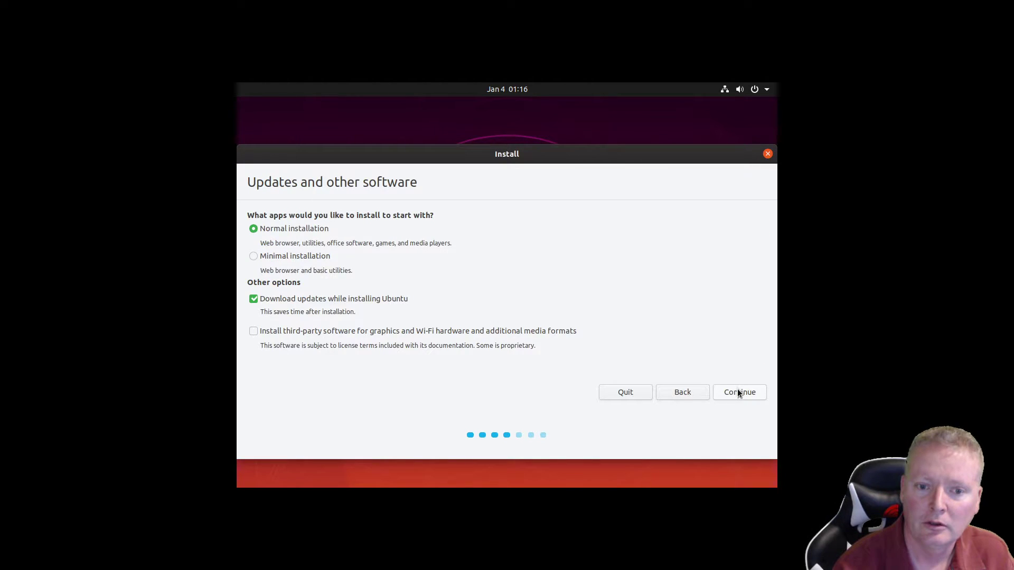
left_click(253, 300)
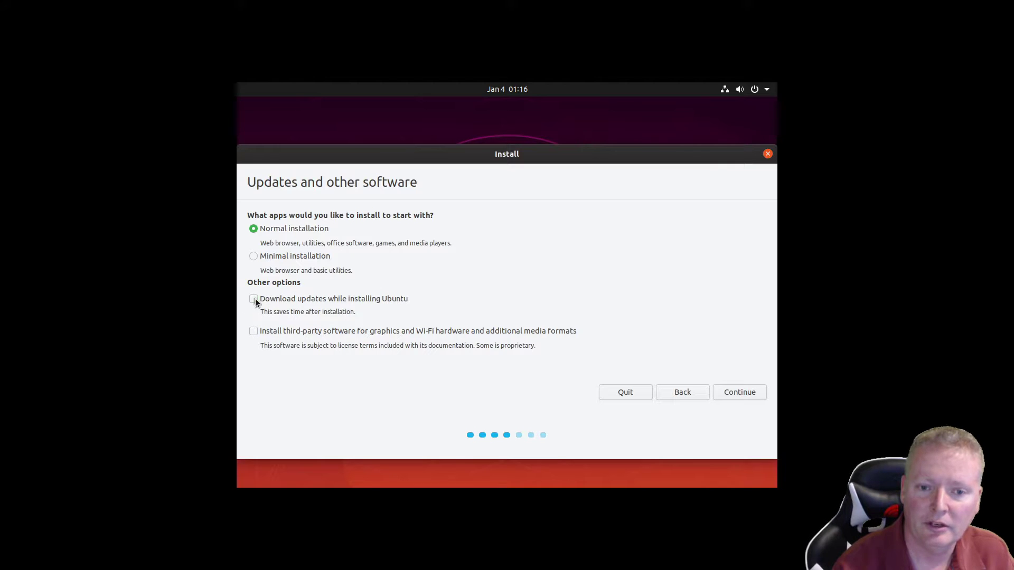
left_click(724, 391)
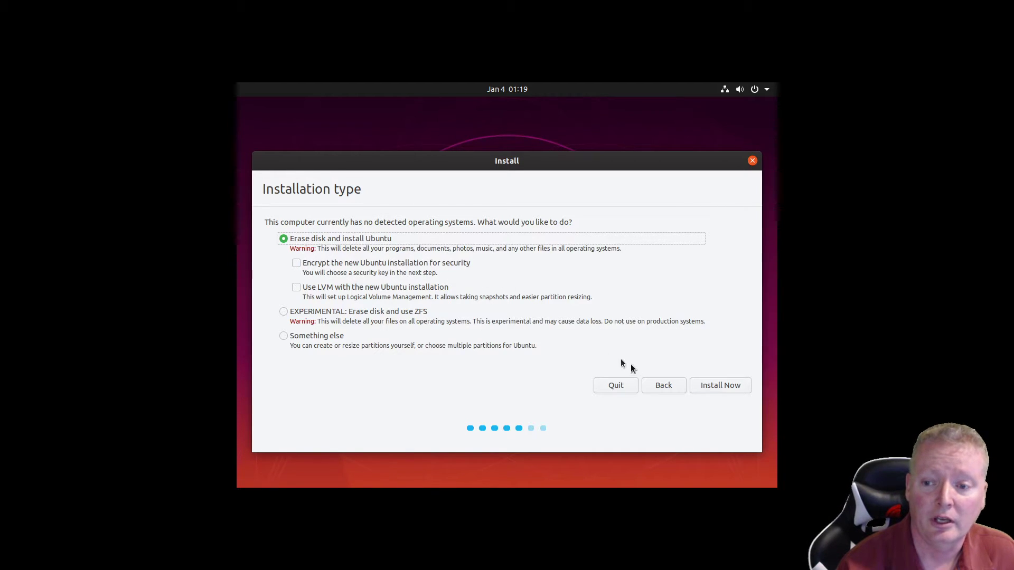
Step: Choose Erase disk and install Ubuntu, confirm the partition changes, and accept Chicago as time zone
left_click(702, 389)
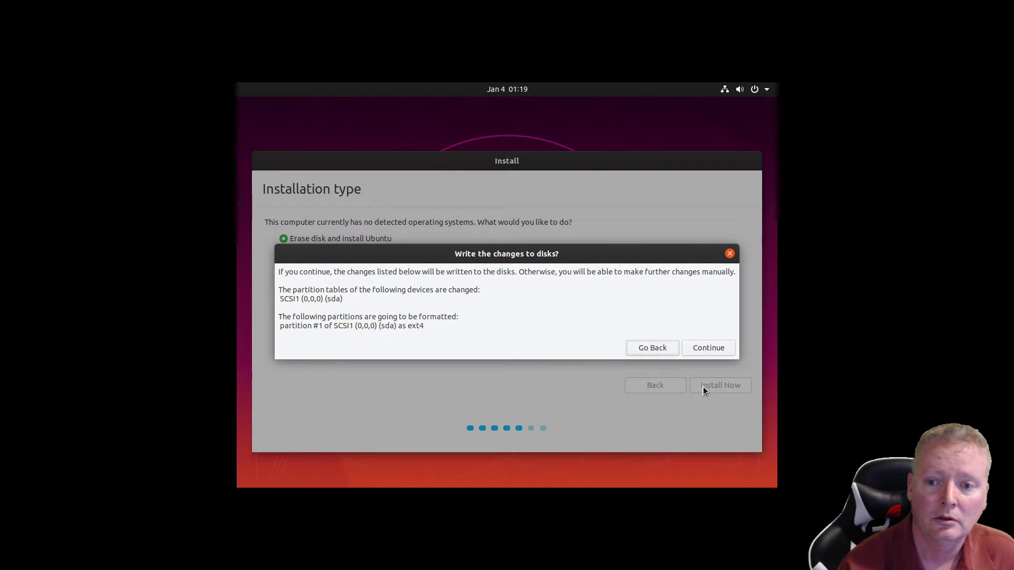
left_click(689, 346)
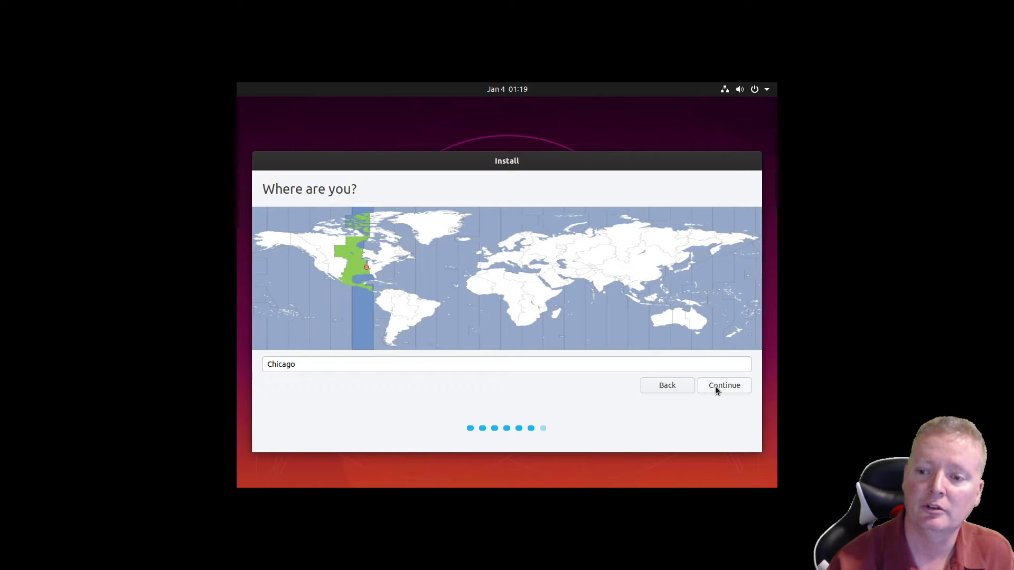
left_click(715, 385)
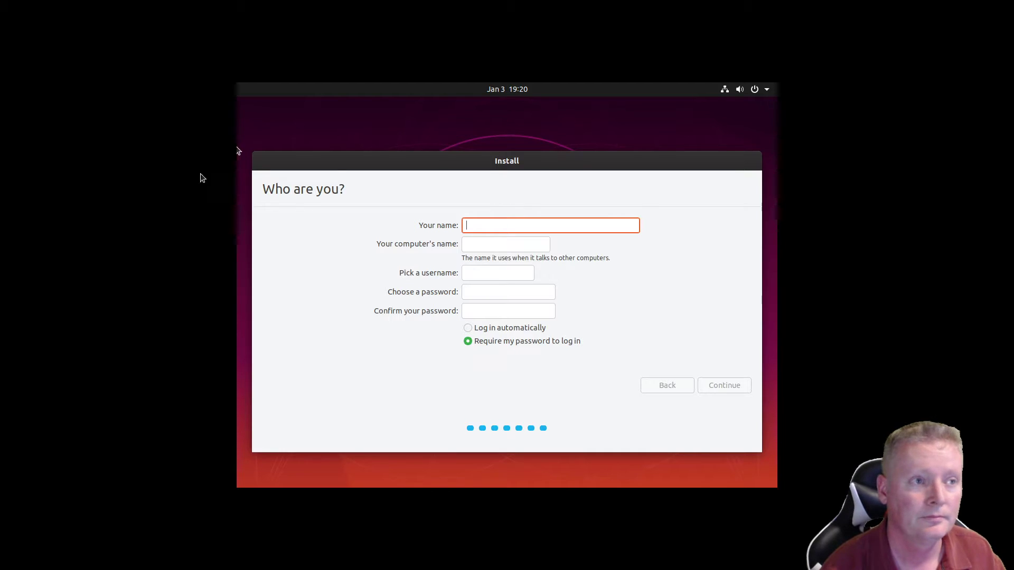
Step: Put focus in the Your name and confirm password fields of the empty 'Who are you?' form
left_click(505, 161)
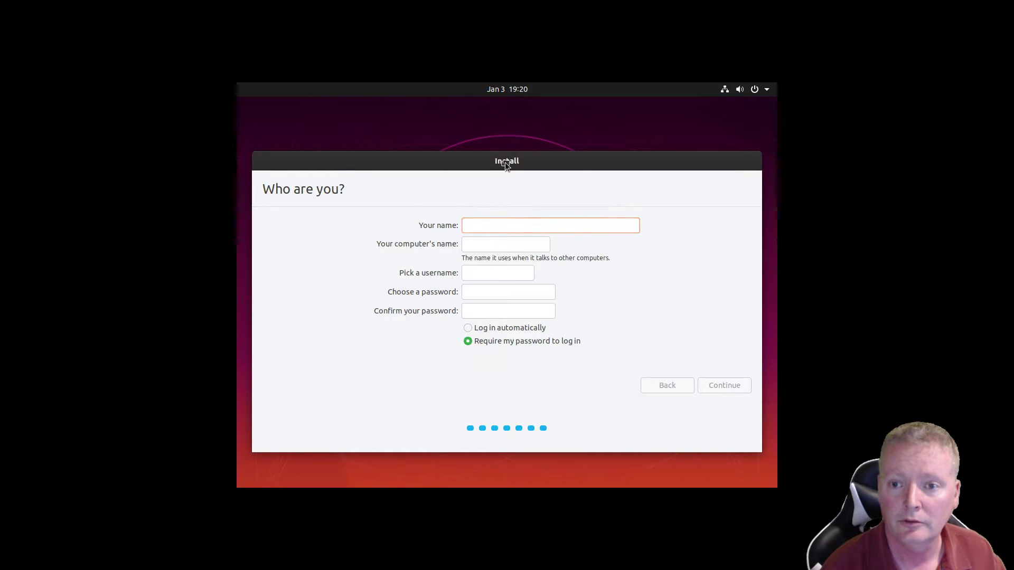
left_click(477, 311)
left_click(470, 227)
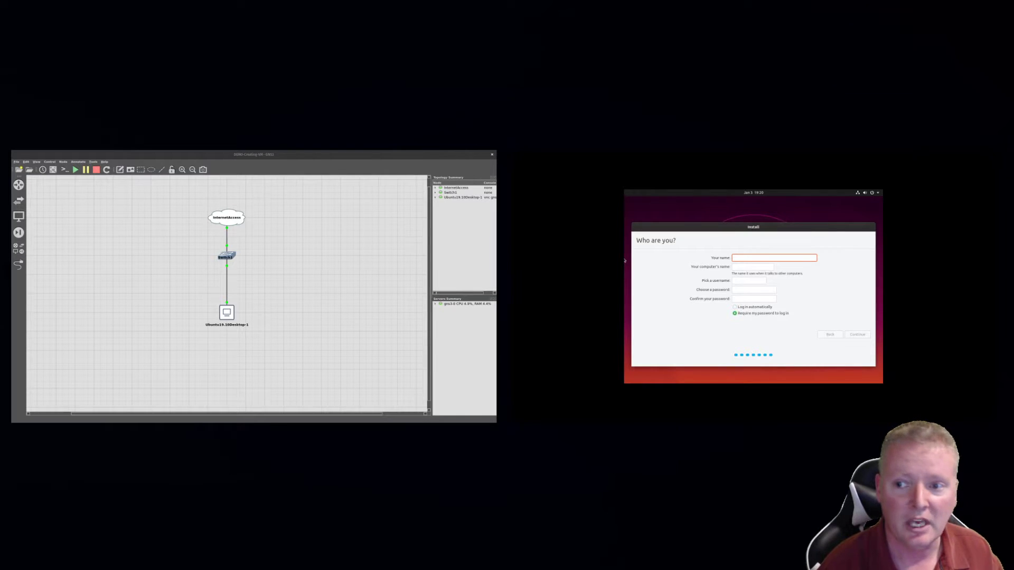
Step: Close the QEMU console window from the window overview and return to the full-screen GNS3 topology
left_click(280, 350)
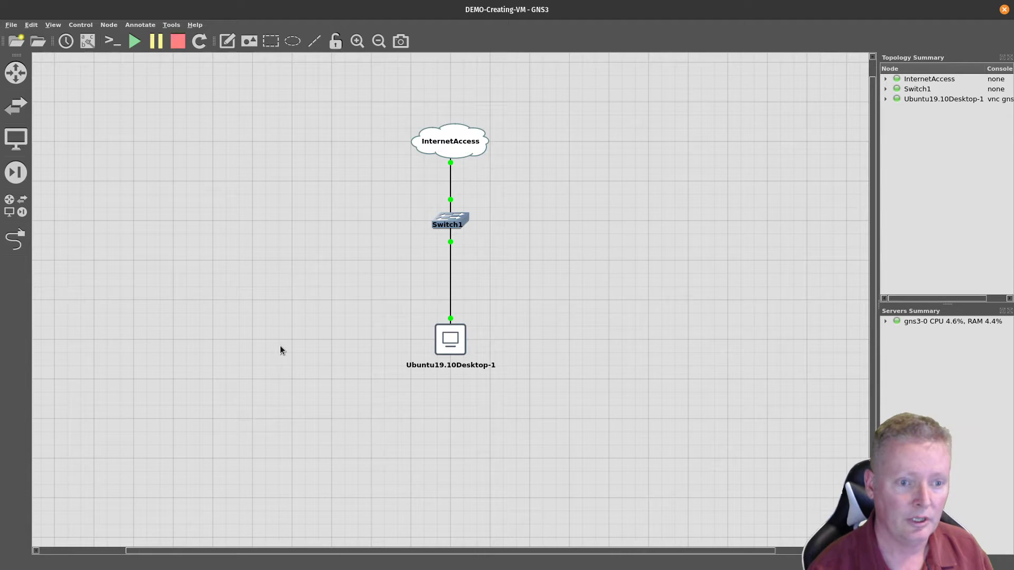
key("super")
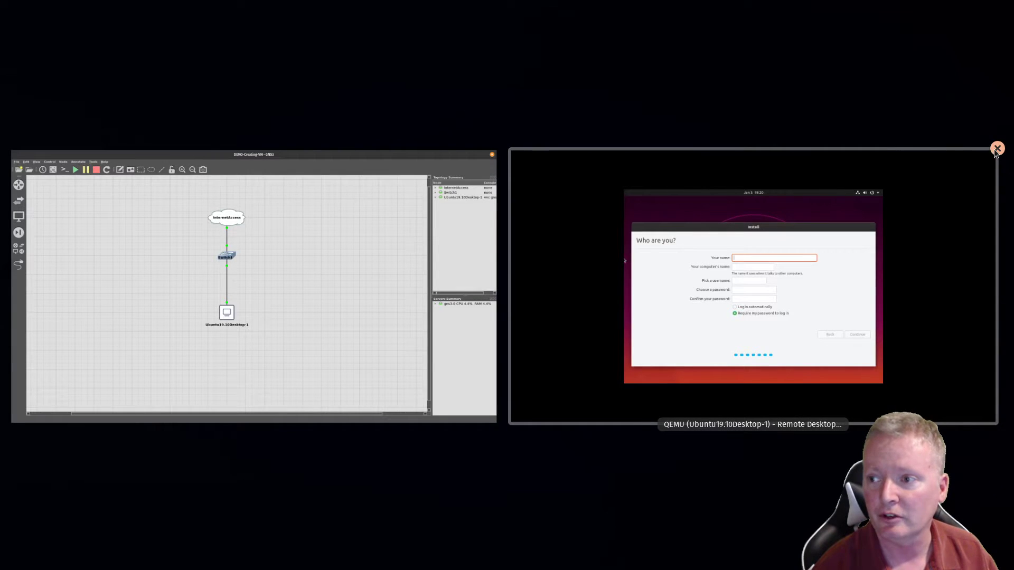
left_click(996, 150)
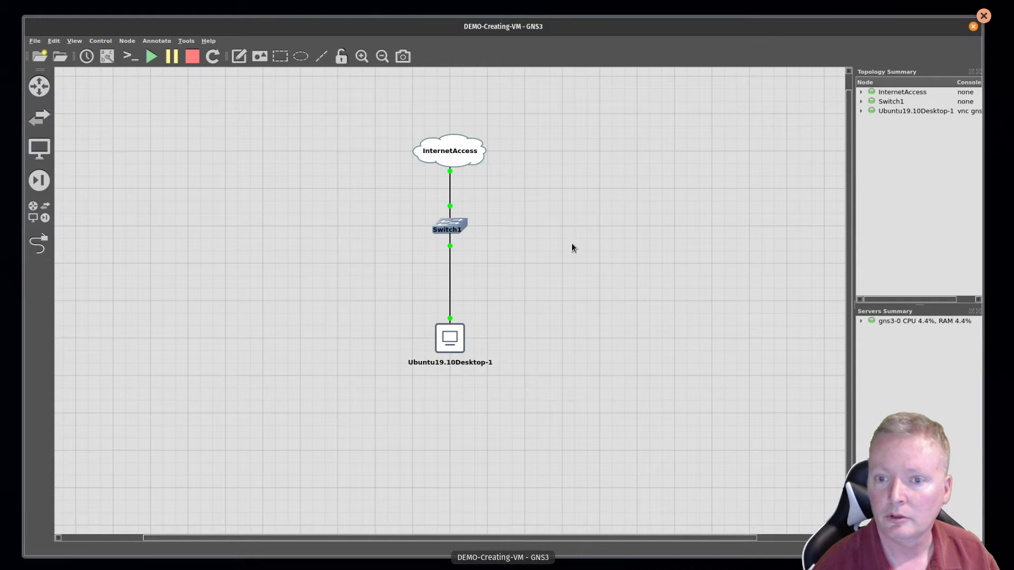
left_click(451, 349)
Step: Reopen the Ubuntu19.10Desktop-1 node's console, showing the installer's Who are you? page
right_click(452, 343)
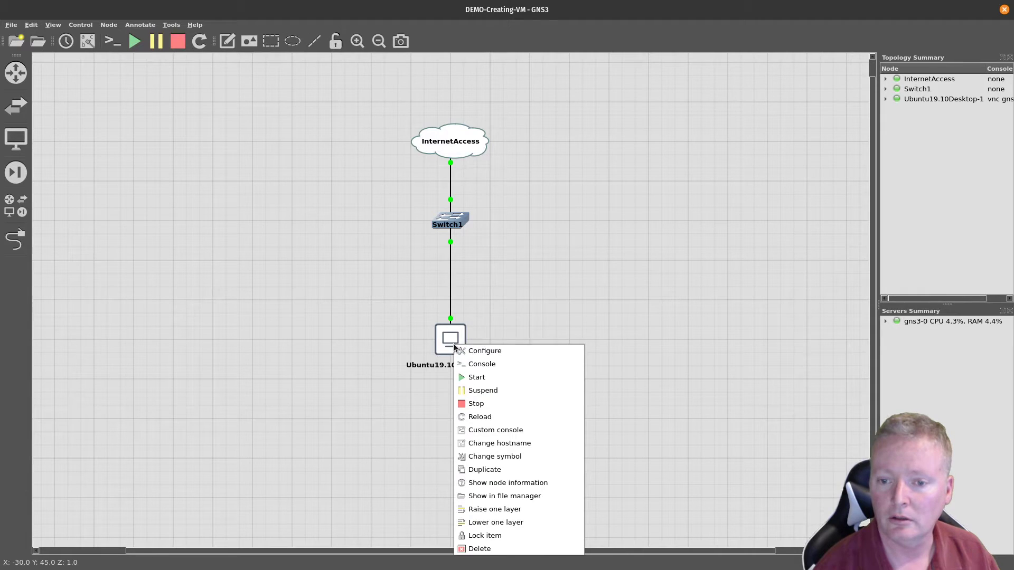
left_click(464, 362)
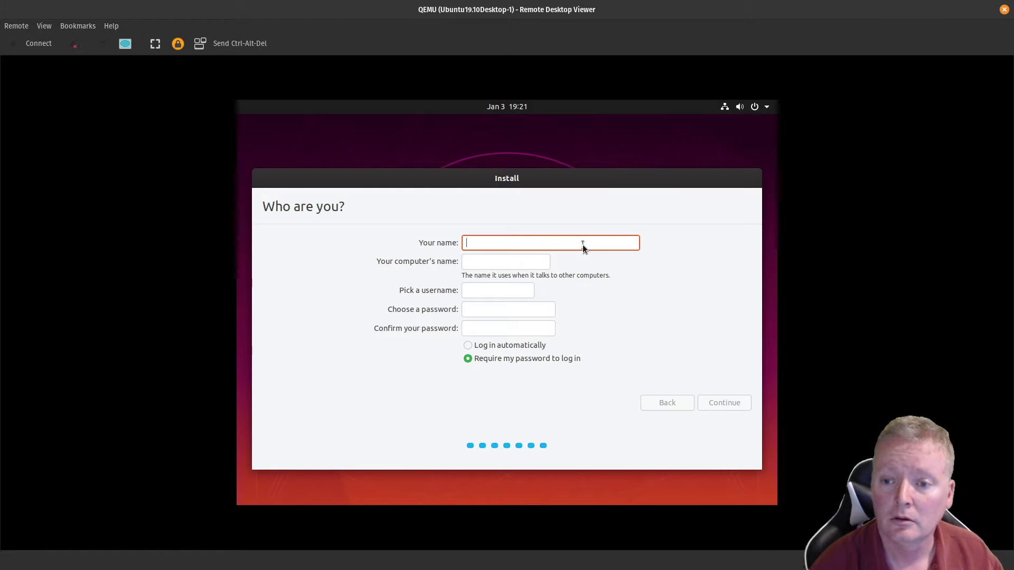
key("Tab")
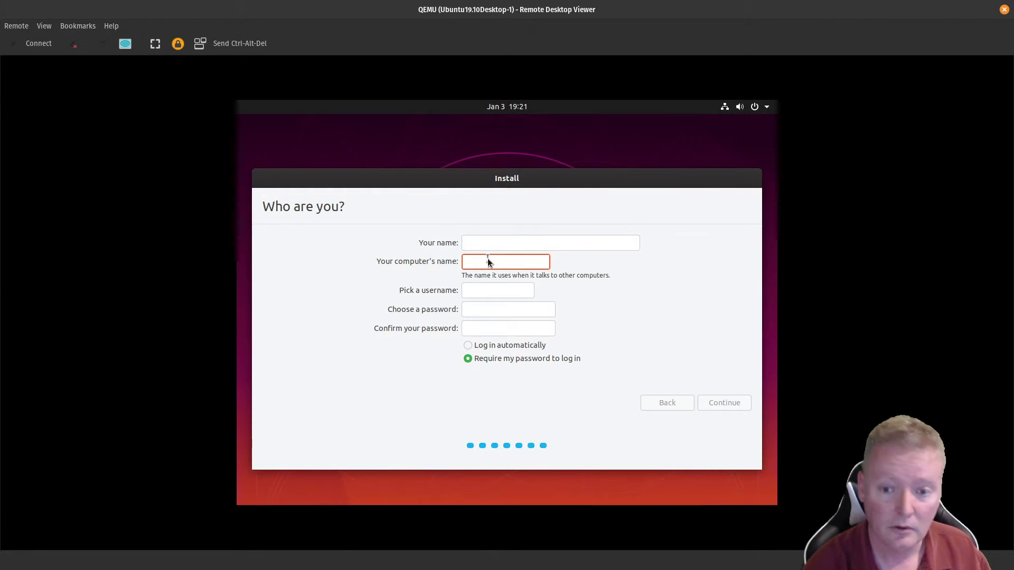
key("Tab")
key("shift+Tab")
key("shift+Tab")
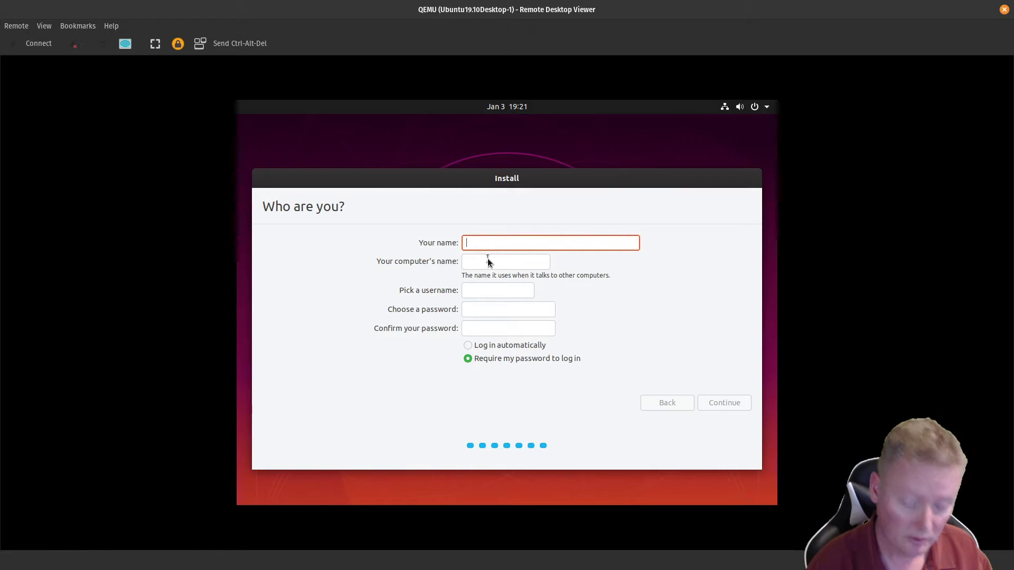
key("Tab")
key("Tab")
key("Tab")
key("Tab")
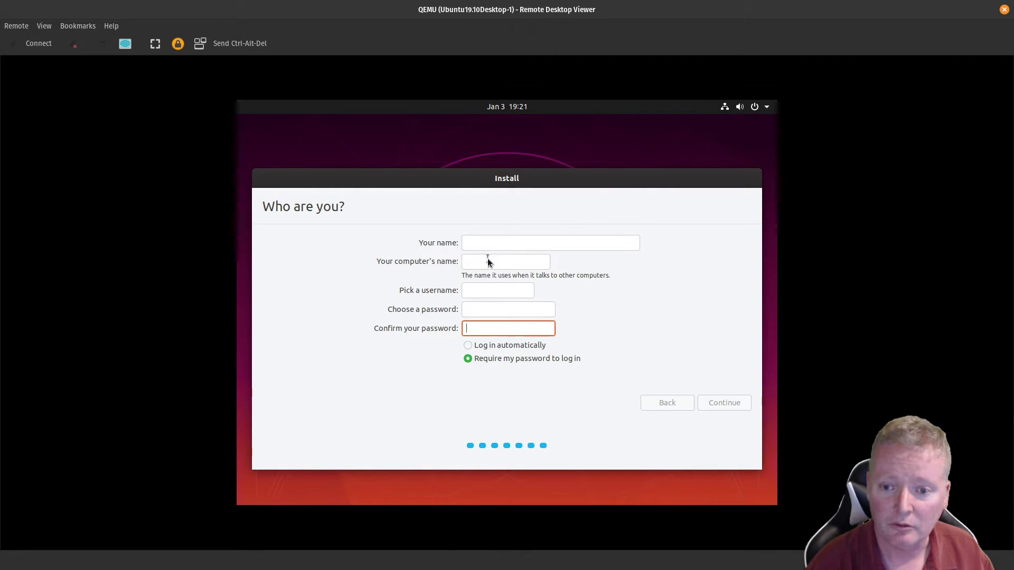
key("shift+Tab")
key("shift+Tab")
key("shift+Tab")
key("shift+Tab")
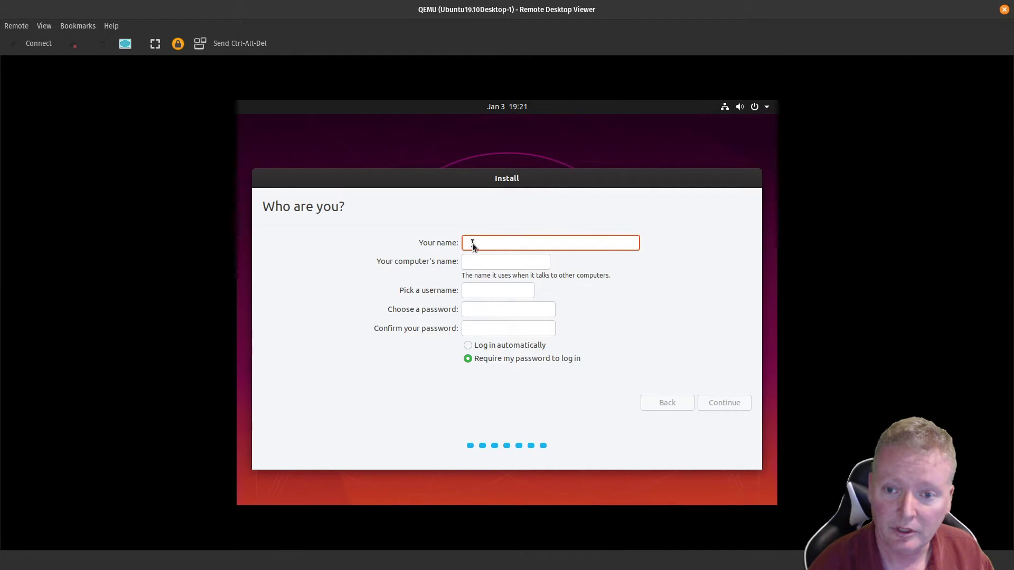
Step: Disconnect the remote session from the Remote menu and close the viewer window
left_click(17, 27)
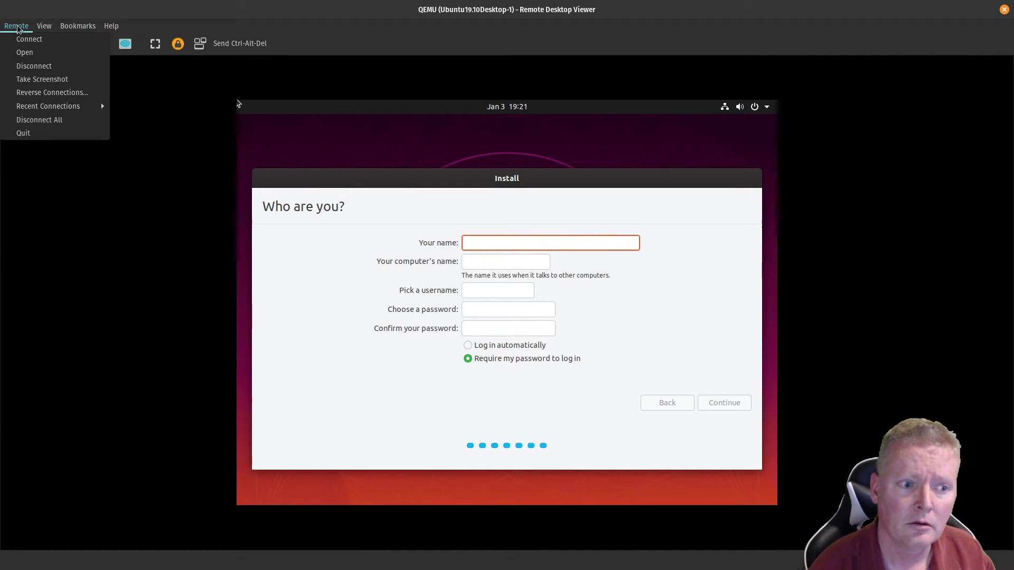
left_click(16, 27)
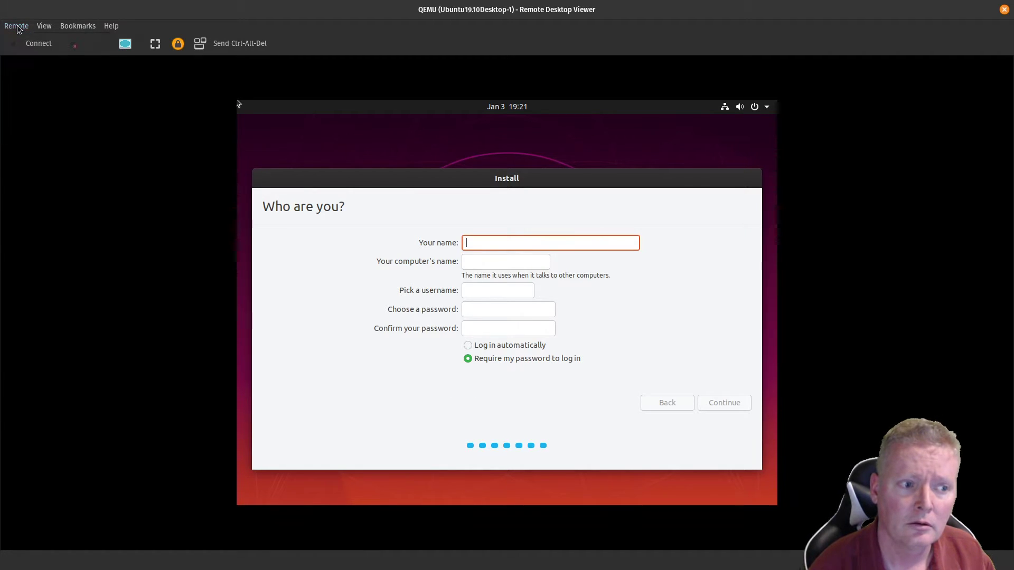
left_click(72, 47)
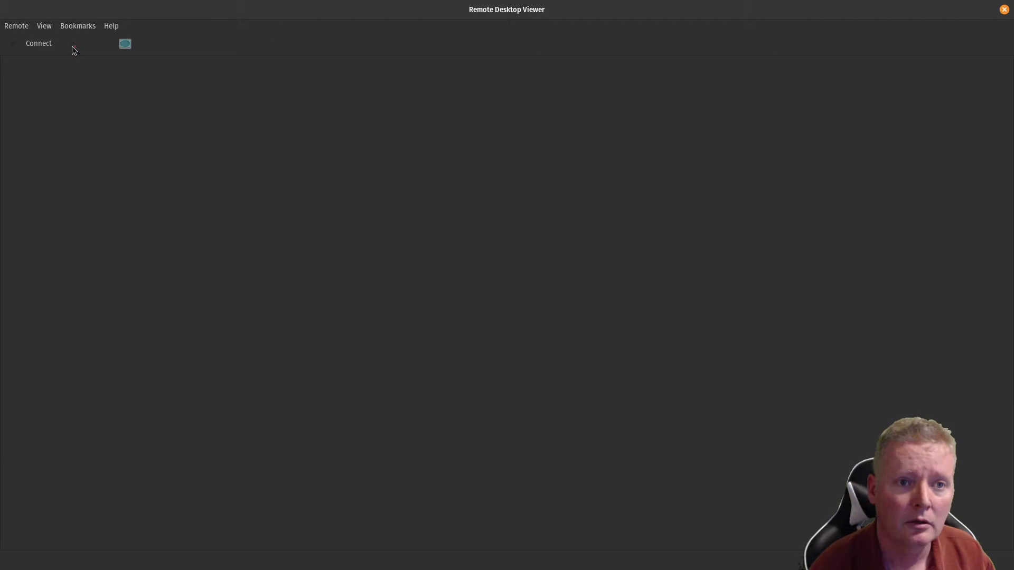
left_click(1003, 10)
Step: Cancel the Ubuntu node's properties dialog unchanged and reopen the node's console
double_click(457, 347)
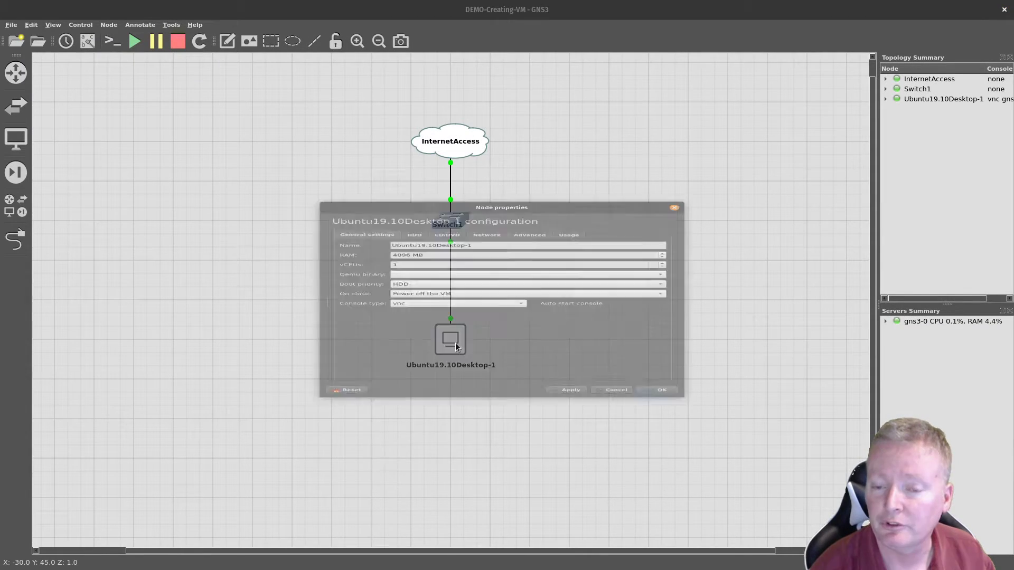
left_click(616, 452)
right_click(442, 336)
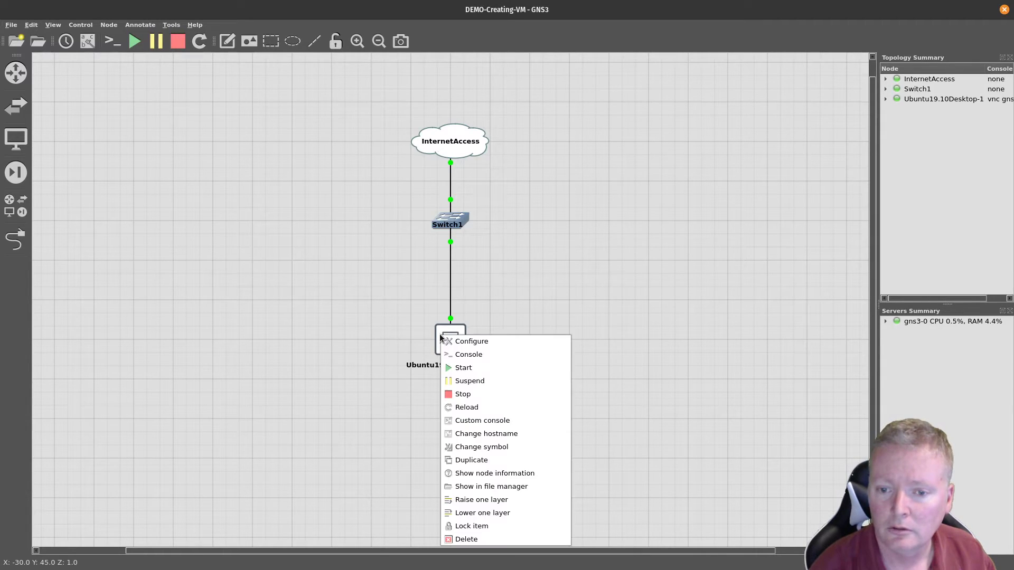
left_click(446, 353)
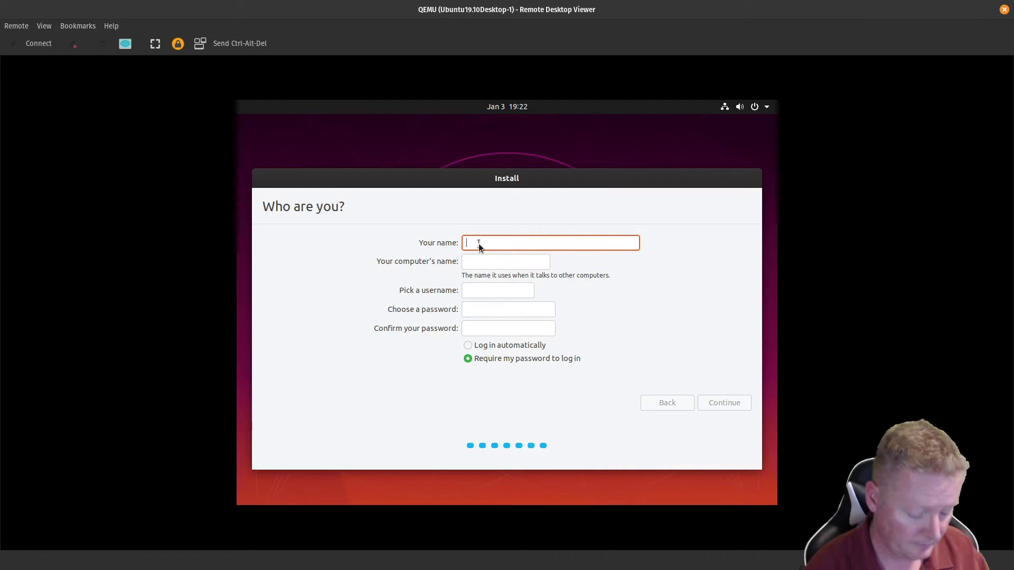
Step: Check the guest's top-bar system menu, then close Remote Desktop Viewer to return to GNS3
left_click(761, 106)
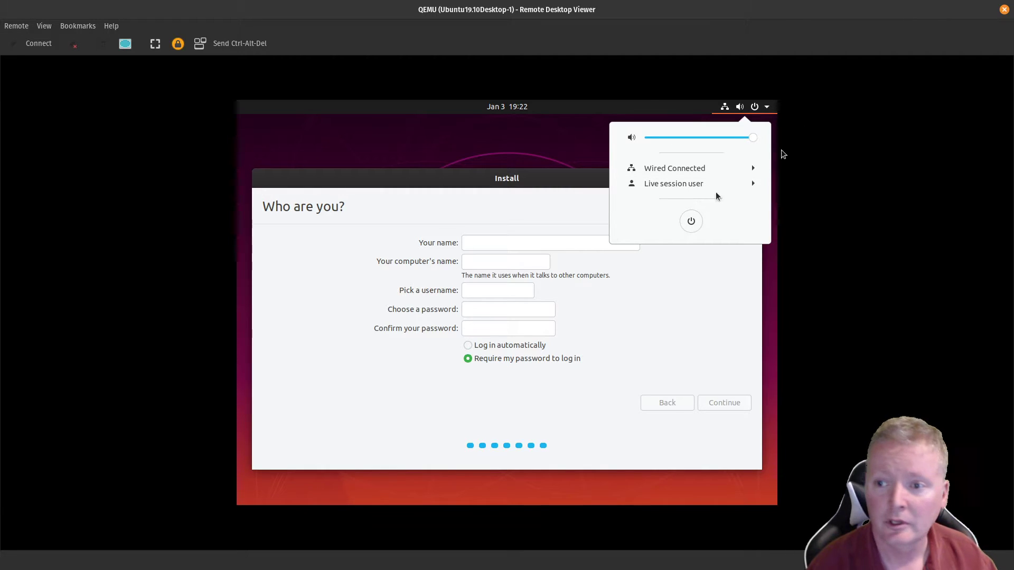
left_click(1004, 9)
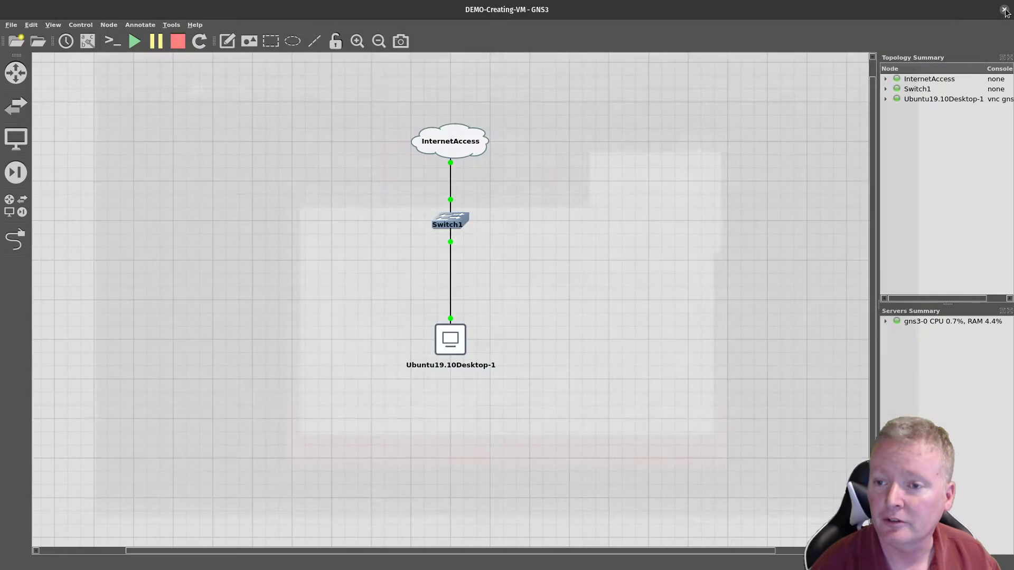
right_click(454, 342)
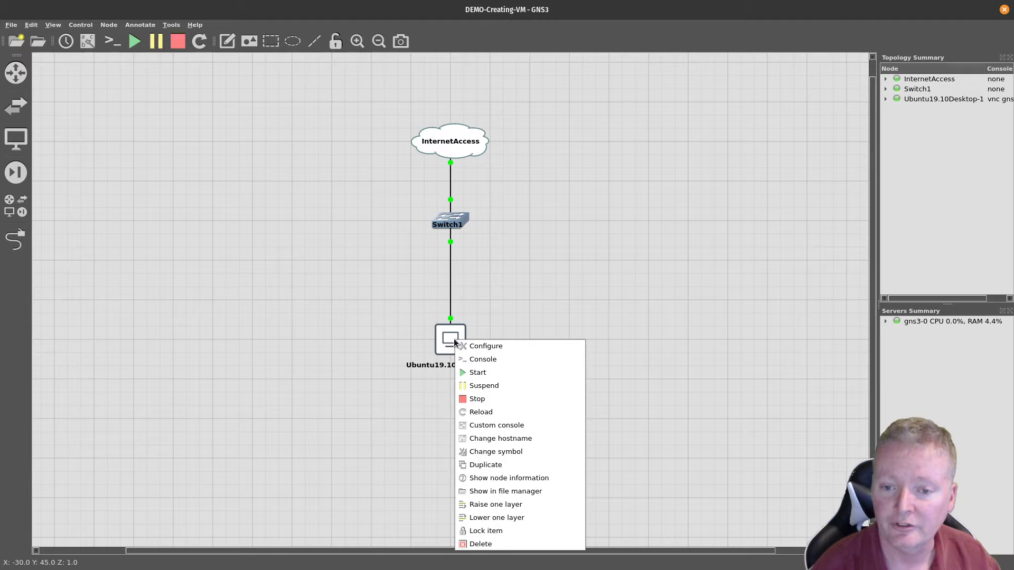
Step: Reload the Ubuntu node, watch it boot from hard disk in the console, then close the viewer
left_click(473, 413)
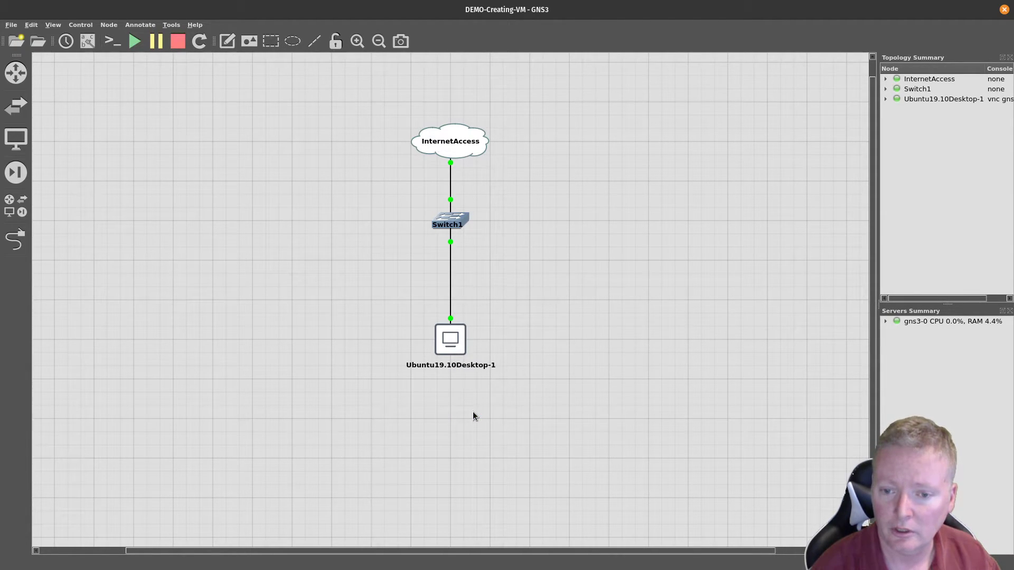
right_click(450, 342)
left_click(458, 365)
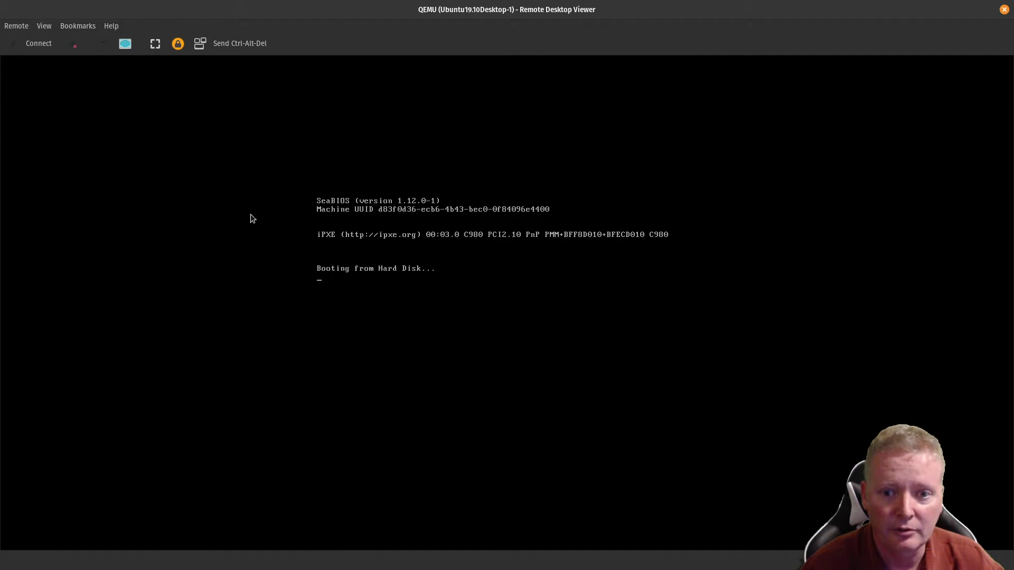
left_click(1003, 12)
Step: Stop the Ubuntu VM and delete its node from the topology
right_click(451, 344)
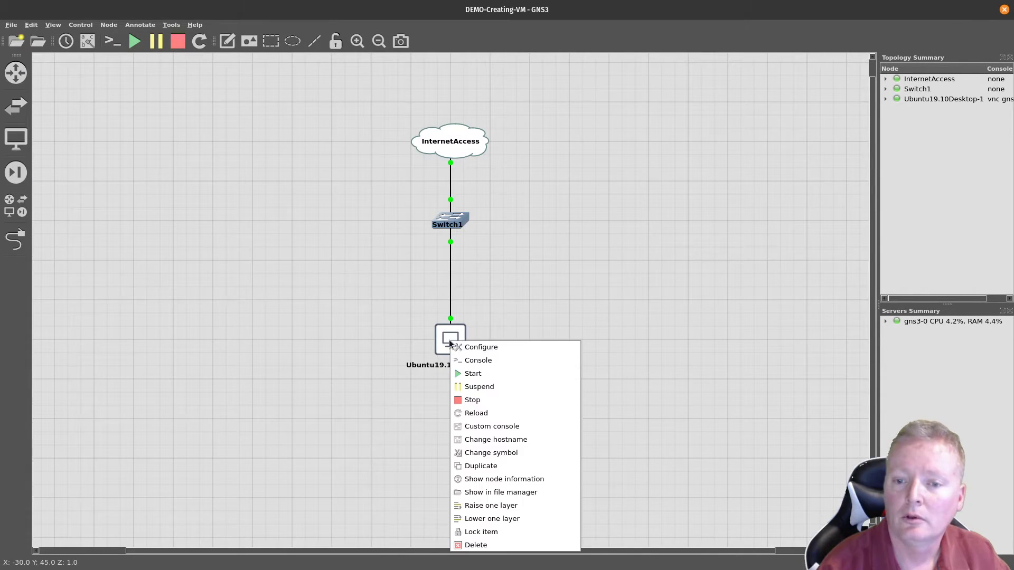
left_click(458, 401)
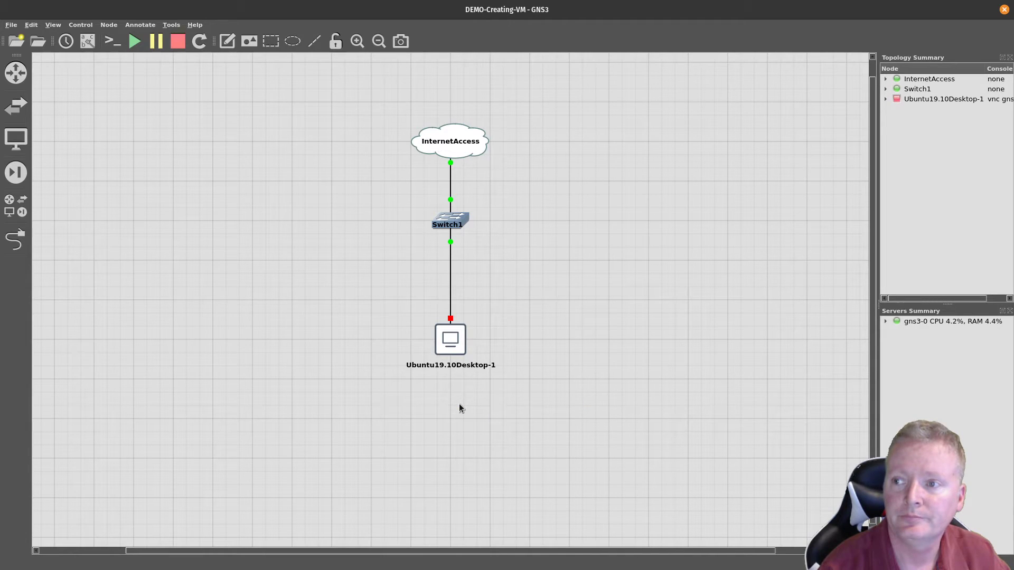
right_click(446, 337)
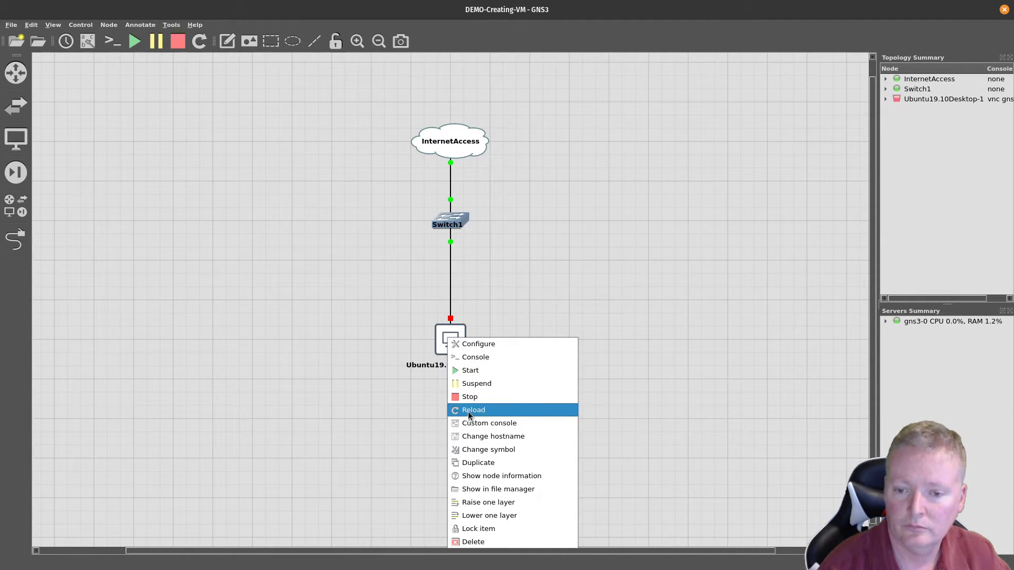
left_click(464, 541)
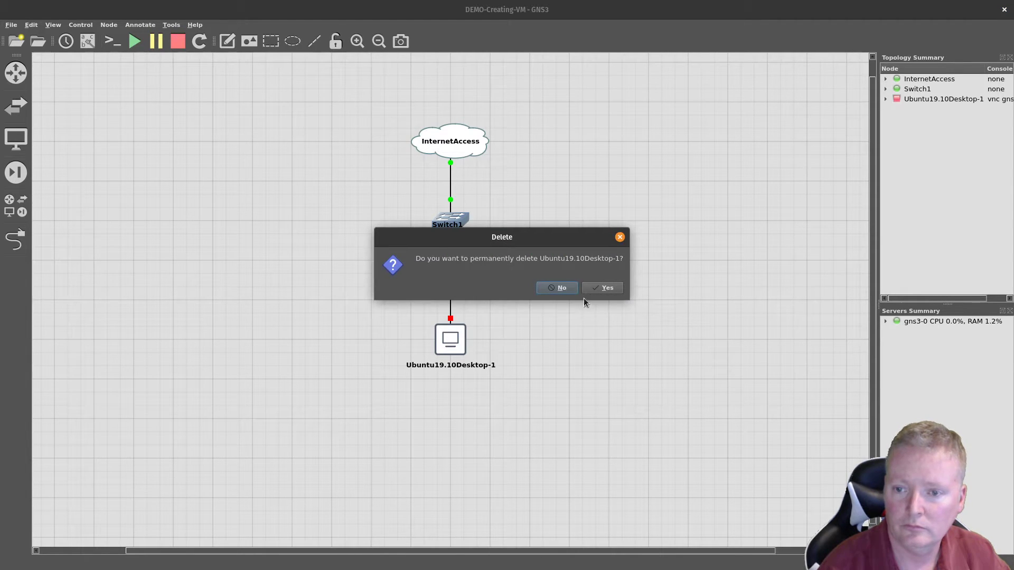
left_click(600, 291)
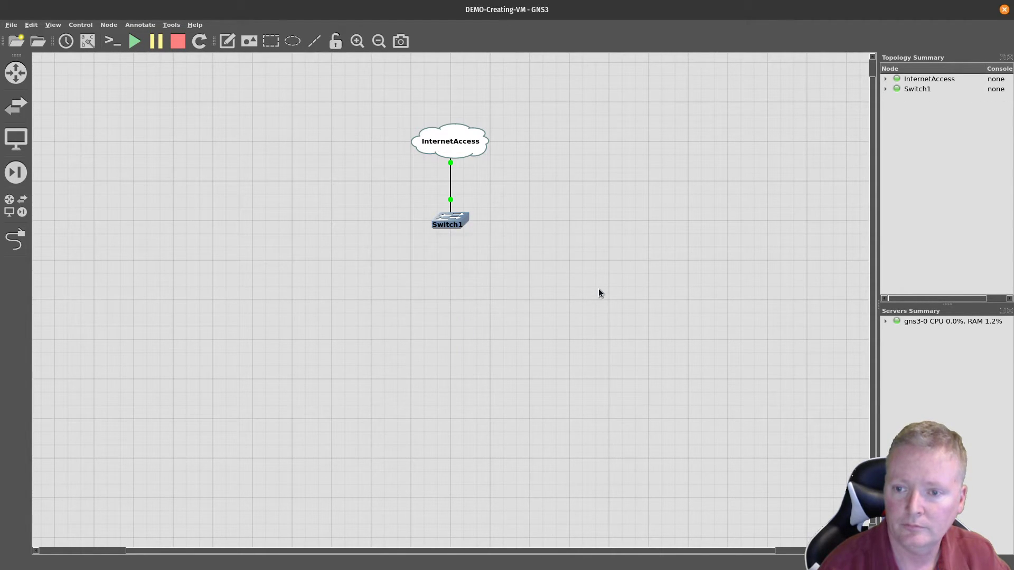
Step: Add a new Ubuntu 19.10 Desktop node and link its Ethernet0 to Switch1 Ethernet1
left_click(16, 139)
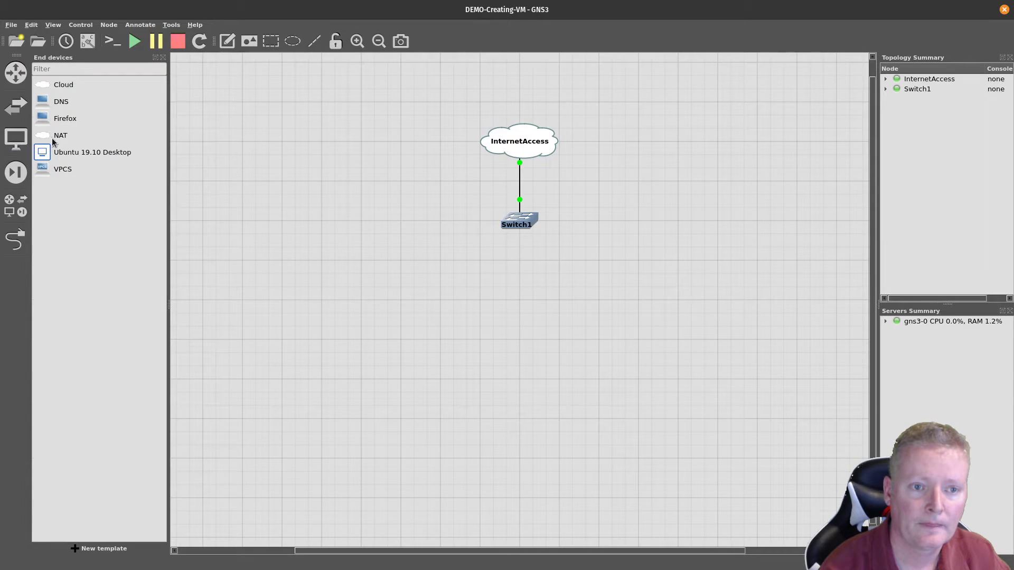
left_click_drag(55, 155, 515, 347)
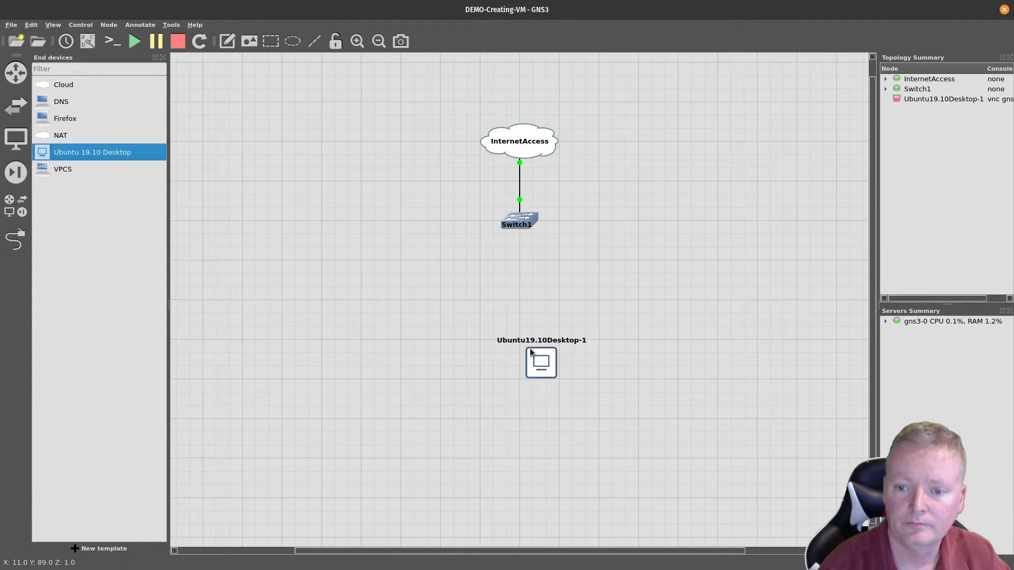
left_click(15, 241)
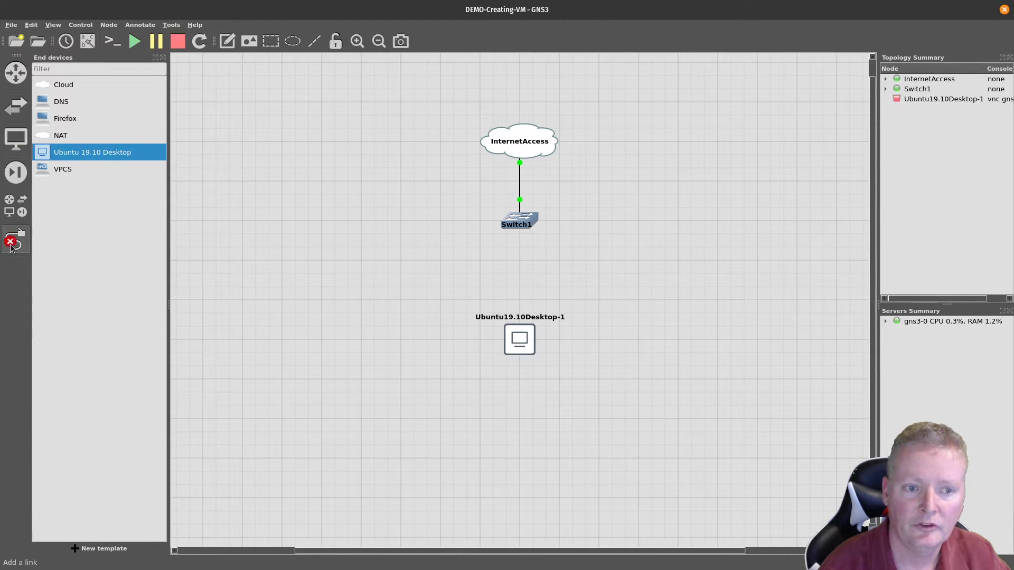
left_click(523, 345)
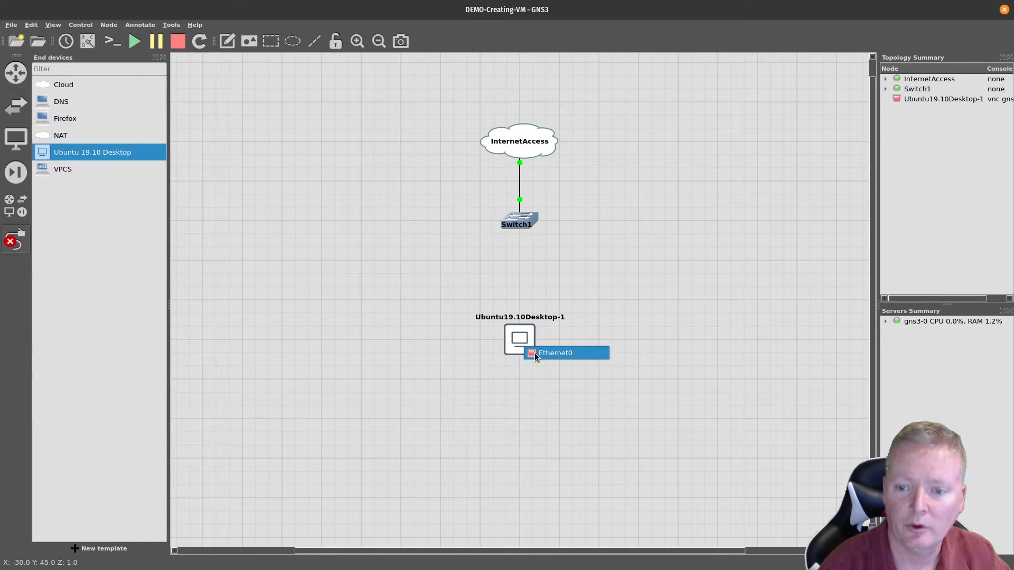
left_click(538, 352)
left_click(518, 217)
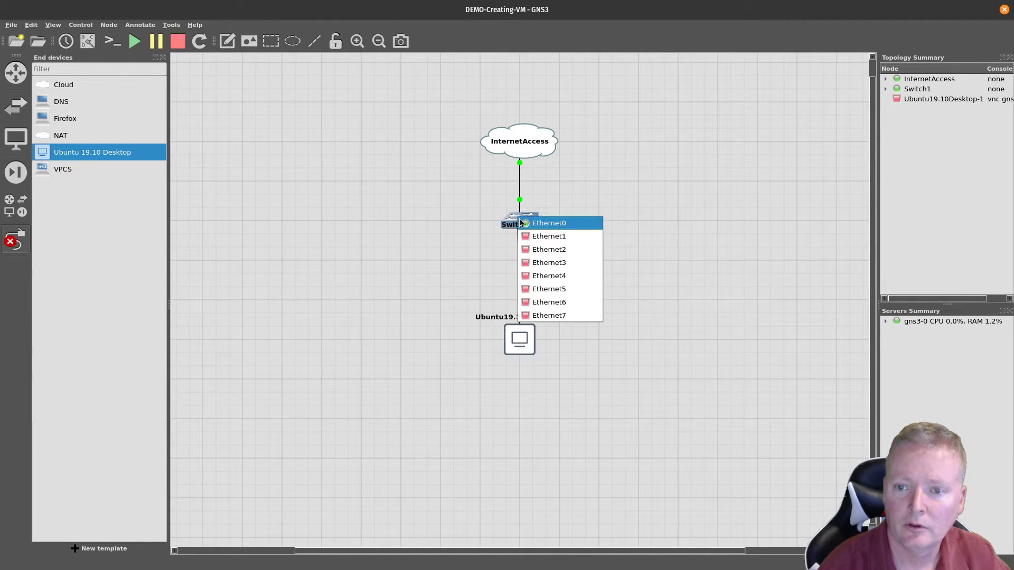
left_click(544, 236)
Step: Start the new Ubuntu node and open its console
right_click(519, 348)
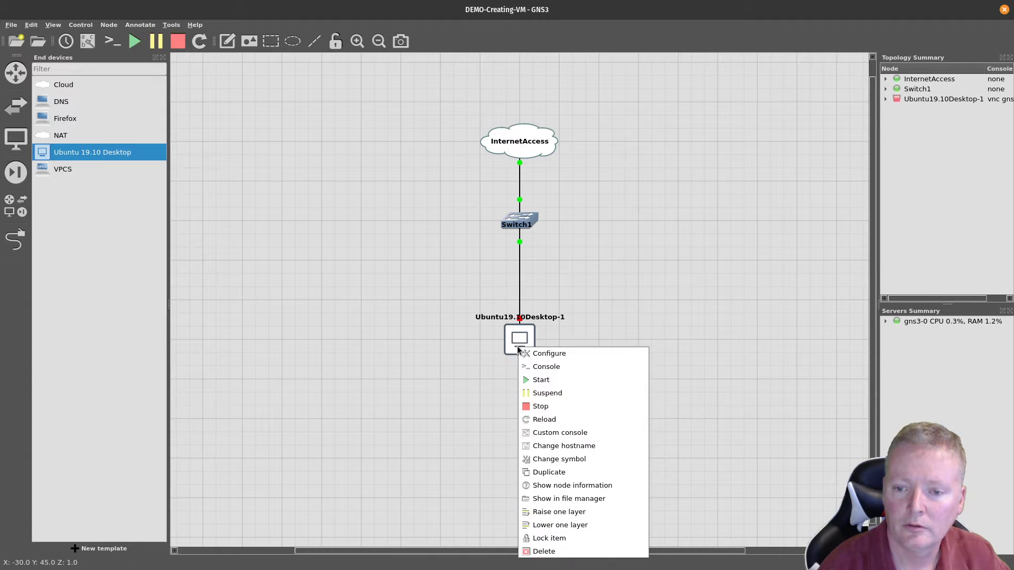
left_click(528, 379)
right_click(519, 347)
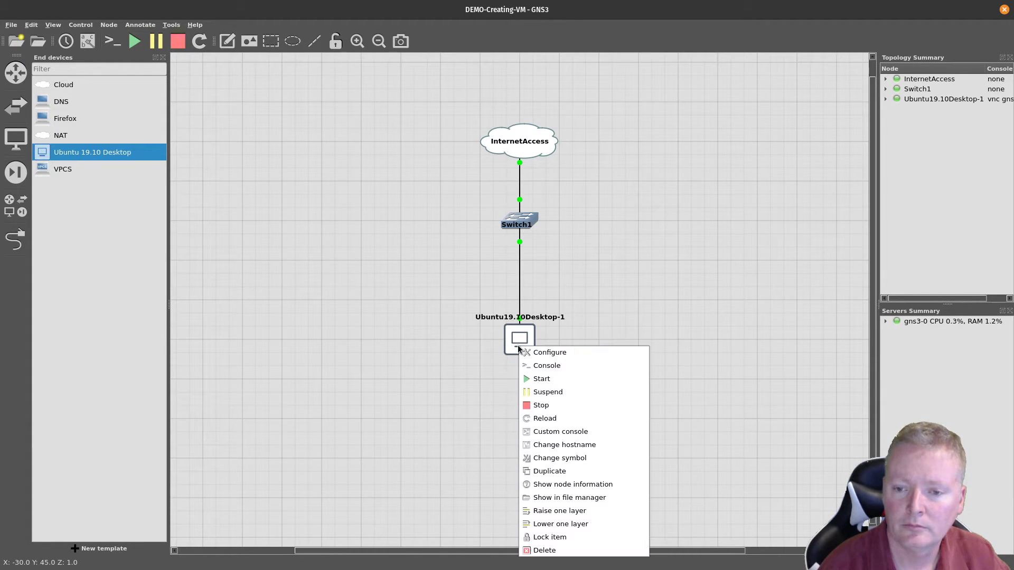
left_click(529, 365)
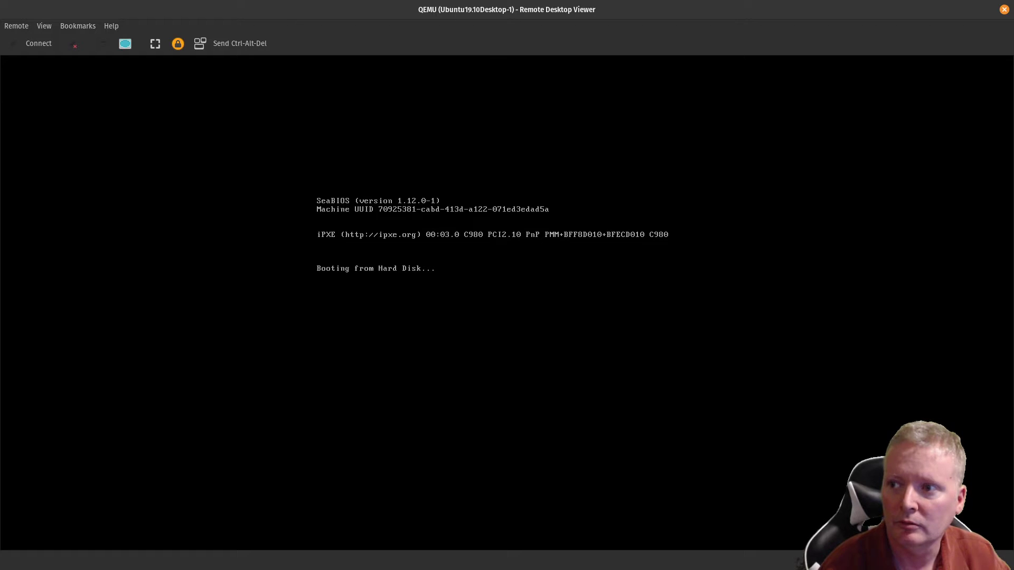
Step: Close the console, stop all devices, and set the Ubuntu node's boot priority to CD/DVD-ROM
left_click(1004, 9)
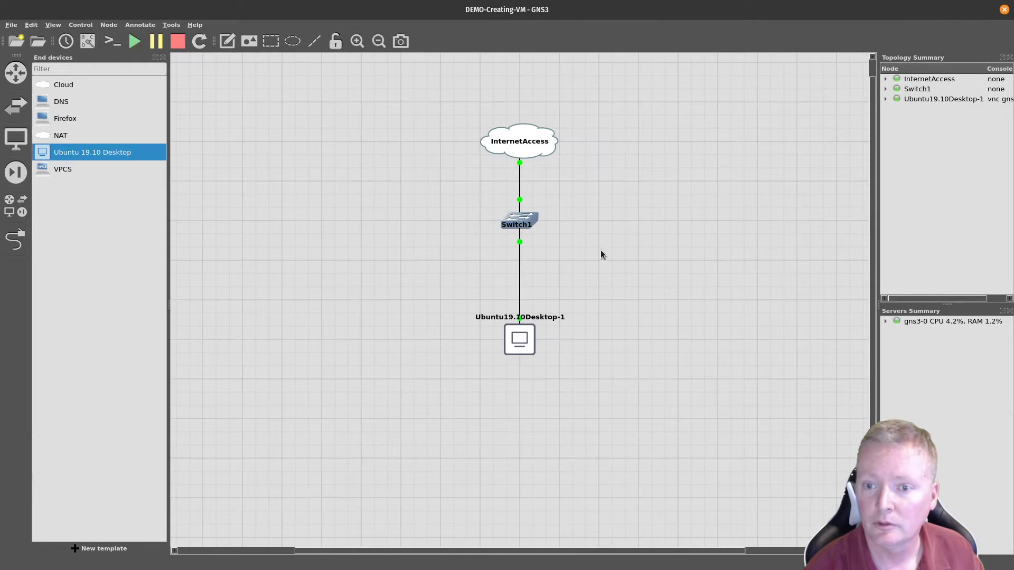
left_click(178, 41)
right_click(516, 344)
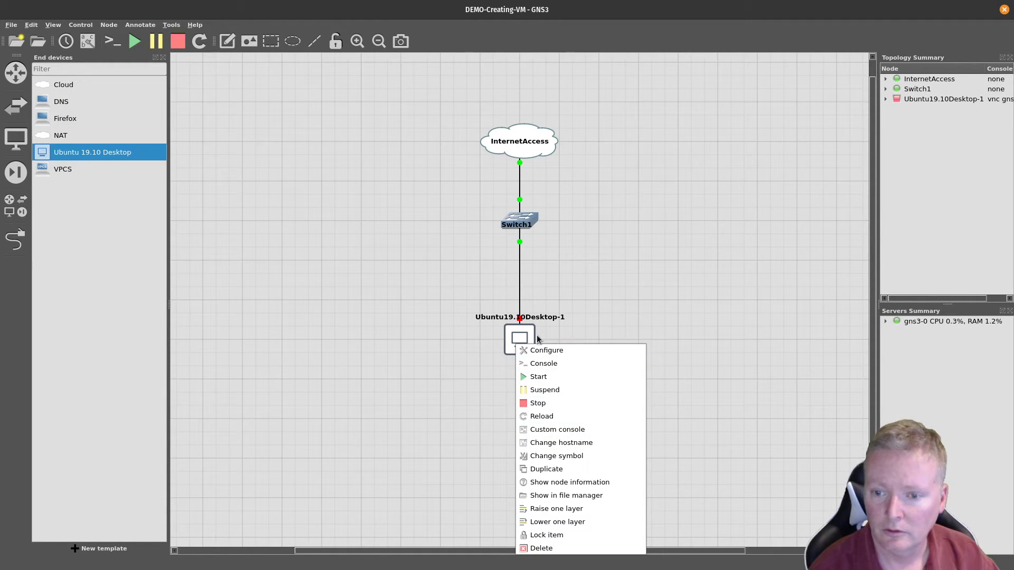
left_click(538, 351)
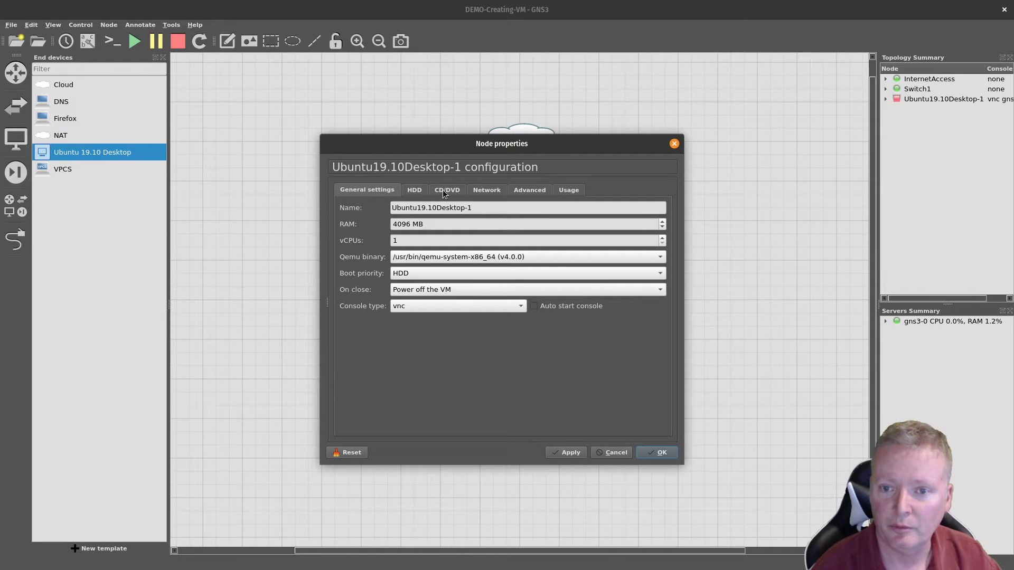
left_click(422, 274)
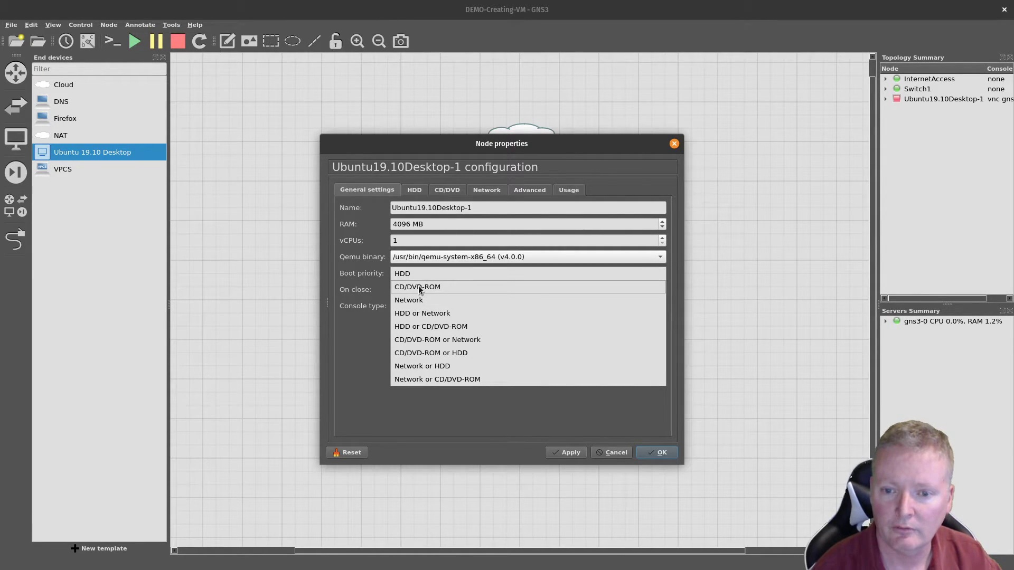
left_click(418, 287)
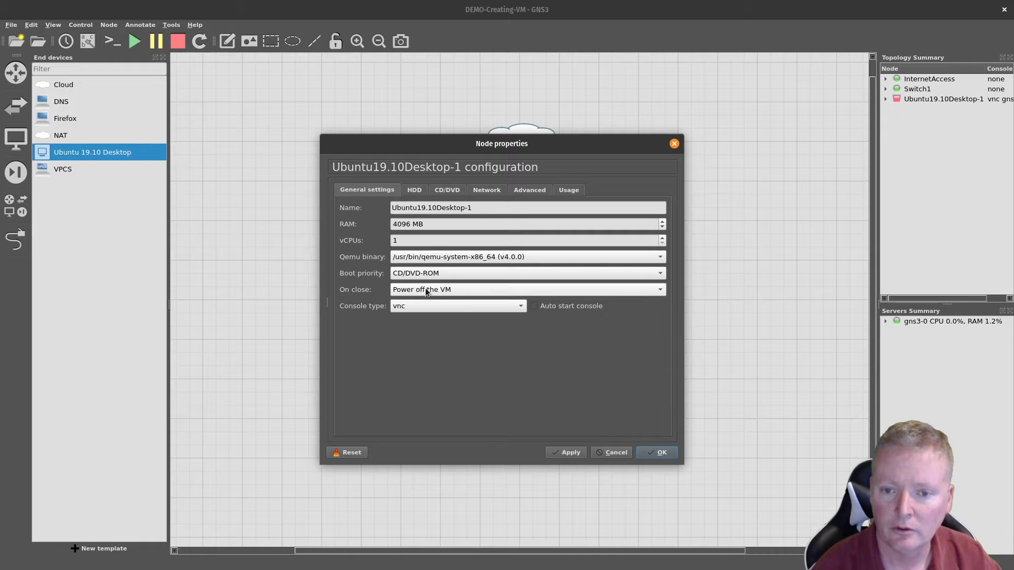
left_click(658, 454)
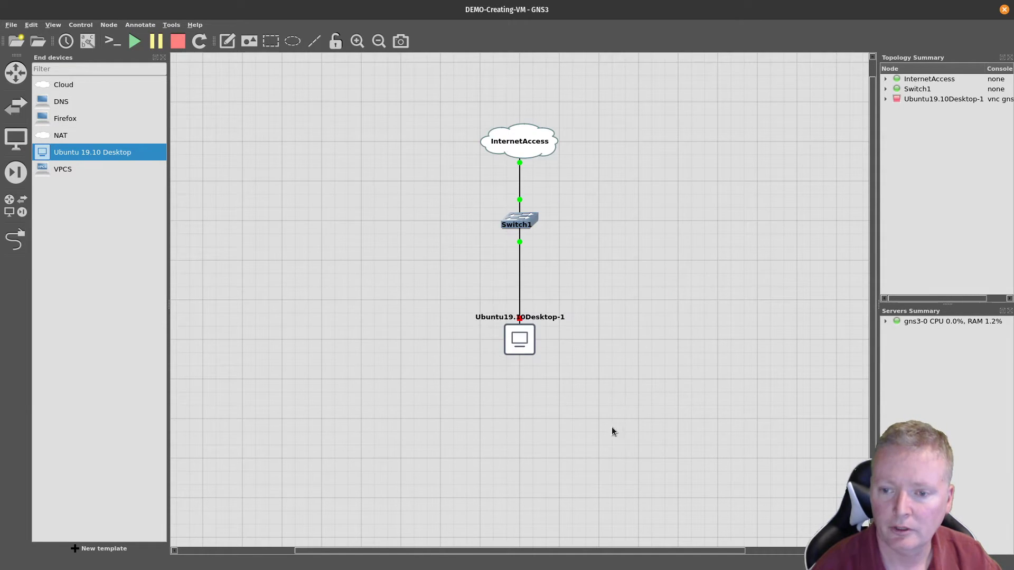
Step: Verify the node configuration, then start the Ubuntu node and open its console
double_click(520, 346)
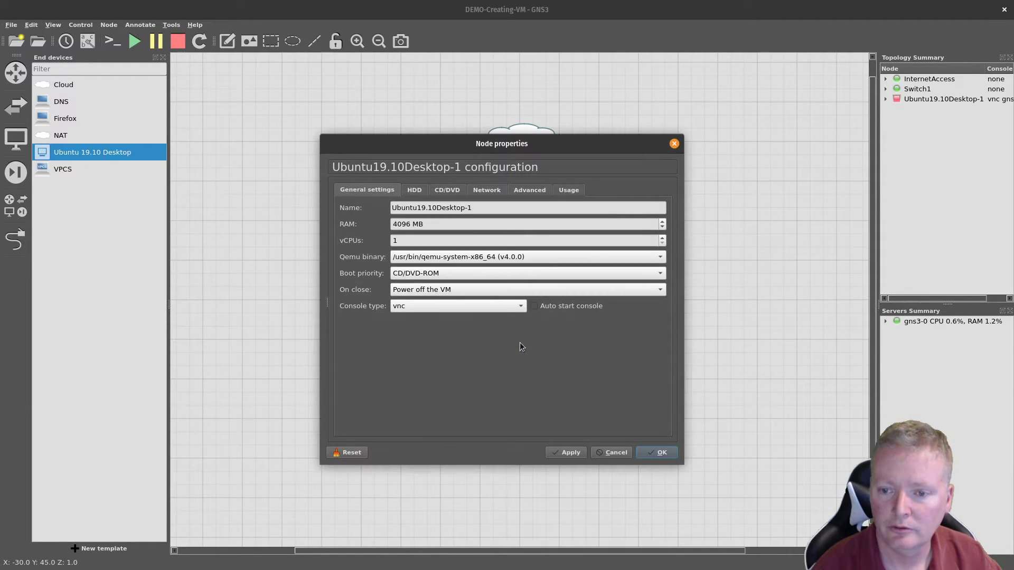
left_click(604, 456)
right_click(521, 342)
left_click(532, 373)
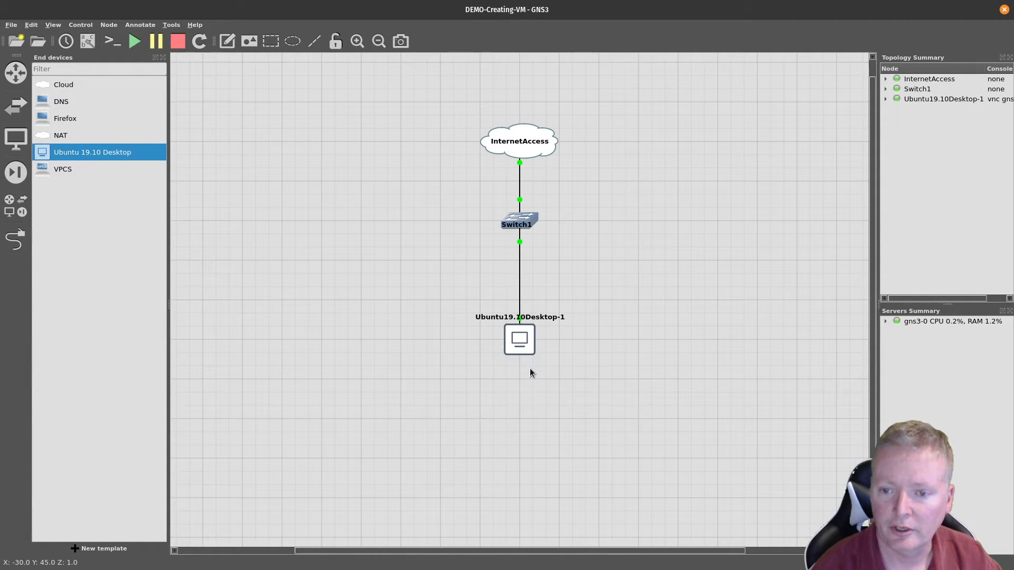
right_click(515, 332)
left_click(544, 352)
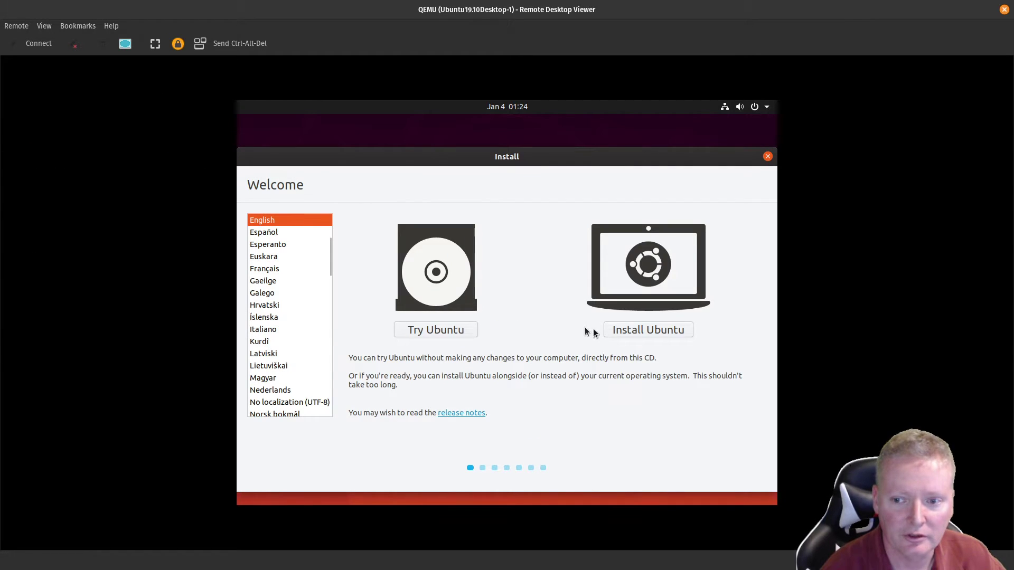
Step: Choose Install Ubuntu, keep the English (US) keyboard, and disable downloading updates during installation
left_click(639, 330)
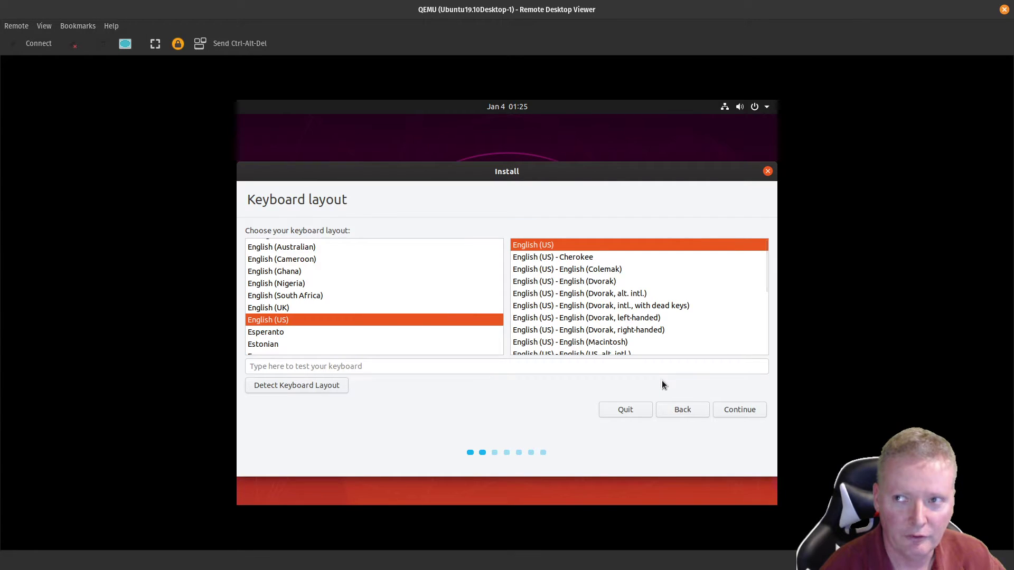
left_click(731, 412)
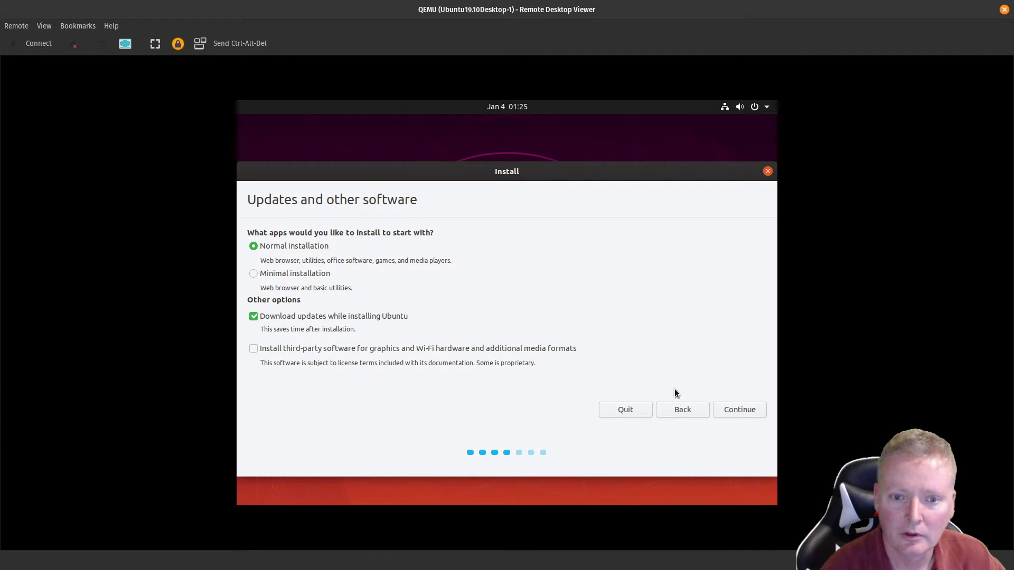
left_click(343, 315)
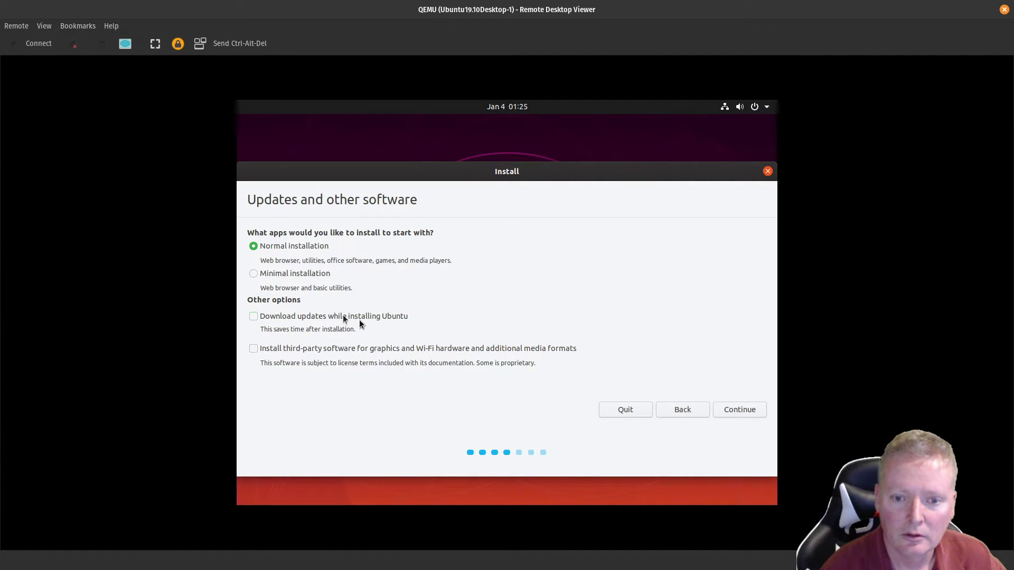
key("Tab")
left_click(730, 407)
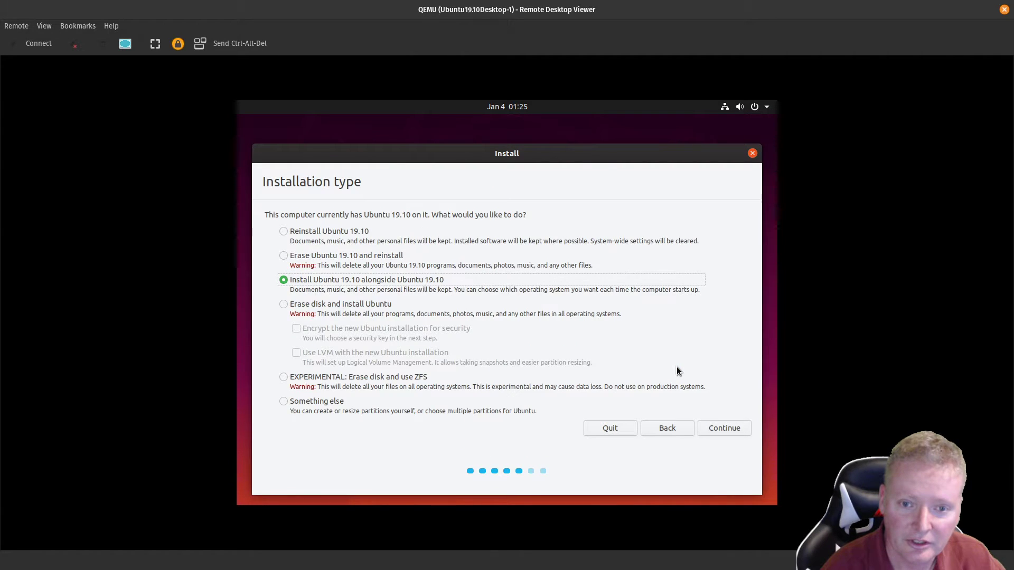
Step: Select Erase disk and install Ubuntu, click Install Now, and confirm writing changes to disk
left_click(320, 256)
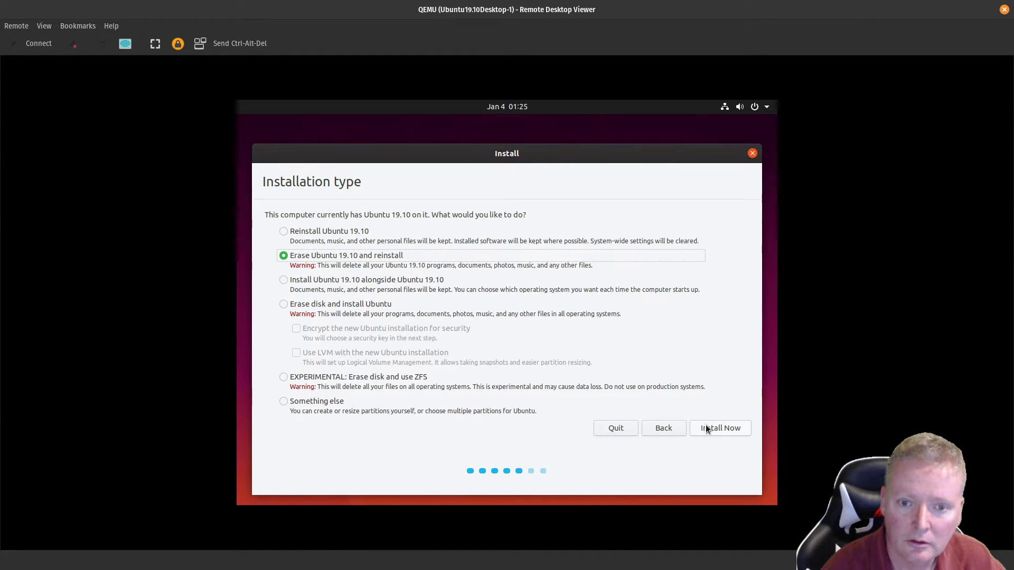
left_click(345, 306)
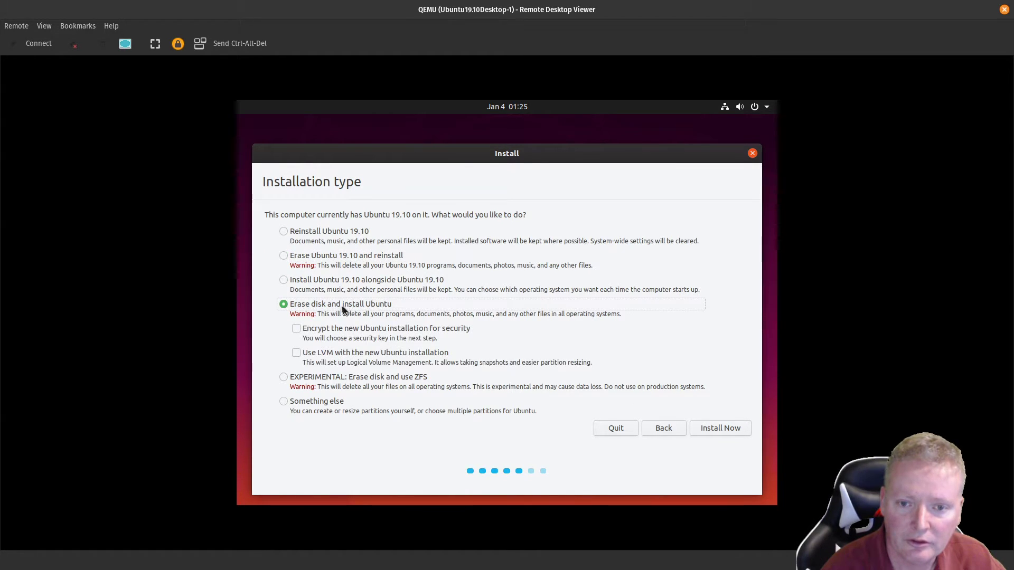
left_click(720, 428)
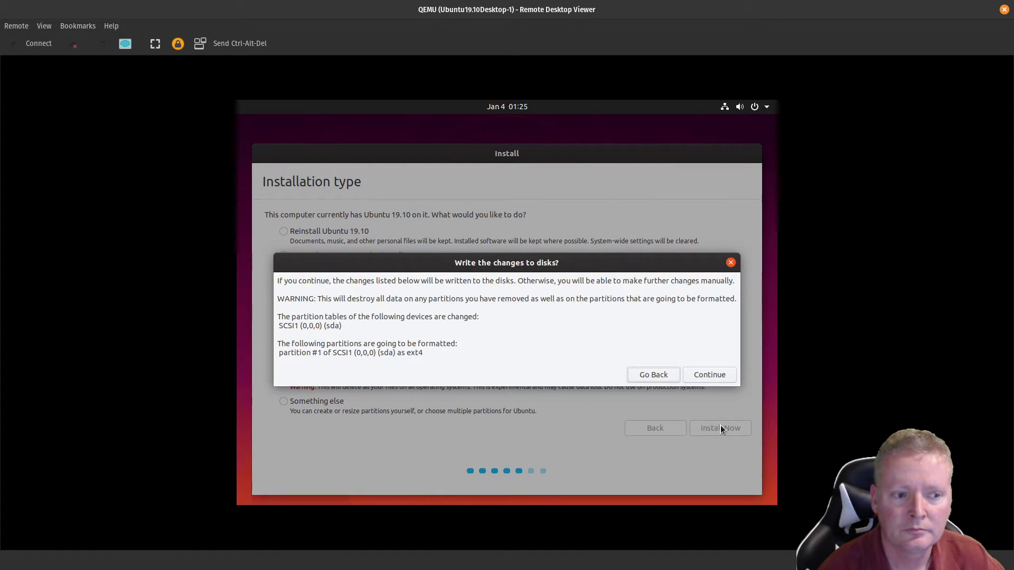
left_click(696, 375)
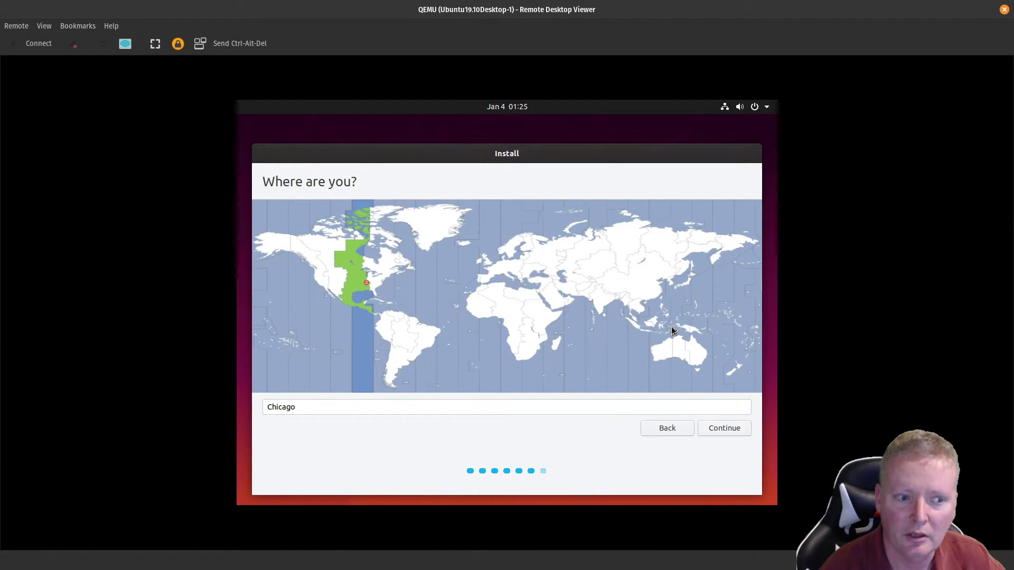
Step: Accept Chicago as the location, require a password to log in, and select the name field
left_click(711, 429)
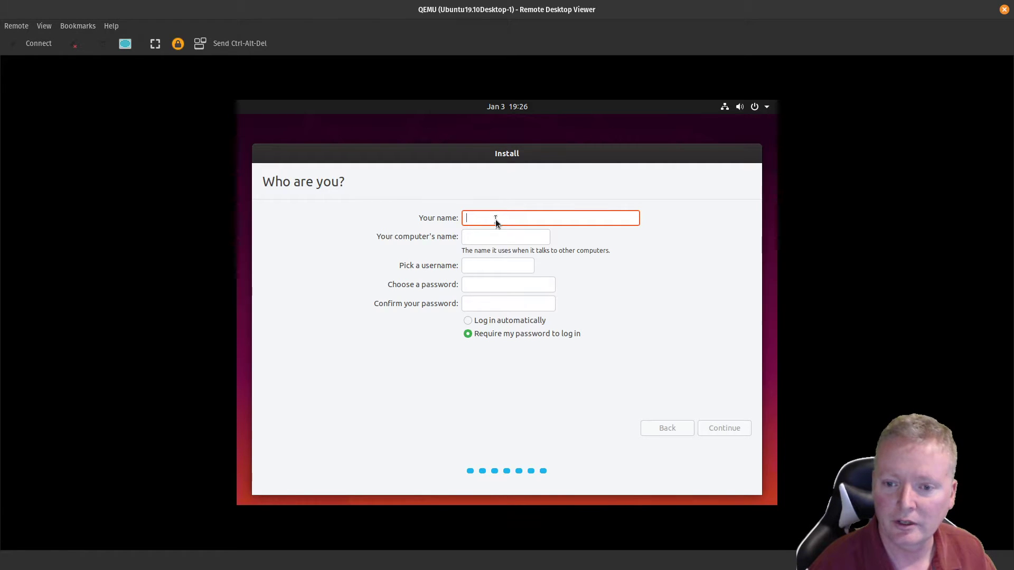
left_click(487, 322)
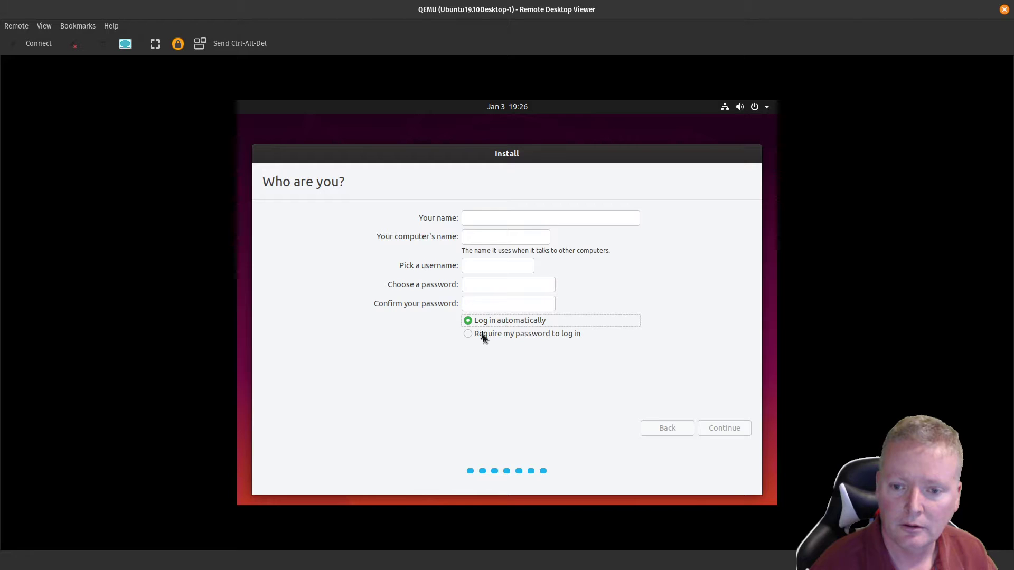
left_click(482, 334)
left_click(473, 219)
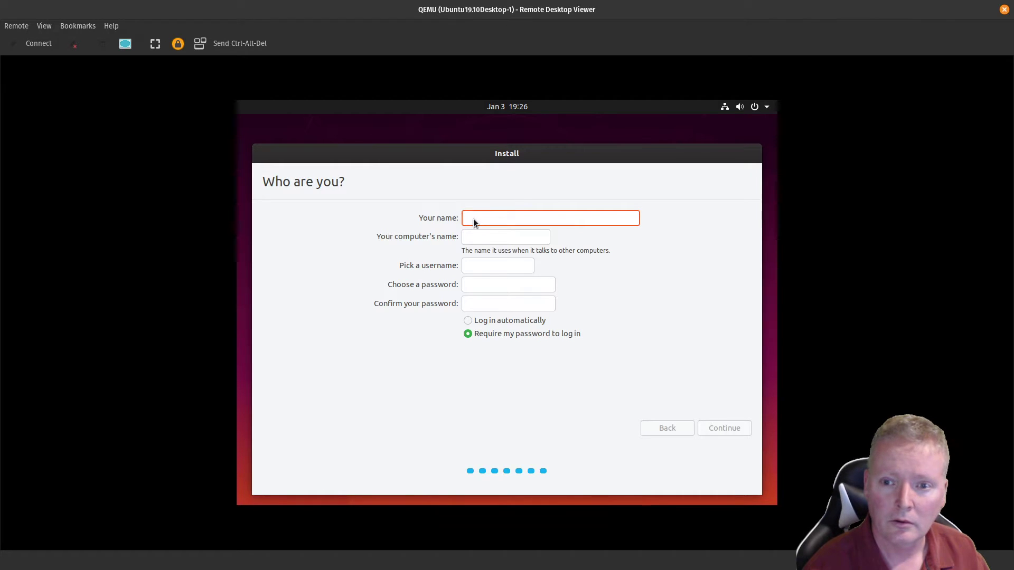
right_click(473, 219)
left_click(470, 218)
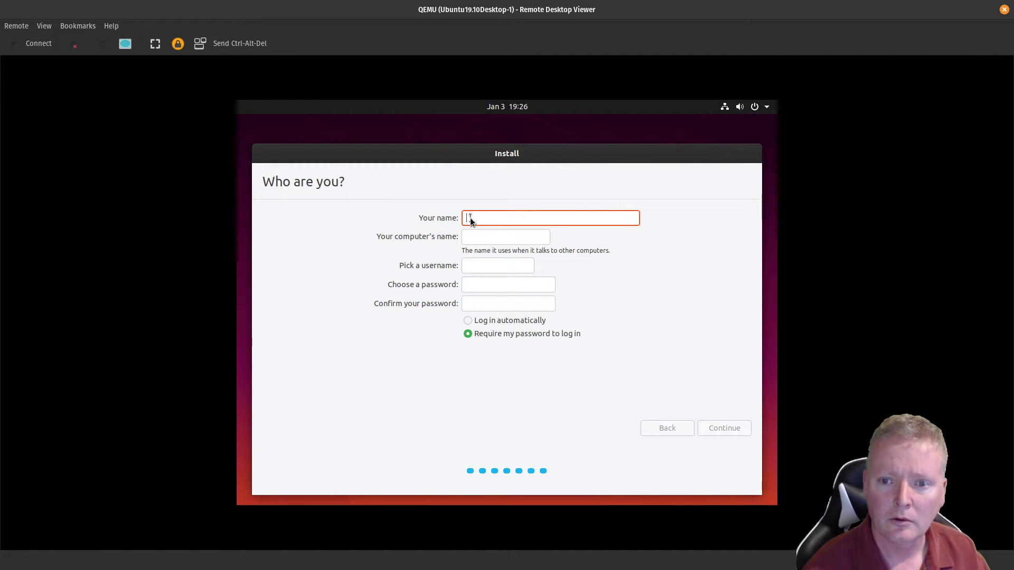
Step: Browse the viewer's menus and toggle view-only mode on and back off
left_click(25, 27)
mouse_move(49, 28)
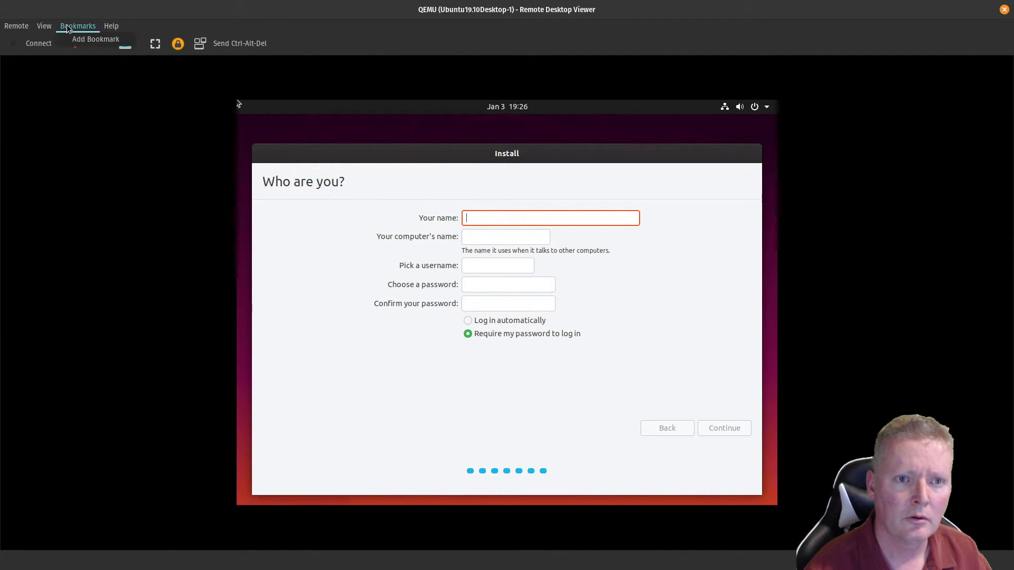
mouse_move(109, 26)
left_click(142, 20)
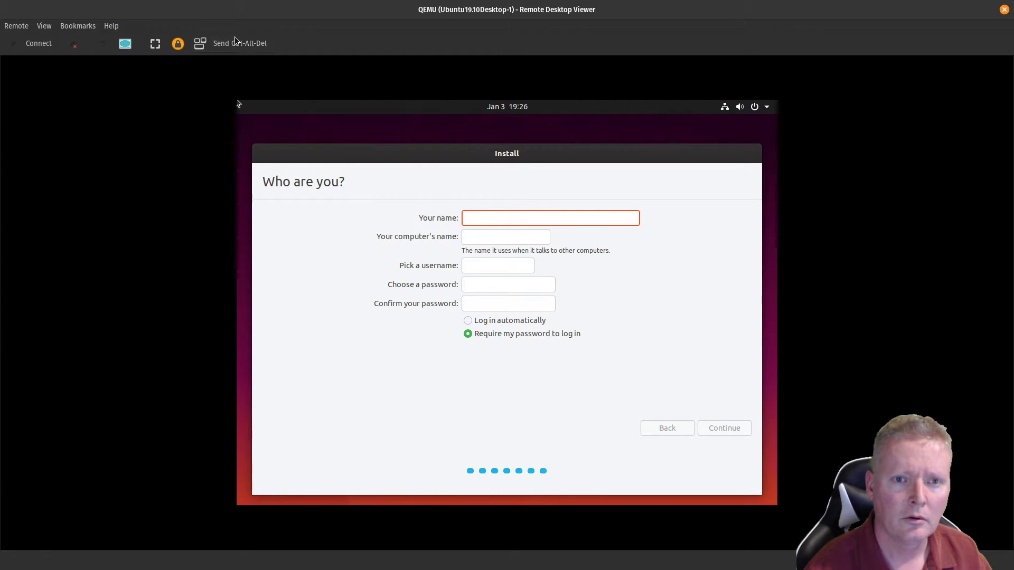
left_click(178, 43)
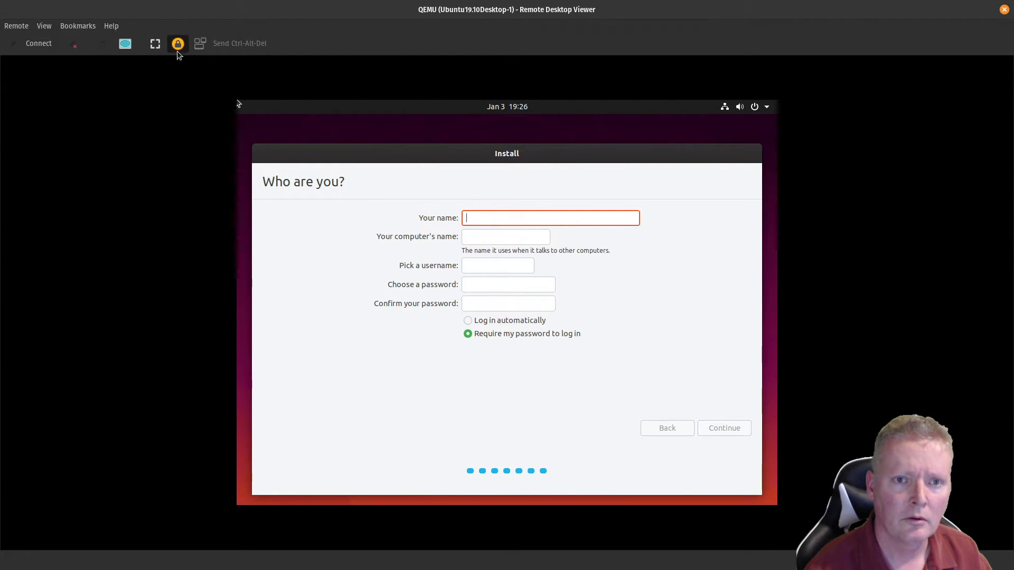
left_click(182, 47)
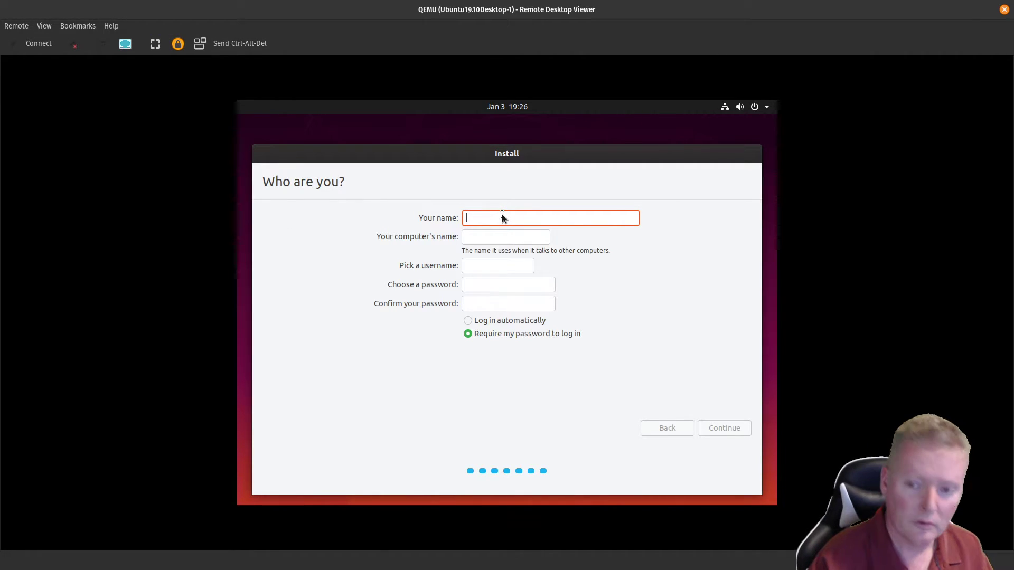
Step: Step through the computer name, username and password fields, clearing the too-short password
left_click(479, 238)
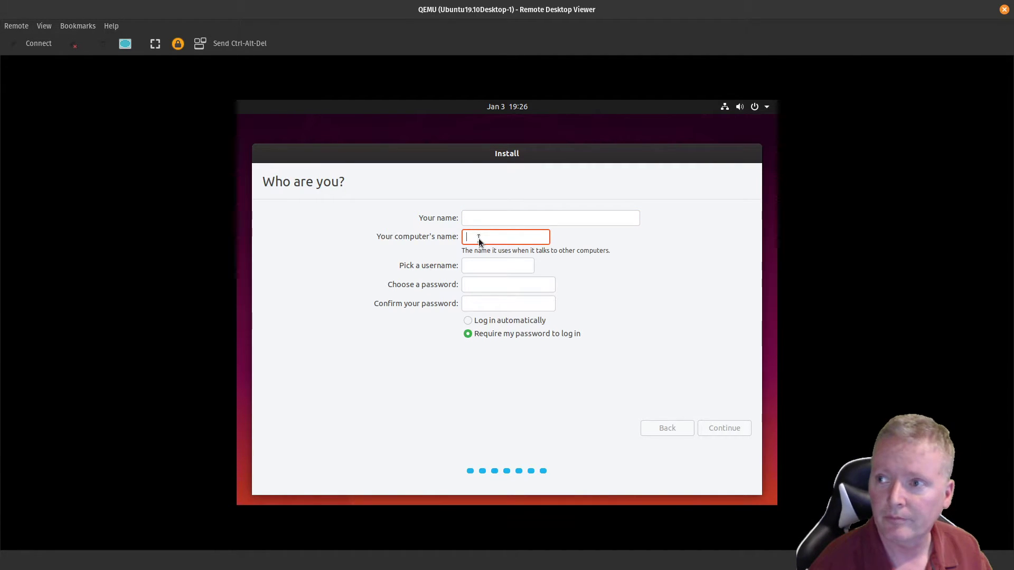
left_click(468, 265)
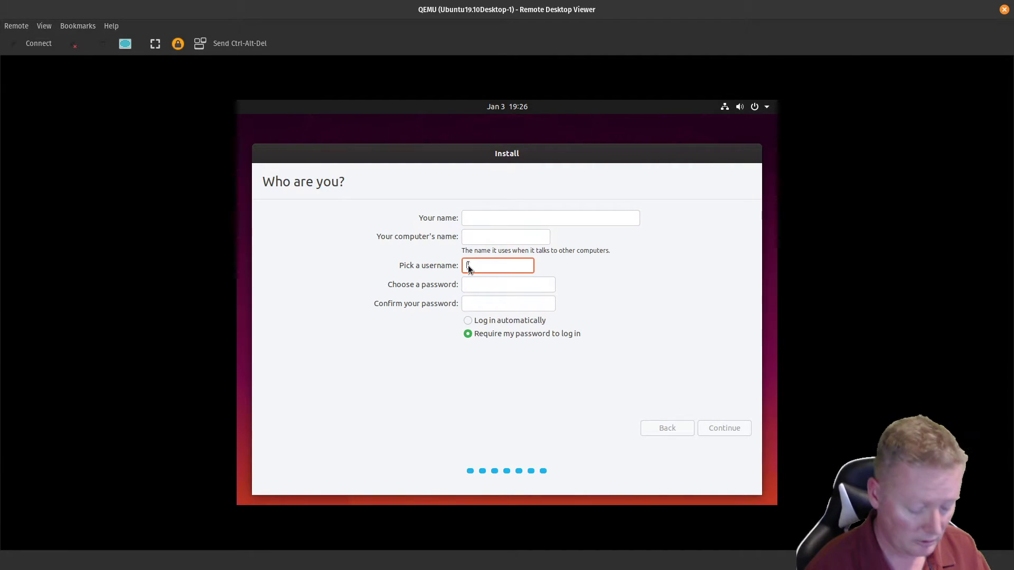
left_click(471, 284)
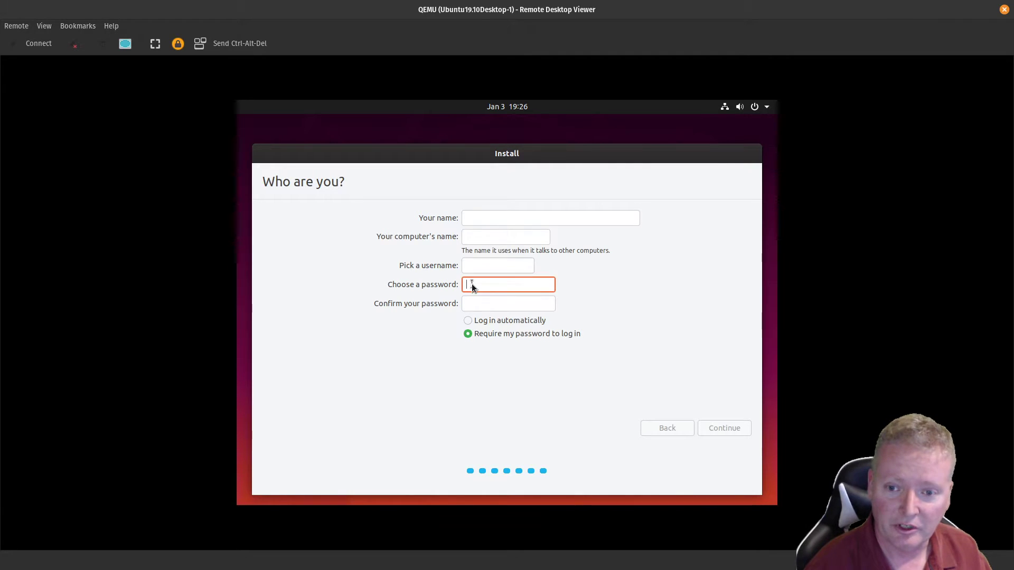
type("pa")
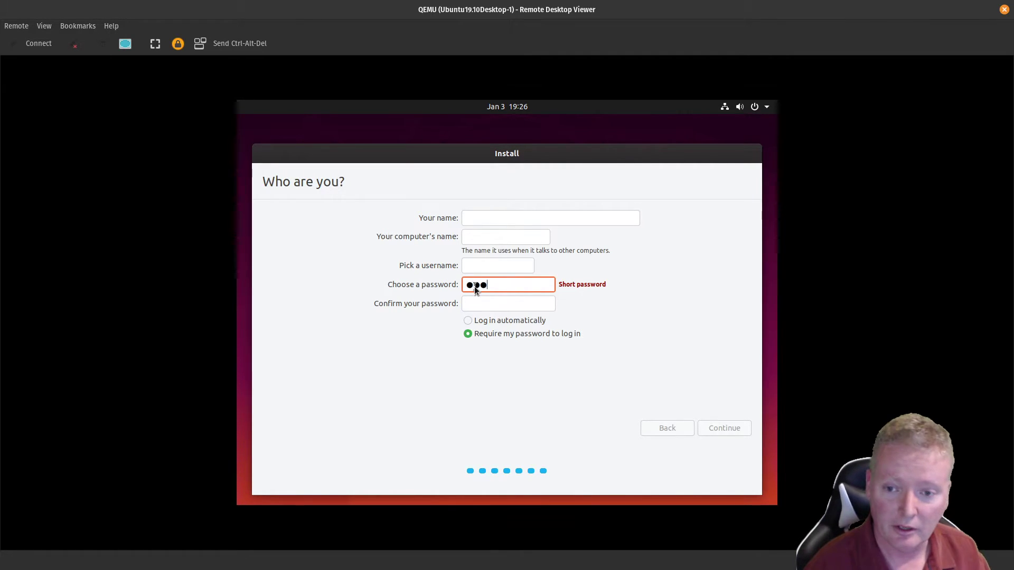
key("BackSpace")
key("BackSpace")
key("BackSpace")
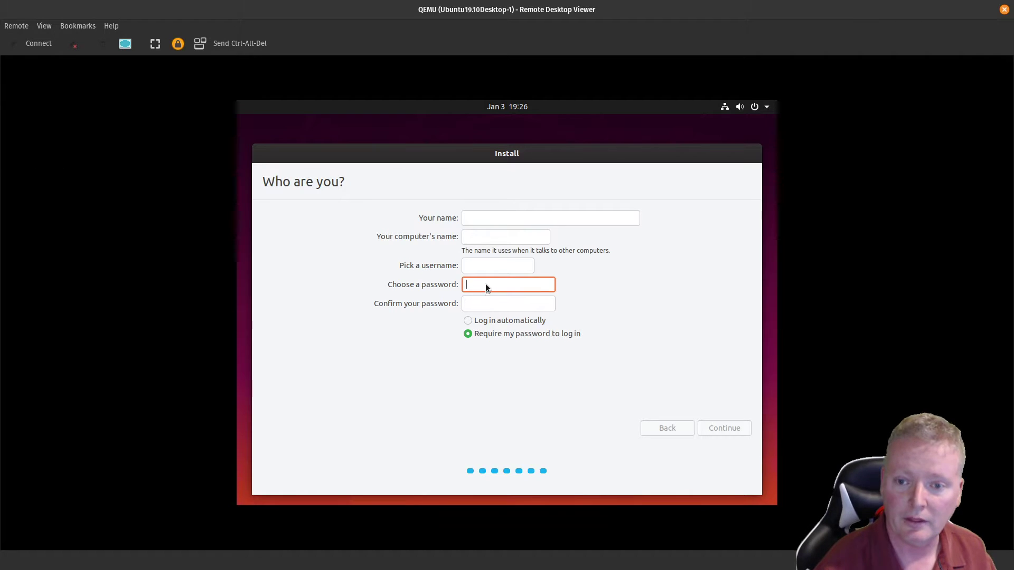
left_click(478, 220)
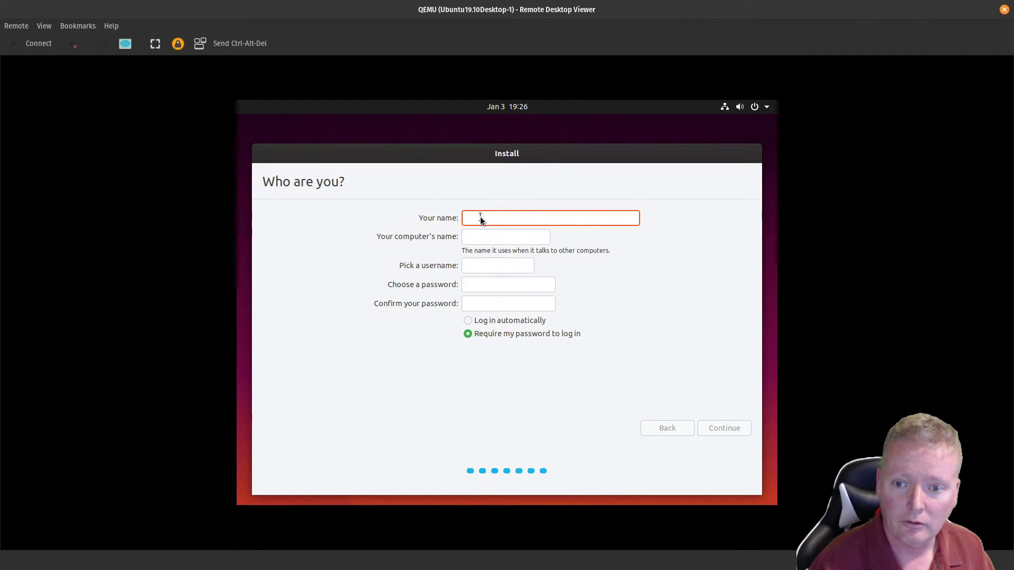
left_click(480, 268)
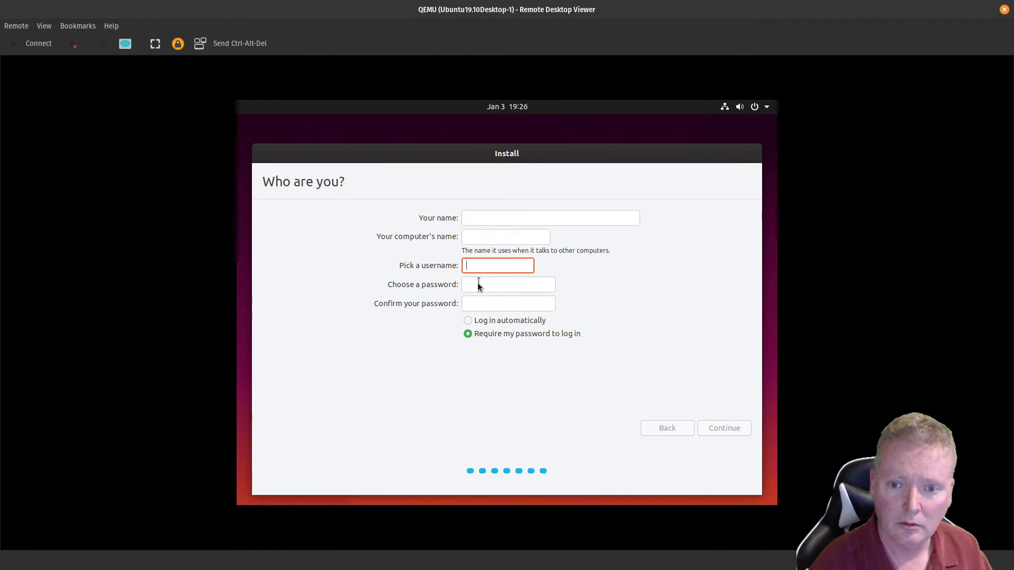
left_click(476, 286)
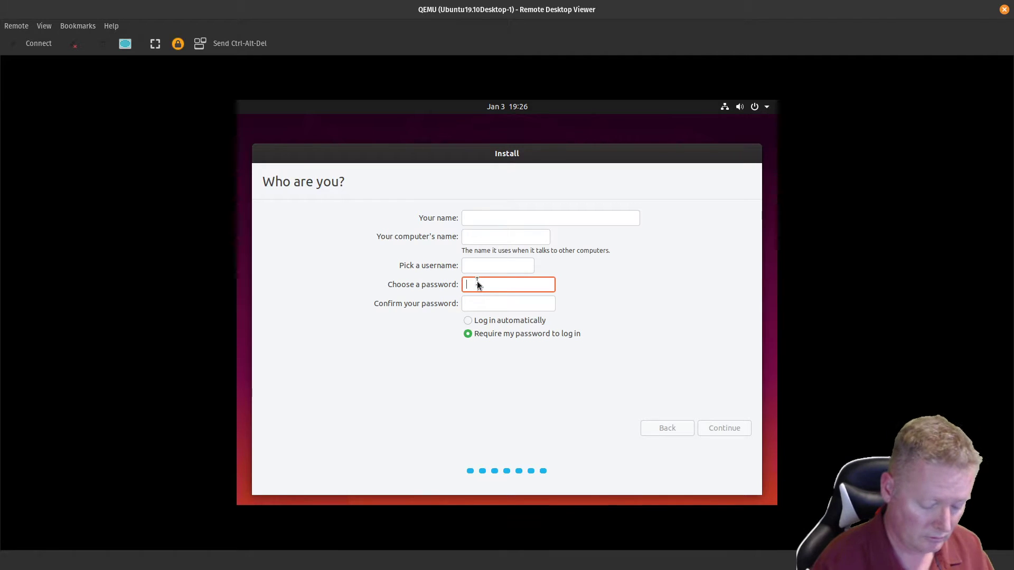
Step: Enter the account password and its matching confirmation in the Ubuntu installer's Who are you? form
type("password12")
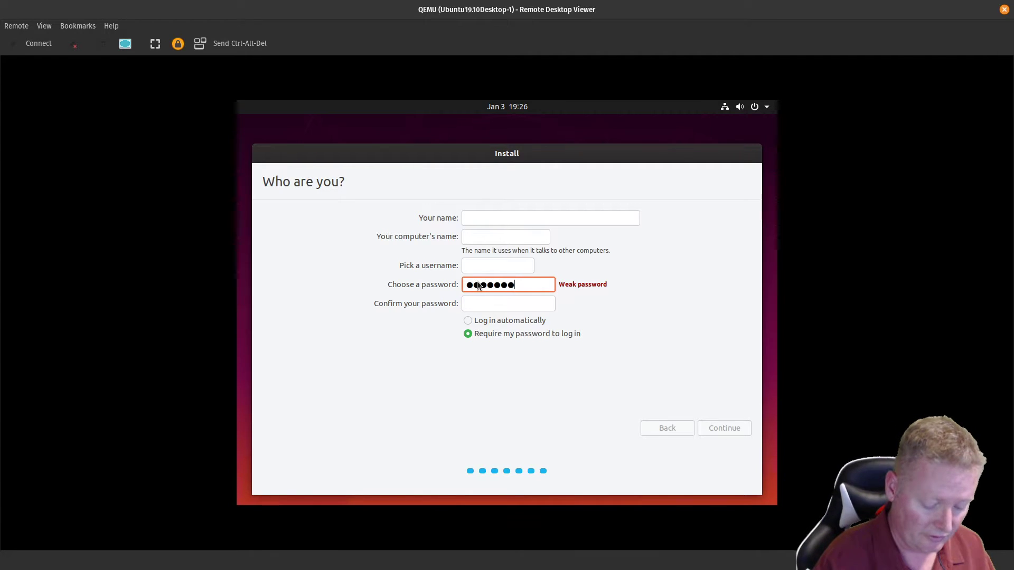
left_click(471, 302)
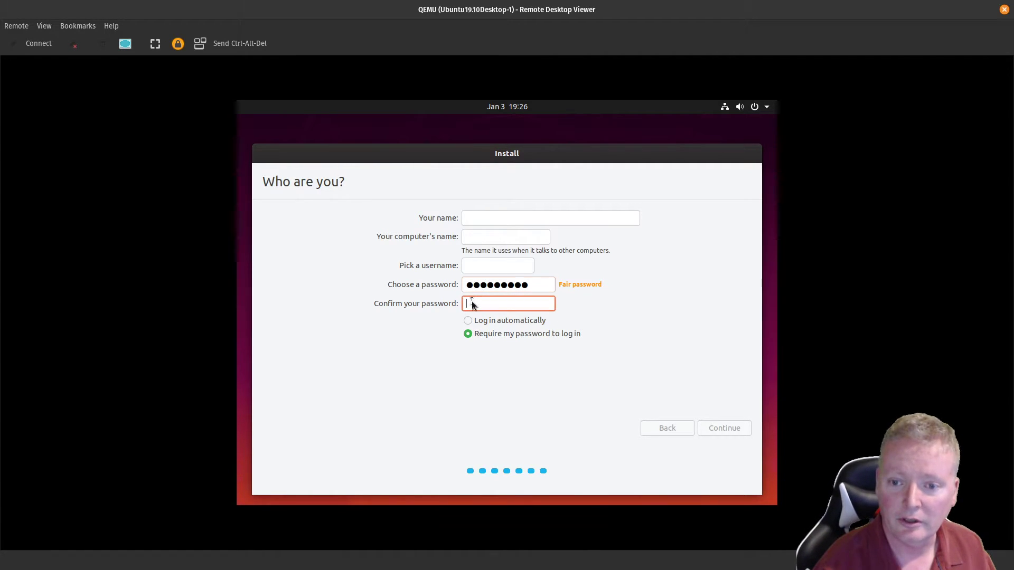
type("********")
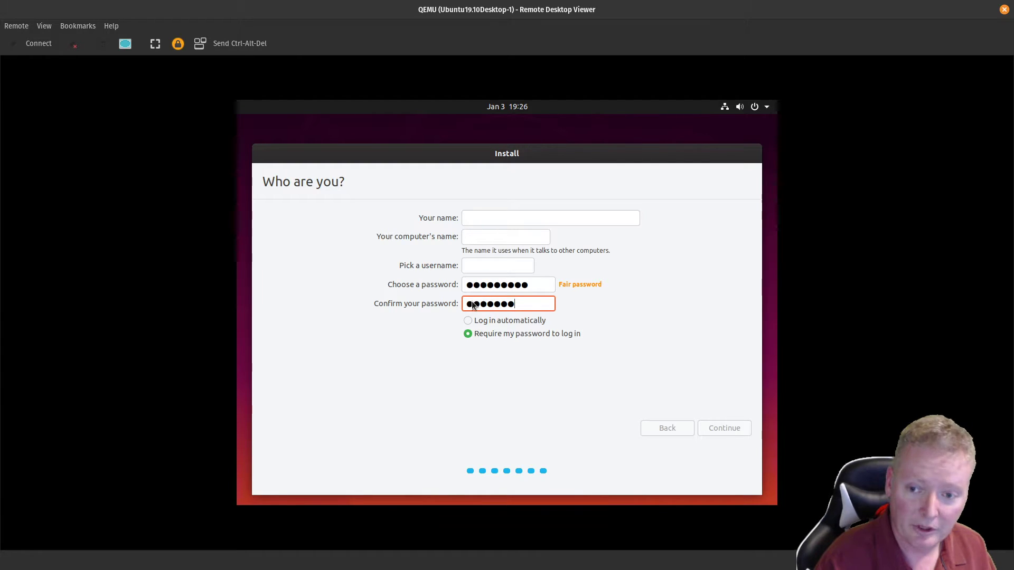
type("*")
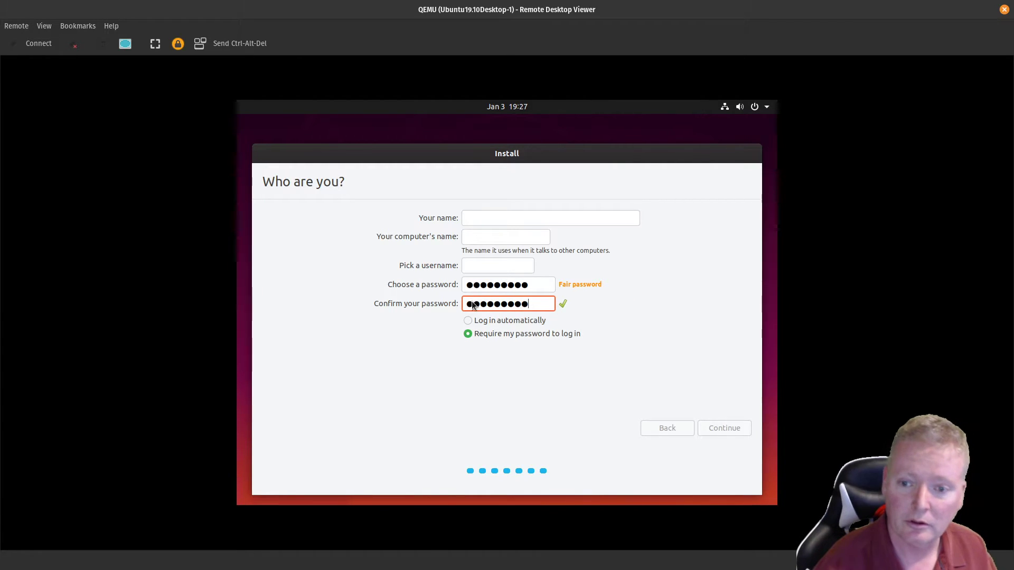
left_click(476, 266)
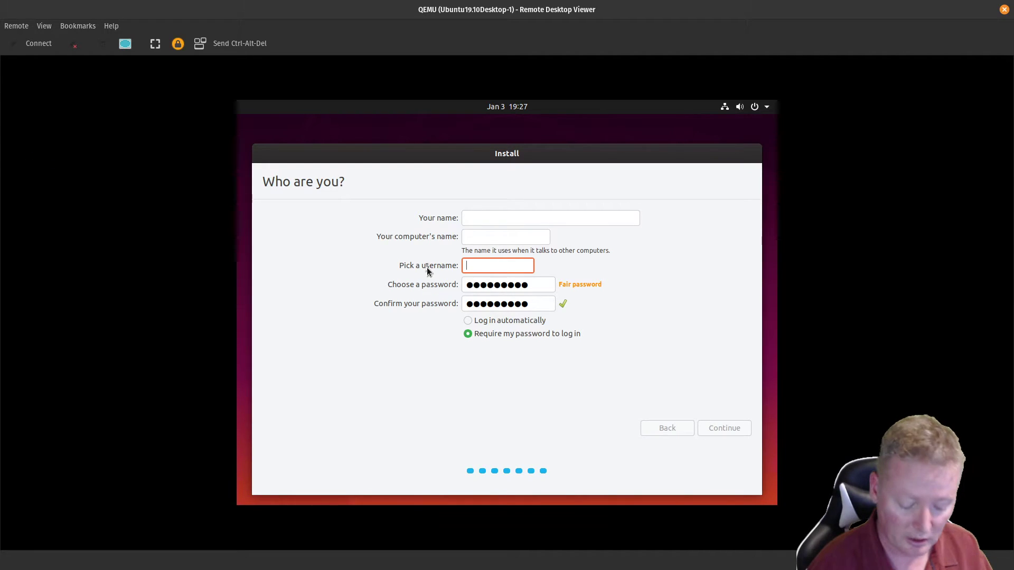
Step: Move between the full name, computer name and username fields, leaving them blank
left_click(470, 219)
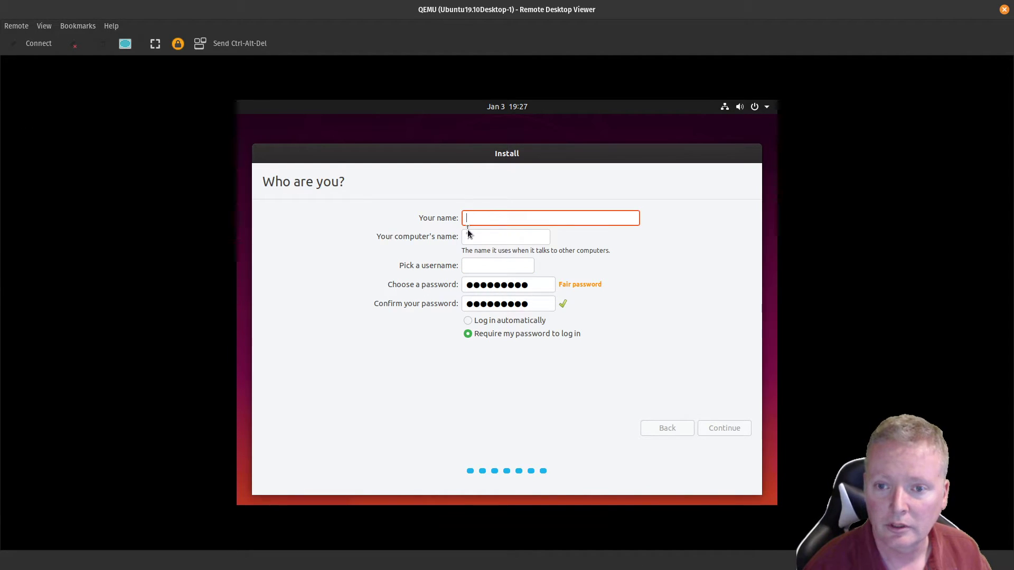
left_click(470, 239)
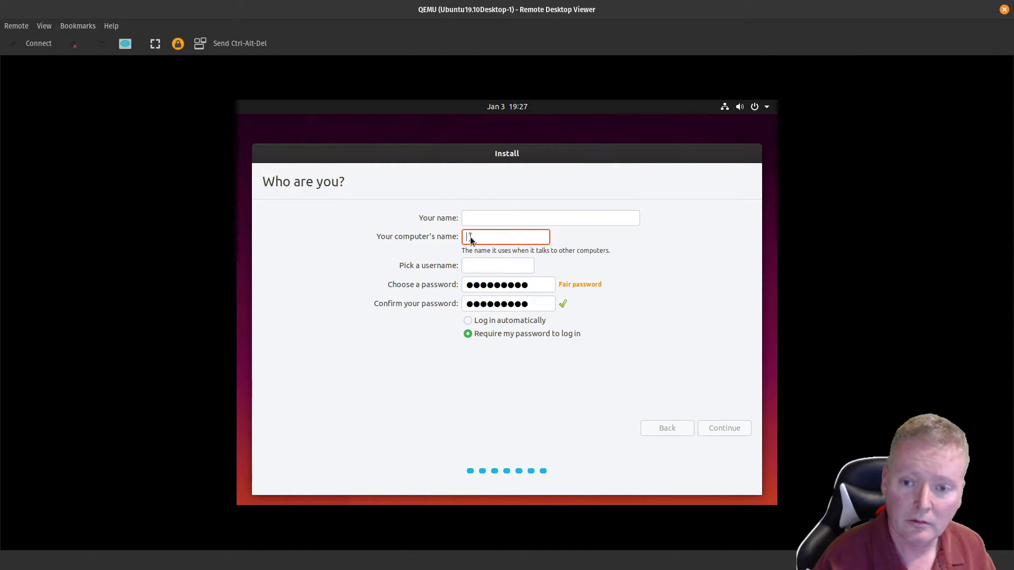
left_click(478, 216)
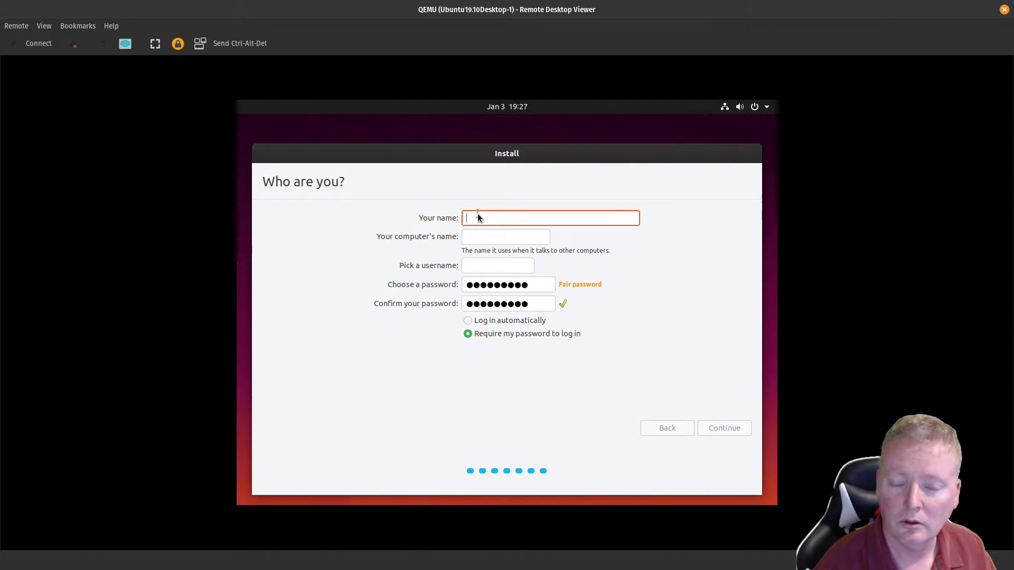
left_click(469, 267)
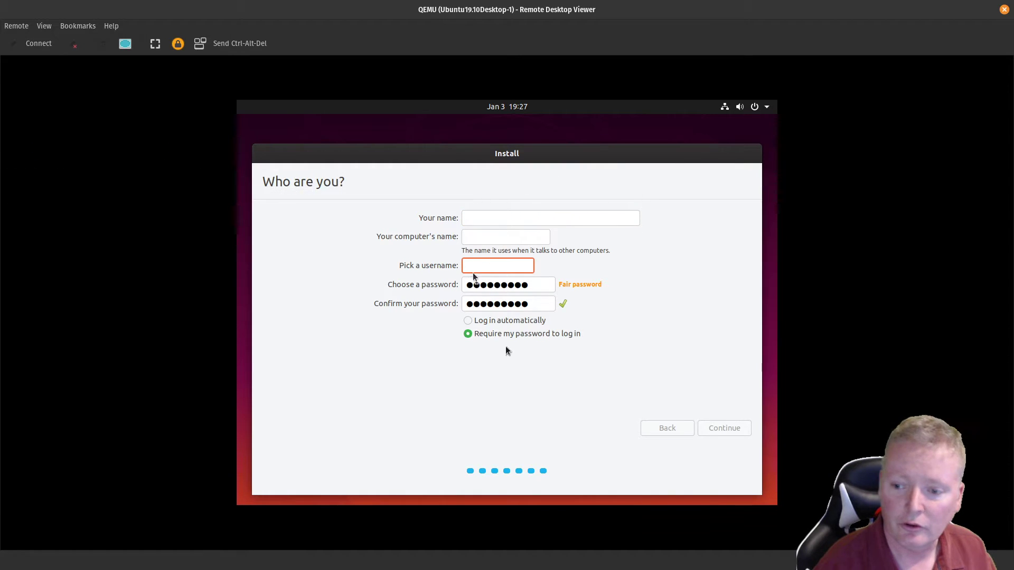
Step: Open and dismiss the guest's system status menu, then close Remote Desktop Viewer
left_click(765, 109)
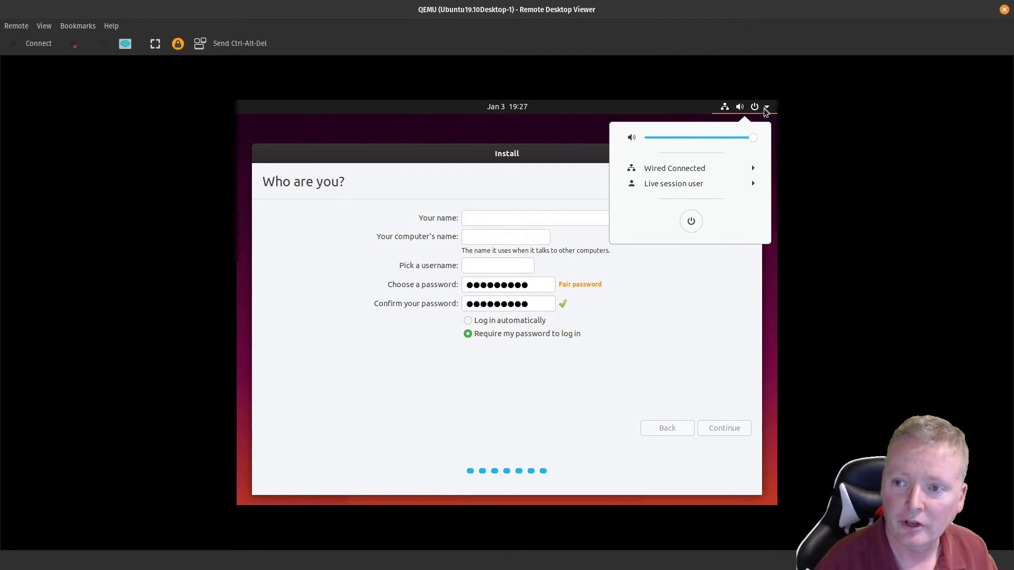
key("Escape")
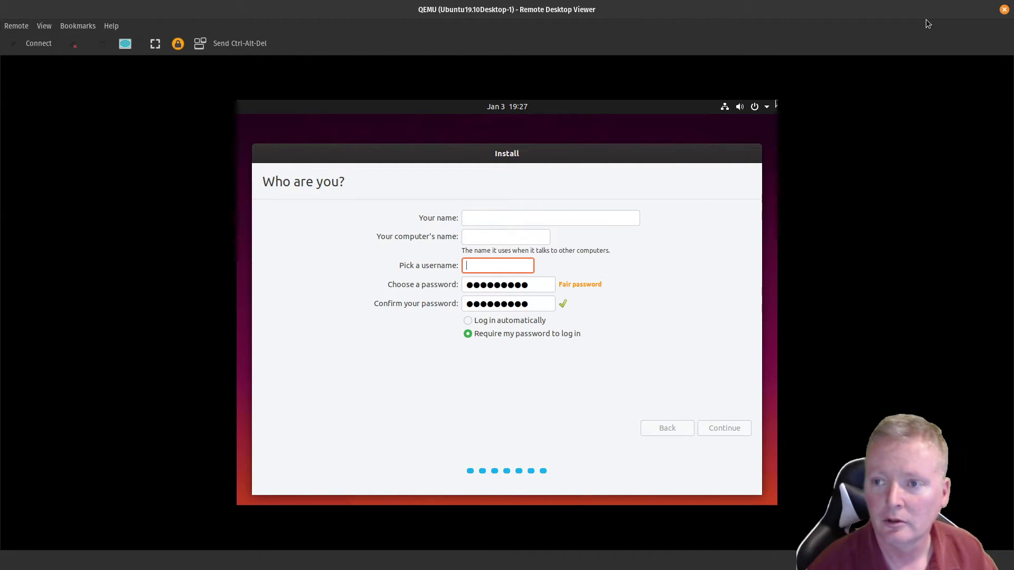
left_click(1004, 9)
Step: Stop the Ubuntu19.10Desktop-1 node, then permanently delete it from the topology
right_click(518, 345)
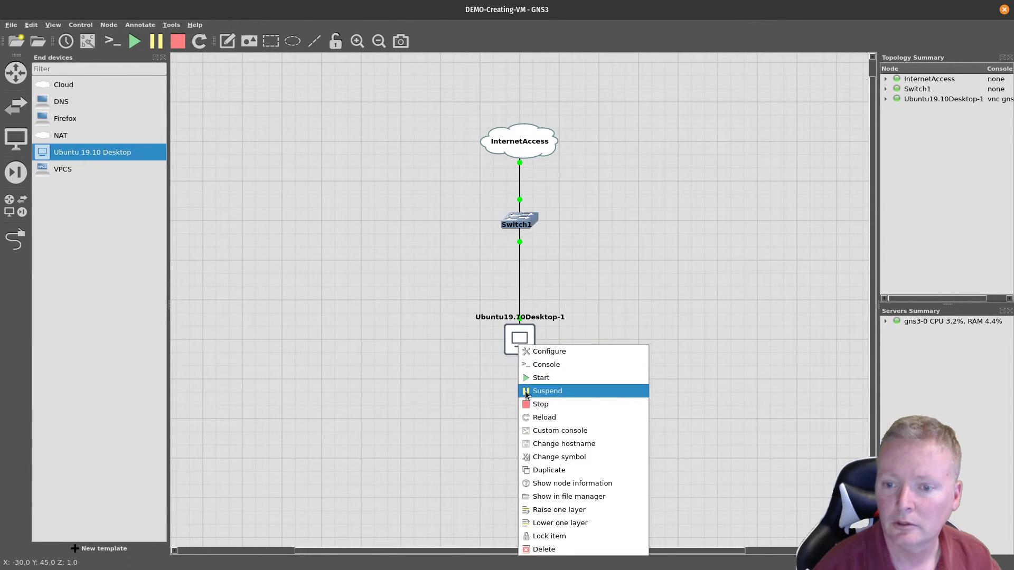
left_click(533, 403)
right_click(525, 341)
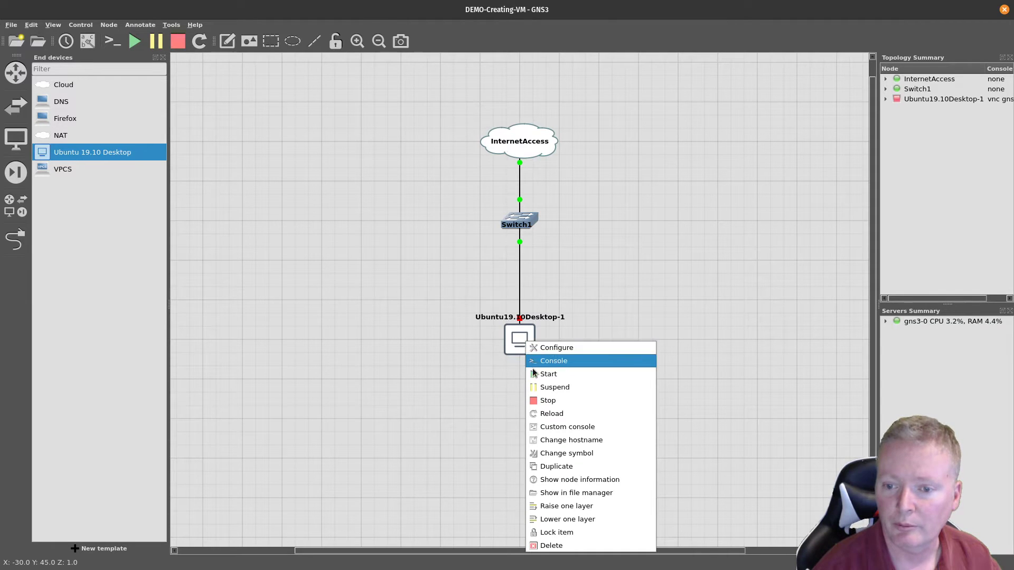
left_click(548, 553)
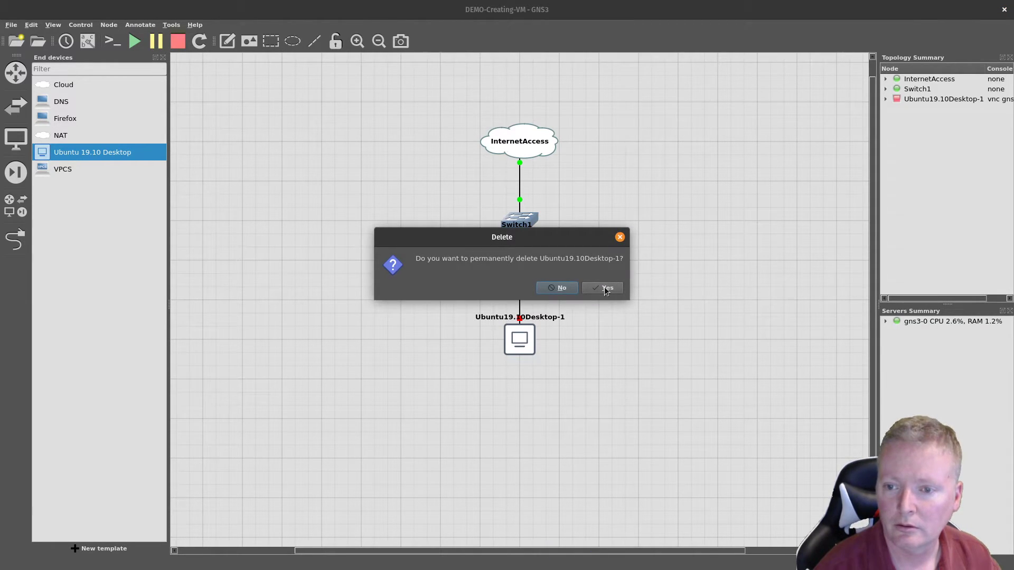
left_click(605, 291)
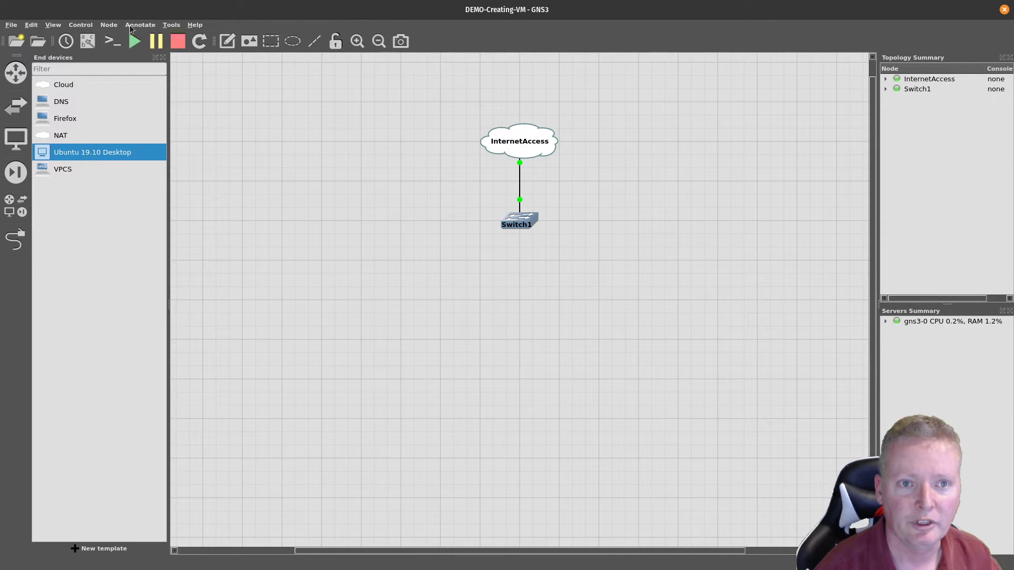
Step: In Preferences under QEMU VMs, start a new template named 'Windows Server 2016'
left_click(31, 25)
left_click(50, 76)
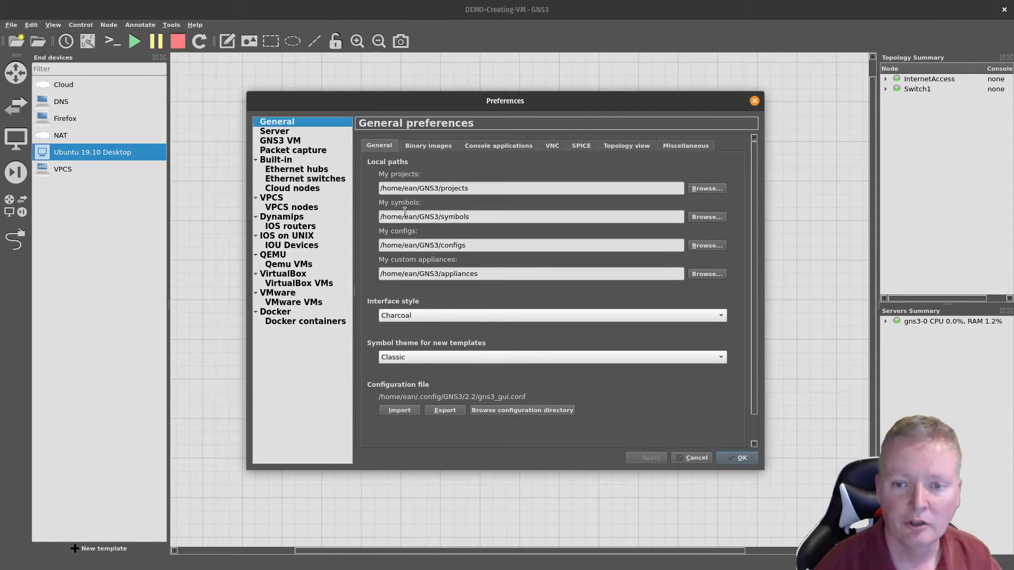
left_click(272, 264)
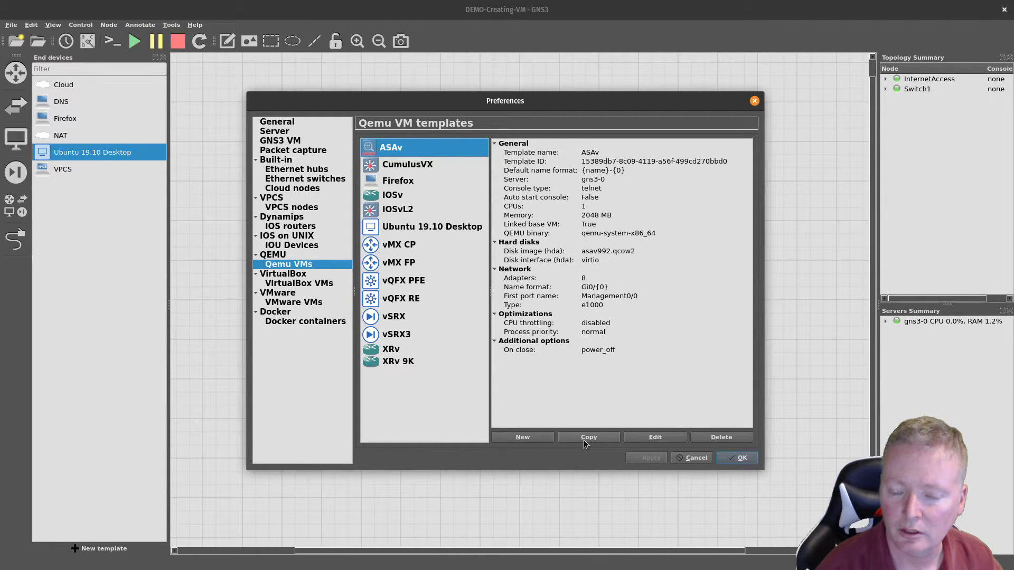
left_click(526, 438)
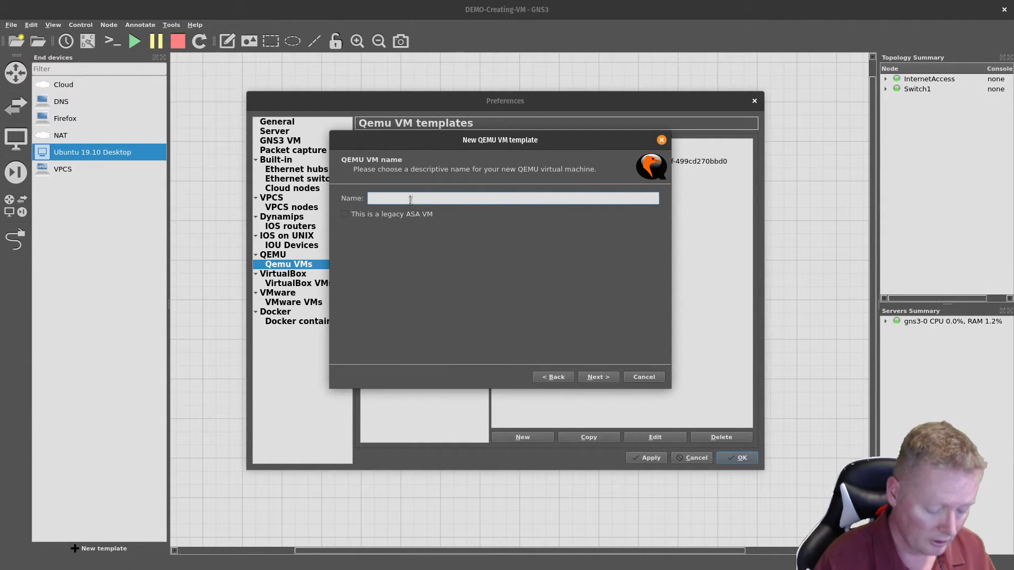
type("Windows S")
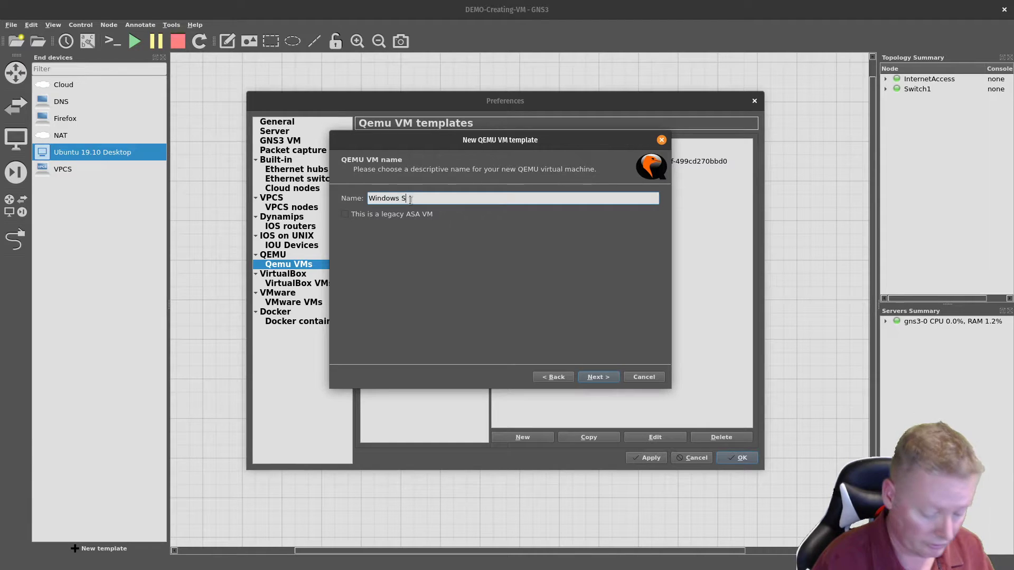
type("erver 2016")
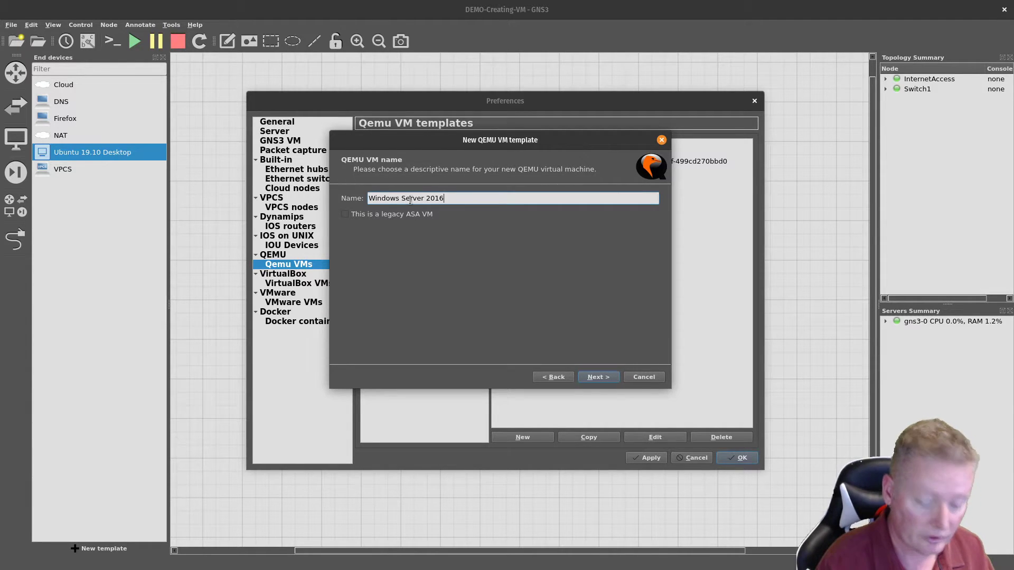
left_click(590, 378)
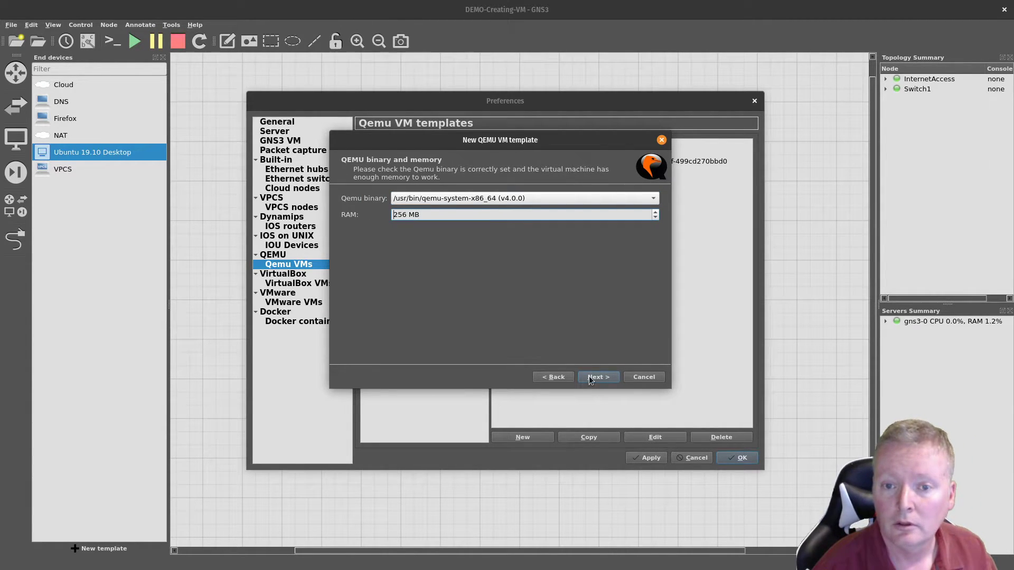
Step: Give the template 8192 MB RAM and a vnc console
double_click(456, 214)
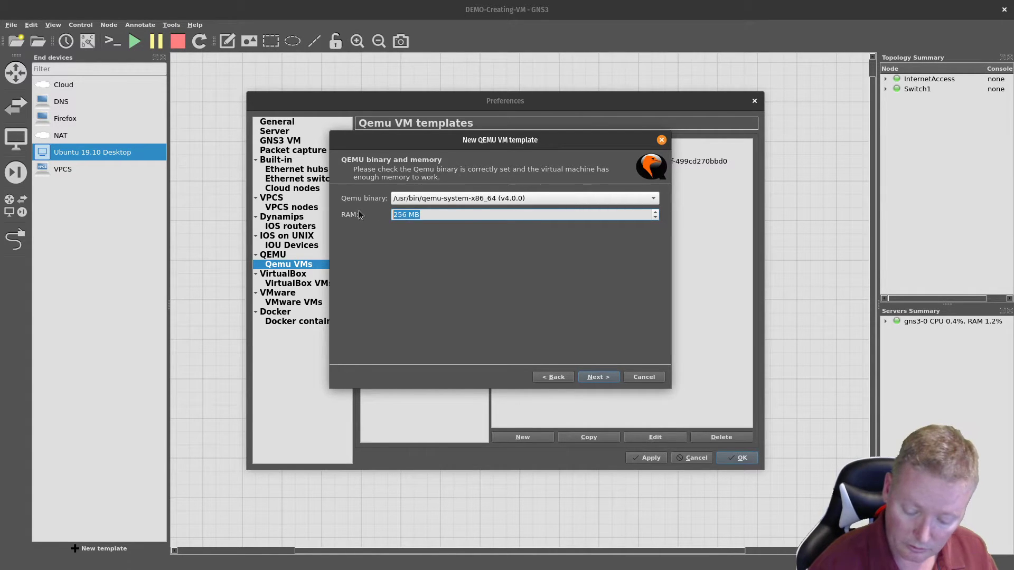
type("8192")
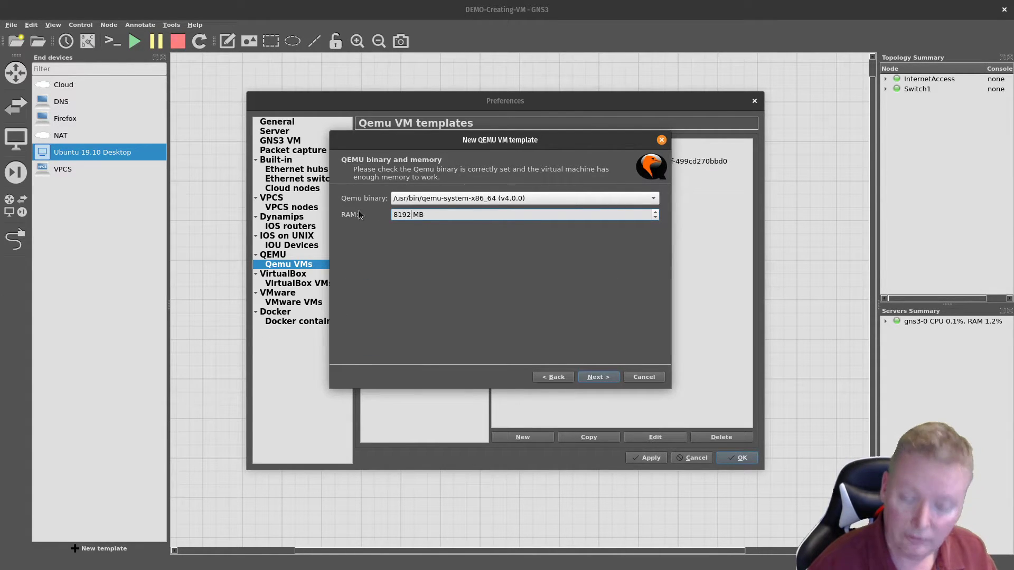
left_click(594, 376)
left_click(538, 200)
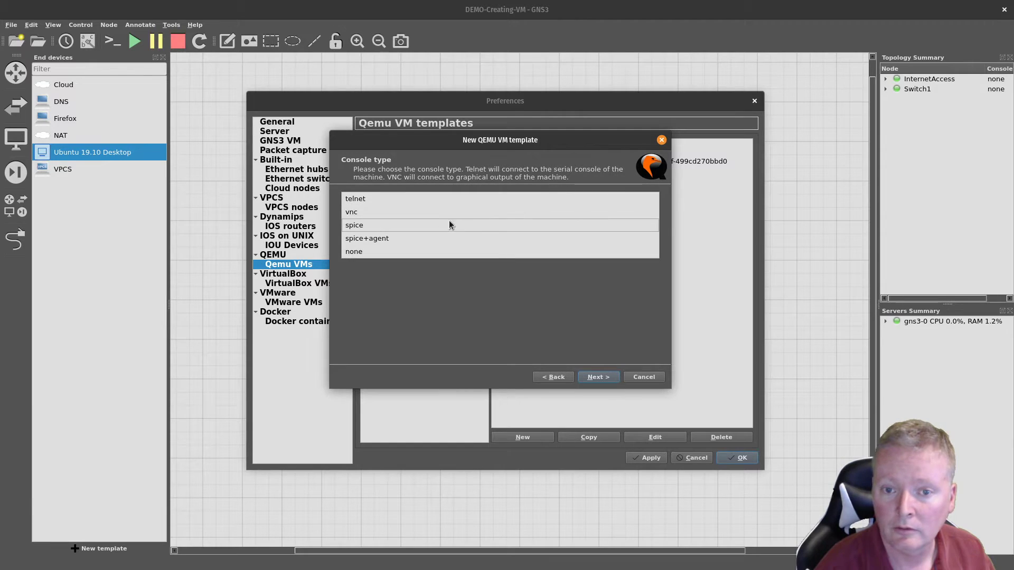
left_click(384, 211)
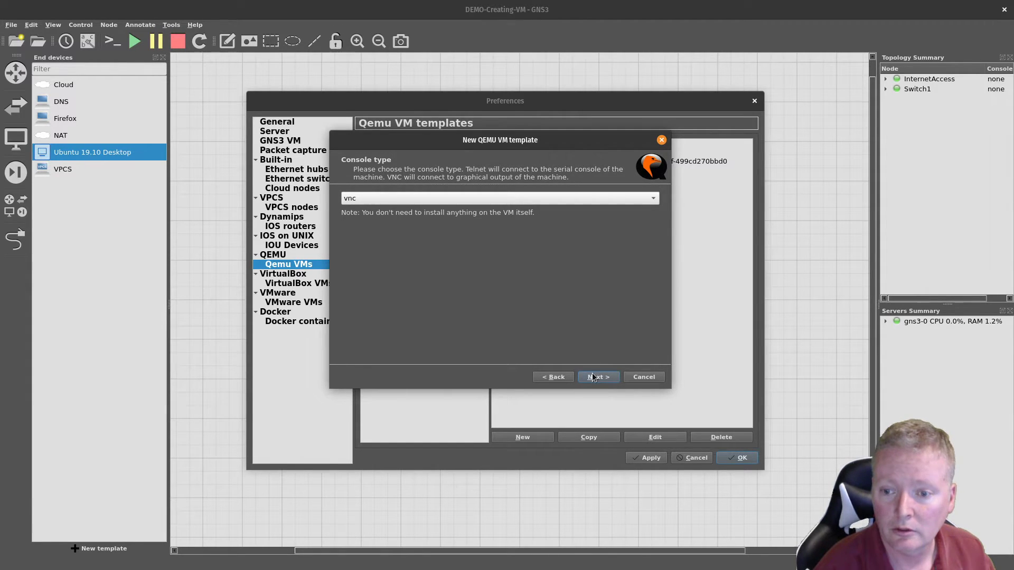
left_click(595, 376)
Step: Create a new 60,000 MiB qcow2 disk image and finish the Windows Server 2016 template
left_click(431, 197)
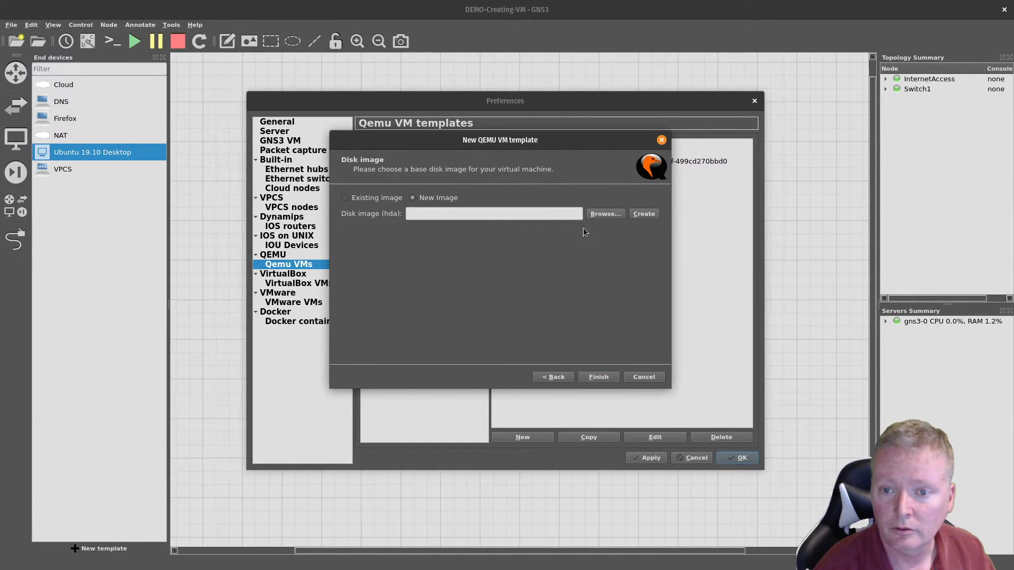
left_click(637, 214)
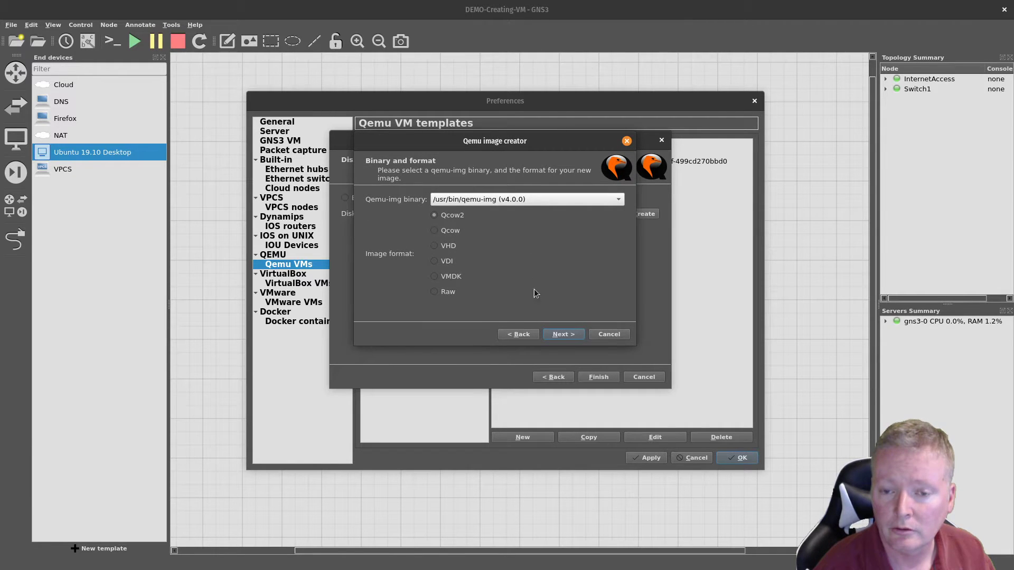
left_click(571, 336)
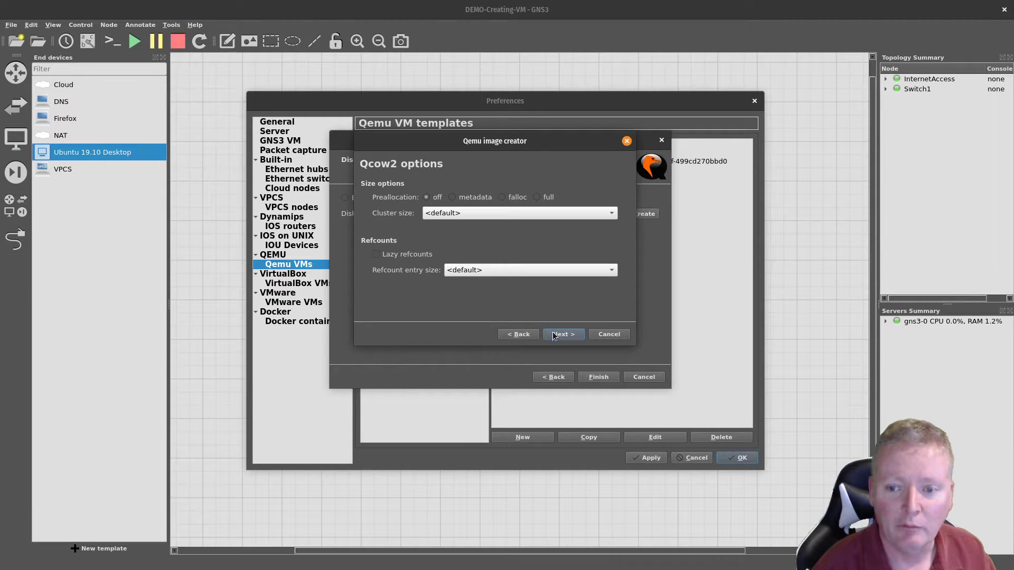
left_click(555, 336)
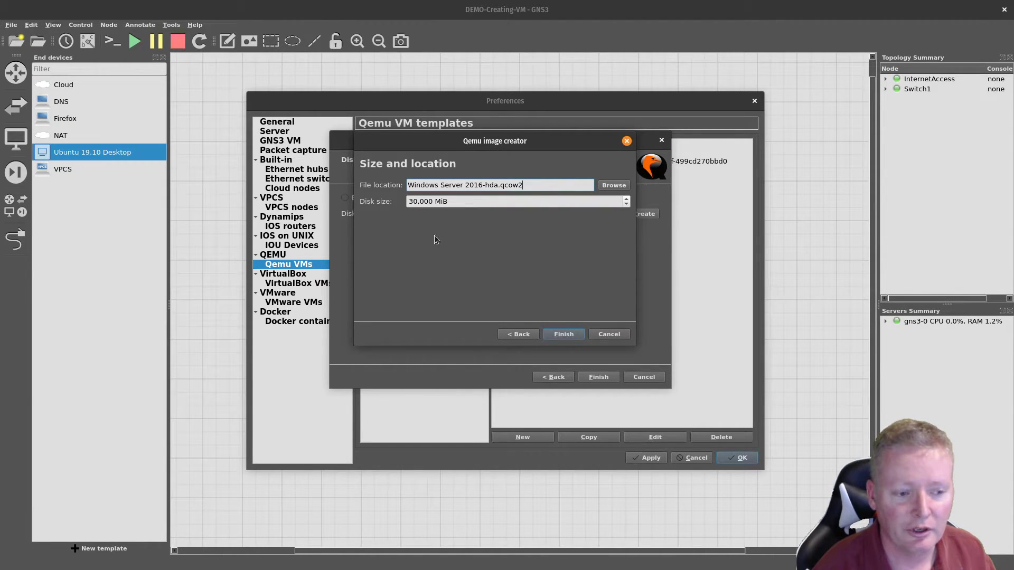
left_click_drag(418, 201, 407, 201)
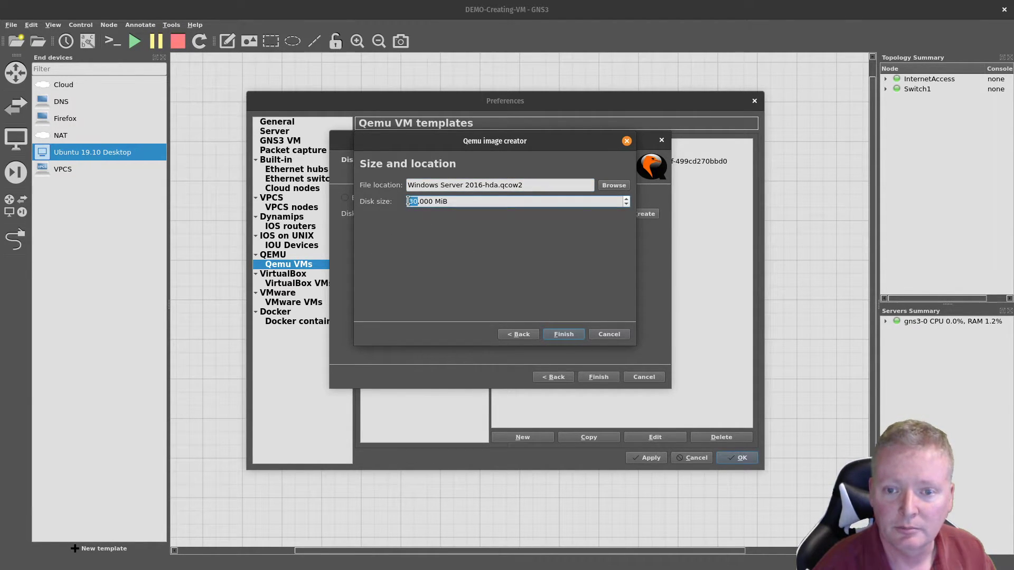
type("60")
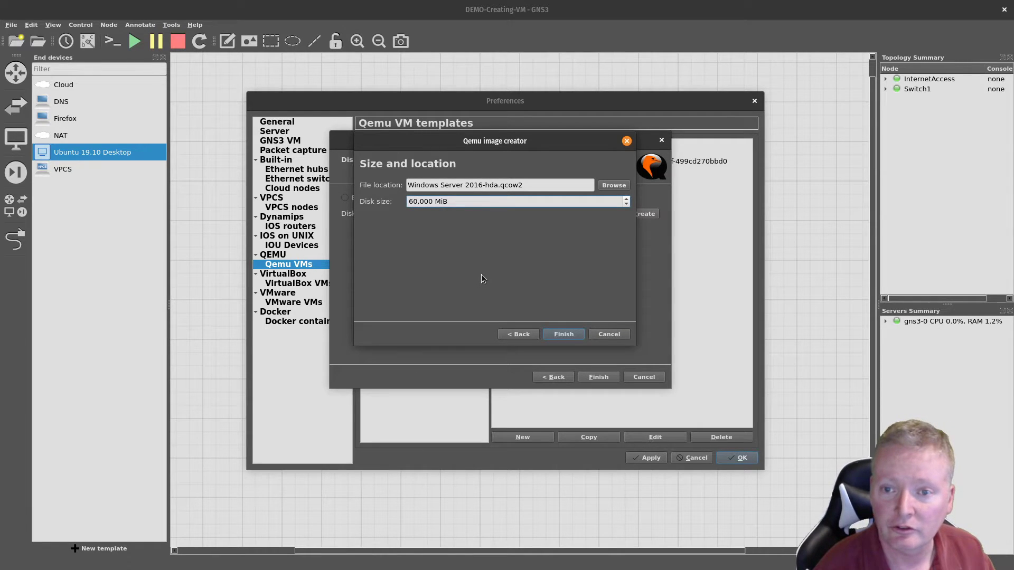
left_click(562, 337)
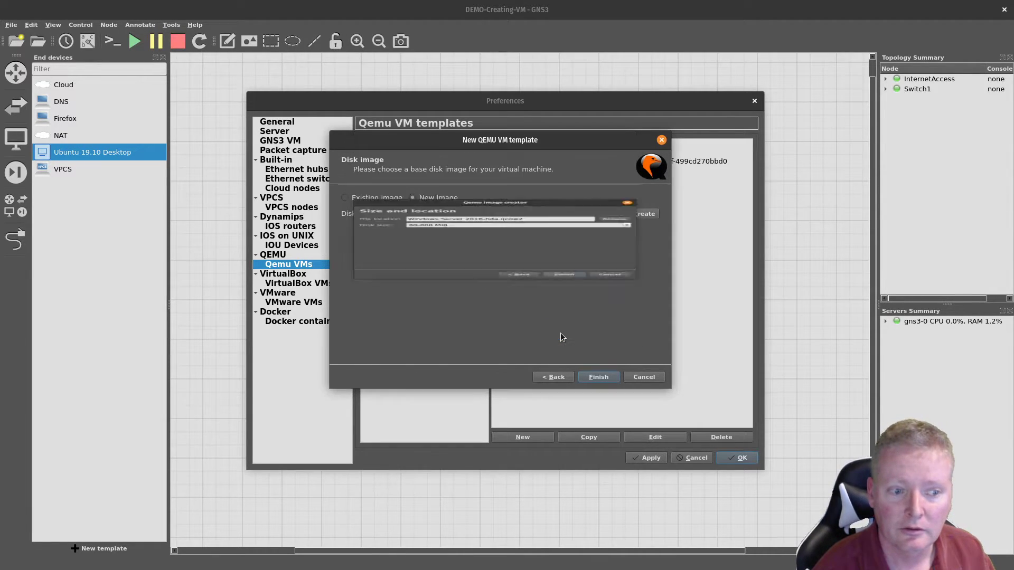
left_click(602, 378)
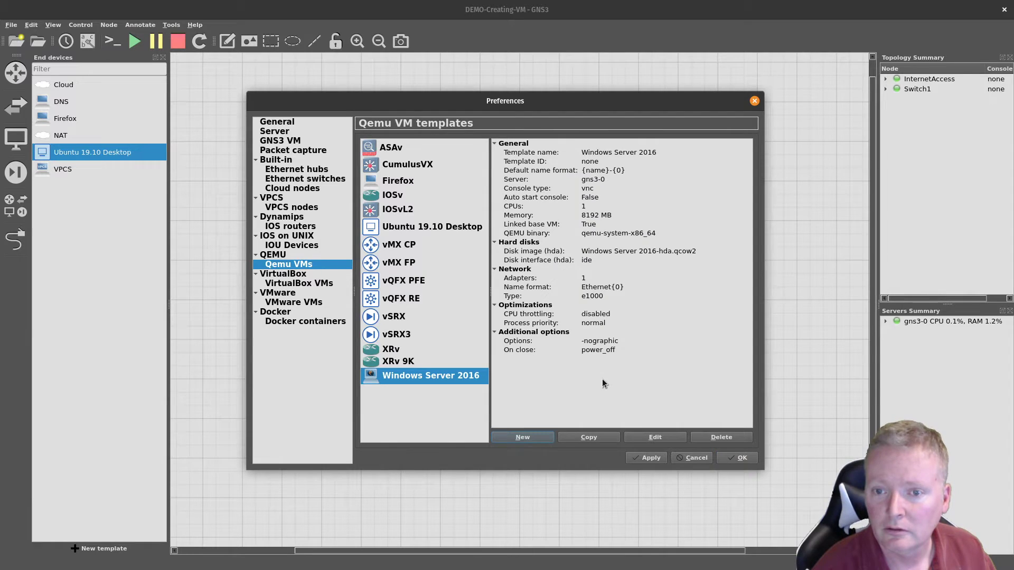
left_click(639, 436)
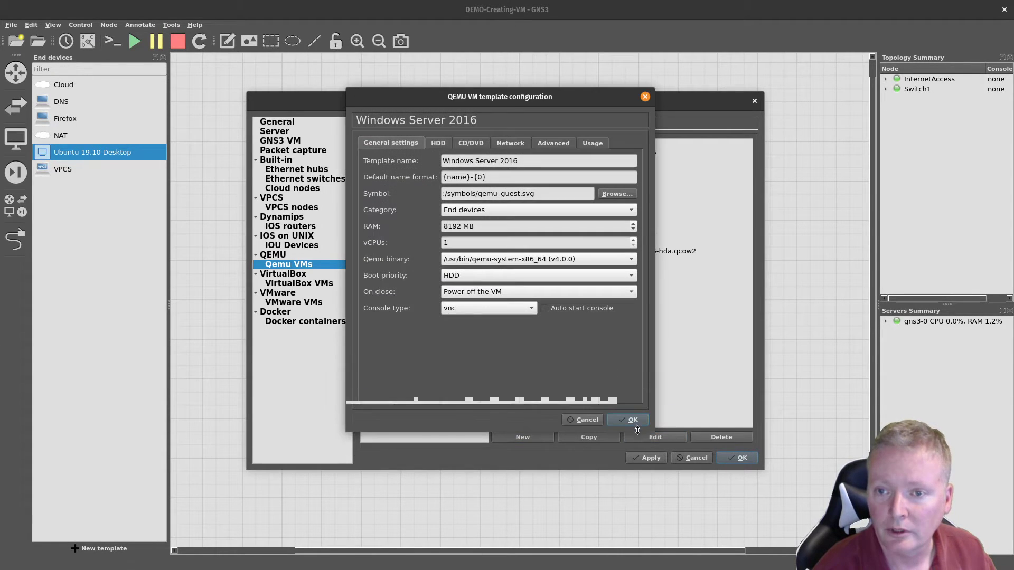
left_click(466, 146)
left_click(602, 175)
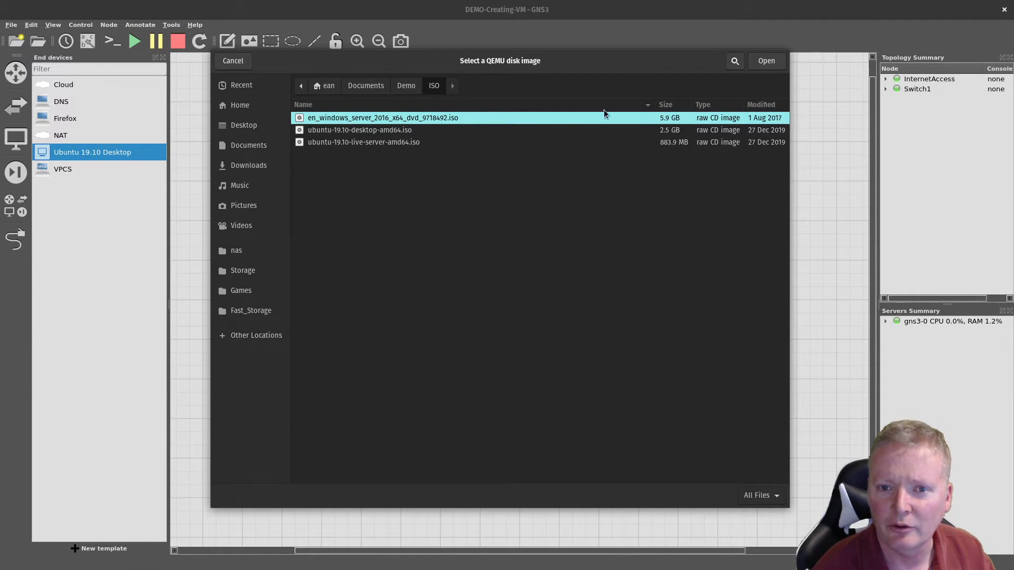
left_click(235, 62)
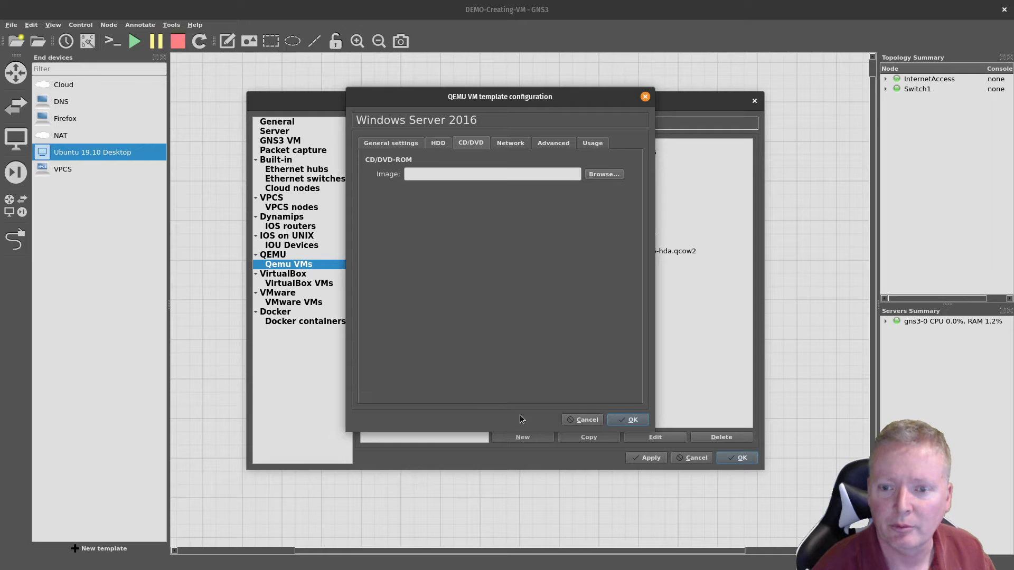
left_click(583, 421)
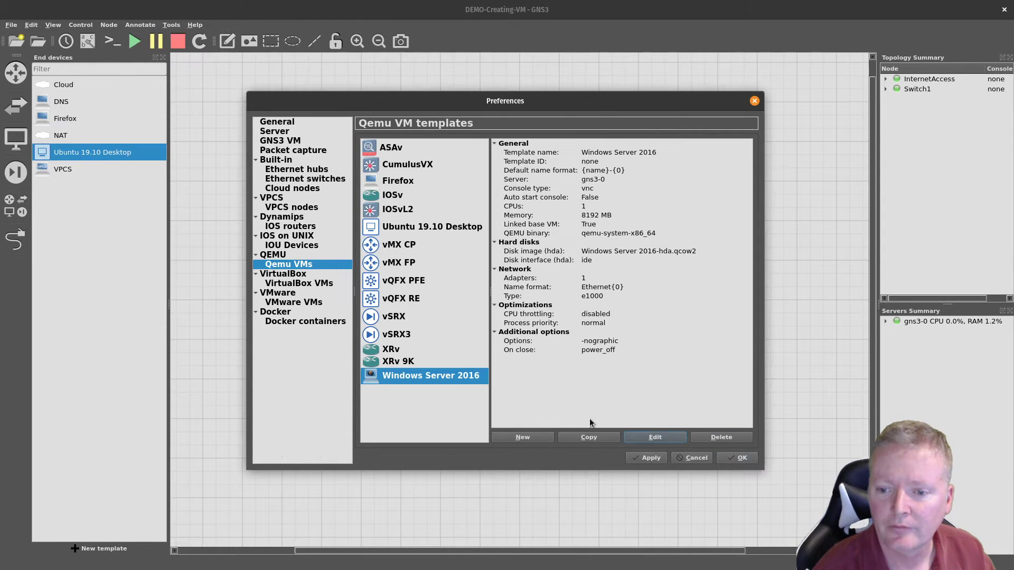
Step: Start a new QEMU template named 'Ubuntu server 19.10' with 1024 MB RAM
left_click(526, 437)
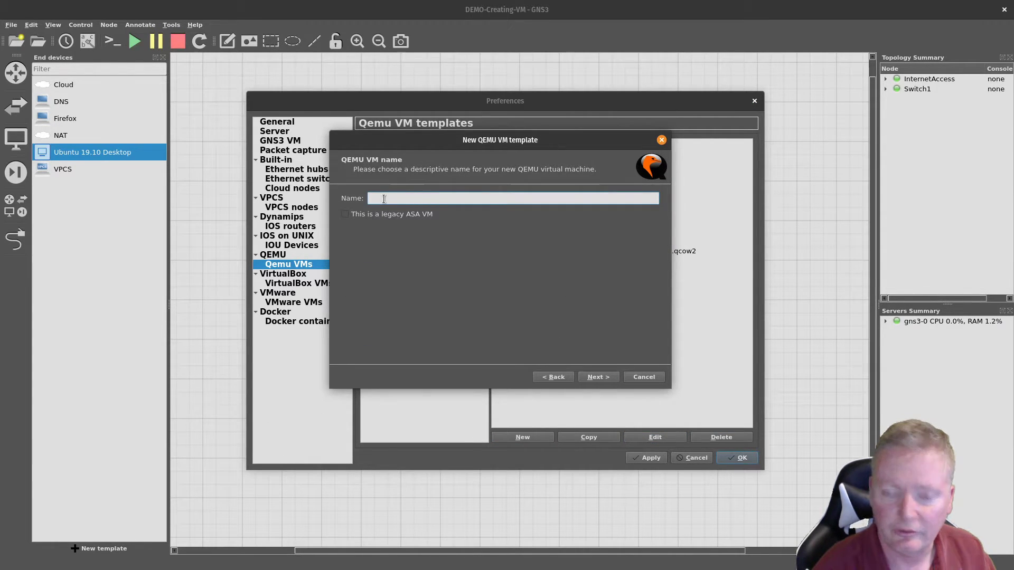
type("U")
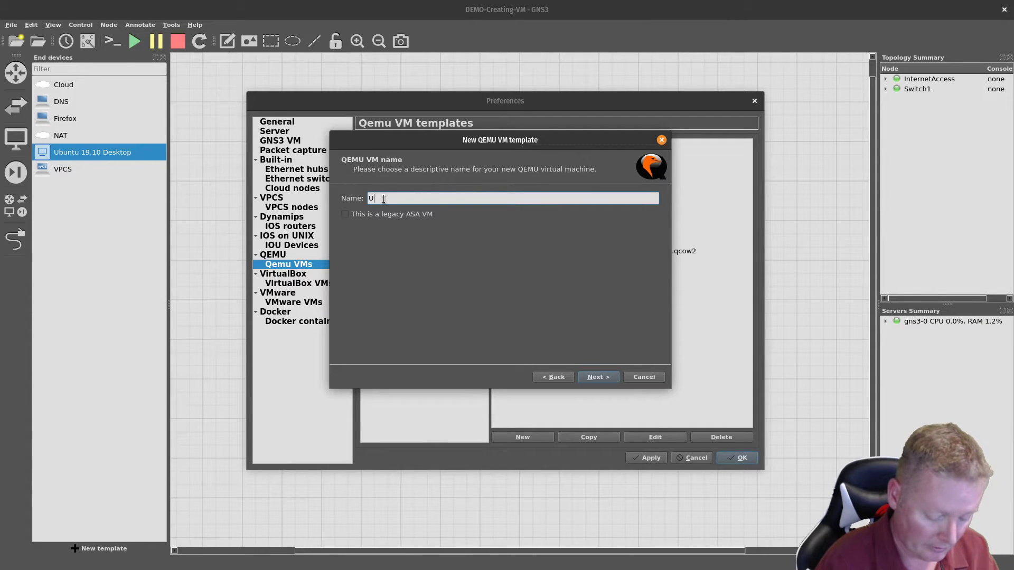
type("buntu serv")
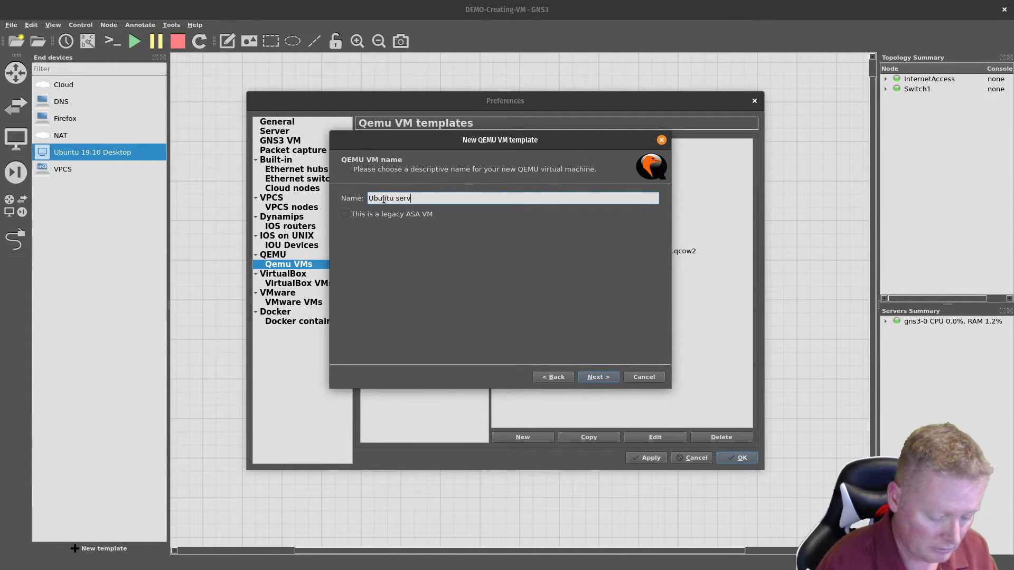
type("er 19.")
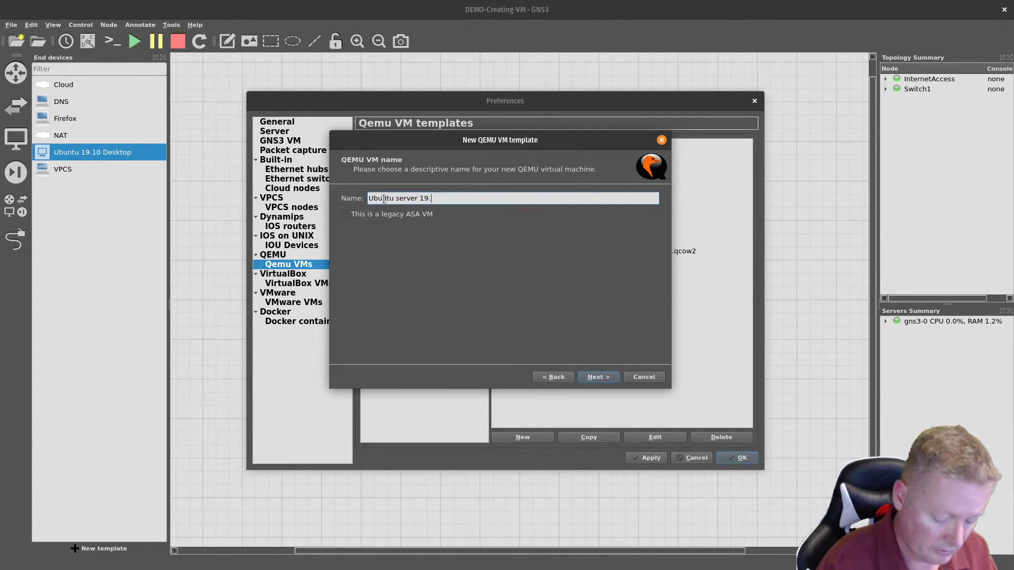
type("10")
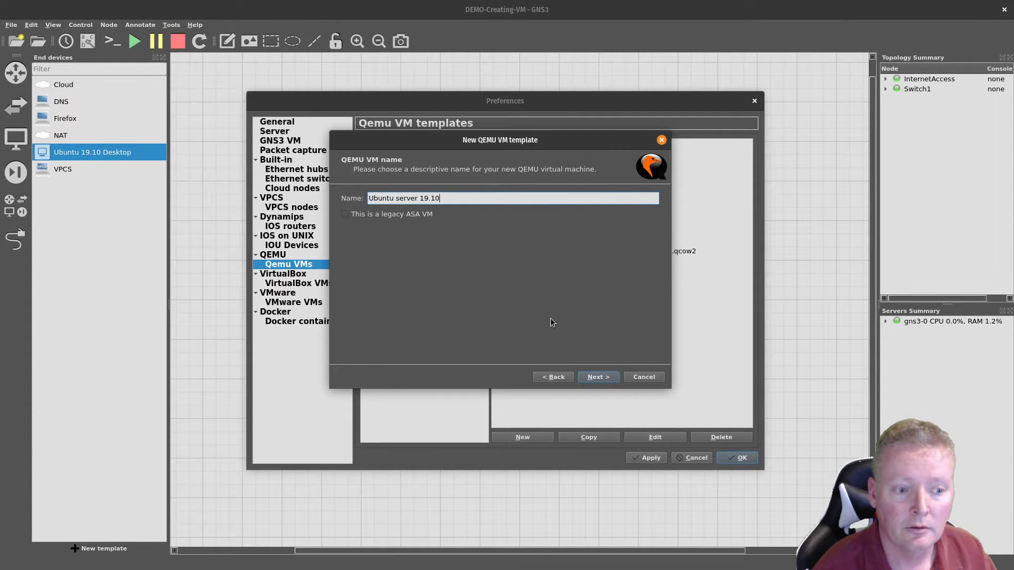
left_click(596, 377)
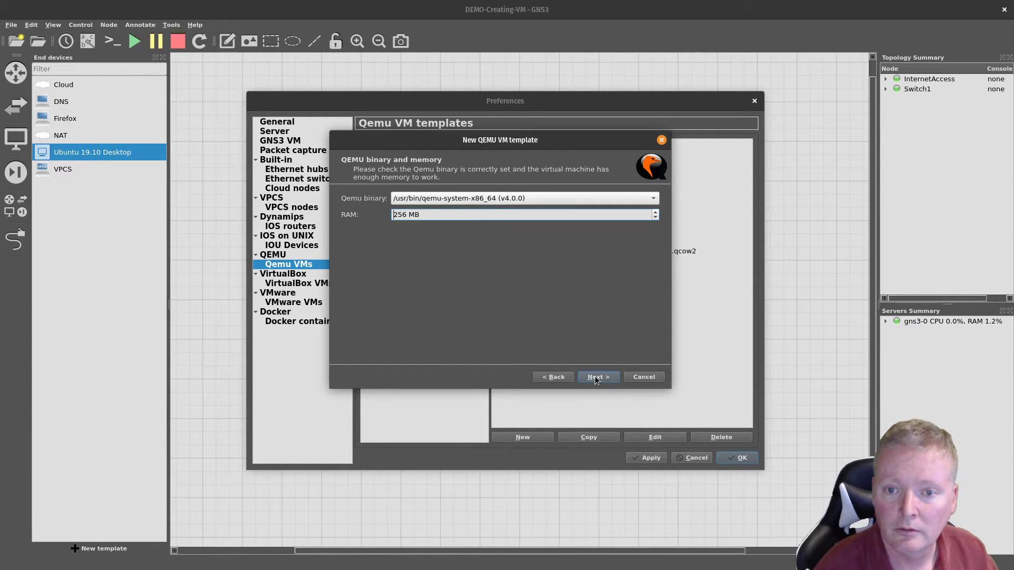
left_click_drag(480, 215, 389, 215)
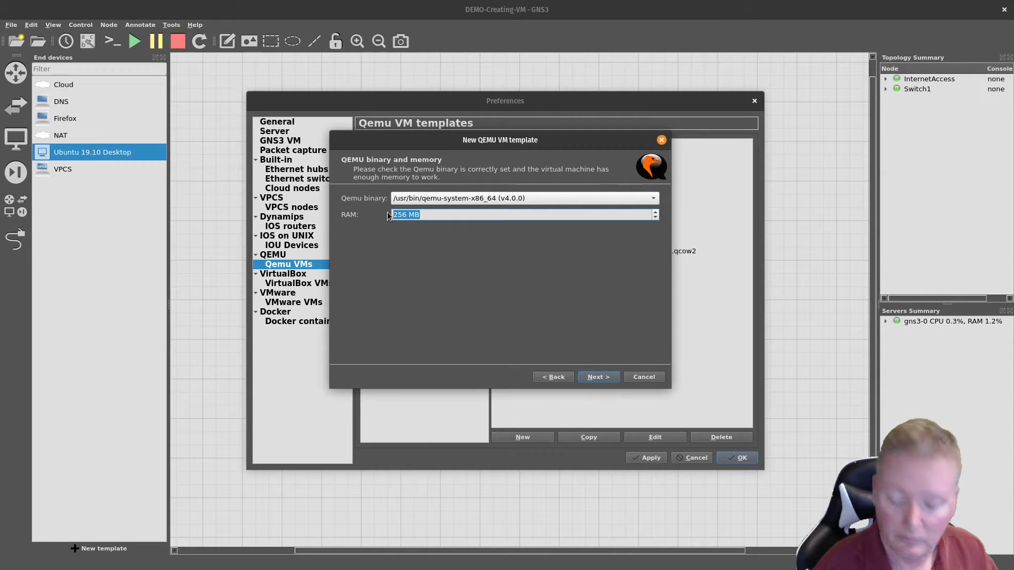
type("1024")
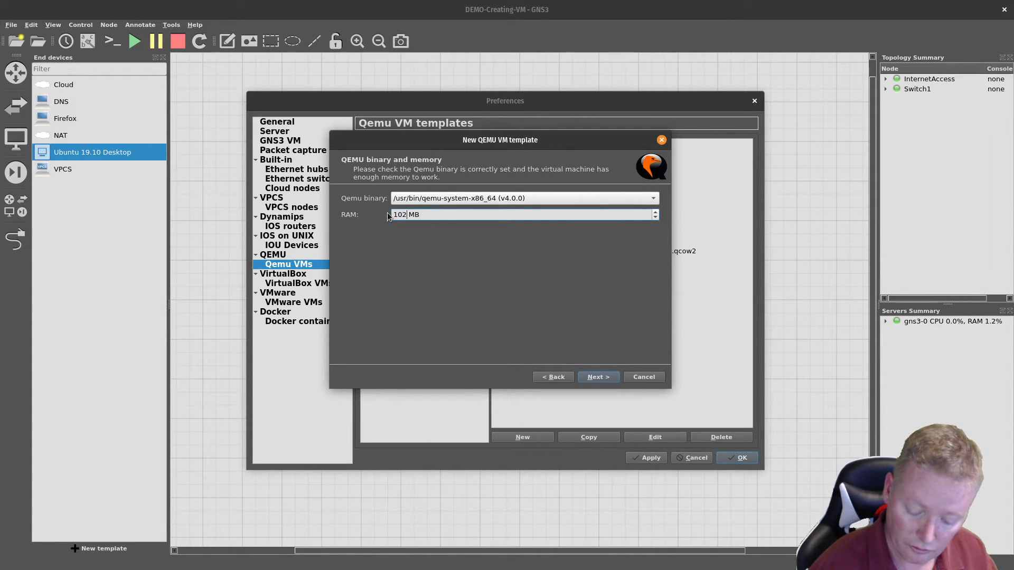
left_click(613, 378)
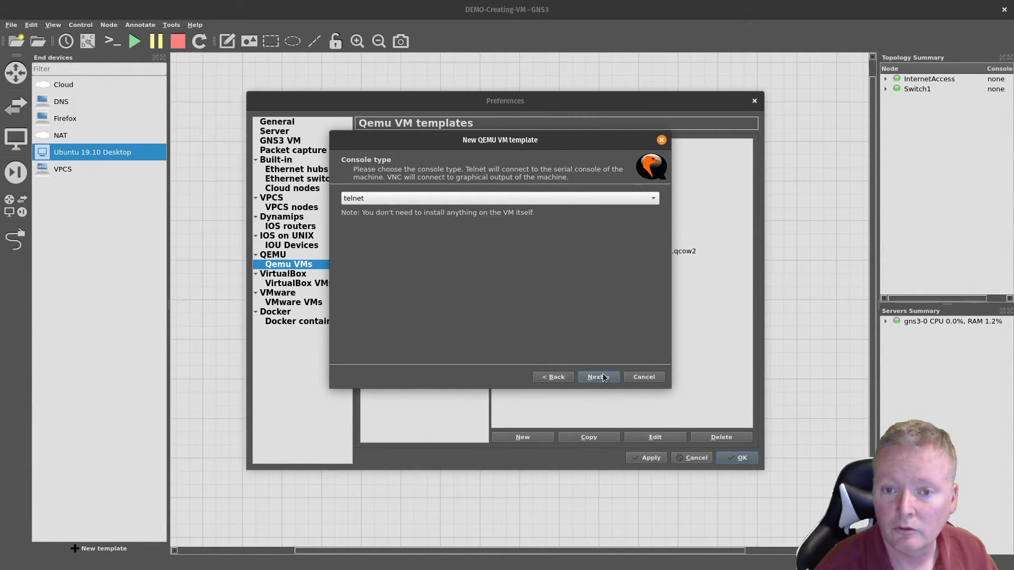
Step: Choose a vnc console and create a new default 30,000 MiB qcow2 disk image
left_click(554, 201)
left_click(537, 211)
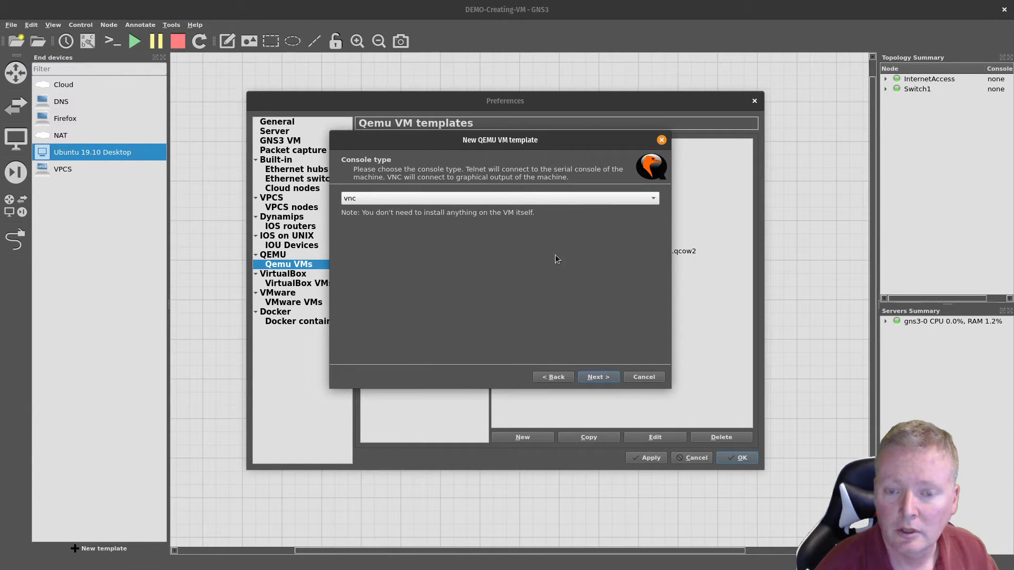
left_click(591, 378)
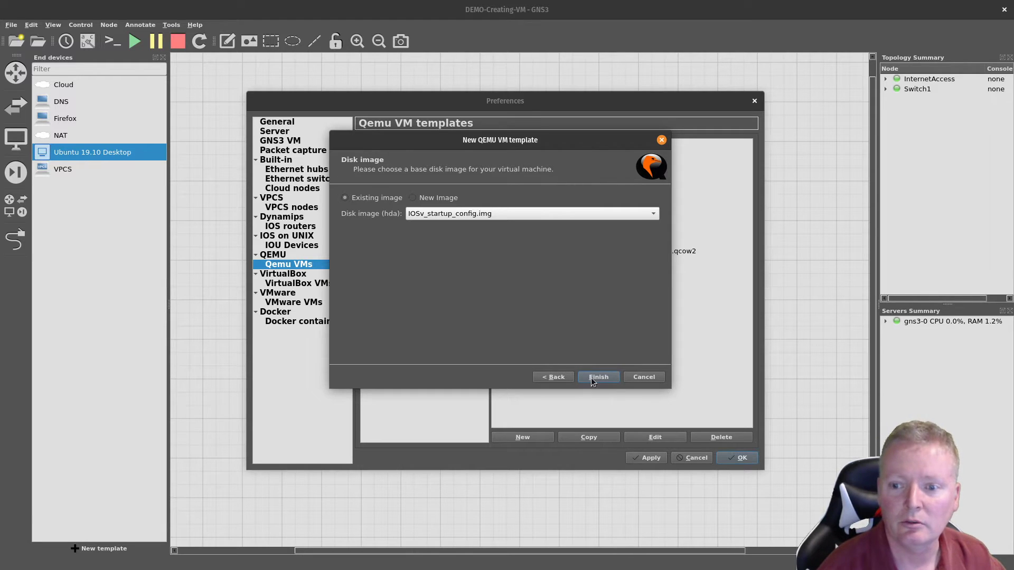
left_click(427, 198)
left_click(644, 214)
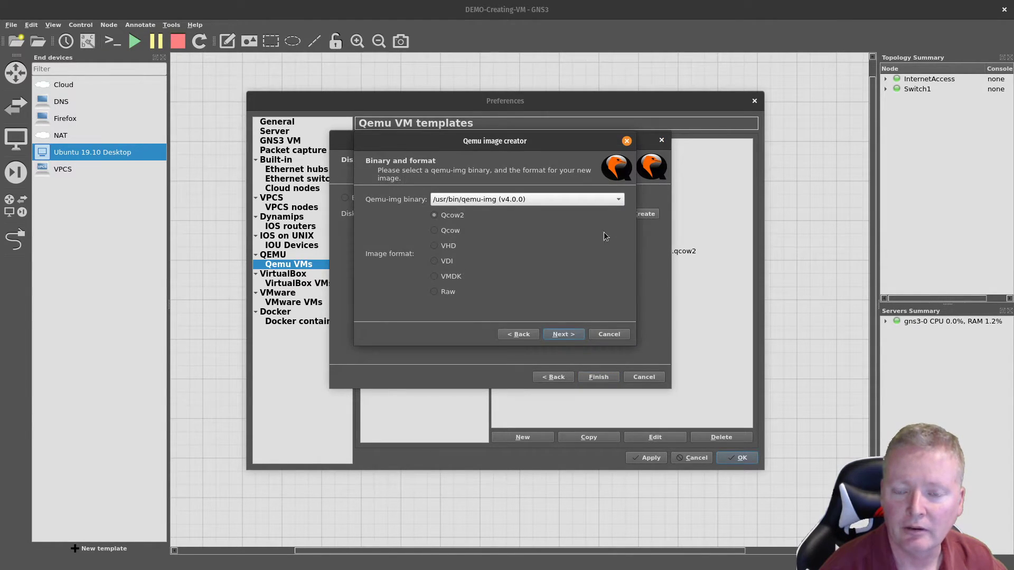
left_click(564, 335)
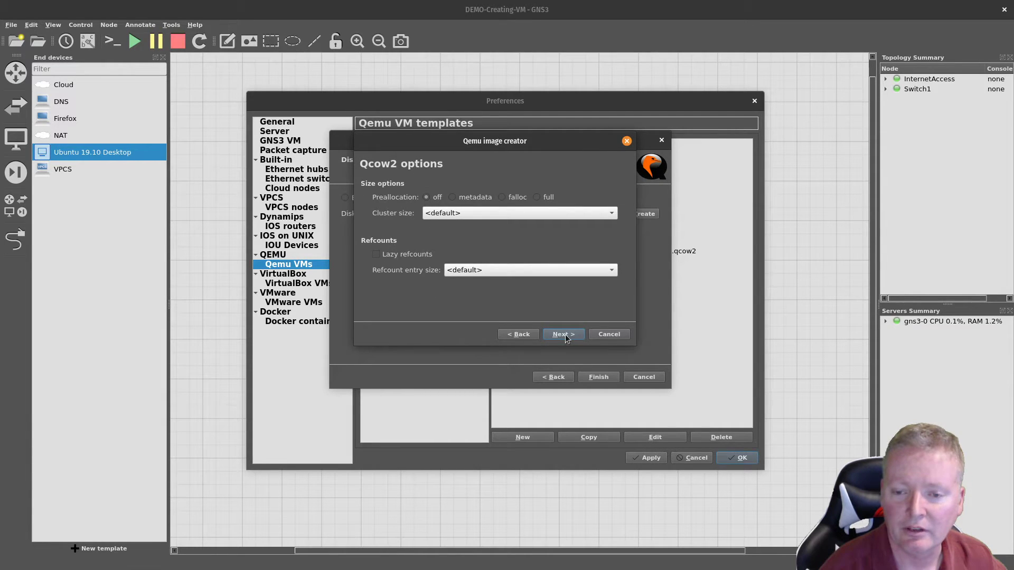
left_click(564, 334)
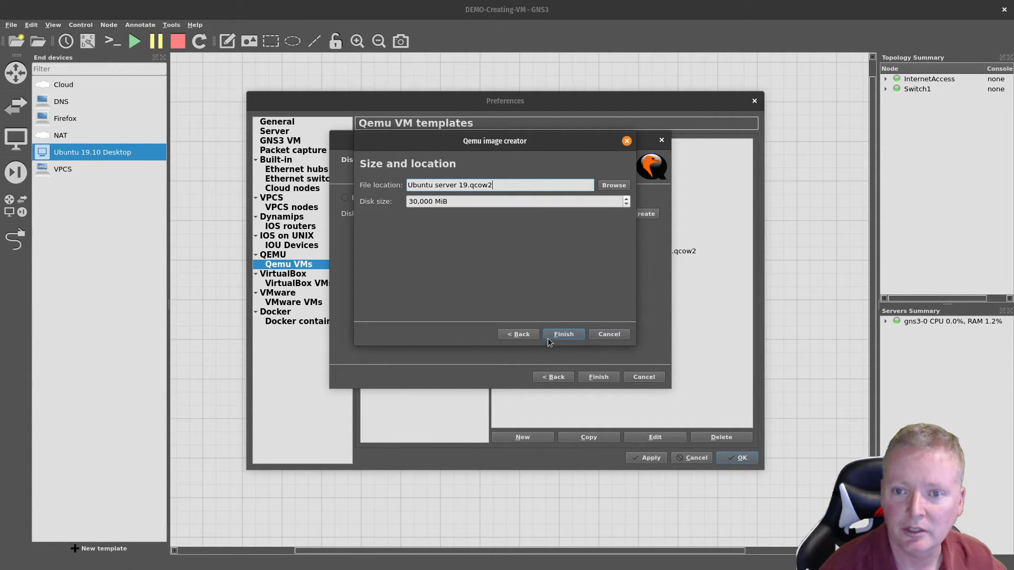
left_click(556, 336)
Step: Finish the Ubuntu server 19.10 template and set its CD/DVD image to ubuntu-19.10-live-server-amd64.iso
left_click(602, 378)
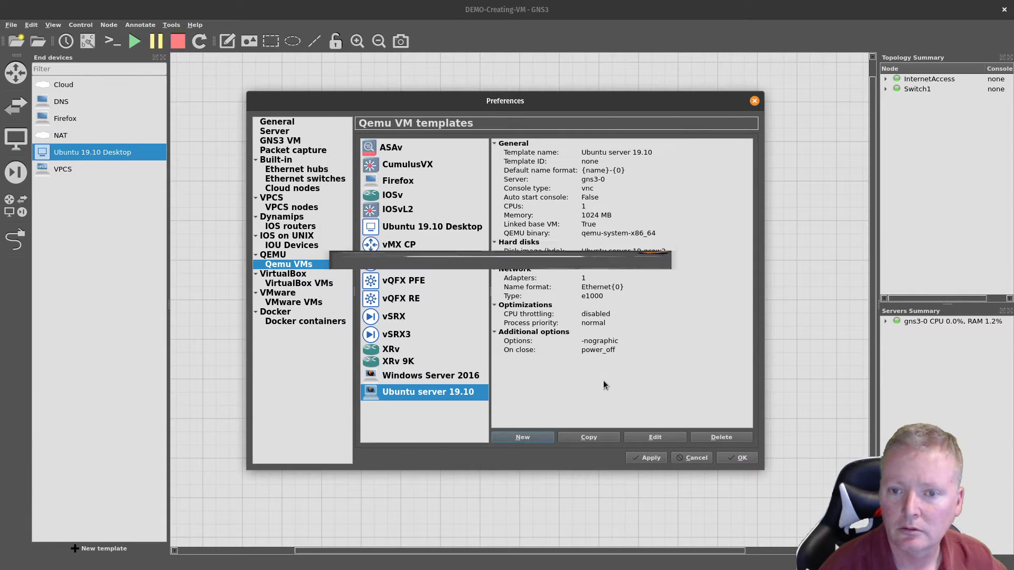
left_click(656, 436)
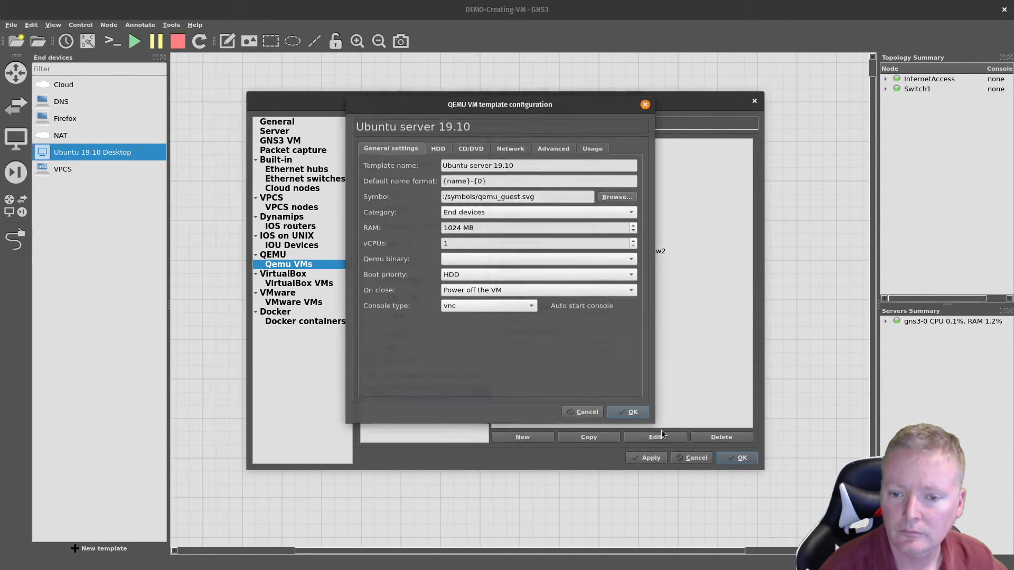
left_click(473, 145)
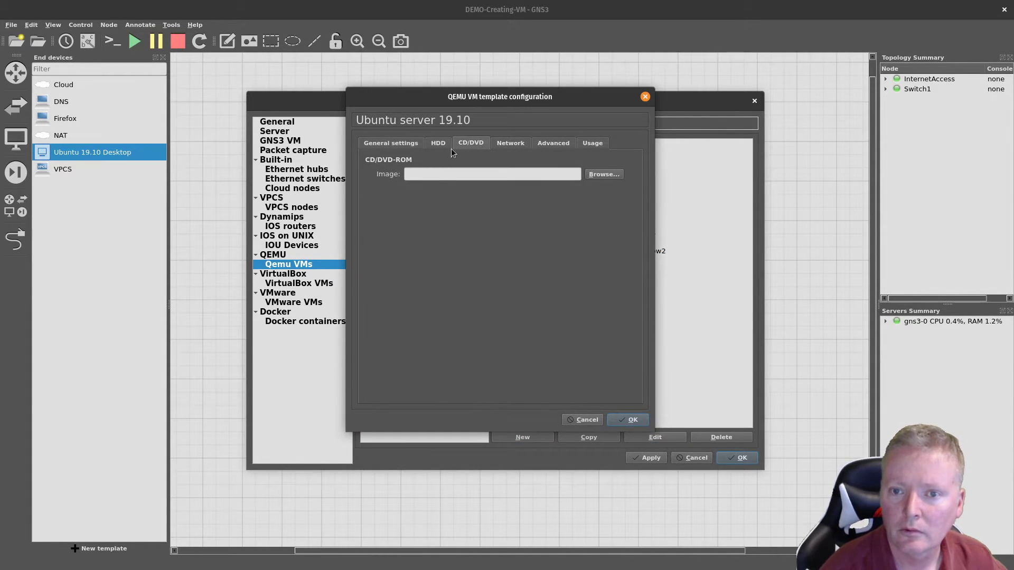
left_click(605, 174)
double_click(348, 142)
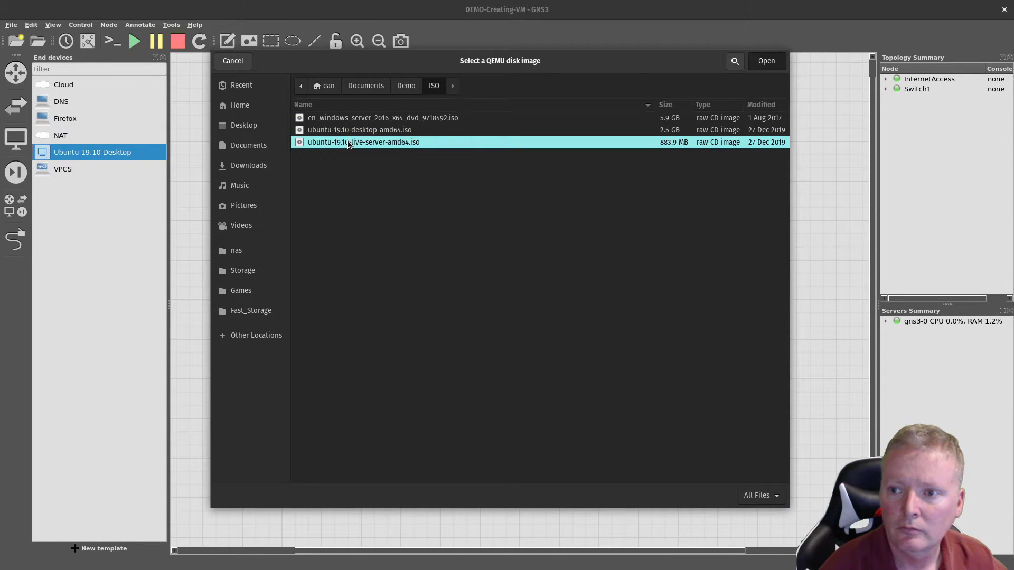
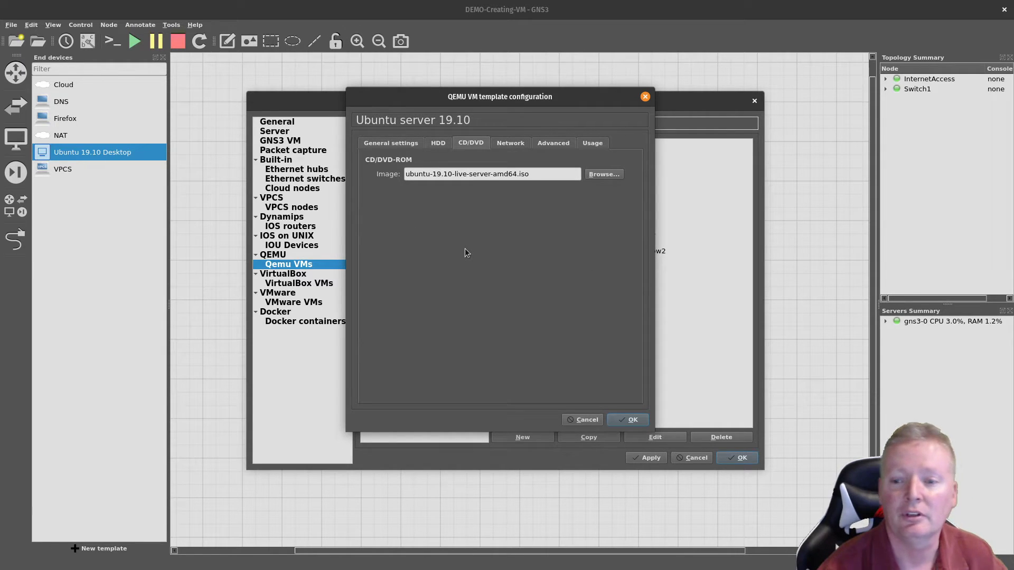
Step: Review the template's HDD, General, Network and Advanced settings, keeping the Intel e1000 adapter type
left_click(445, 144)
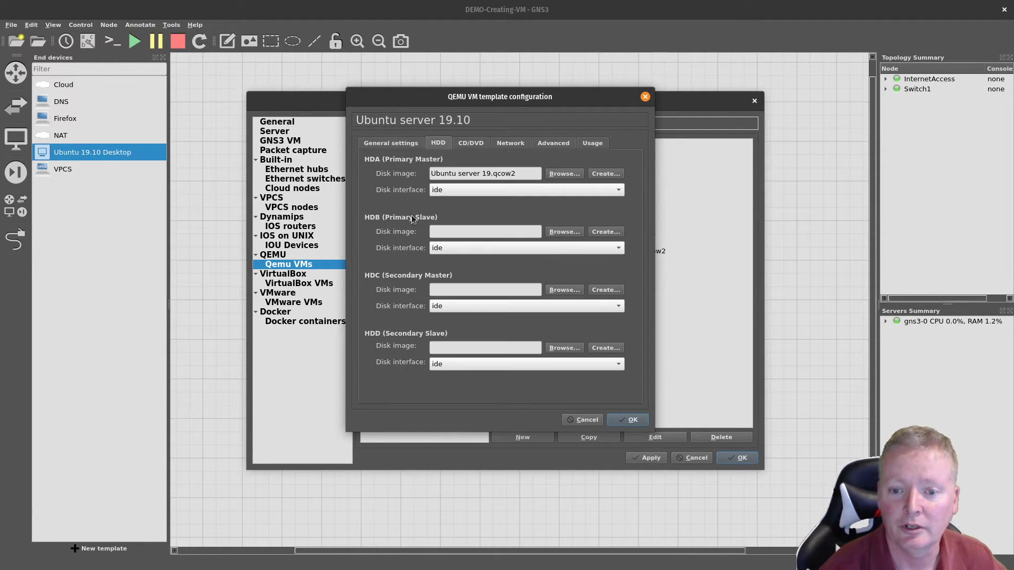
left_click(379, 143)
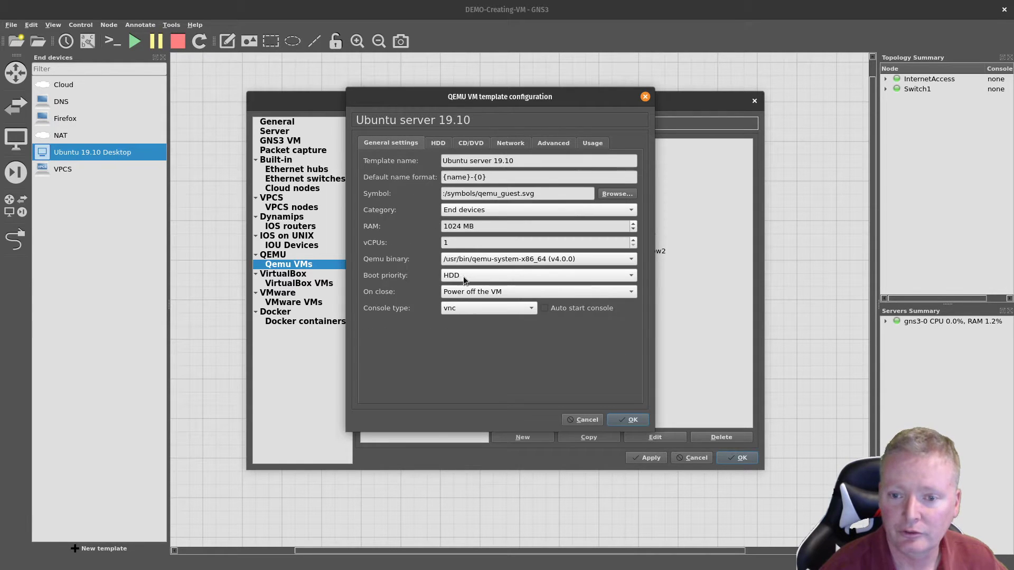
left_click(509, 146)
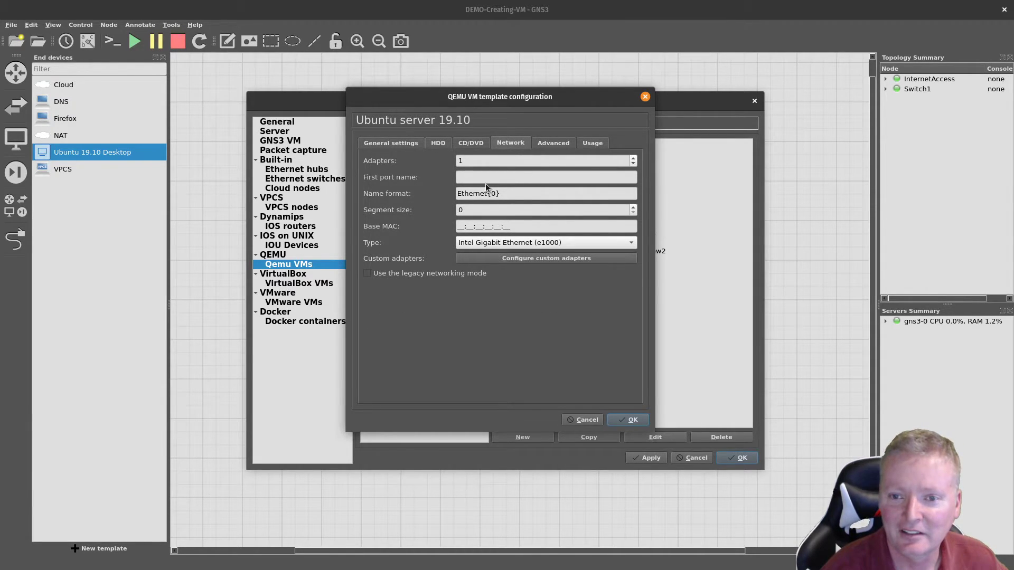
left_click(487, 243)
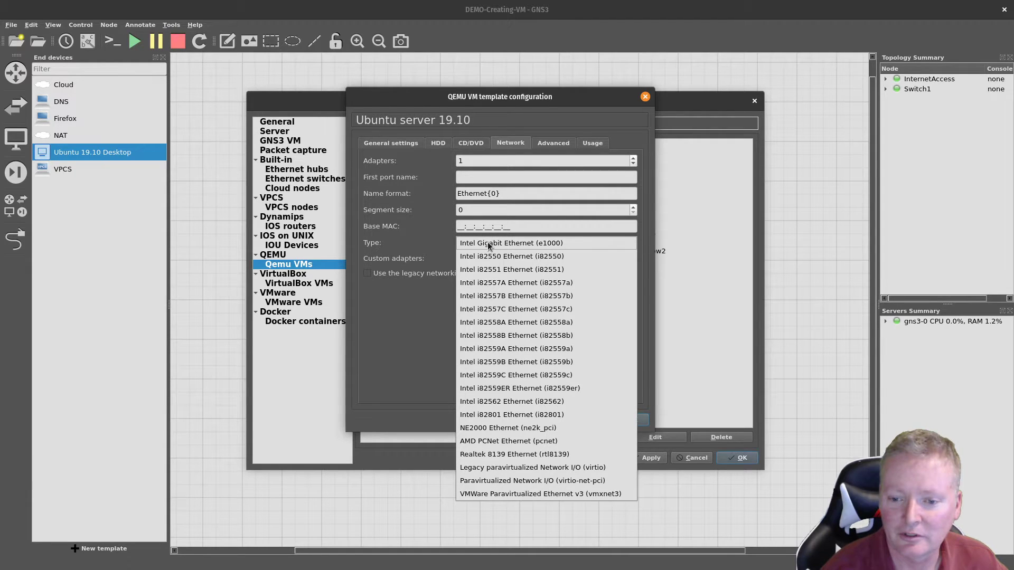
left_click(488, 244)
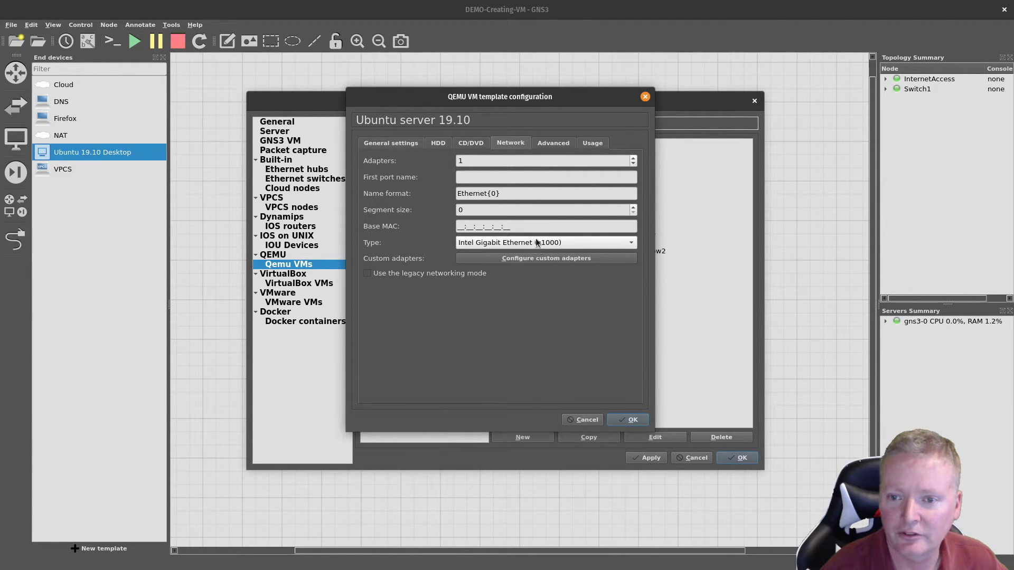
left_click(558, 146)
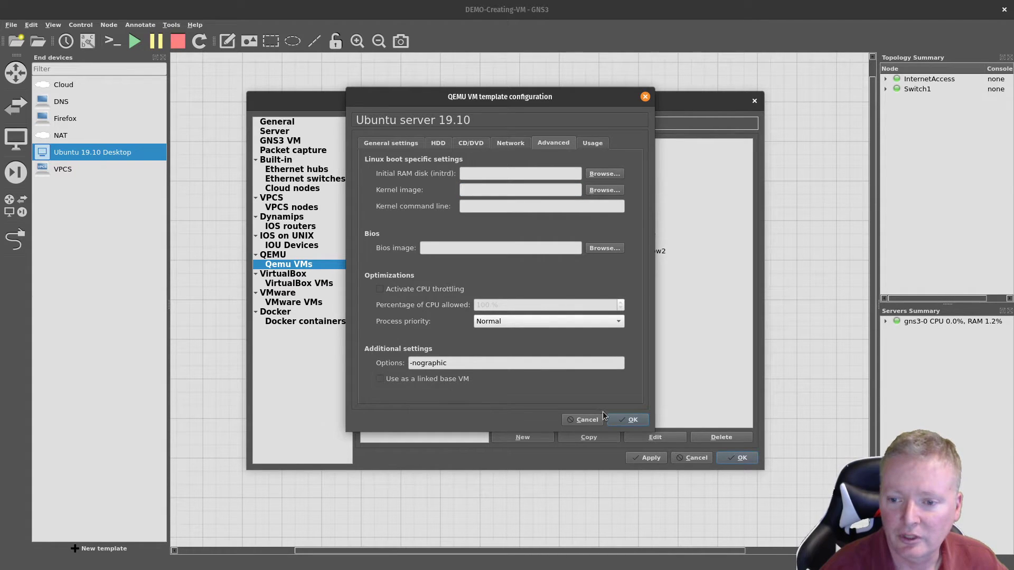
Step: Save the Ubuntu server 19.10 template, then apply and close Preferences
left_click(623, 420)
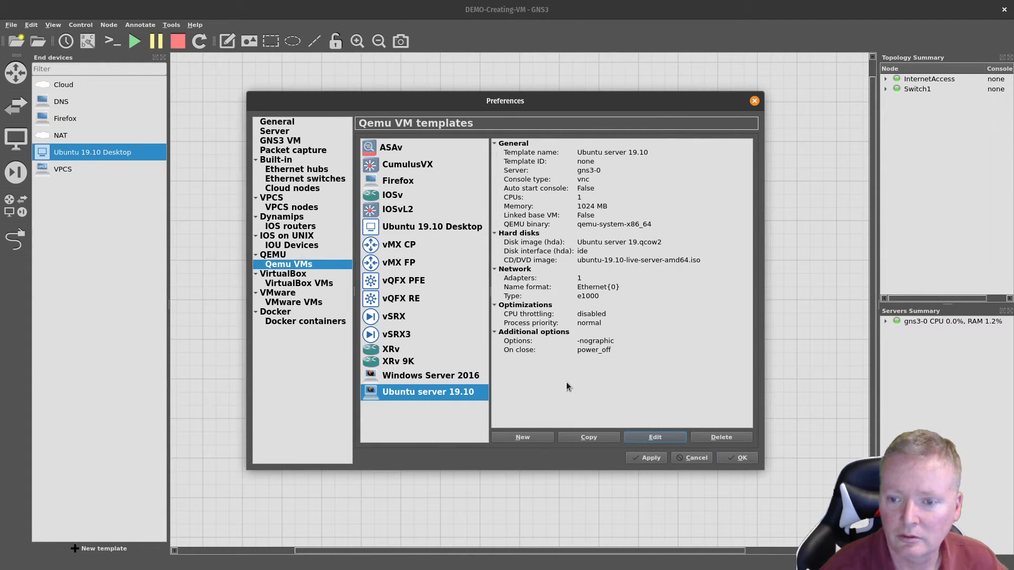
left_click(647, 457)
left_click(739, 458)
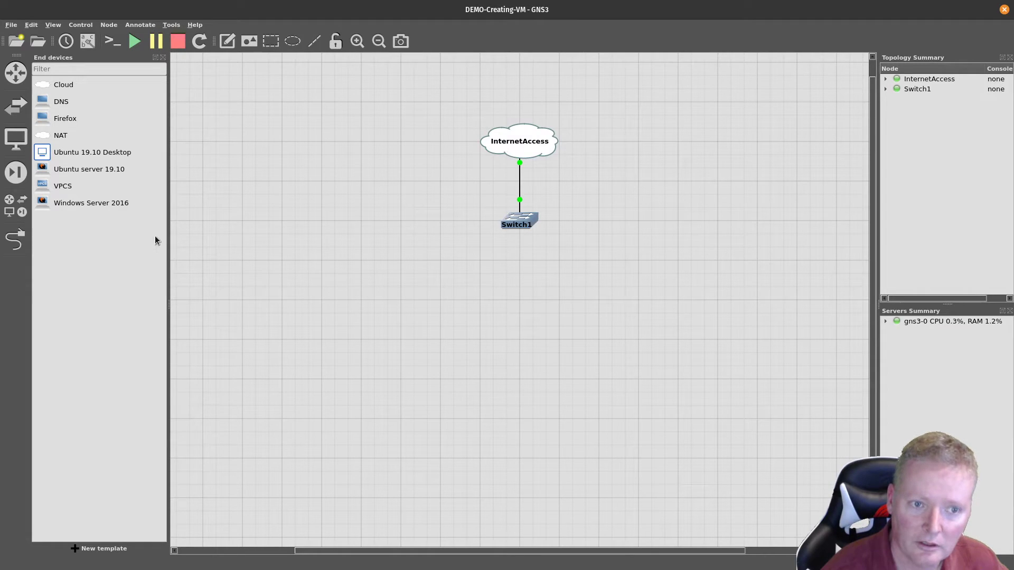
Step: Place an Ubuntu server 19.10 node and link its Ethernet0 to Switch1 Ethernet1
left_click_drag(66, 171, 509, 326)
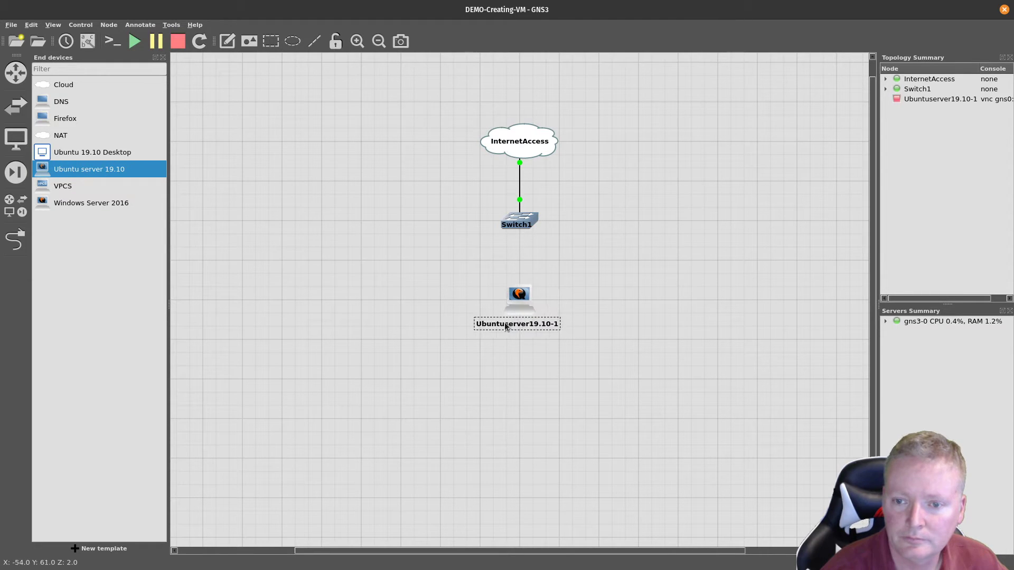
left_click(17, 240)
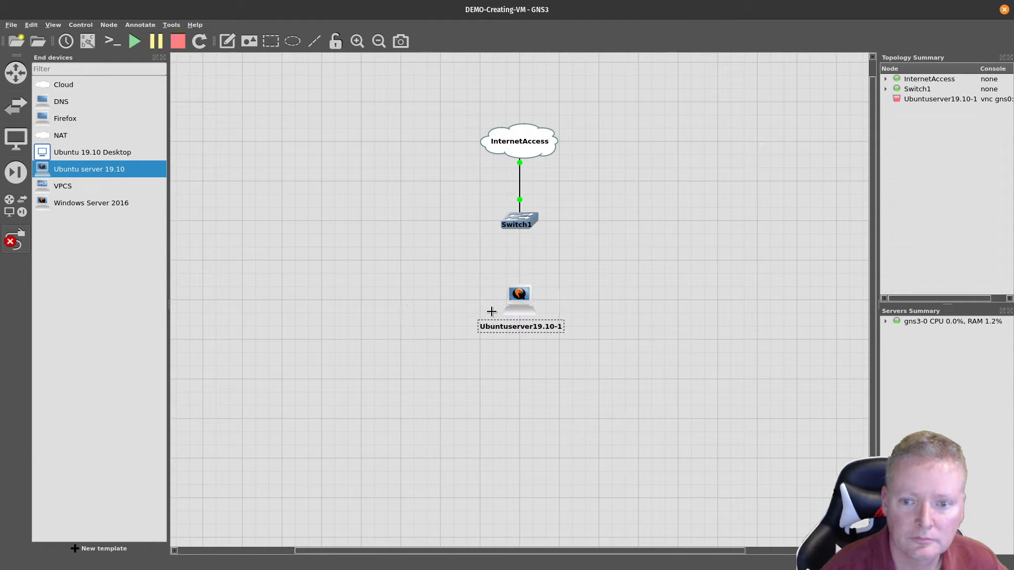
left_click(530, 304)
left_click(531, 304)
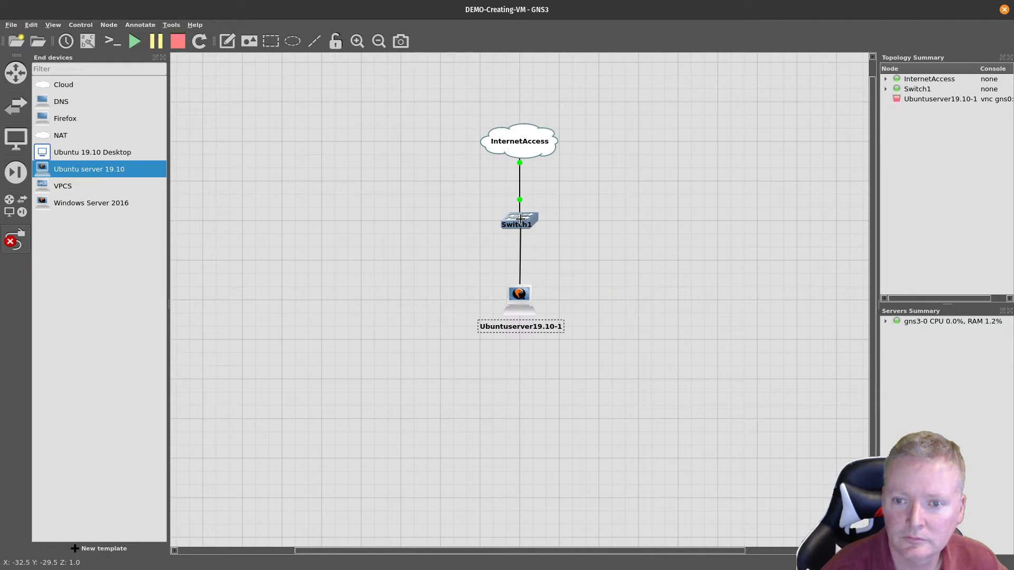
left_click(522, 215)
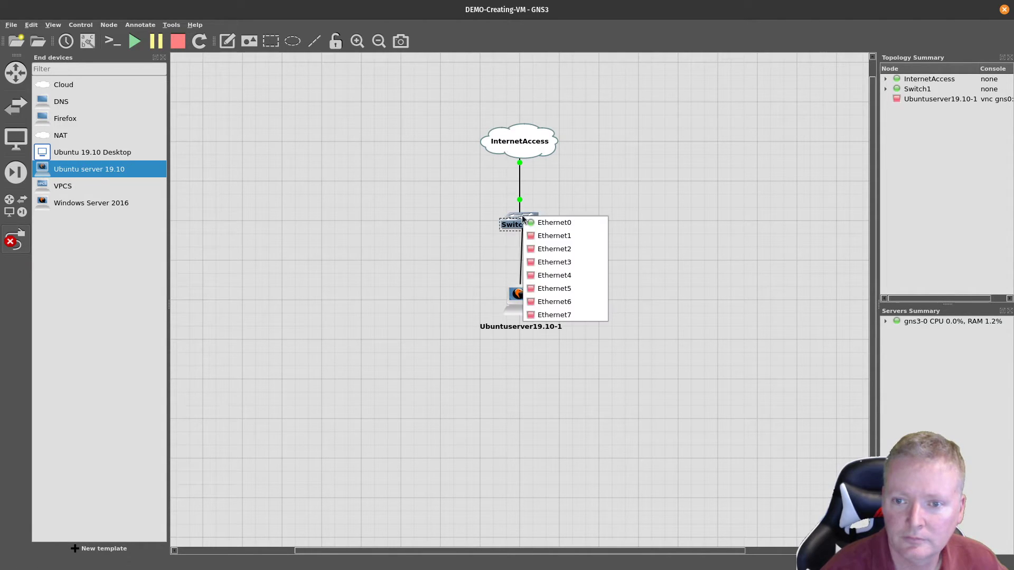
left_click(544, 234)
Step: Start the Ubuntu server node and open its console
right_click(512, 303)
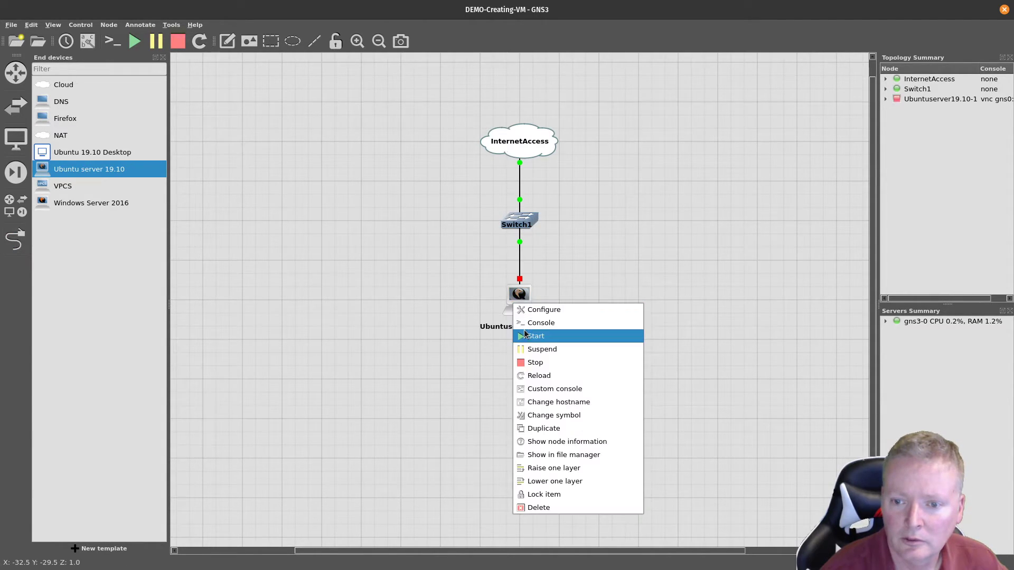
left_click(535, 335)
right_click(520, 304)
left_click(547, 323)
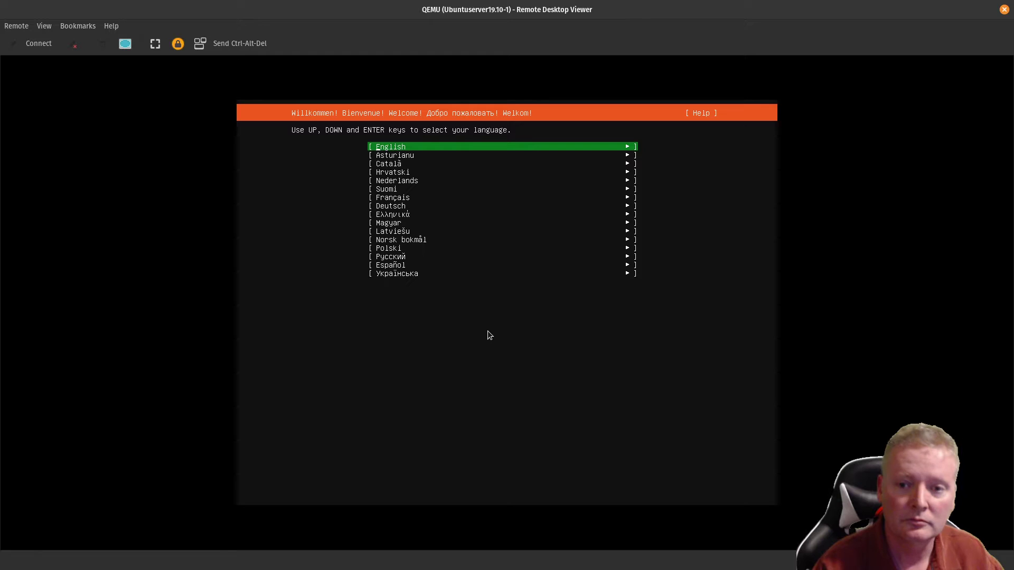
Step: Dismiss the connection prompt, pick English, and continue without updating the installer
key("ctrl+n")
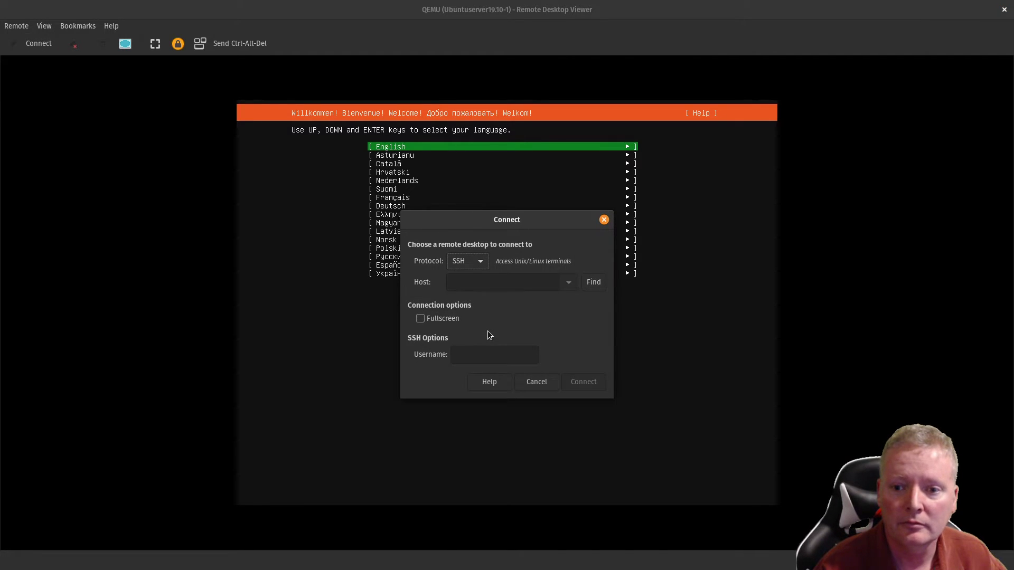
left_click(536, 382)
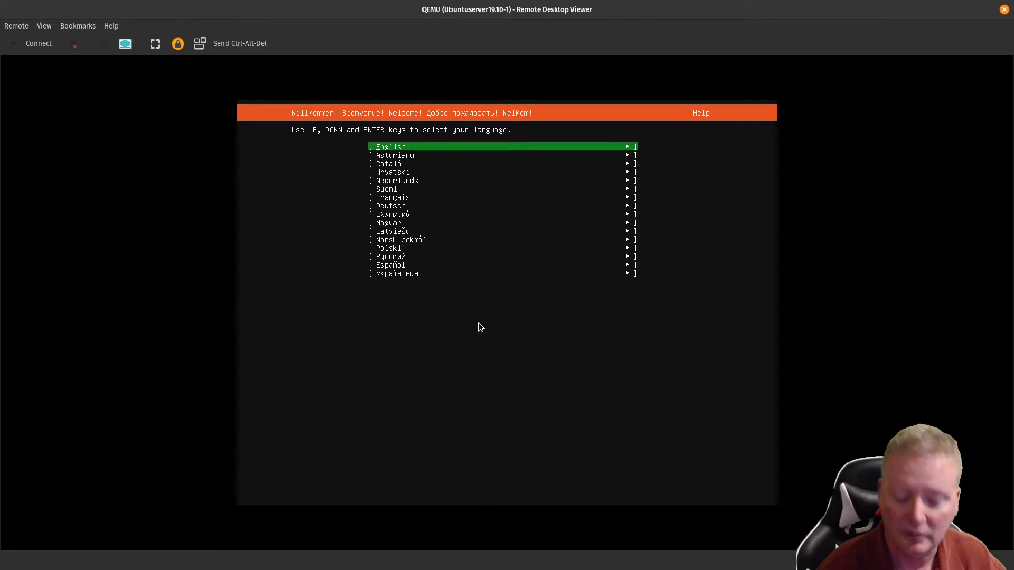
key("Return")
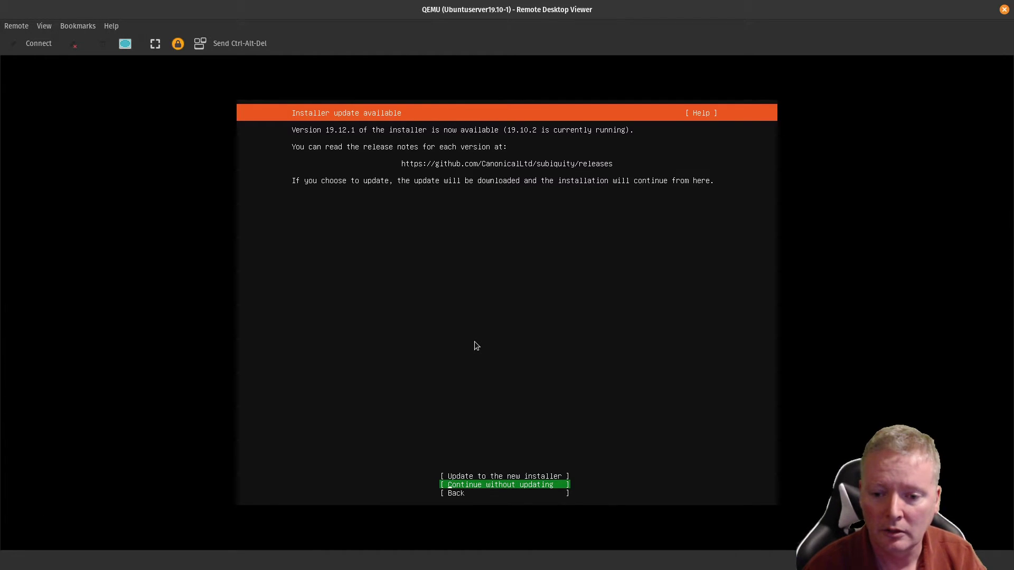
key("Up")
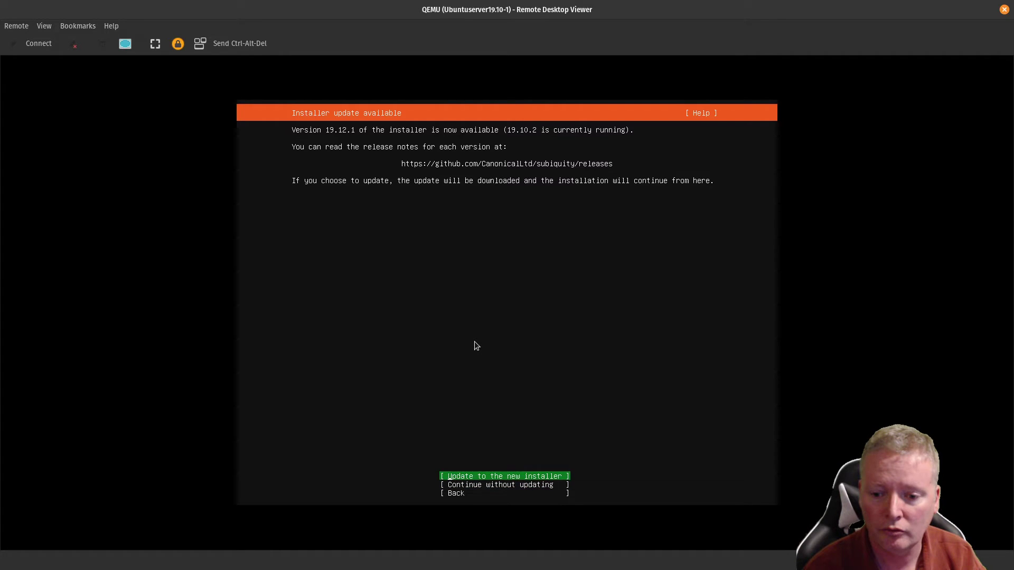
key("Down")
key("Return")
key("Return")
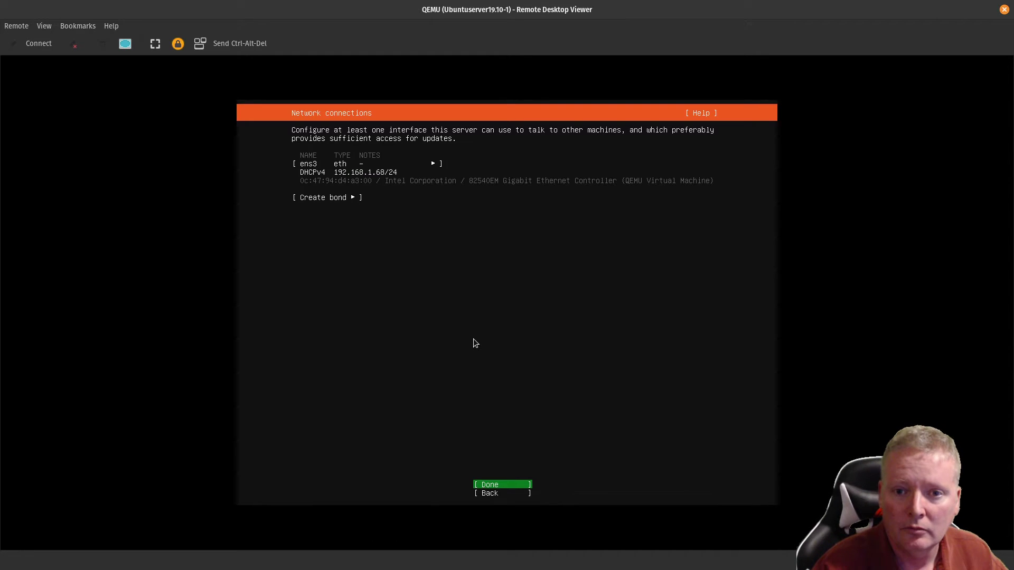
Step: Accept the default network, empty proxy, mirror and entire-disk layout, confirming the disk format
key("Return")
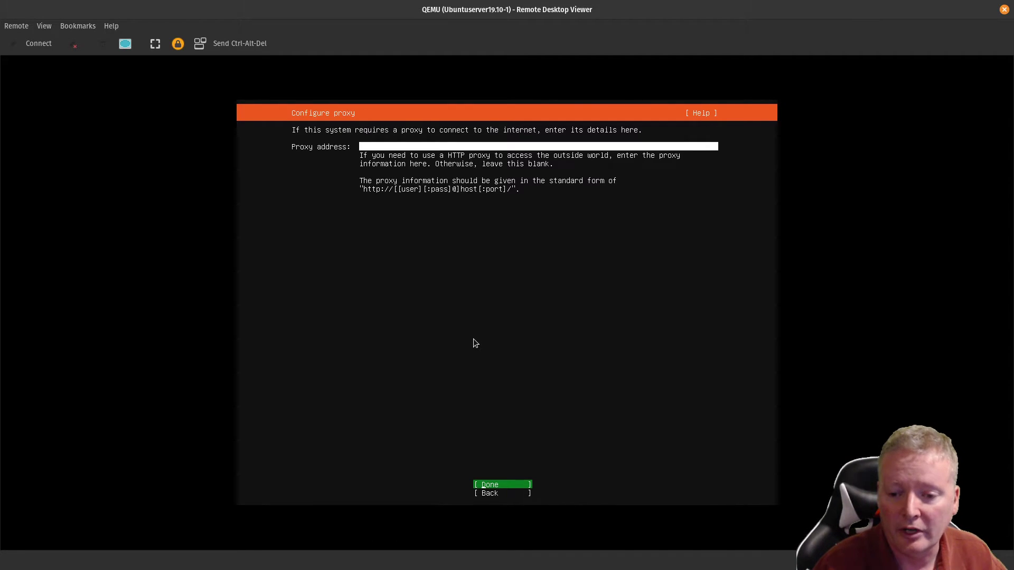
key("Return")
key("Return")
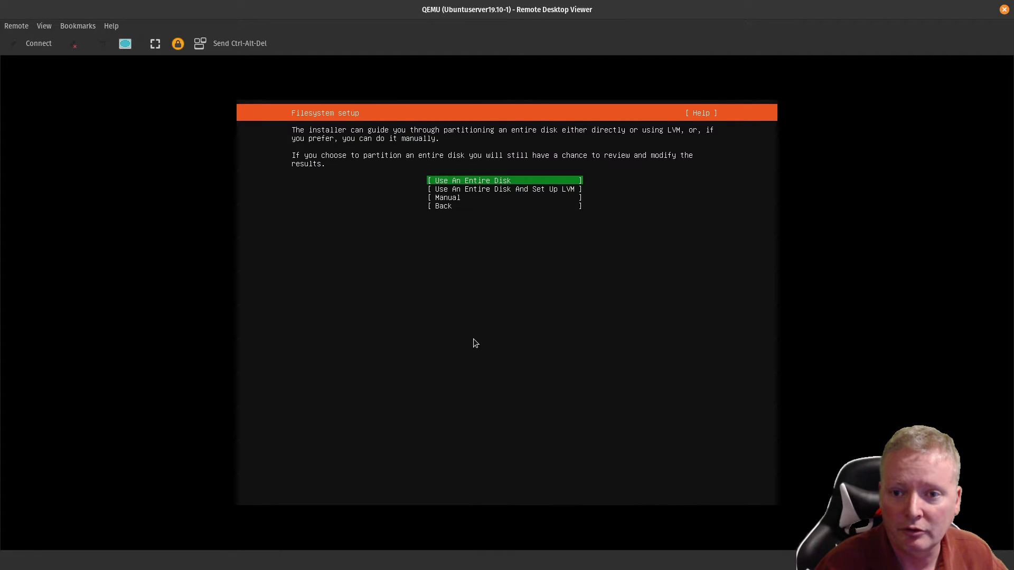
key("Return")
key("Return")
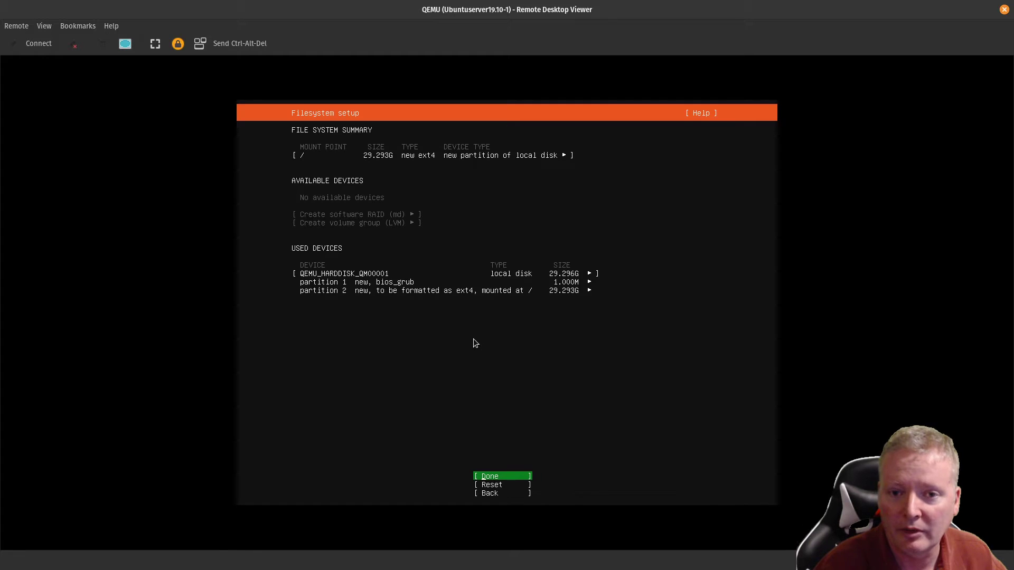
key("Return")
key("Down")
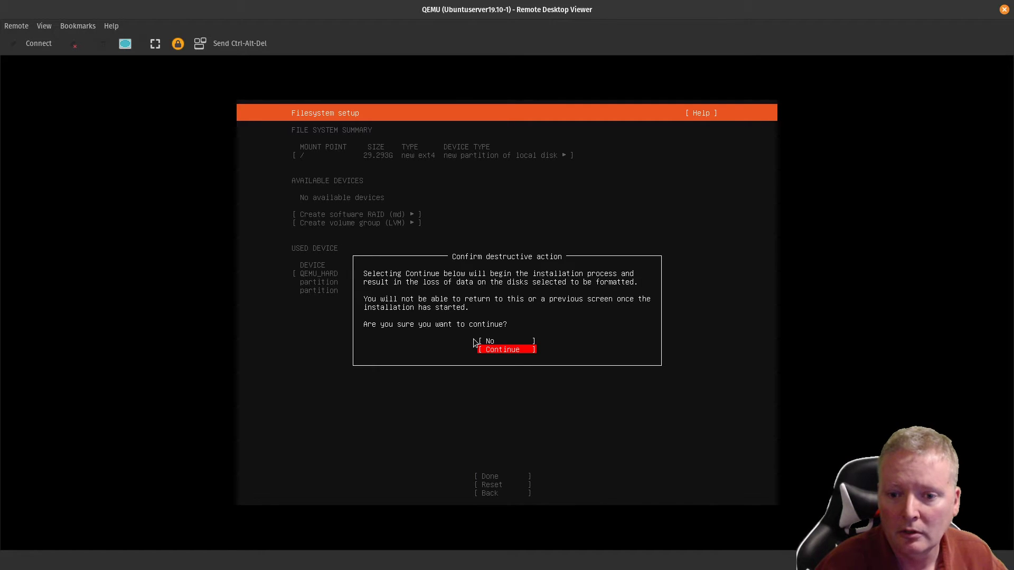
key("Return")
Step: Enter the user's full name and set the server name to gns3-demo-vm
type("Ea")
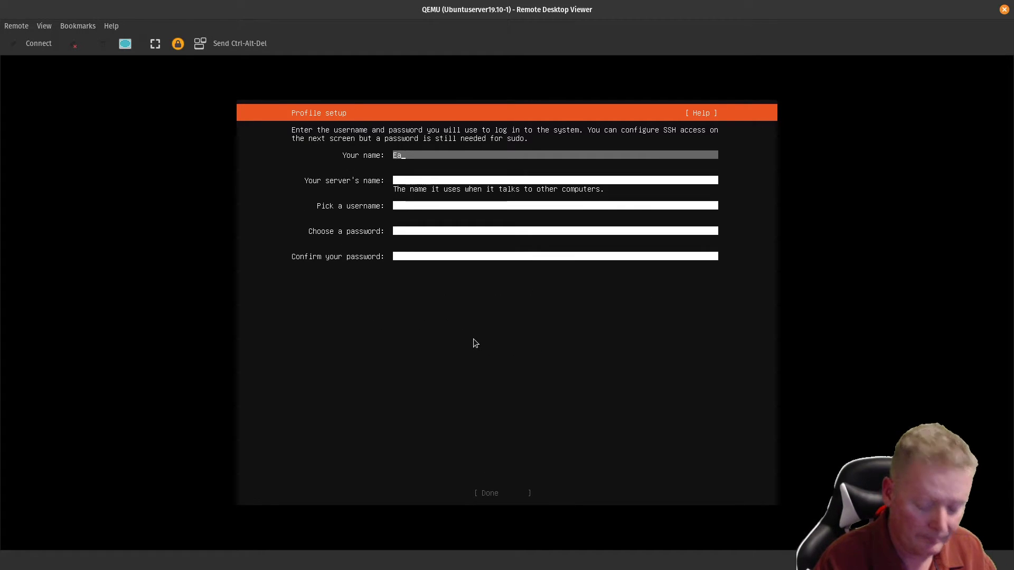
type("n Towne")
key("Tab")
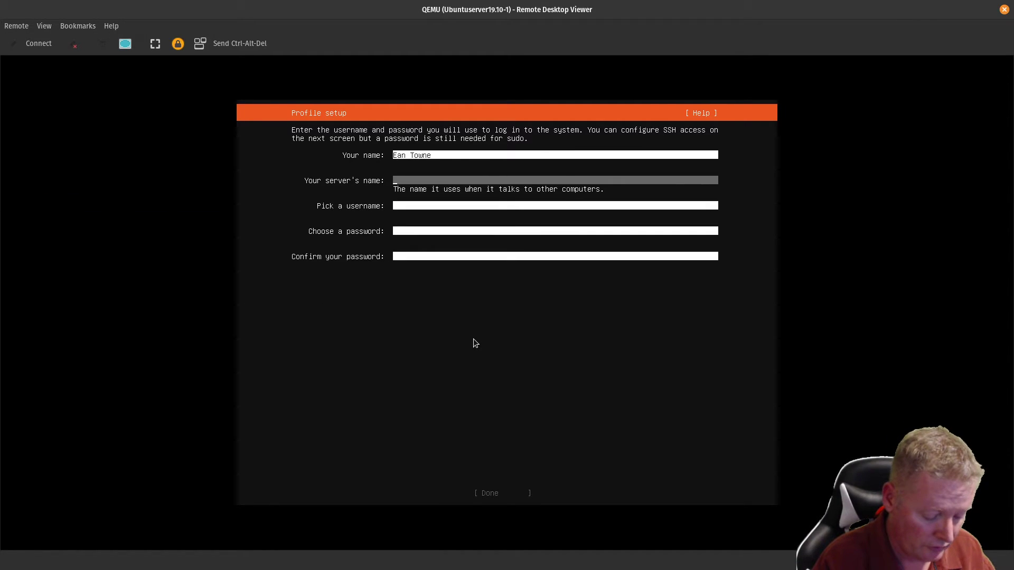
type("dem")
key("BackSpace")
key("BackSpace")
key("BackSpace")
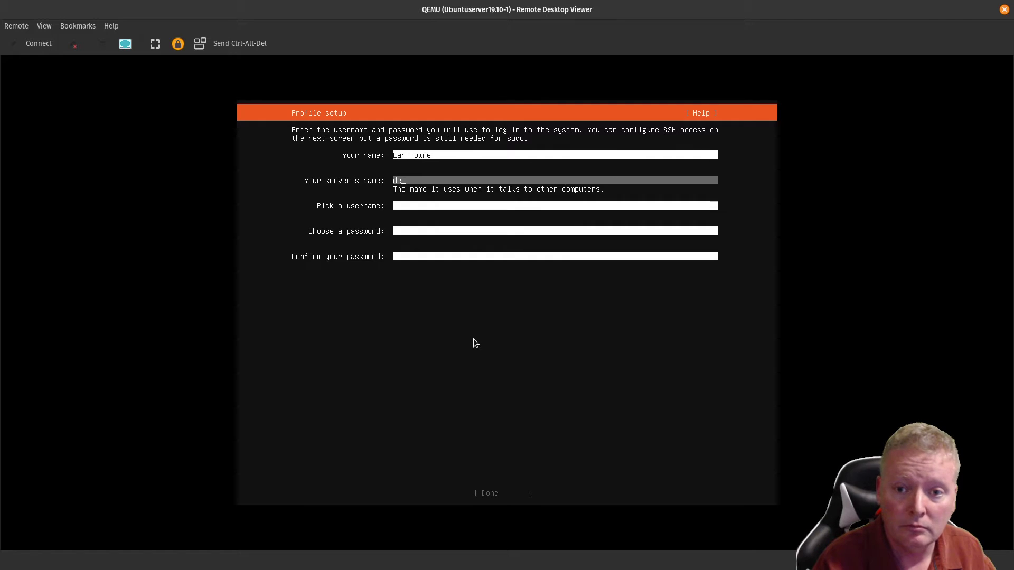
type("gns3-")
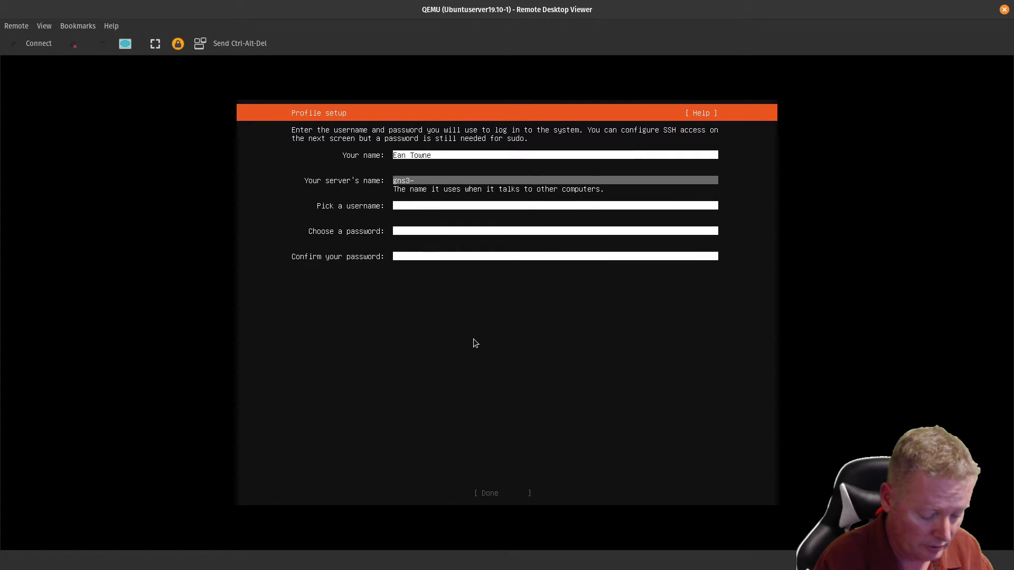
type("demo-vm")
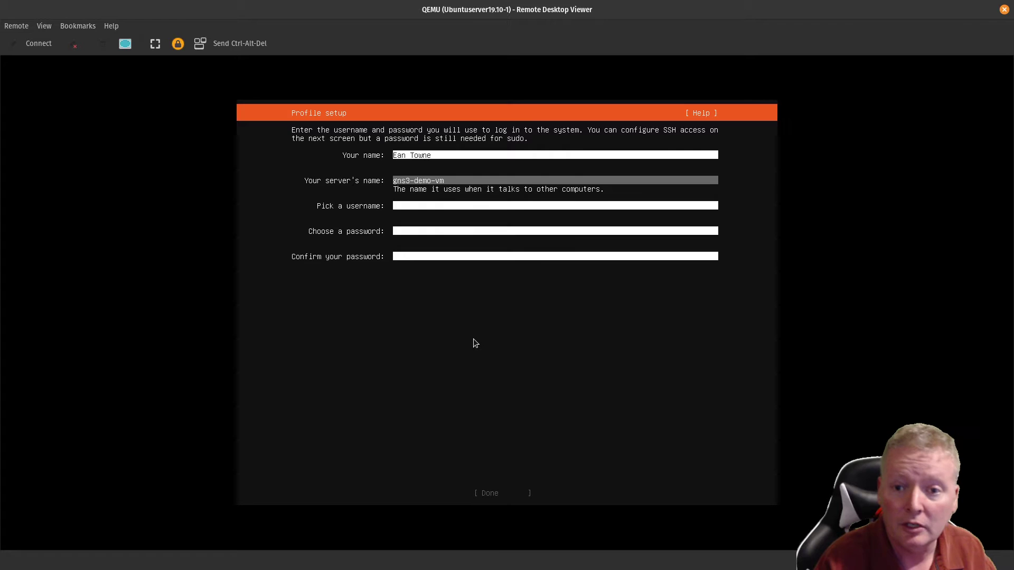
Step: Fill in the username, password and password confirmation, then finish the profile
key("Tab")
type("ean")
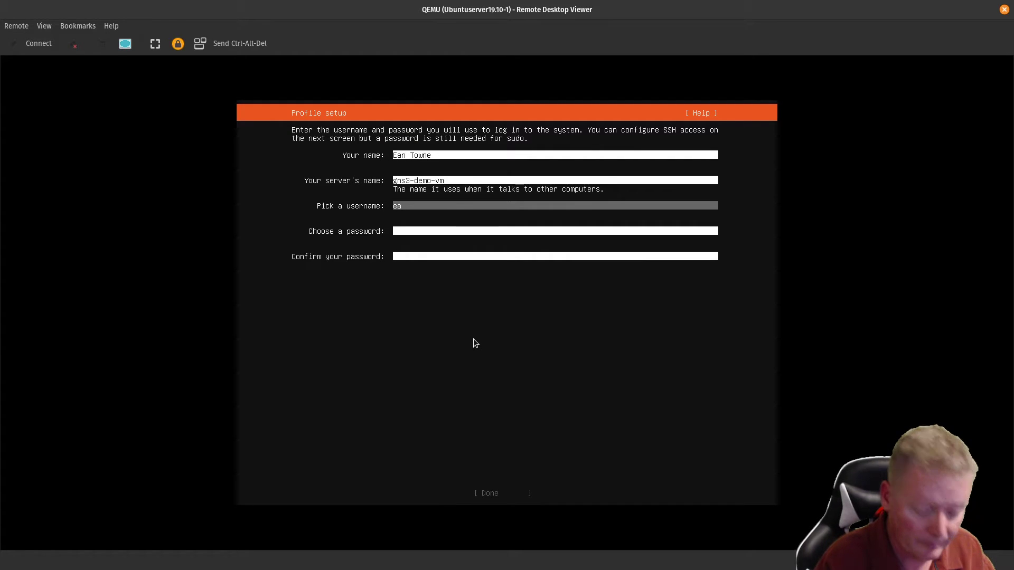
key("Tab")
type("*********")
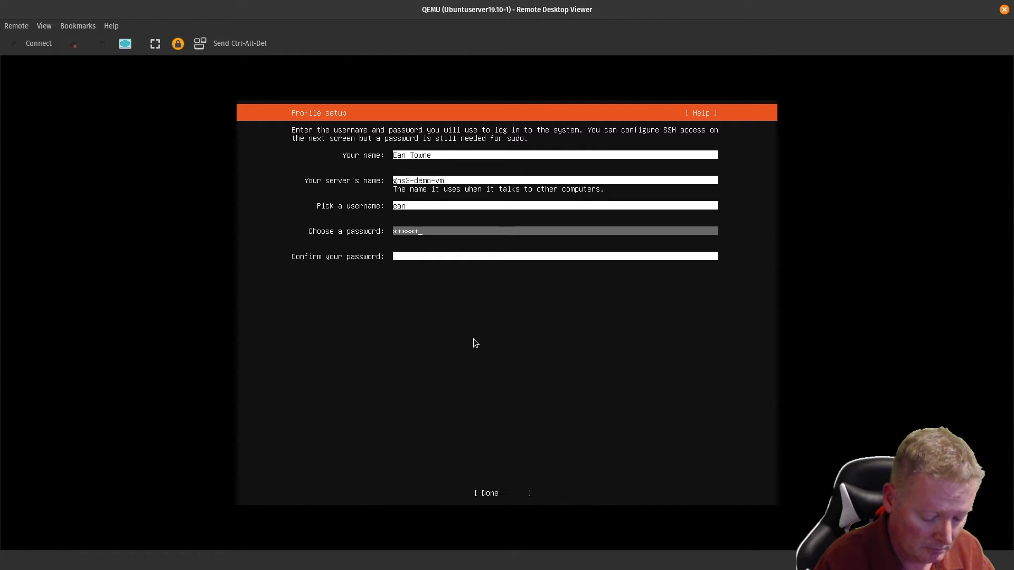
key("Tab")
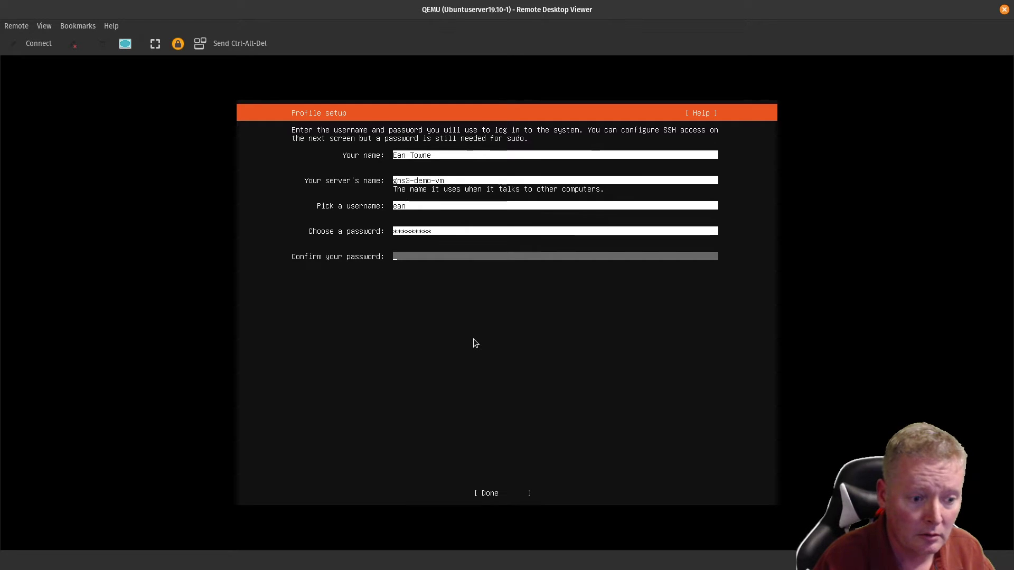
type("*********")
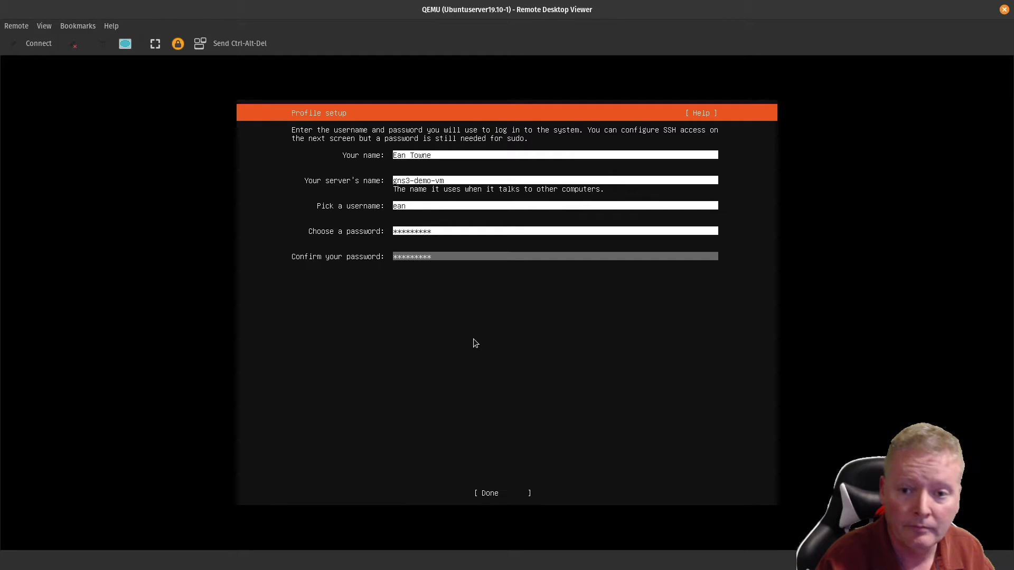
key("Tab")
key("Return")
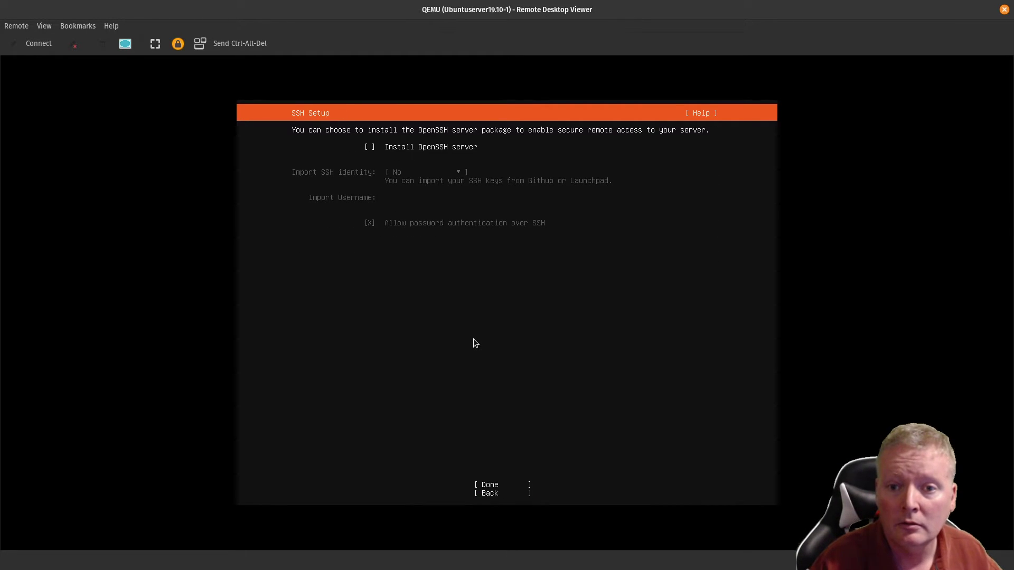
Step: Tick Install OpenSSH server, skip SSH identity import and featured snaps, and start installing
key("space")
key("Tab")
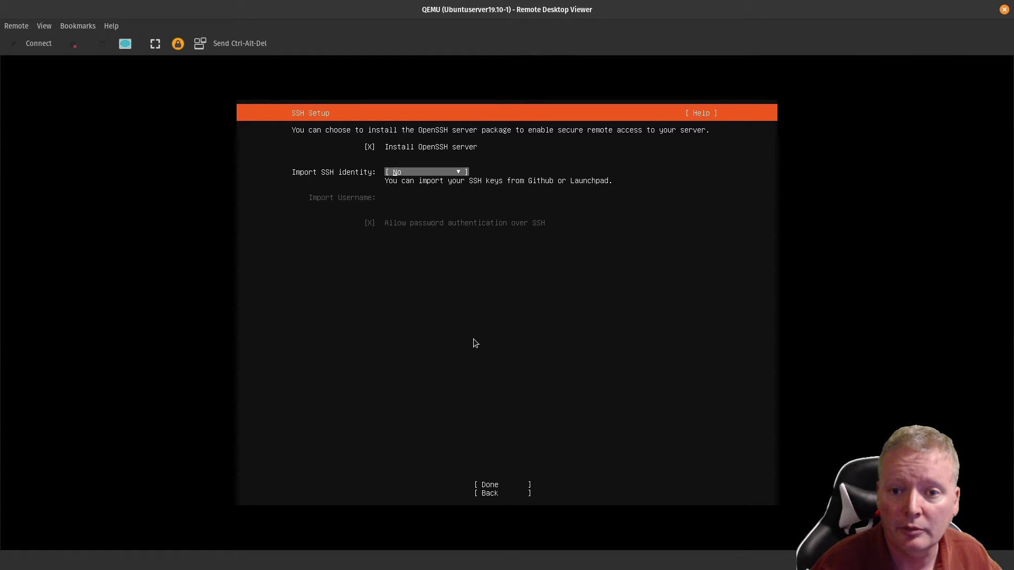
key("Tab")
key("Return")
key("Tab")
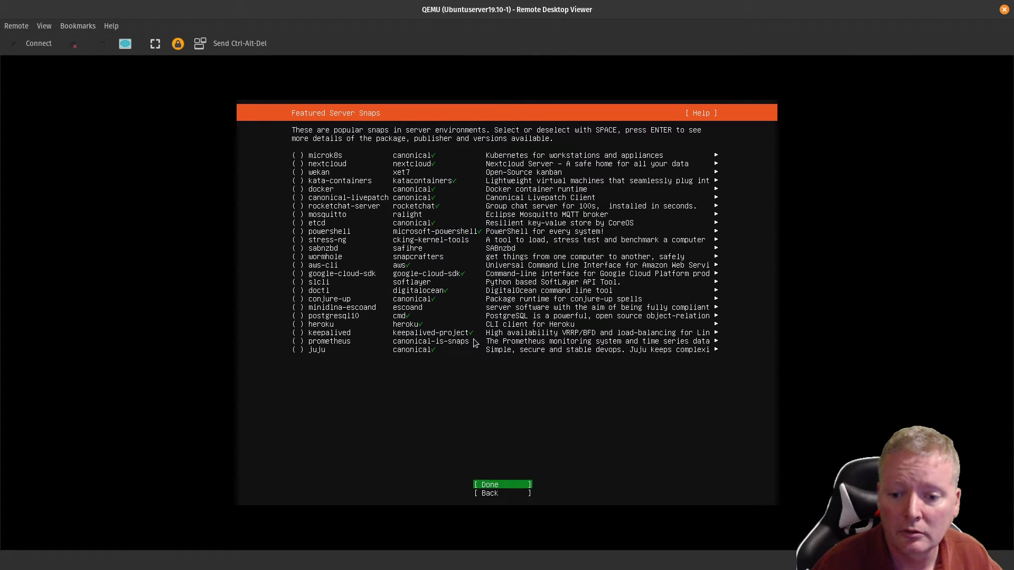
key("Return")
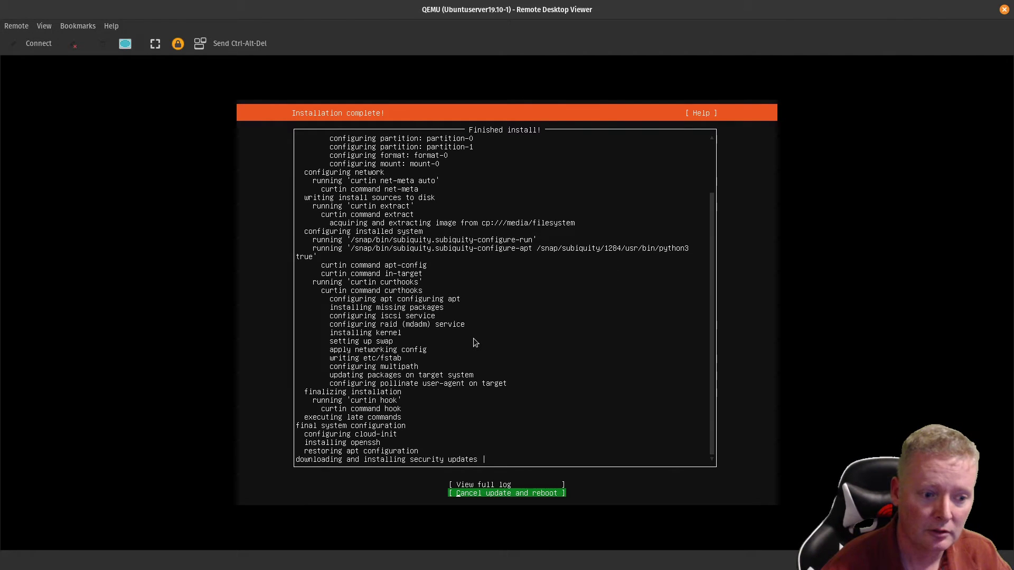
Step: Skip the security updates and reboot the freshly installed server
key("Return")
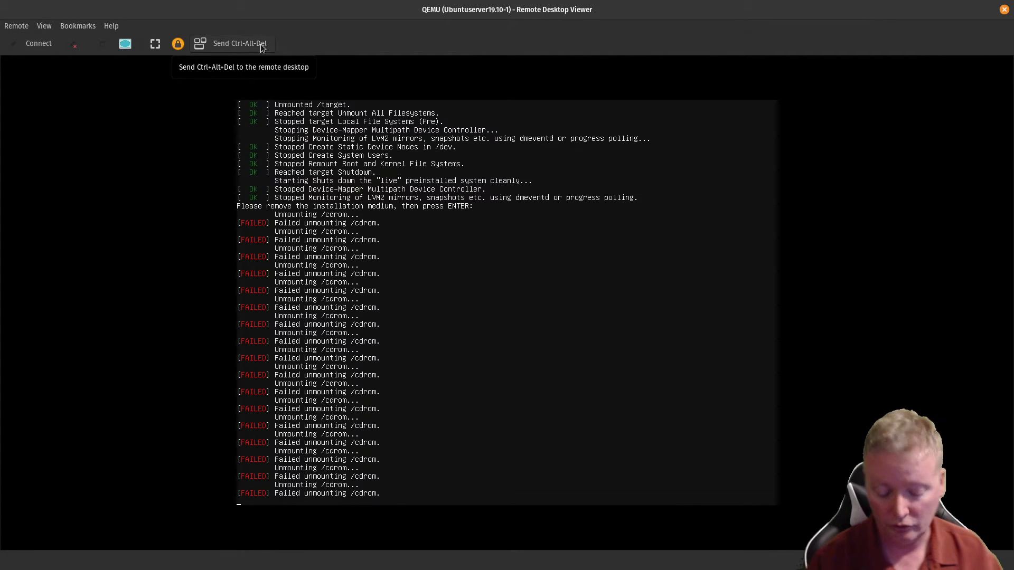
Step: Reboot the VM and log in at the console with the account's username and password
key("Return")
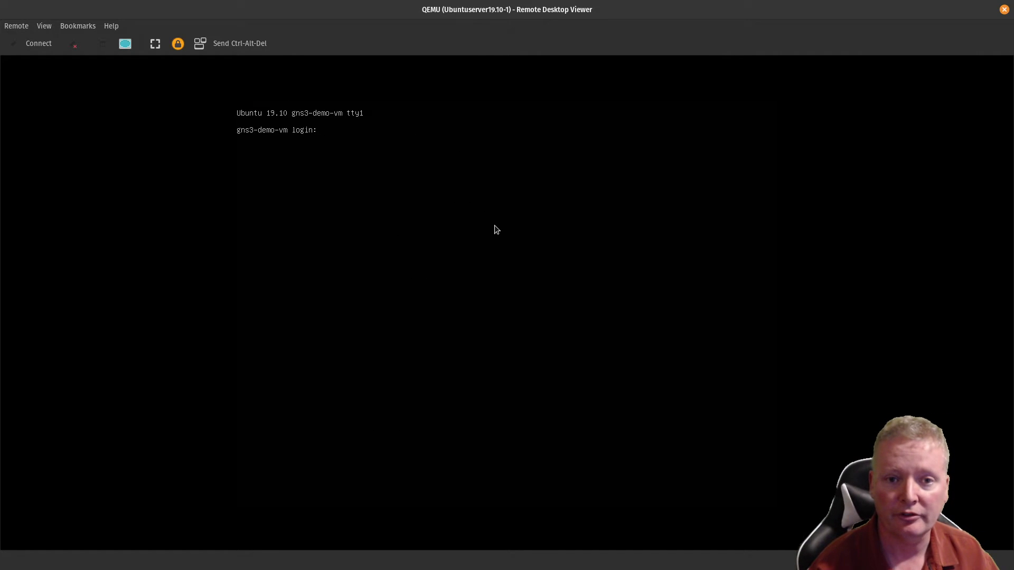
type("ean")
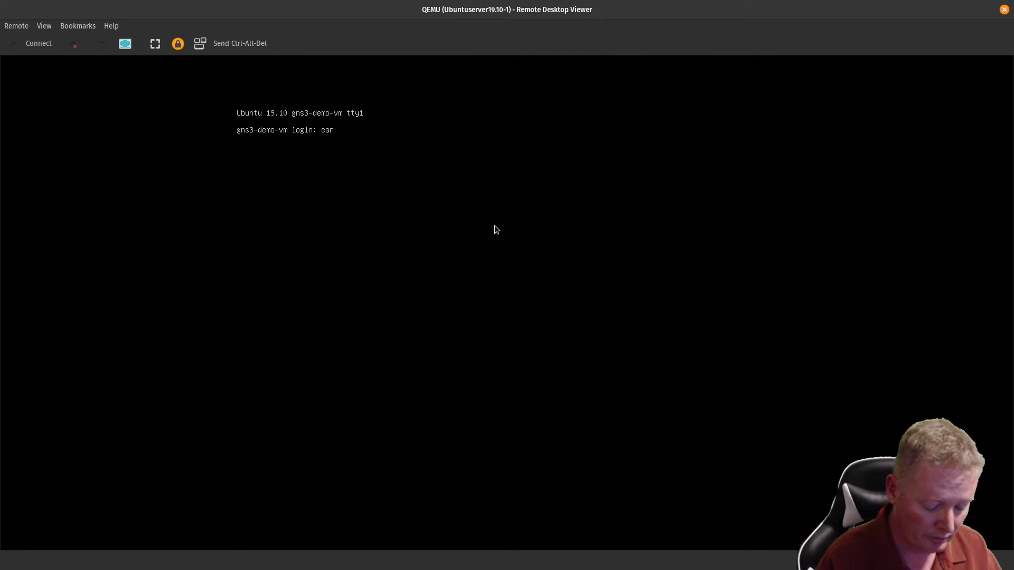
key("Return")
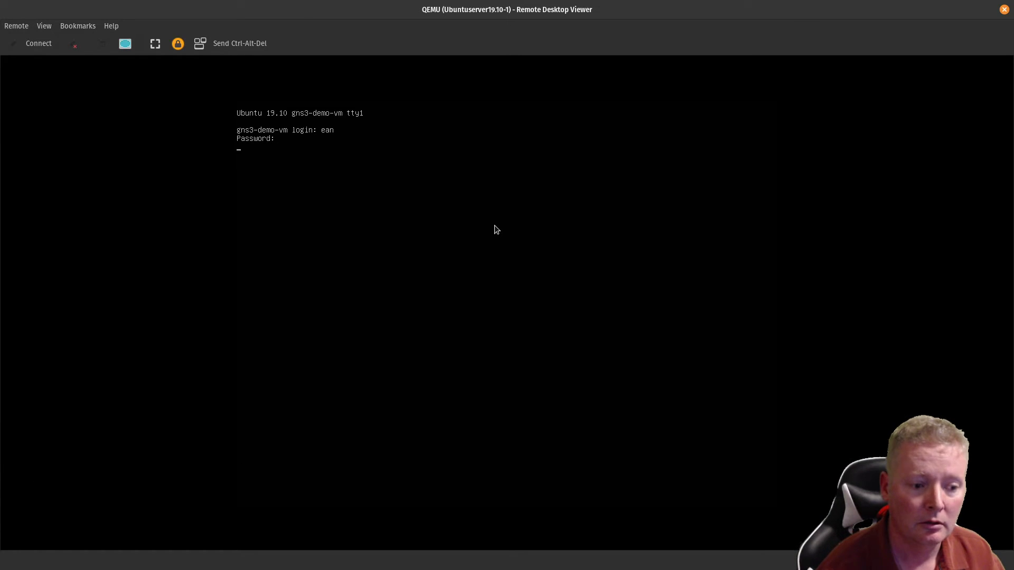
key("Return")
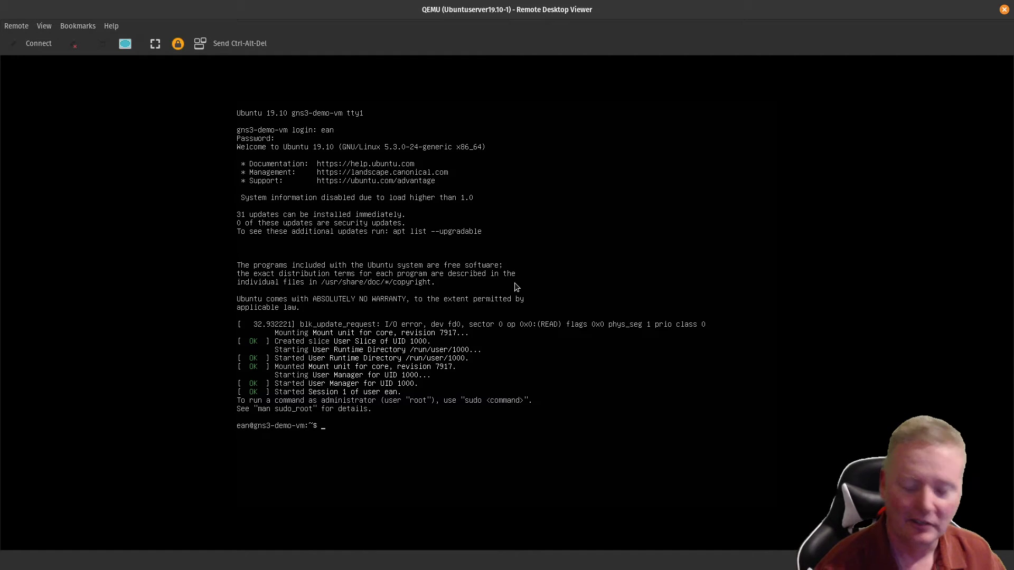
Step: Run ip addr to confirm ens3 at 192.168.1.68, then minimize the console viewer
type("ip addr")
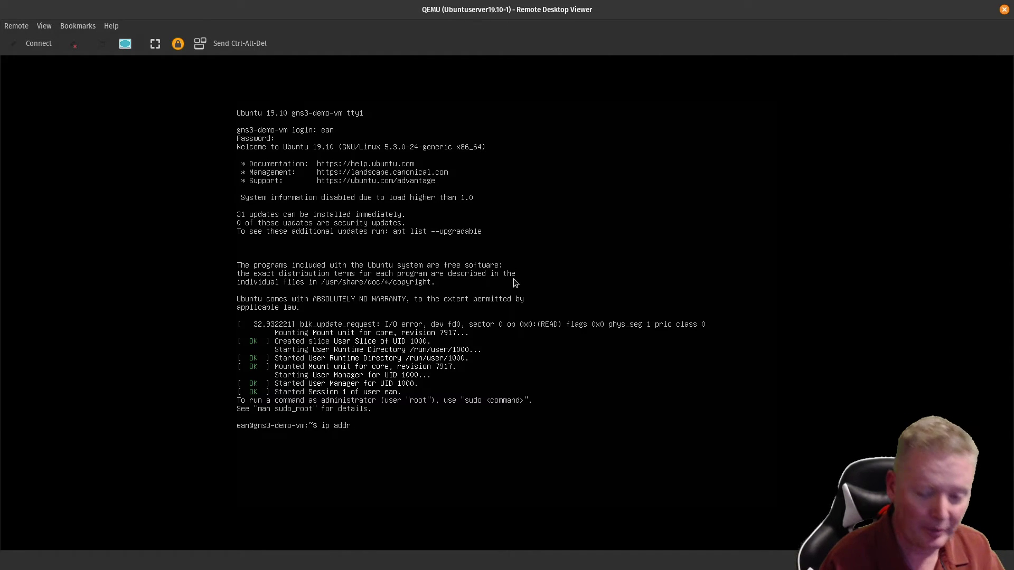
key("Return")
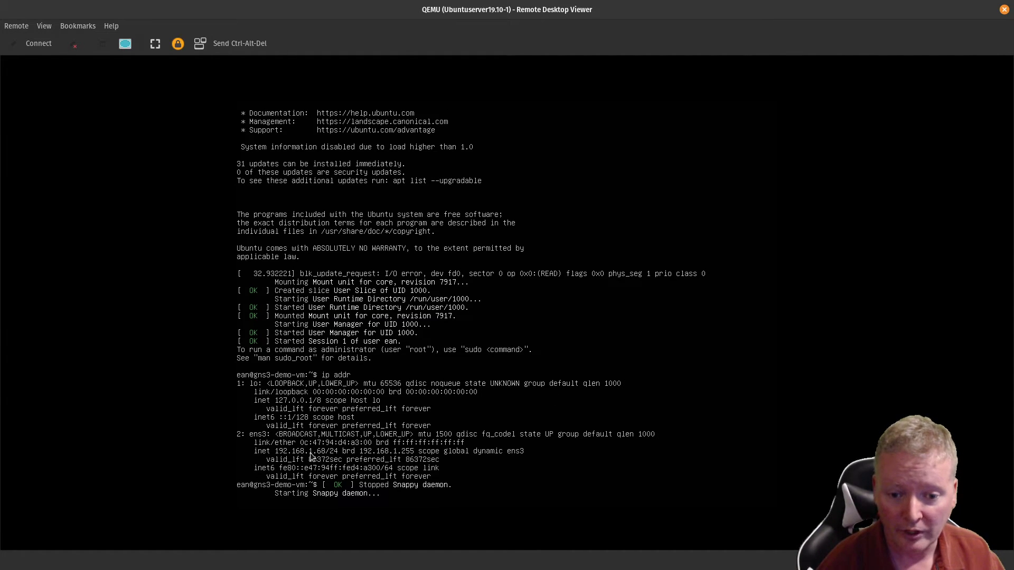
left_click(912, 12)
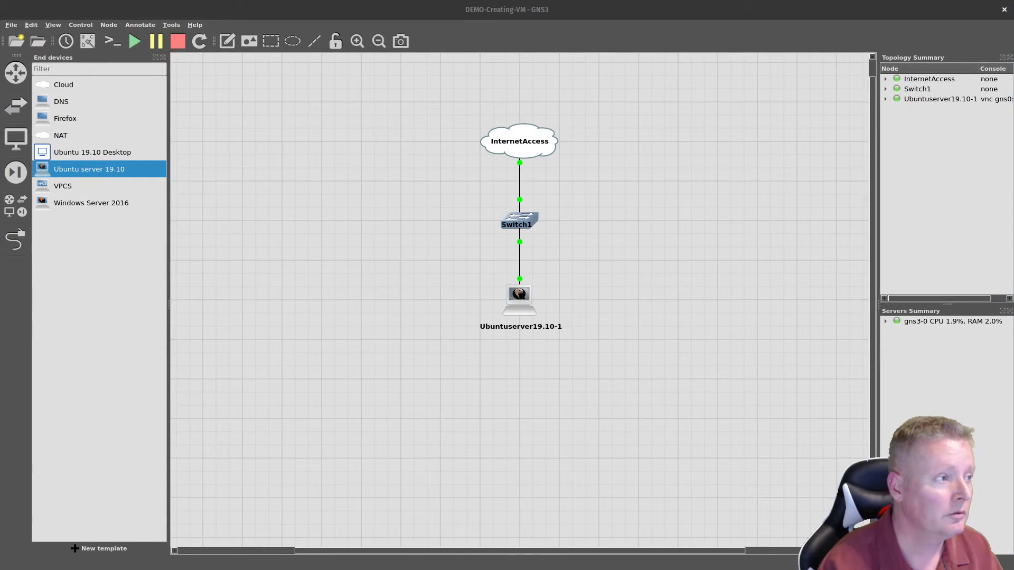
Step: SSH into the server at 192.168.1.68, accepting its host key and entering the password
left_click_drag(0, 145, 628, 91)
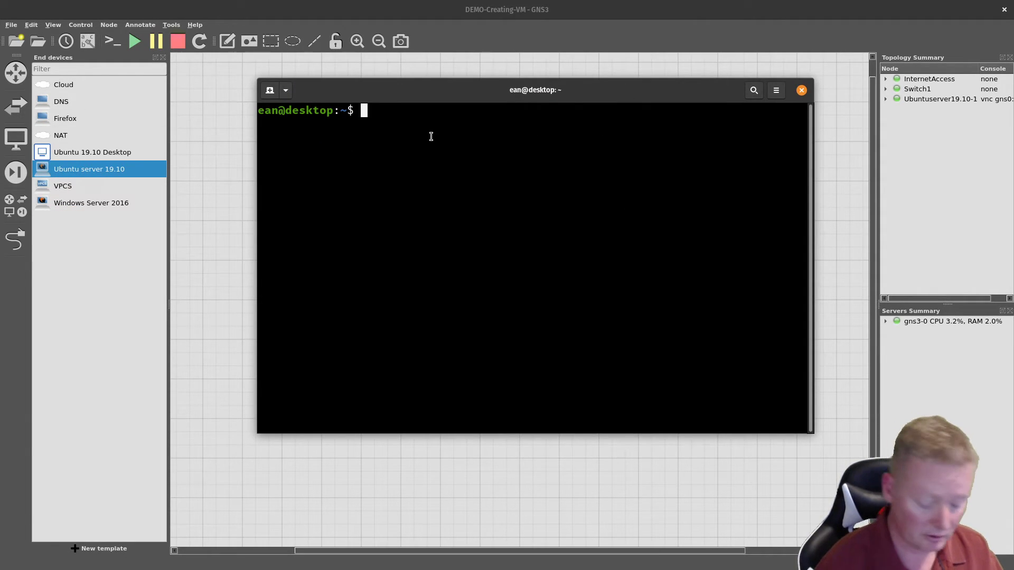
type("ssh ea")
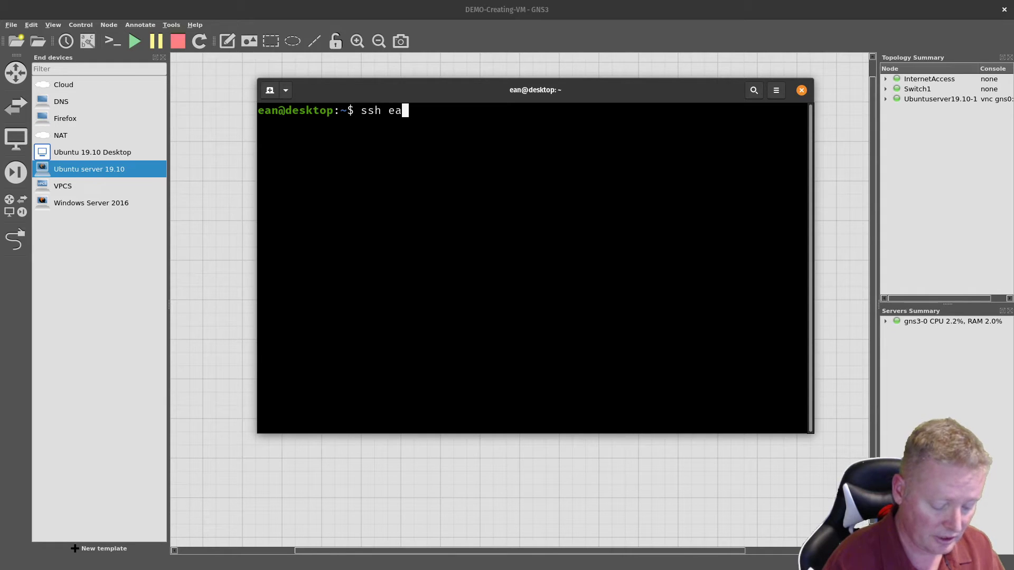
type("n@192.1")
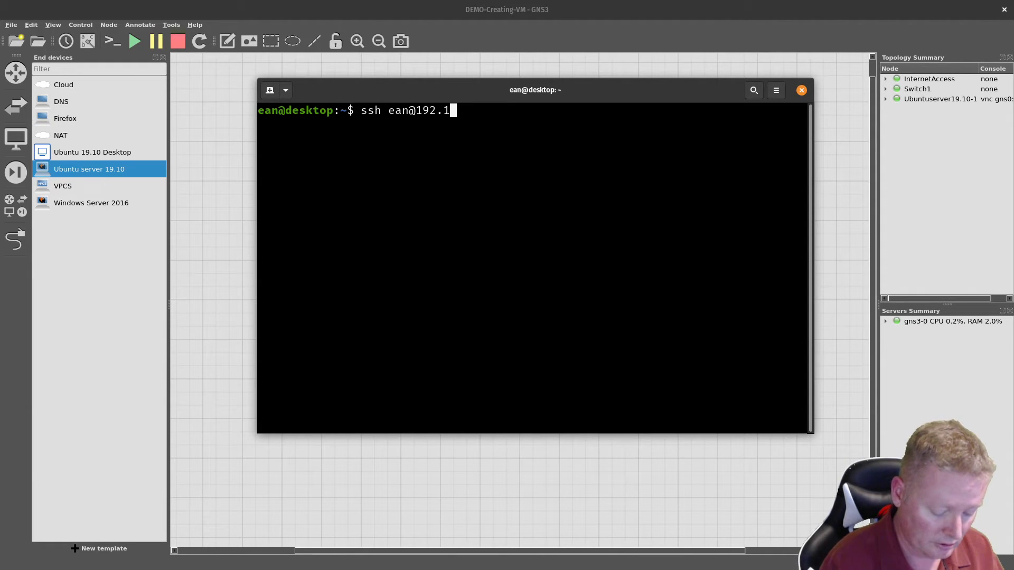
type("68.1.")
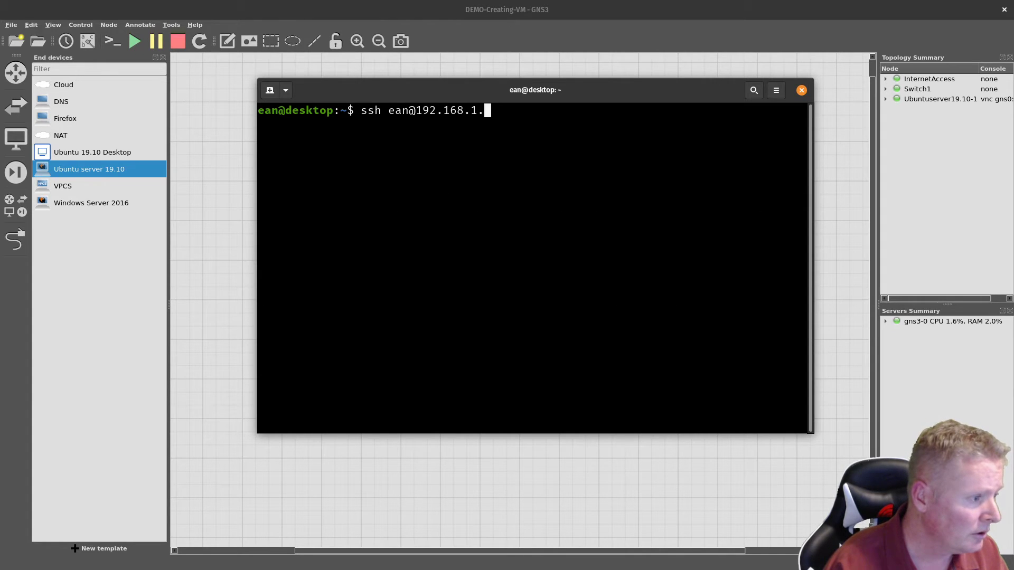
type("68")
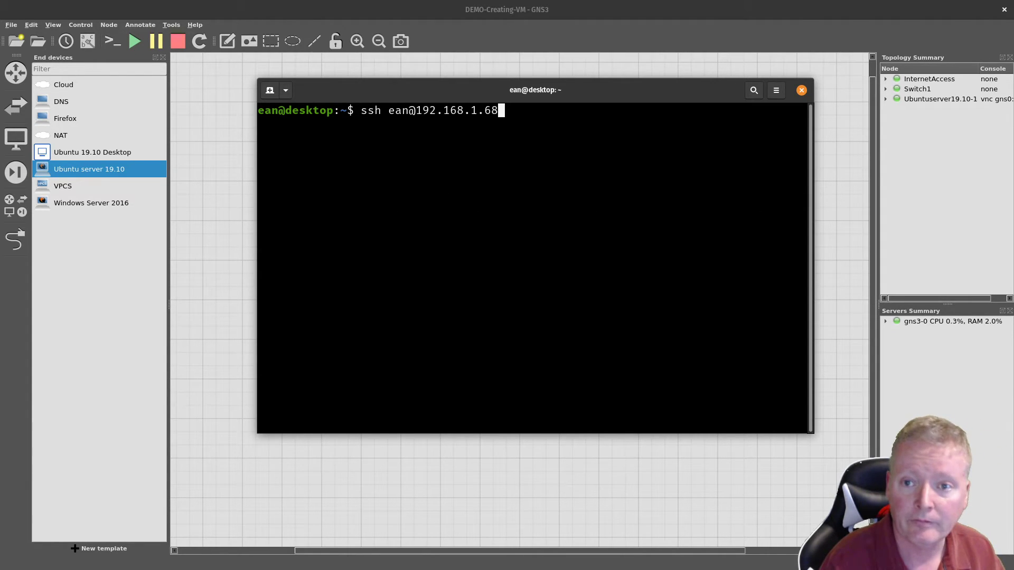
key("Return")
type("ye")
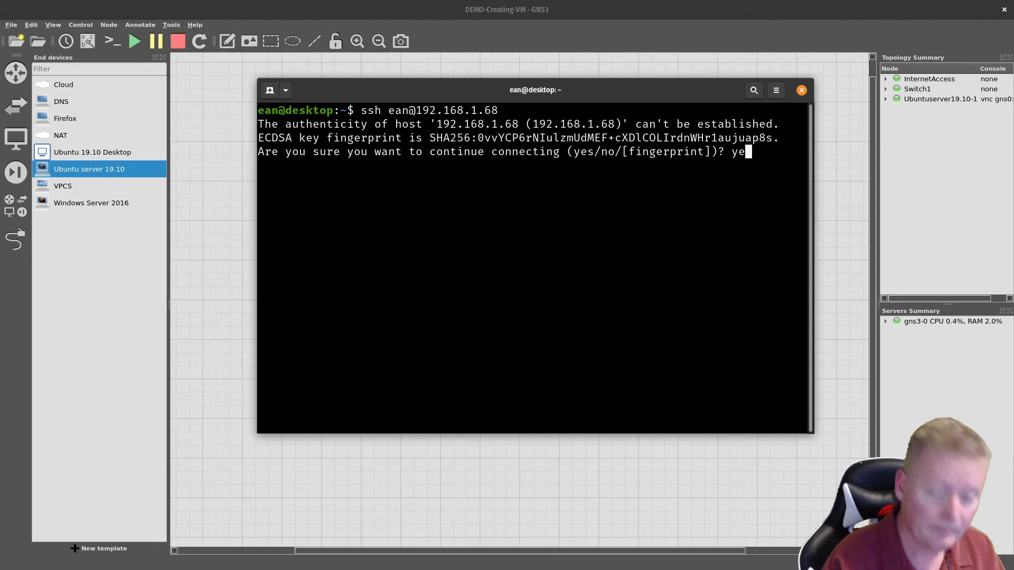
type("s")
key("Return")
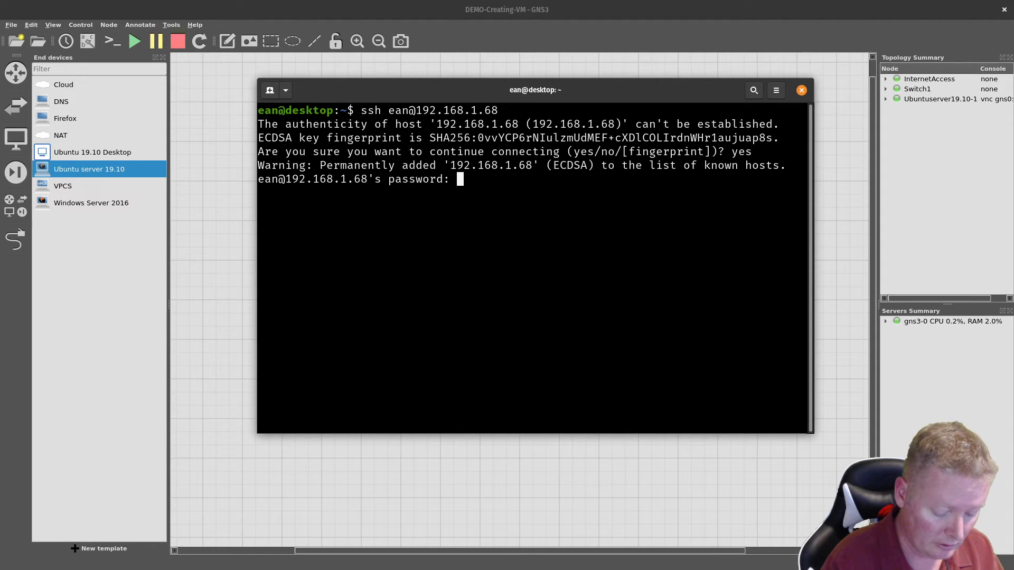
key("Return")
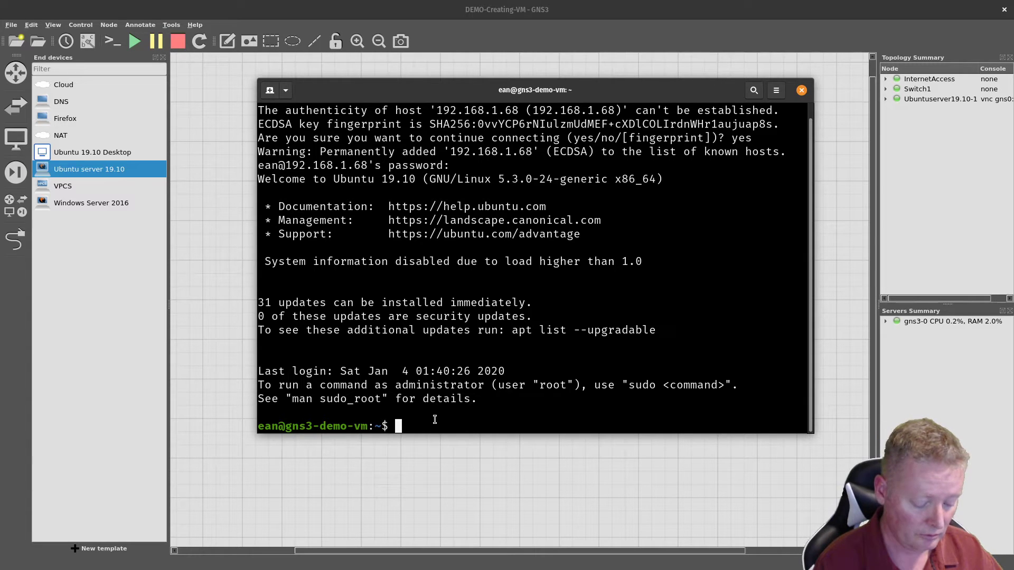
Step: Run sudo poweroff and enter the sudo password to shut the server down
type("sudo p")
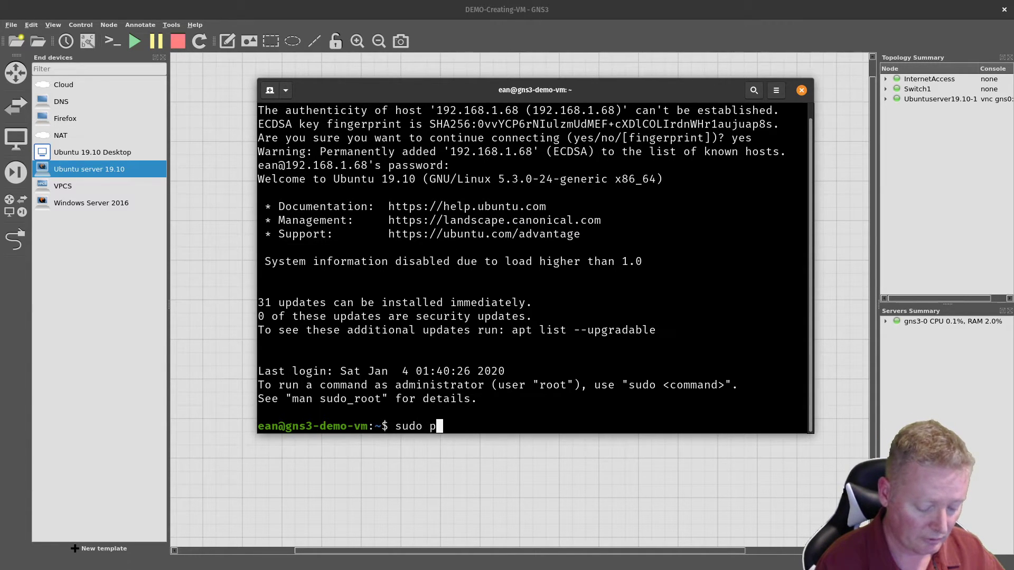
type("oweroff")
key("Return")
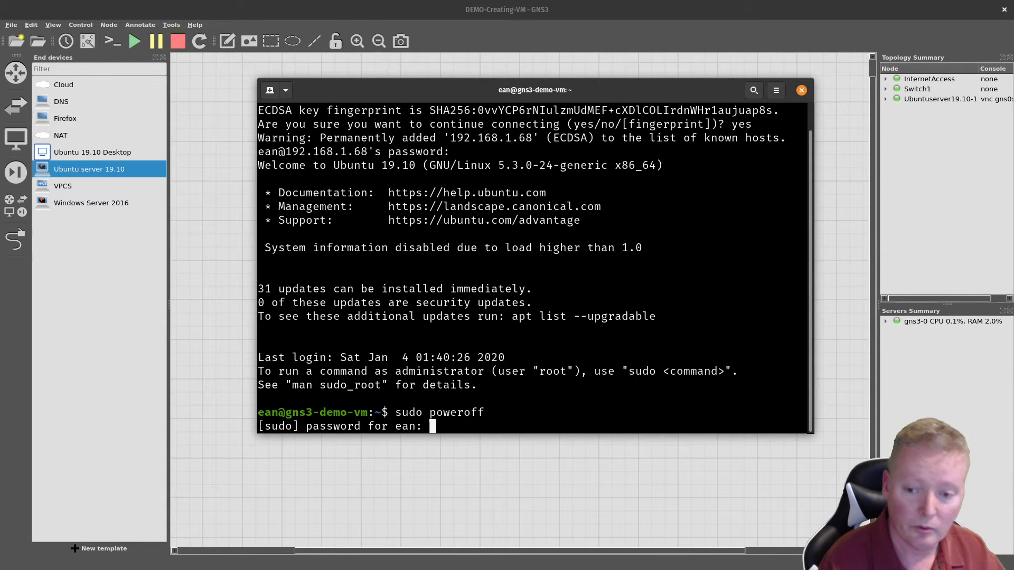
key("Return")
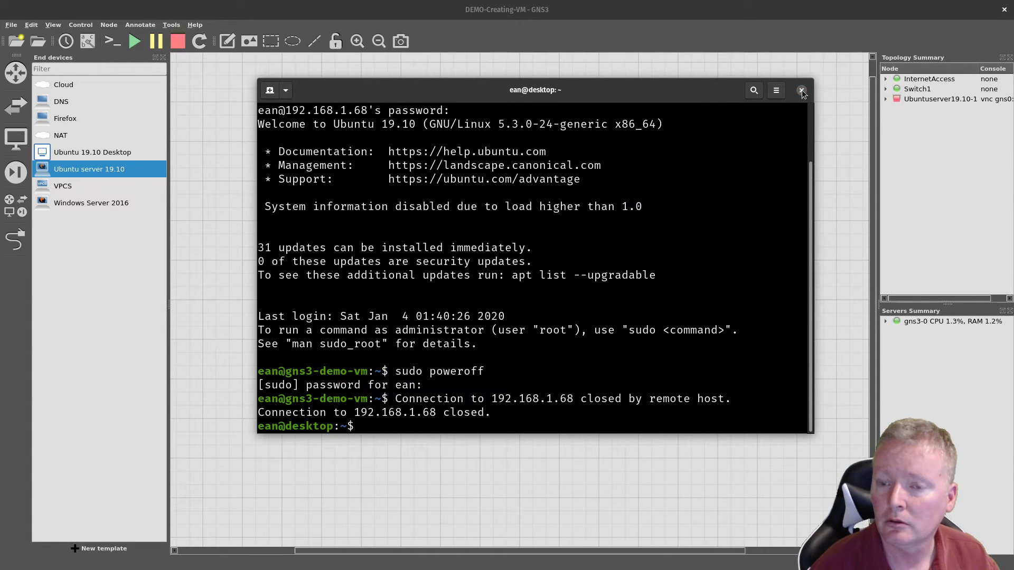
Step: Attempt to delete the locked Ubuntu server node, then stop all devices in the project
left_click_drag(574, 85, 0, 104)
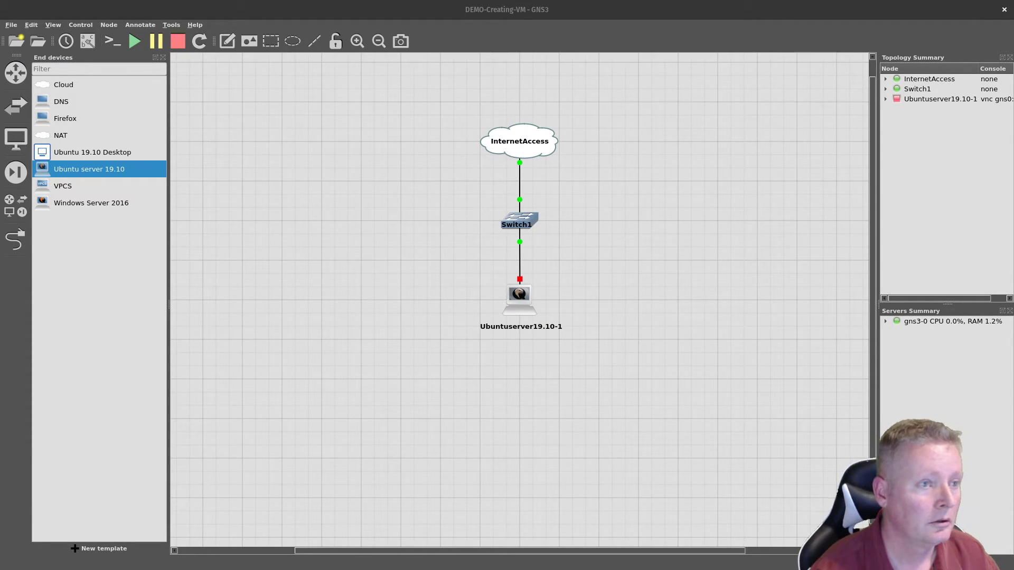
left_click(396, 239)
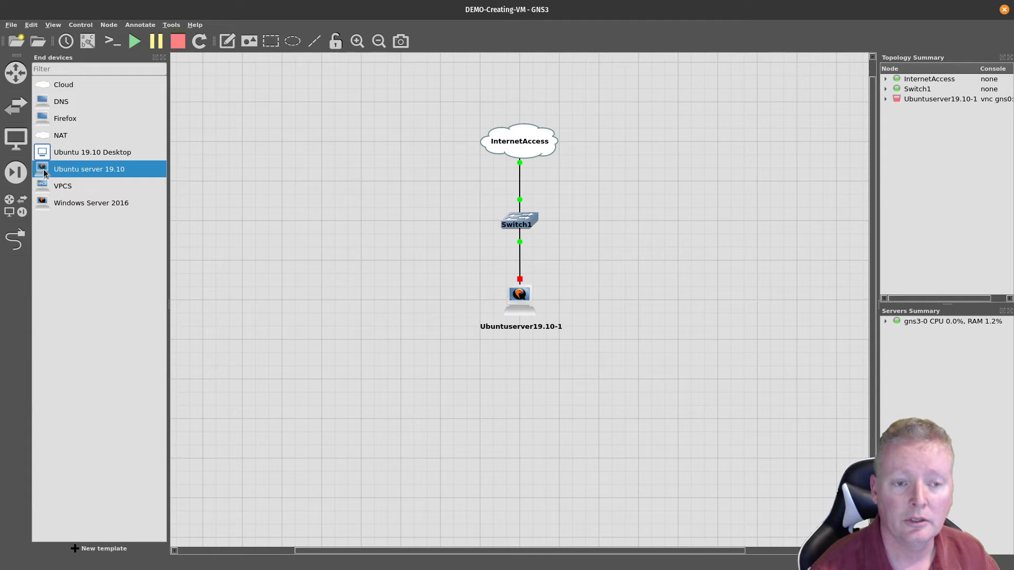
right_click(522, 305)
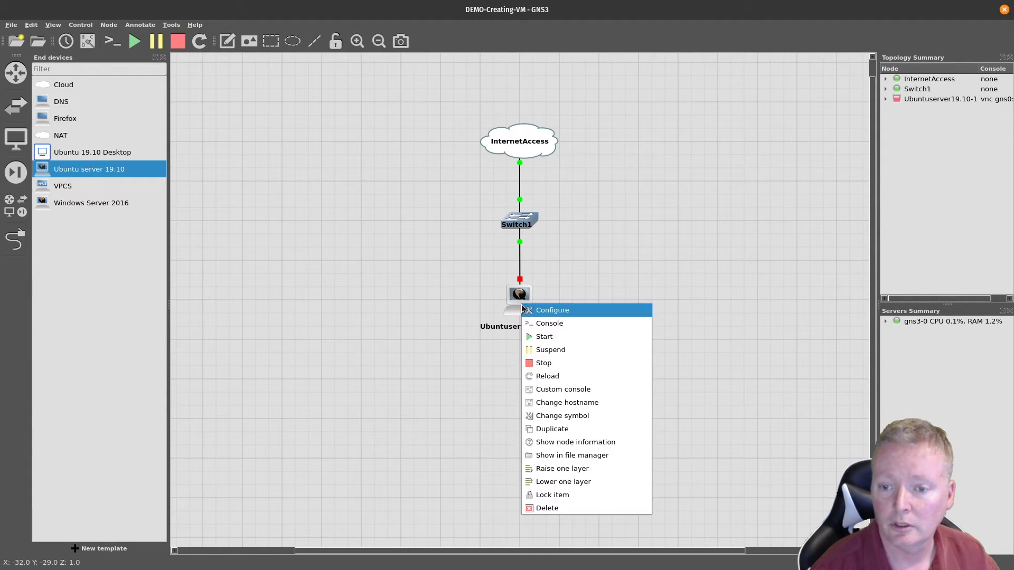
left_click(523, 506)
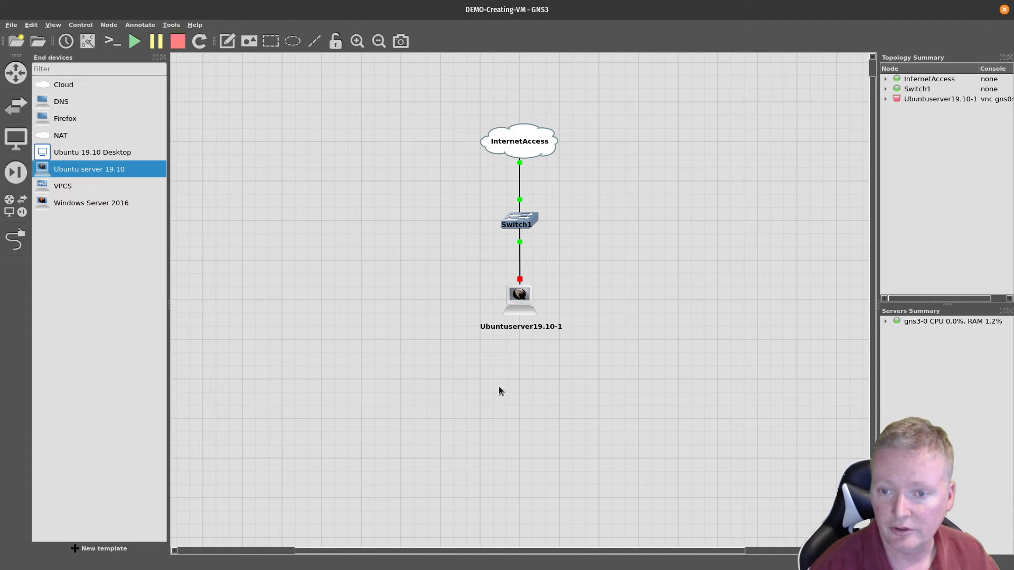
right_click(519, 305)
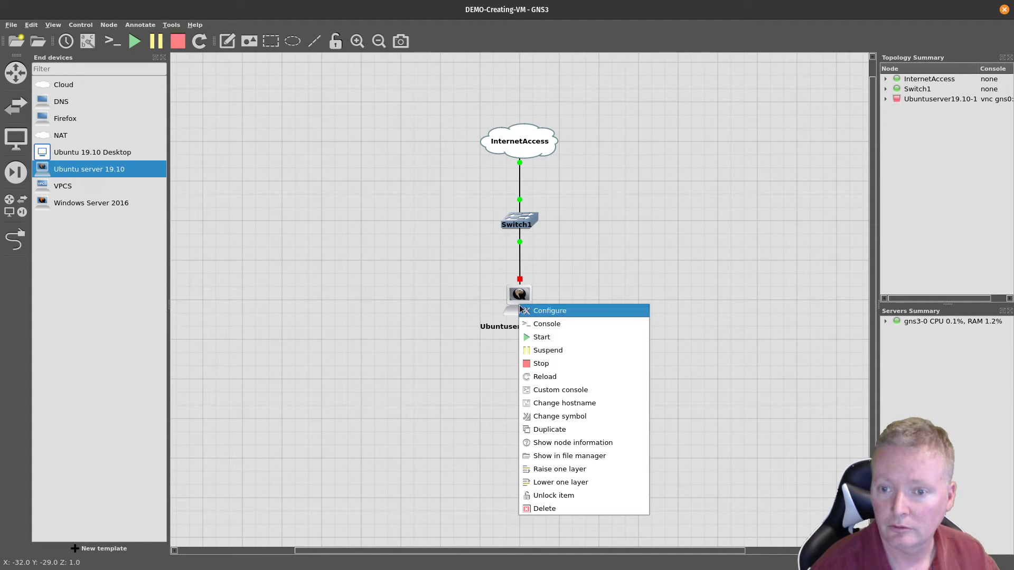
left_click(540, 509)
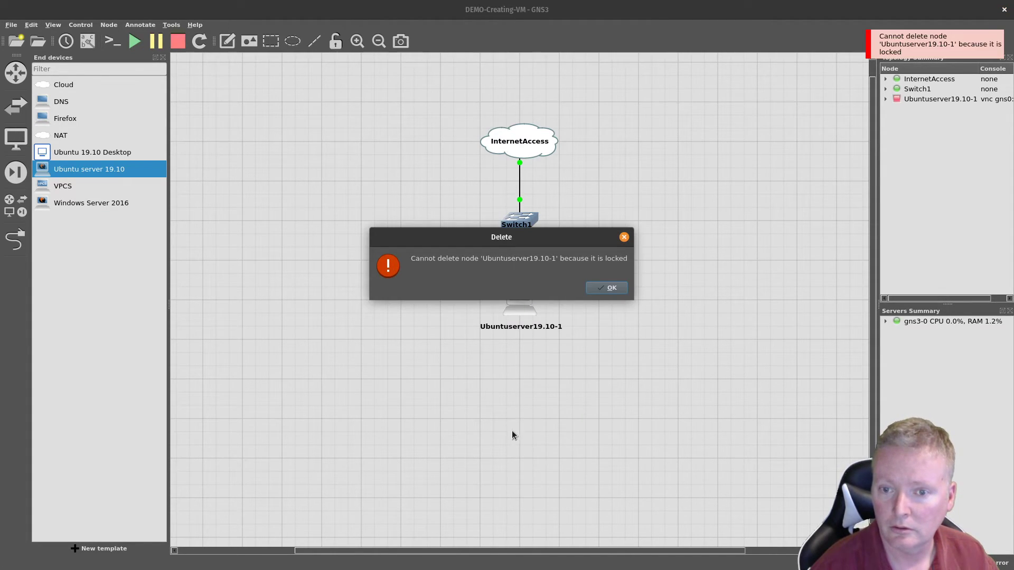
left_click(608, 288)
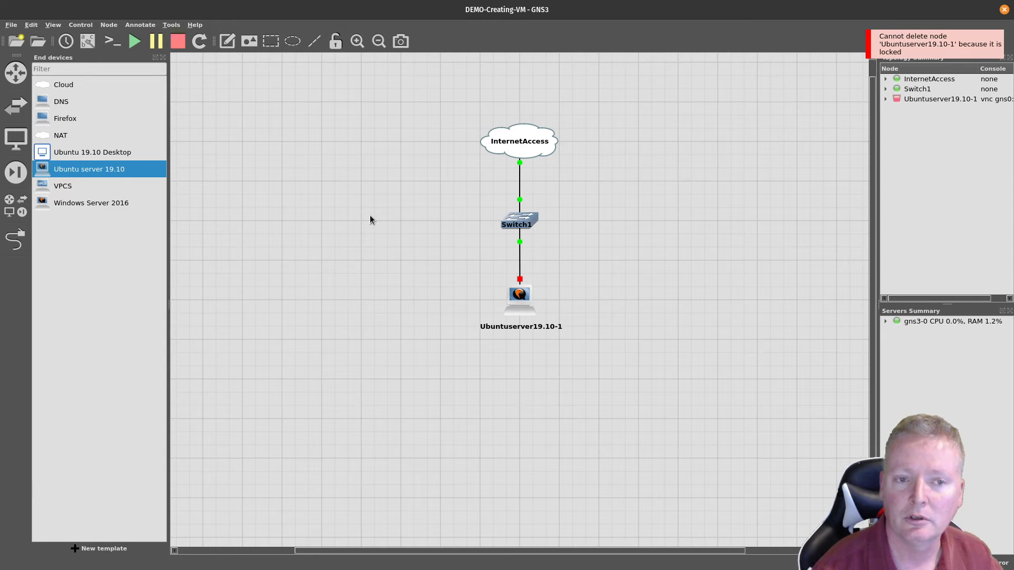
left_click(174, 43)
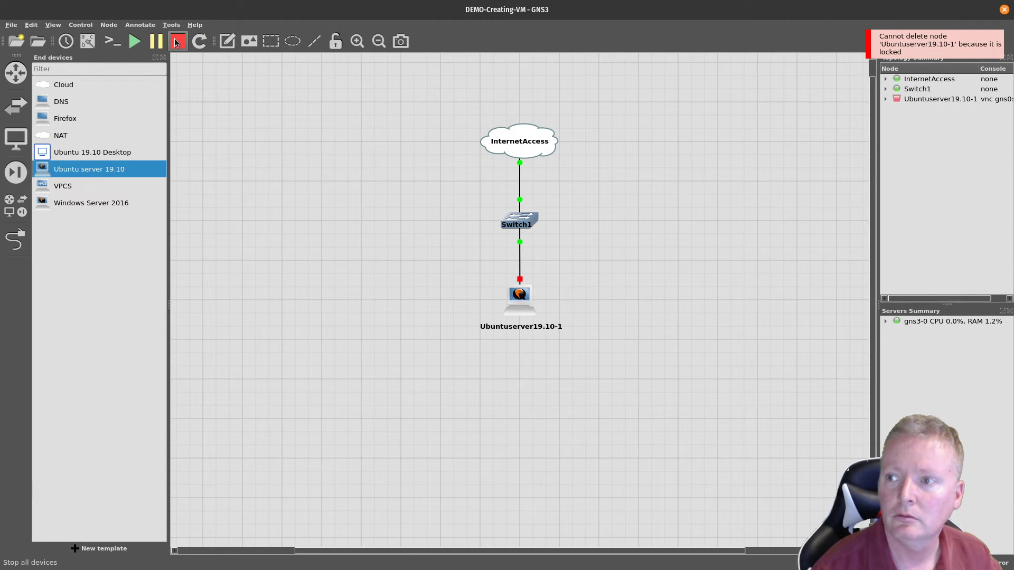
Step: Unlock Ubuntuserver19.10-1 and permanently delete it
right_click(513, 302)
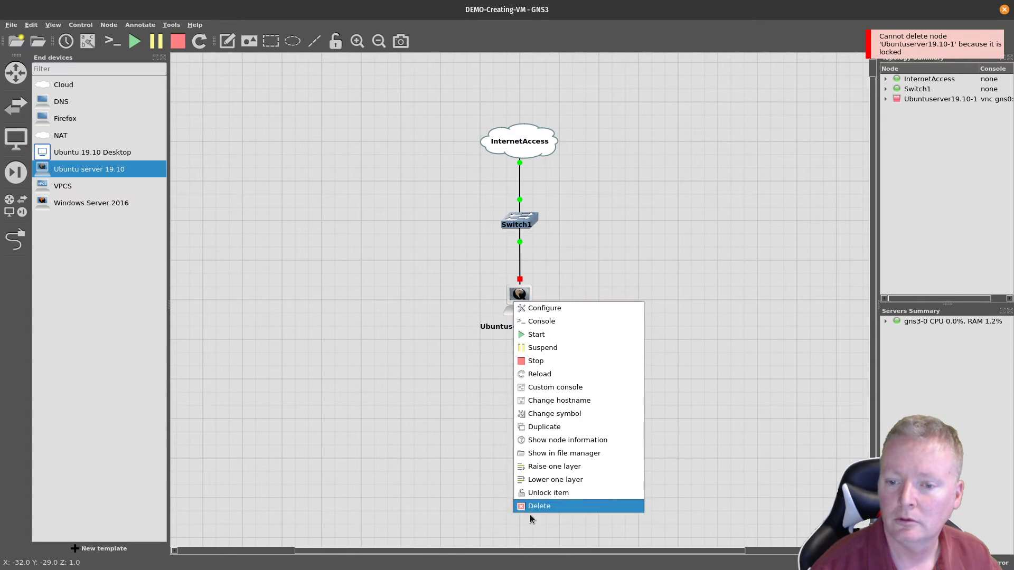
left_click(545, 493)
right_click(518, 302)
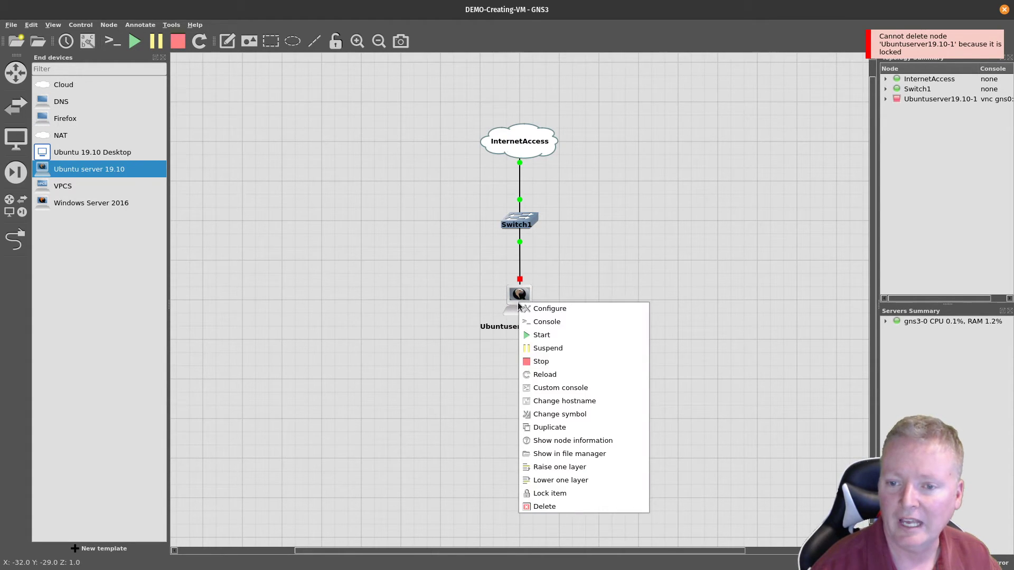
left_click(549, 506)
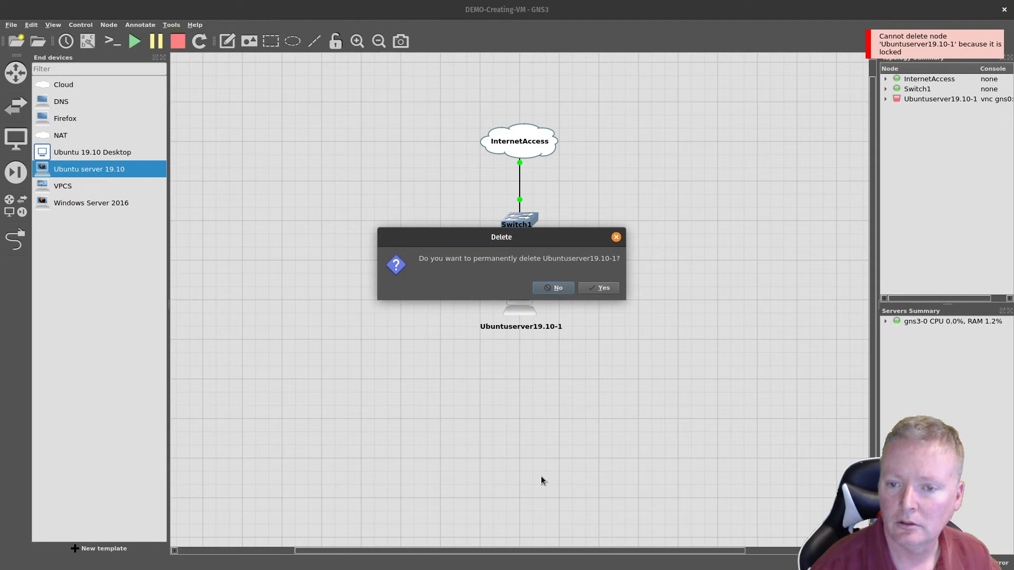
left_click(587, 288)
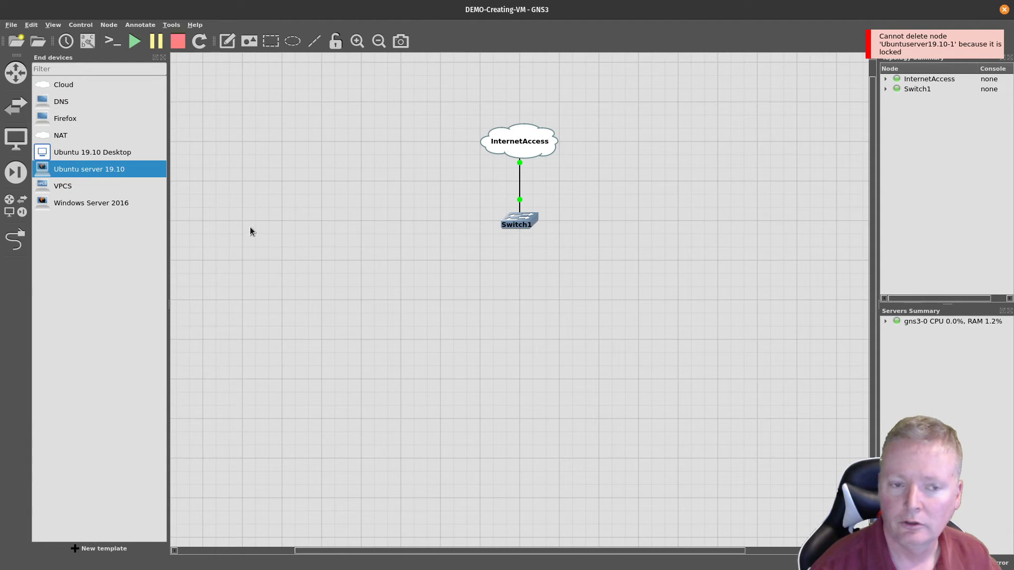
right_click(95, 173)
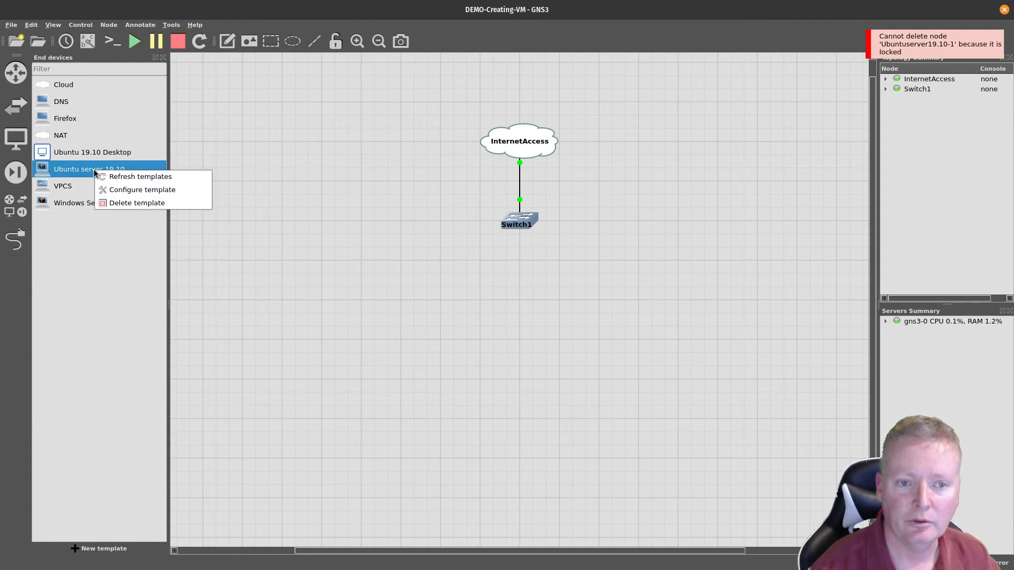
left_click(106, 189)
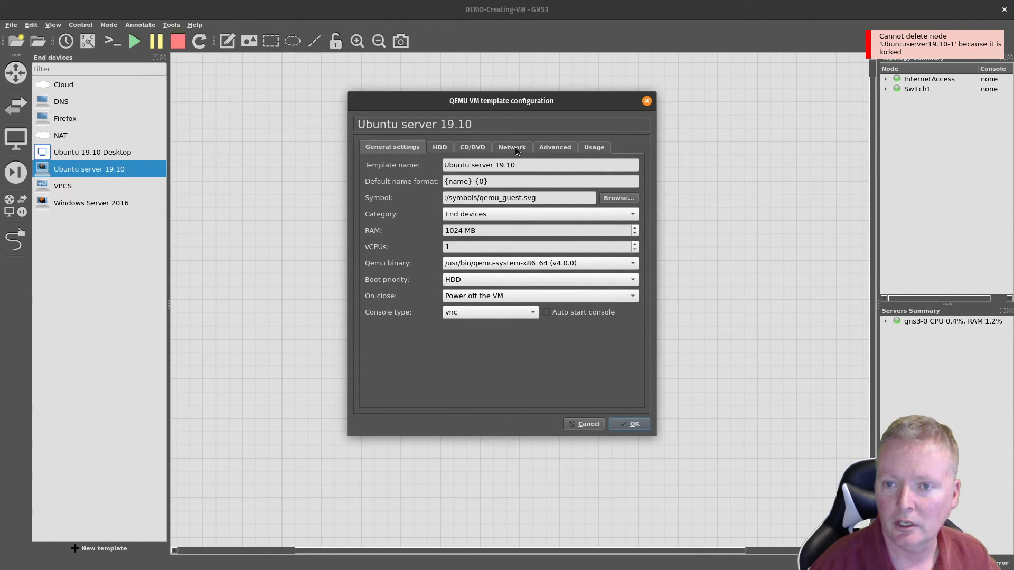
left_click(554, 147)
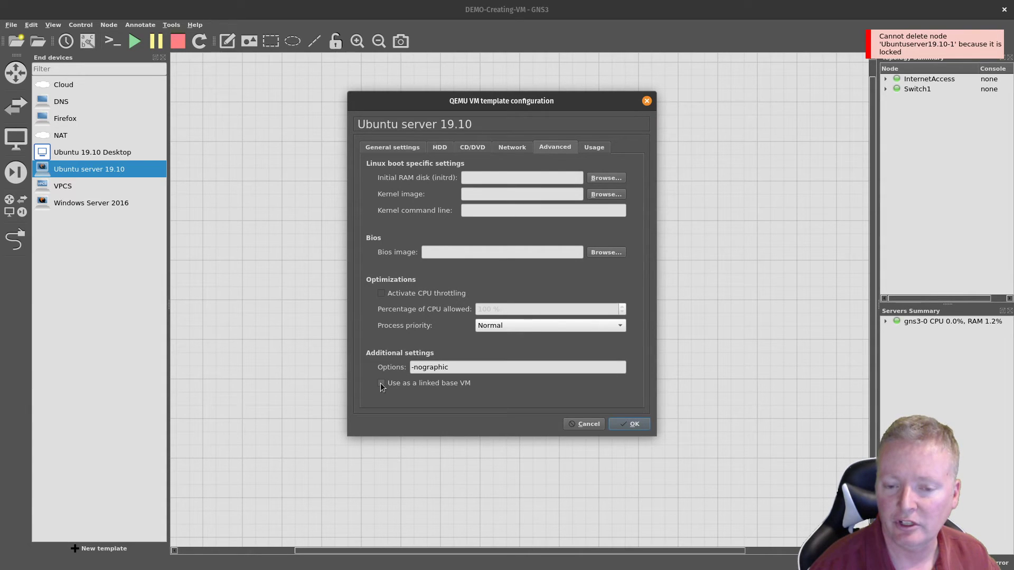
left_click(633, 424)
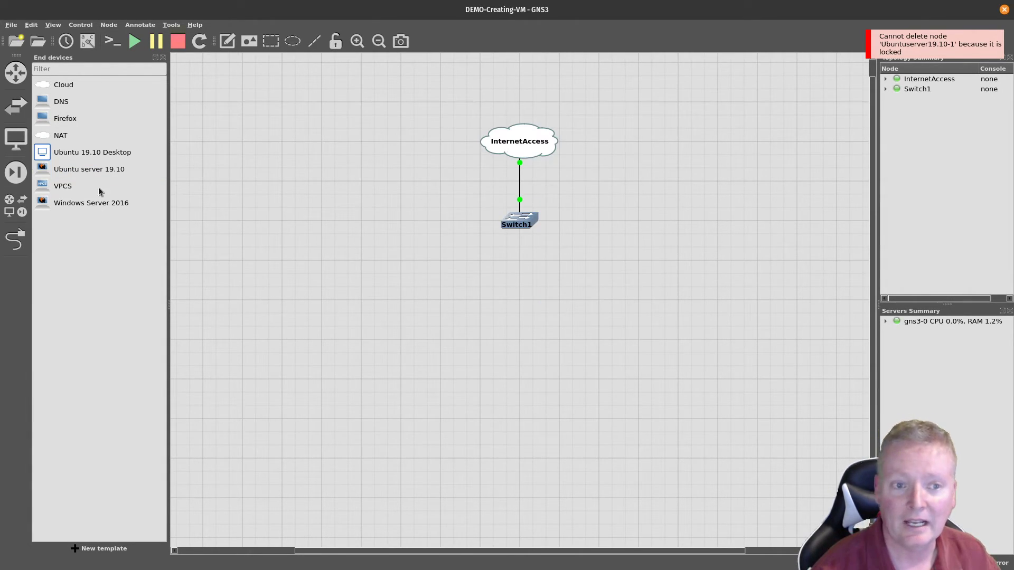
Step: Place three Ubuntu server 19.10 nodes, lining up nodes 1 and 2 below Switch1
left_click_drag(41, 170, 371, 299)
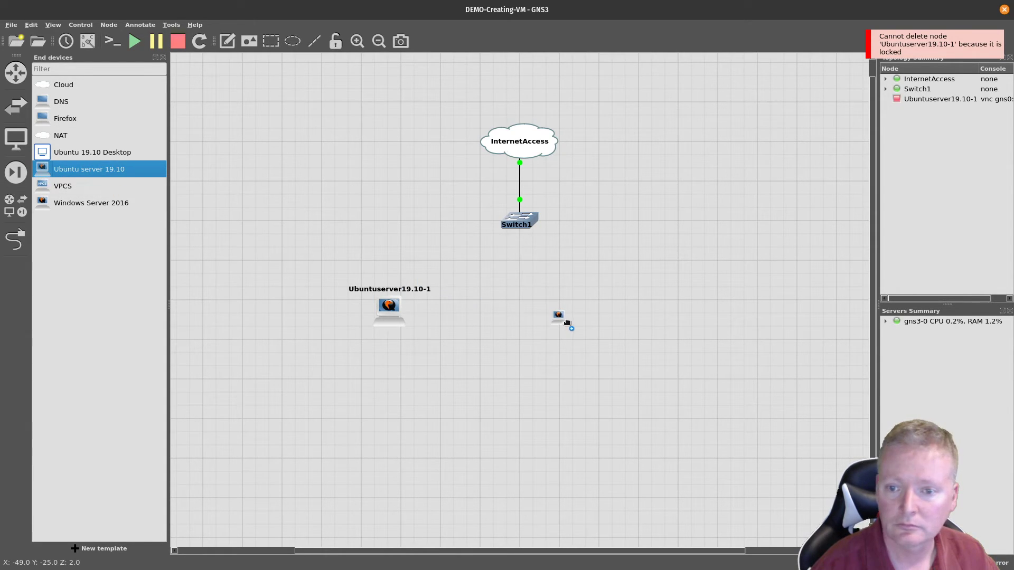
left_click_drag(576, 322, 559, 304)
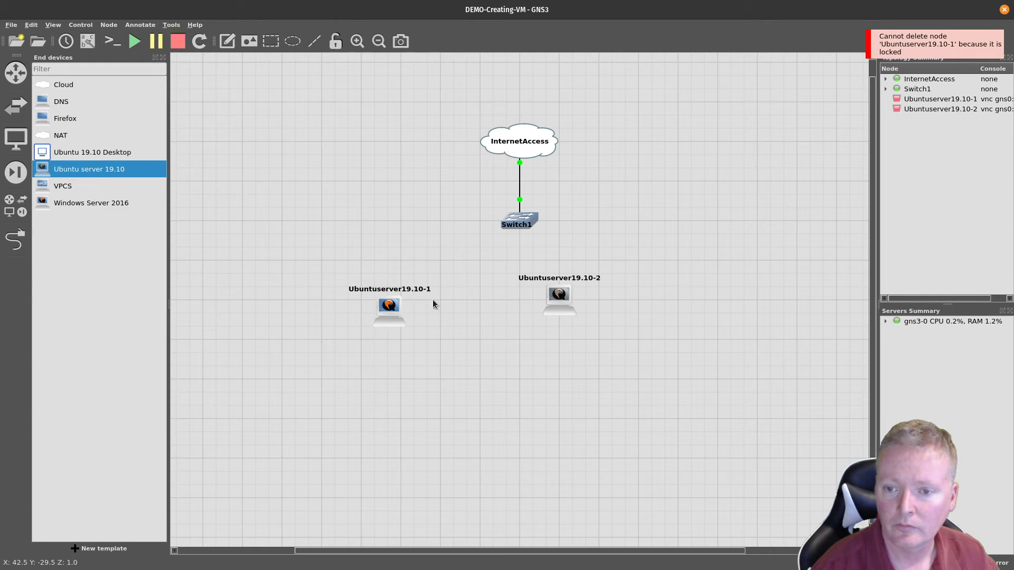
left_click_drag(381, 312, 393, 300)
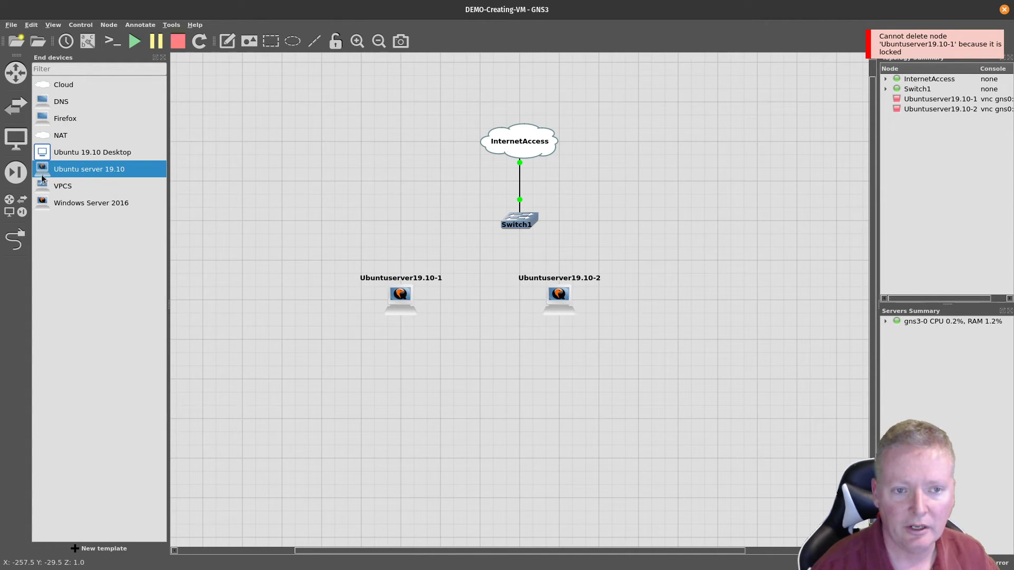
left_click_drag(44, 177, 716, 310)
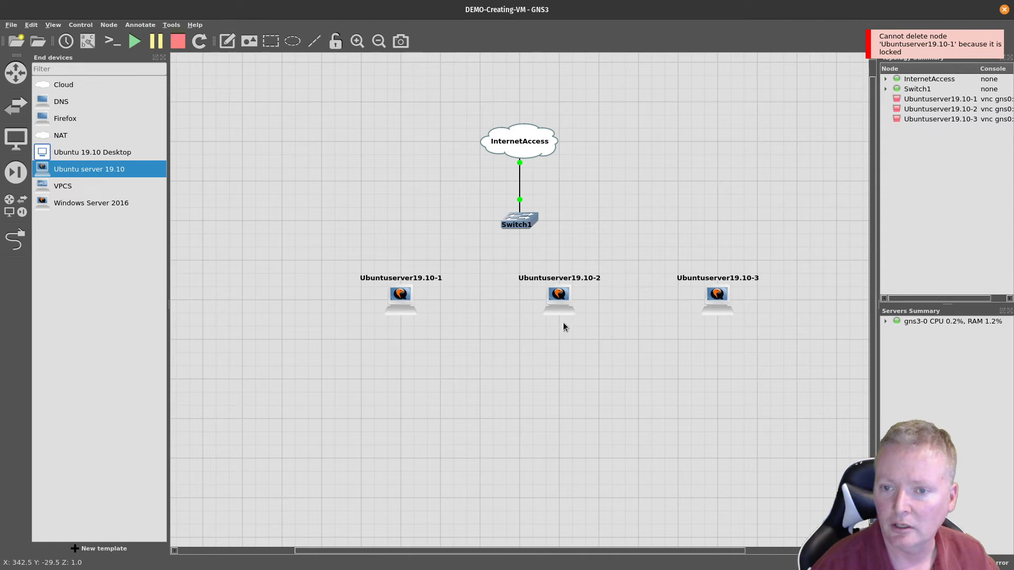
Step: Cable Ubuntuserver19.10-1 and -2 Ethernet0 to Switch1, node 1 on Ethernet1
left_click(15, 239)
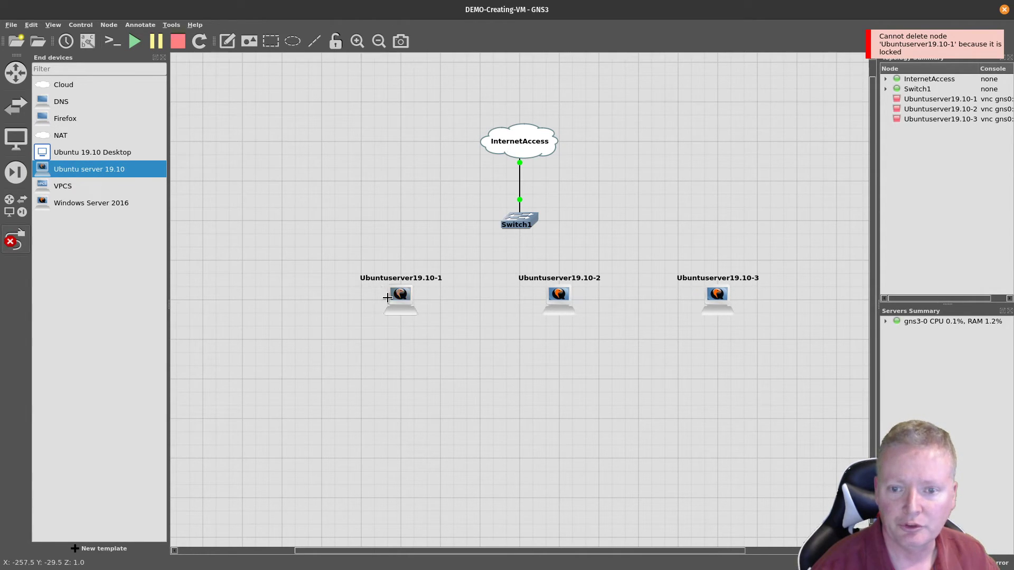
left_click(400, 299)
left_click(409, 303)
left_click(520, 215)
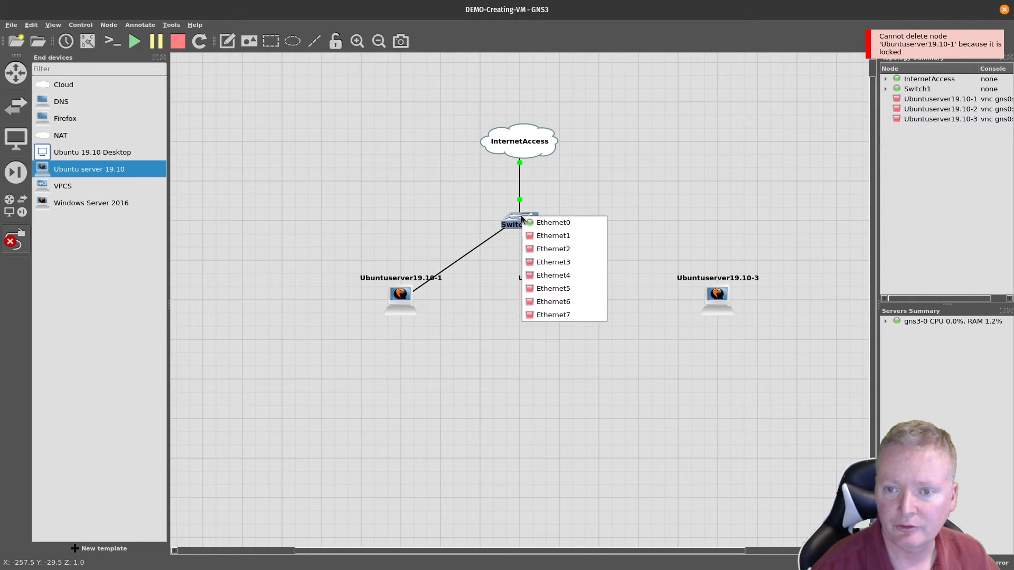
left_click(534, 235)
left_click(557, 294)
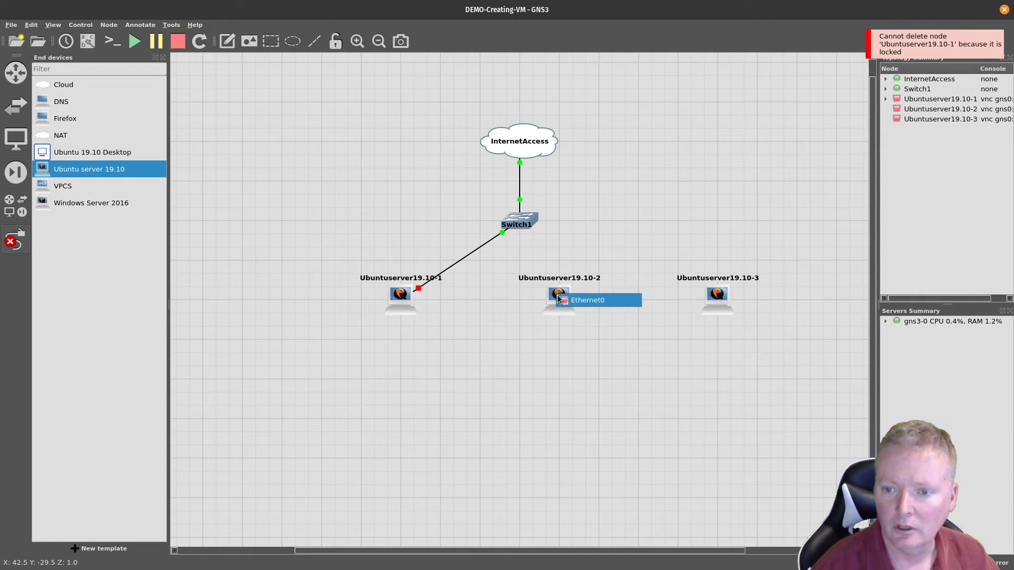
left_click(575, 299)
left_click(525, 217)
left_click(589, 248)
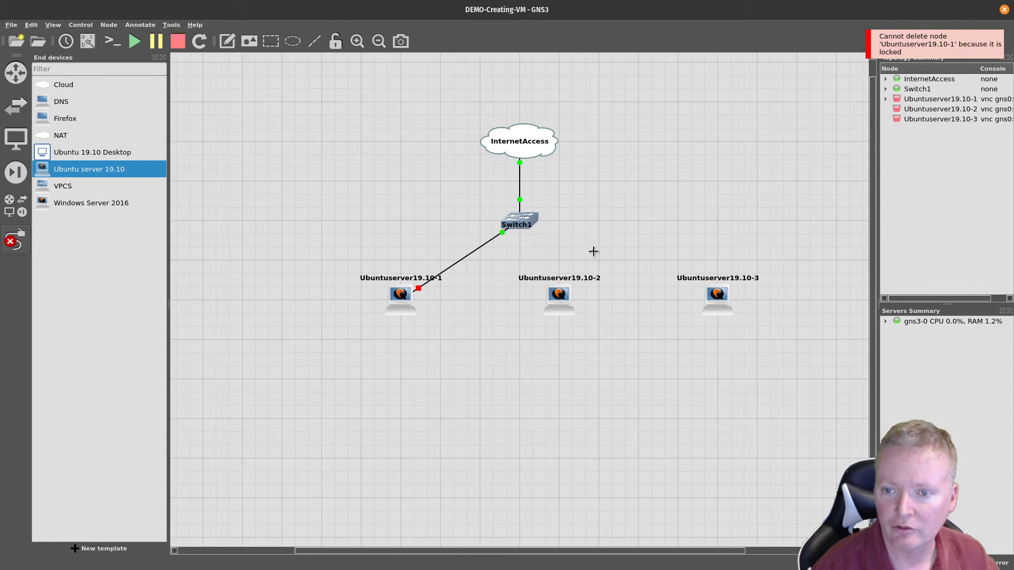
Step: Connect Ubuntuserver19.10-3 Ethernet0 to Switch1 port Ethernet3 and exit link mode
left_click(717, 297)
left_click(739, 305)
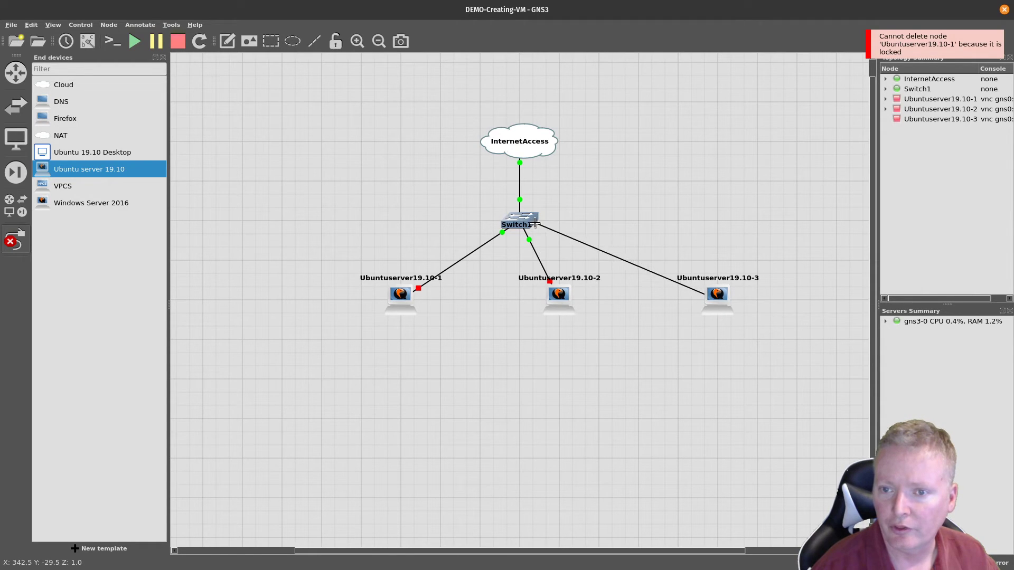
left_click(520, 215)
left_click(551, 262)
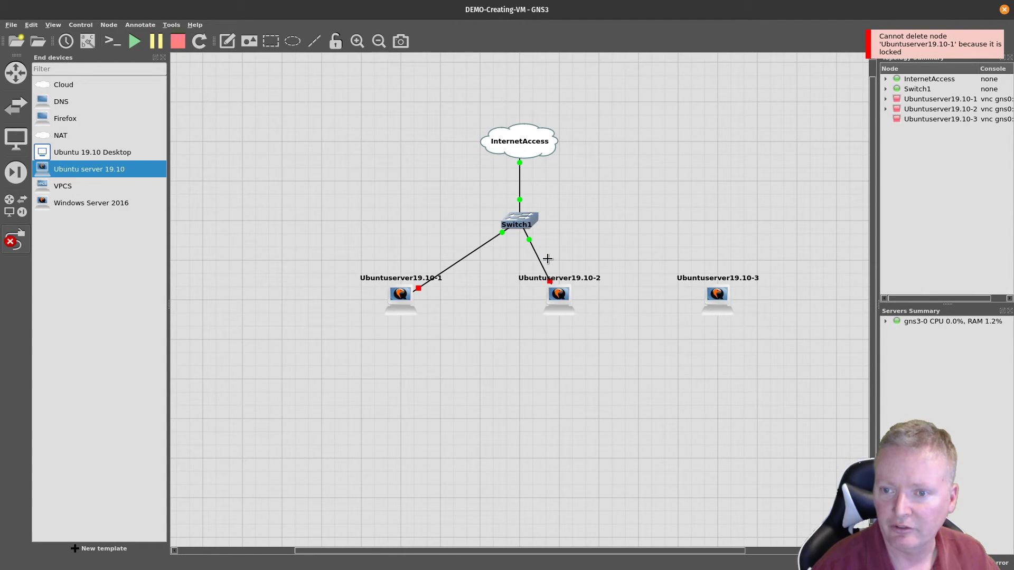
key("Escape")
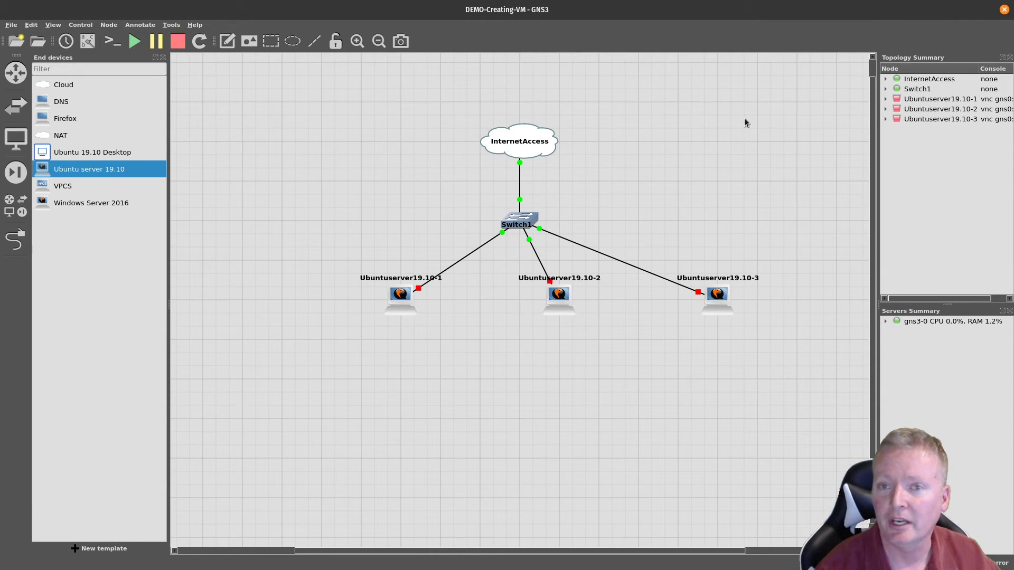
Step: Start all devices, then open and dismiss Ubuntuserver19.10-1's context menu
left_click(133, 40)
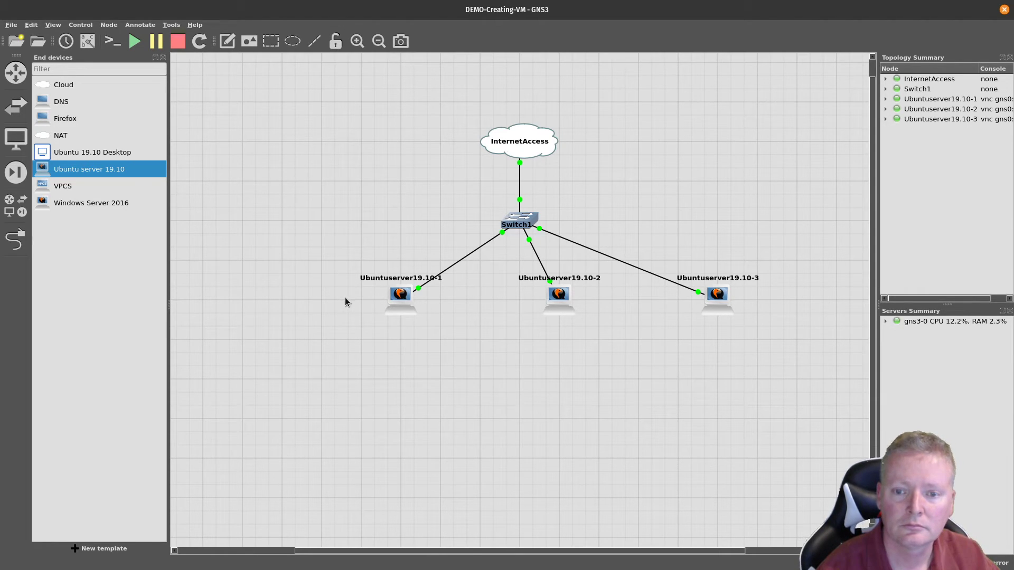
right_click(396, 302)
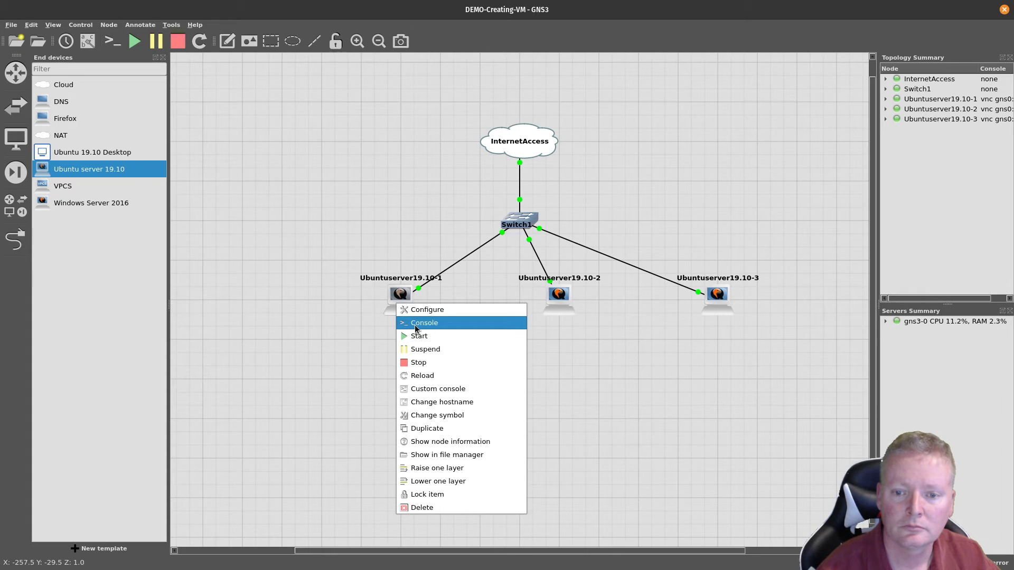
left_click(339, 227)
Step: Open consoles to all devices full-screen, log into Ubuntuserver19.10-1 and run ip add
left_click(114, 45)
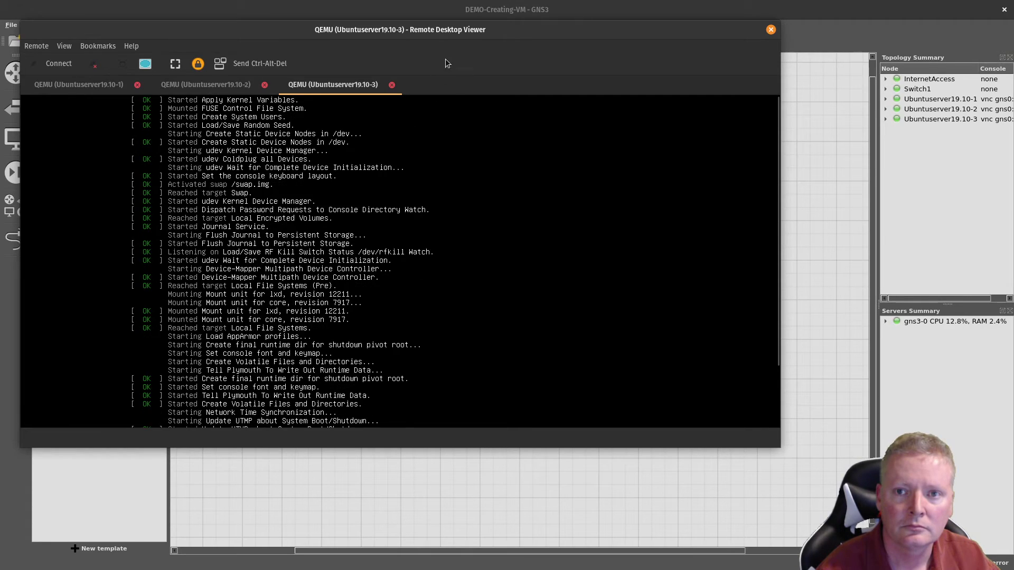
double_click(454, 34)
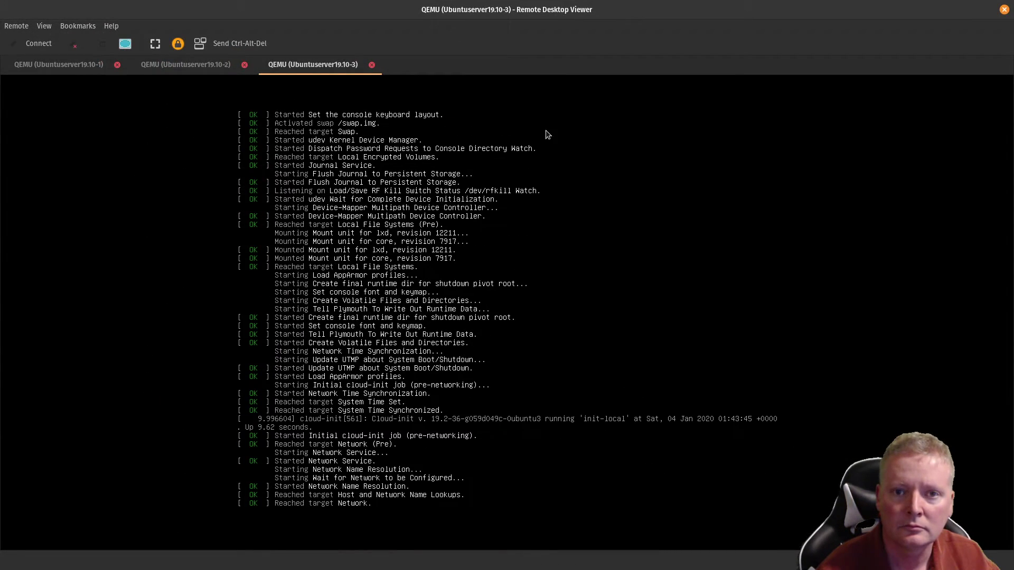
left_click(70, 66)
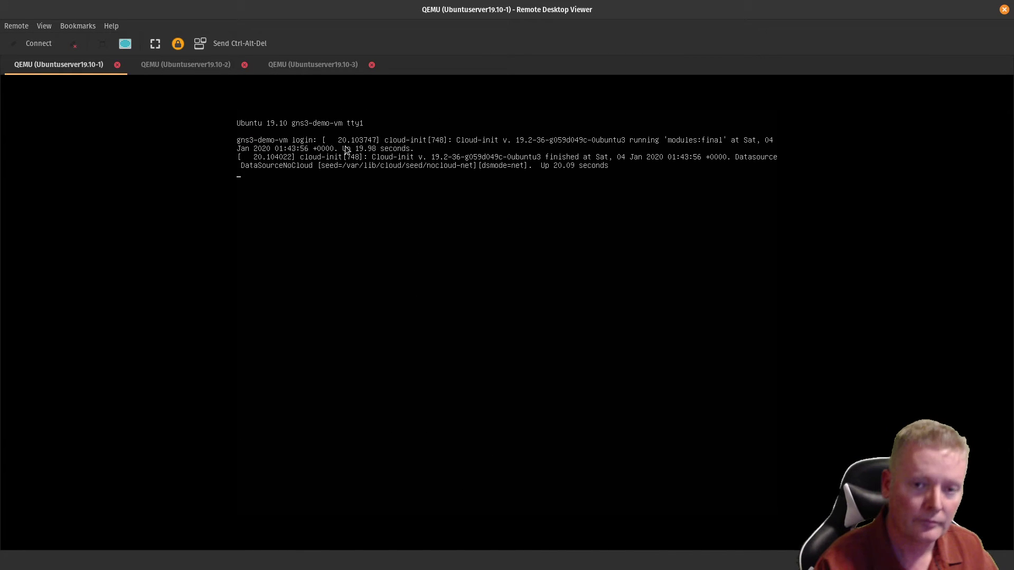
type("ean")
key("Return")
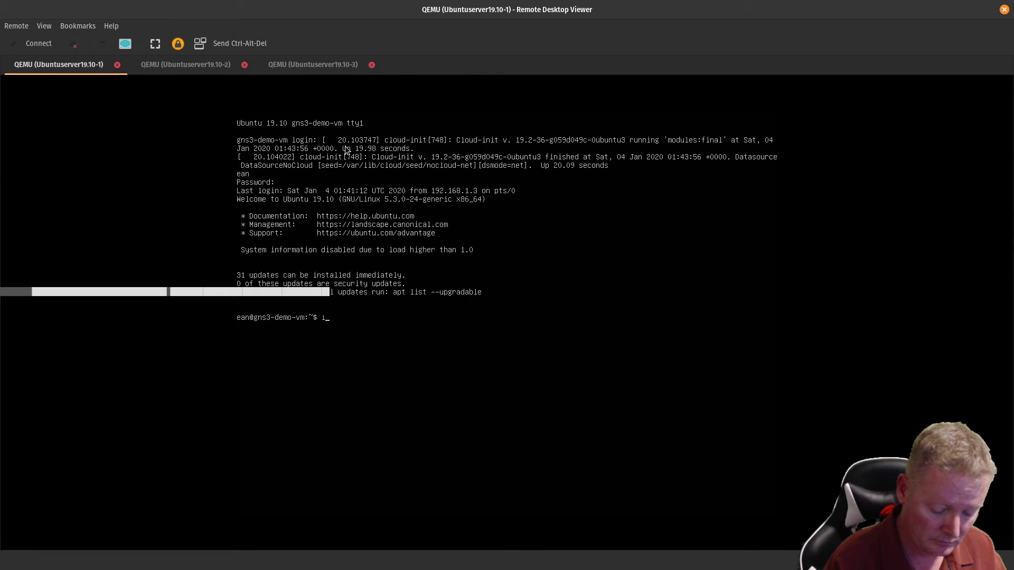
type("ip add")
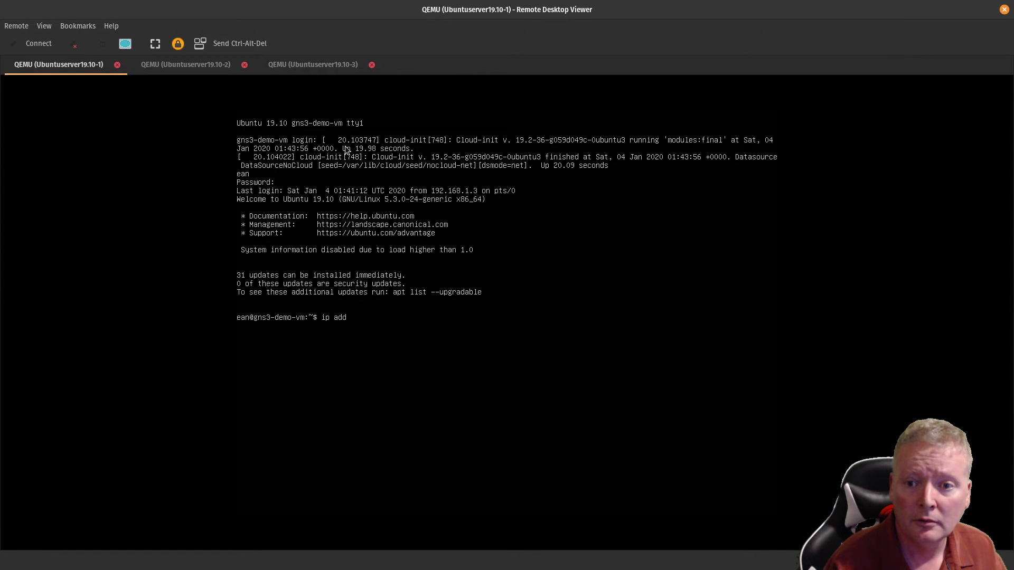
key("Return")
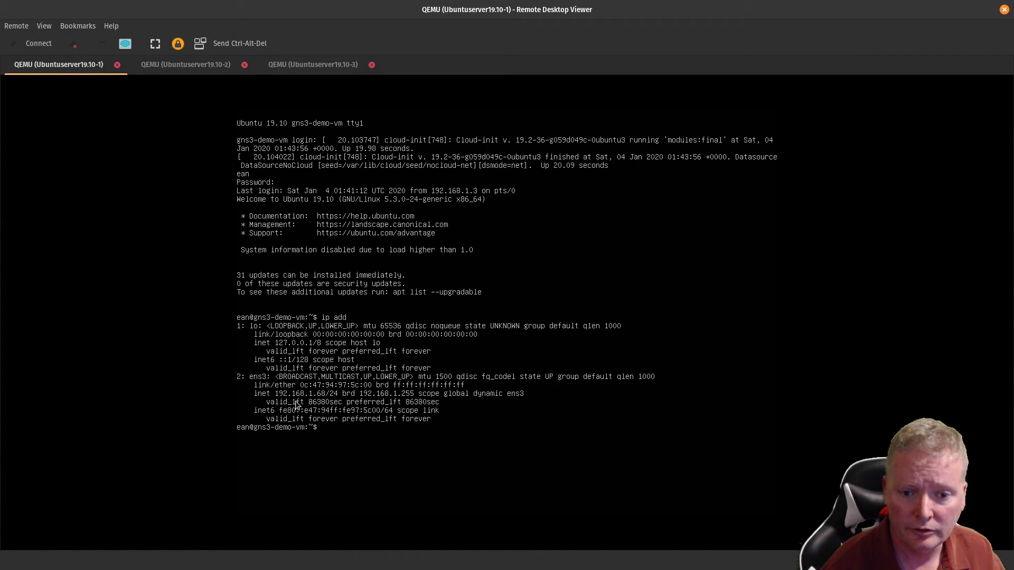
Step: Log into Ubuntuserver19.10-2 and run ip addr, showing ens3 at 192.168.1.68
left_click(201, 65)
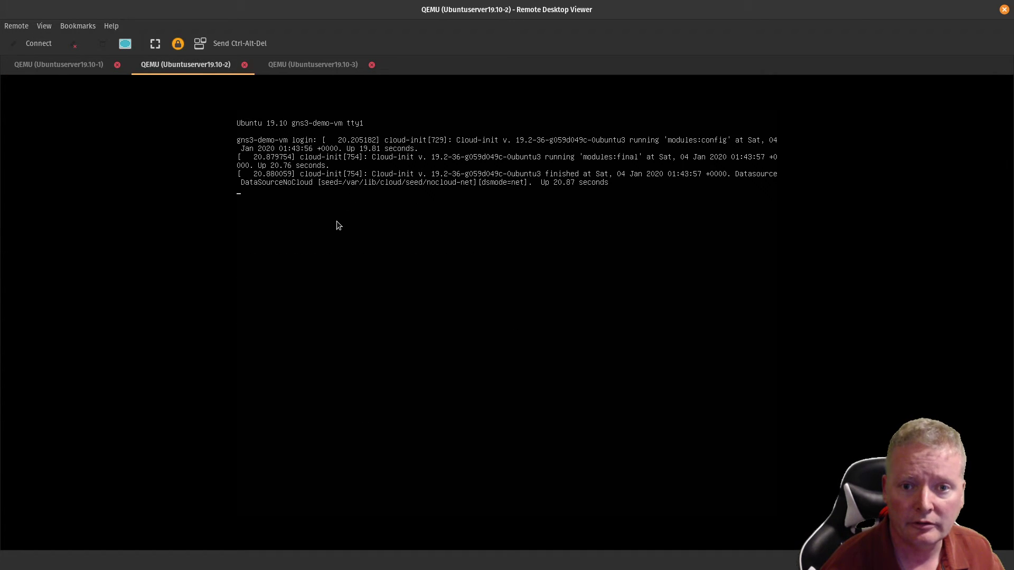
key("Return")
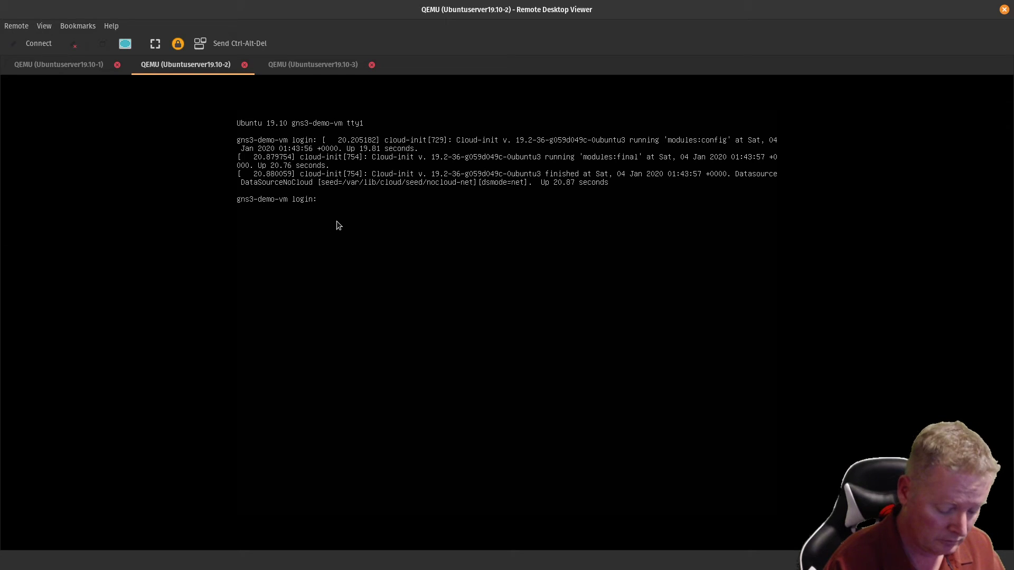
type("ean")
key("Return")
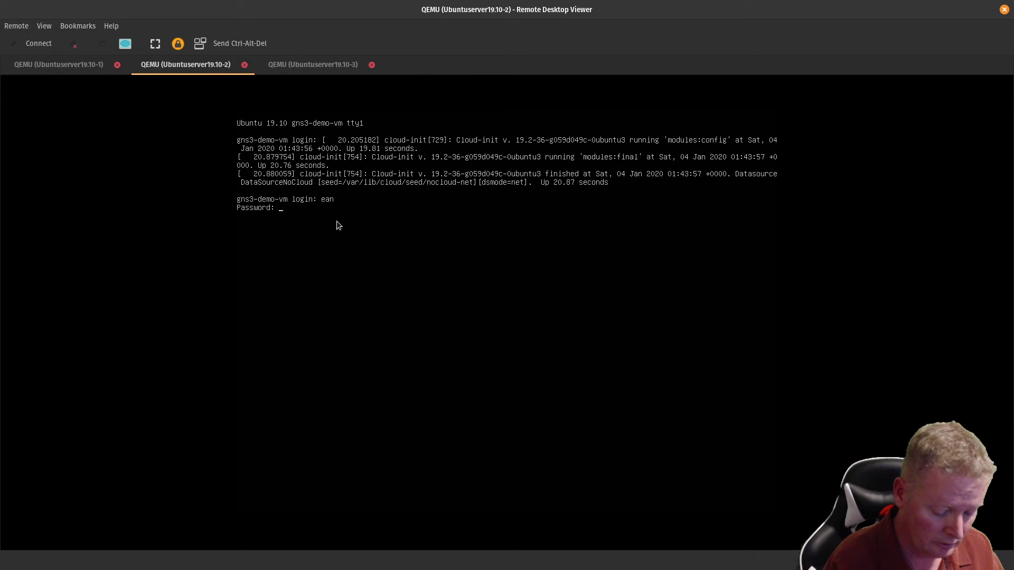
key("Return")
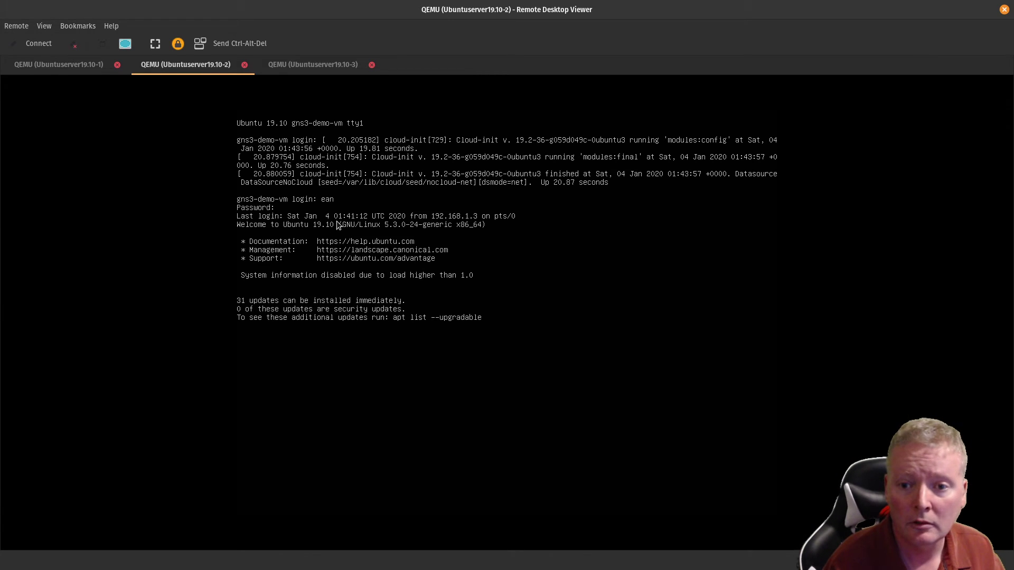
type("ip addr")
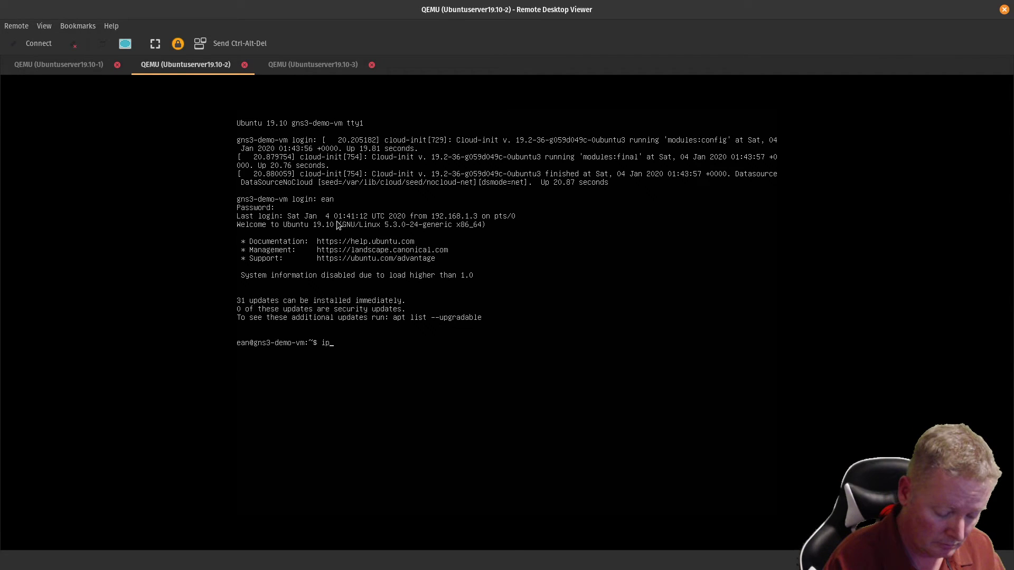
key("Return")
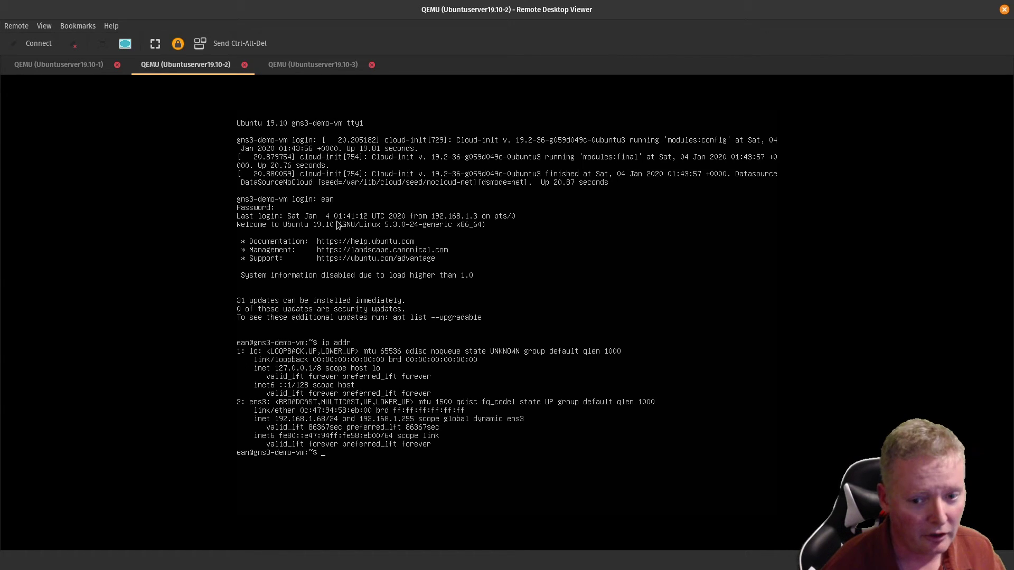
left_click(331, 65)
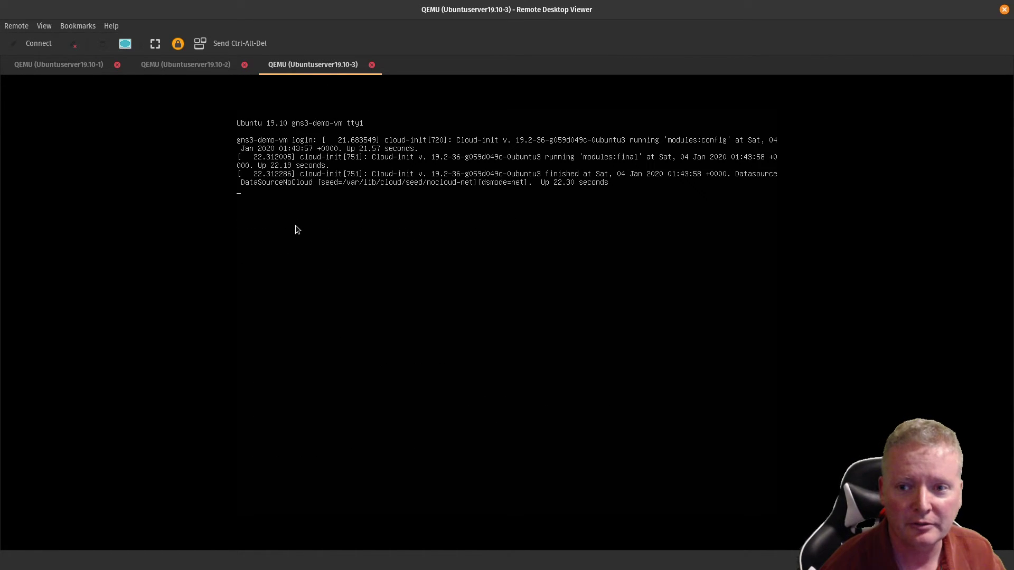
Step: Log into Ubuntuserver19.10-3 and list its network addresses with ip add
key("Return")
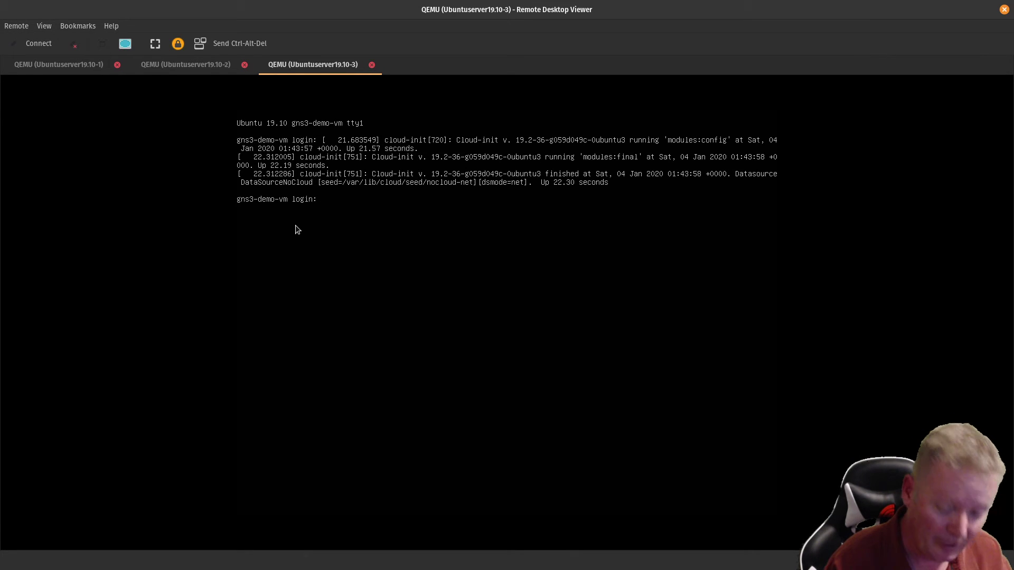
type("ean")
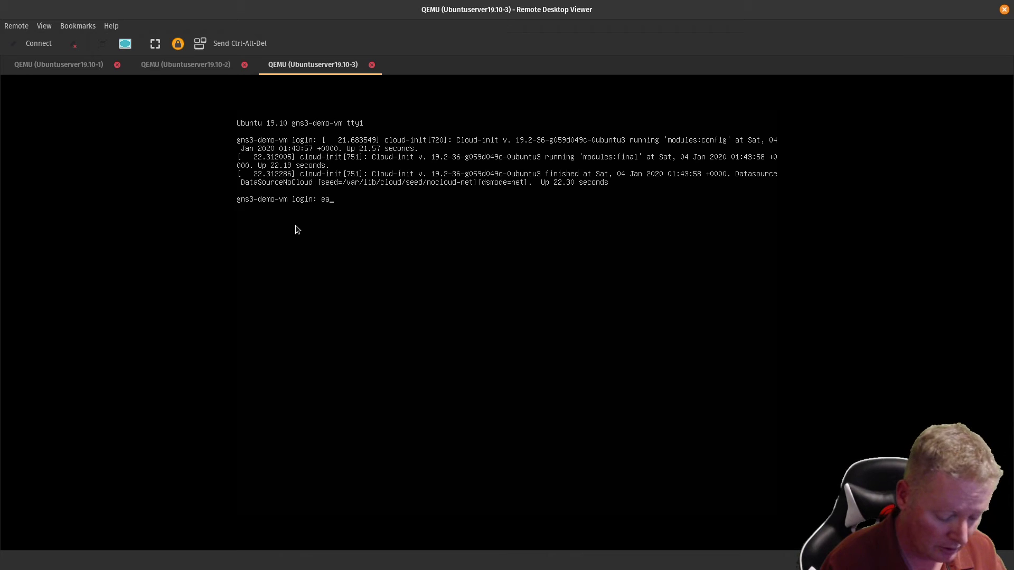
key("Return")
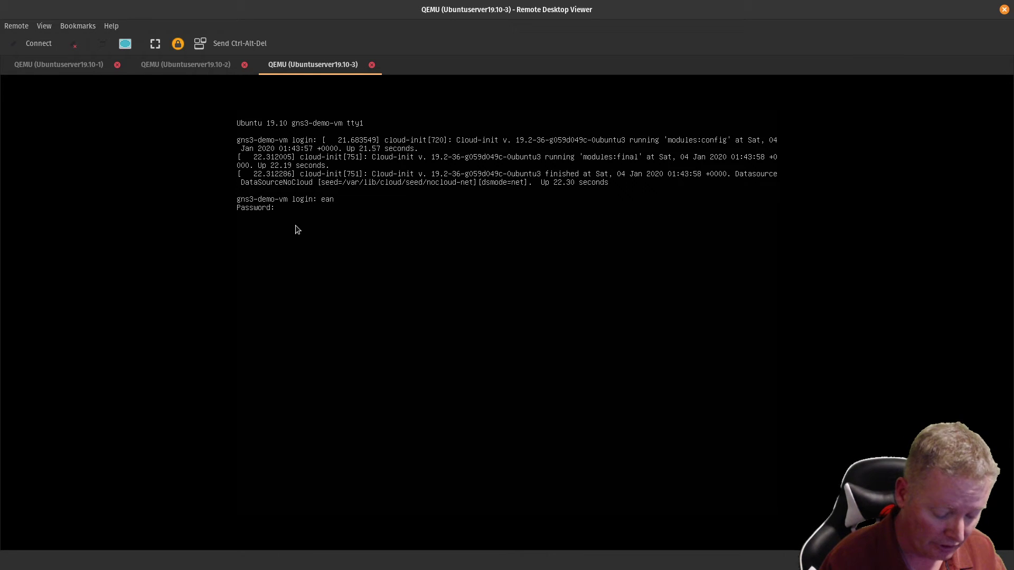
key("Return")
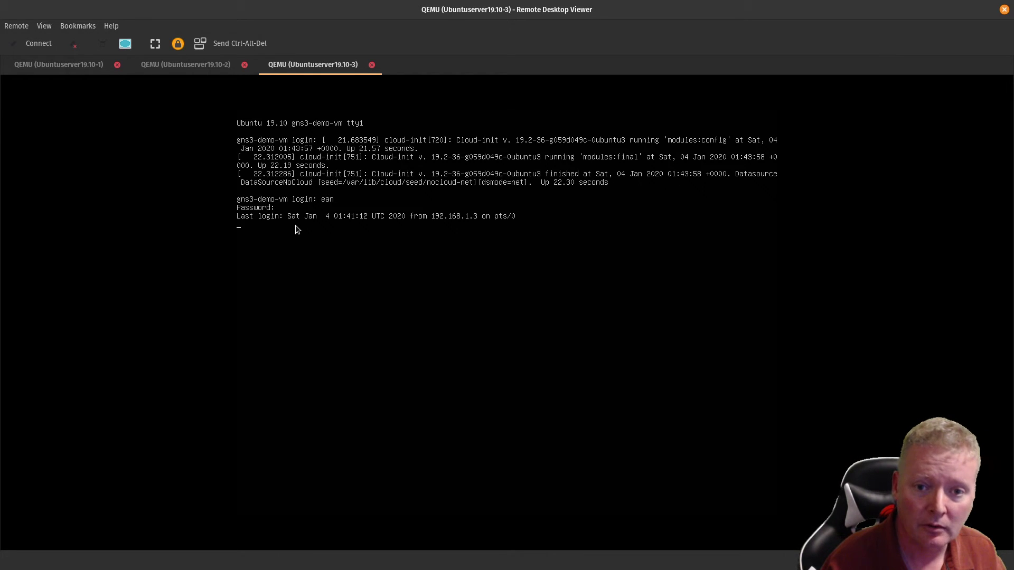
type("ip")
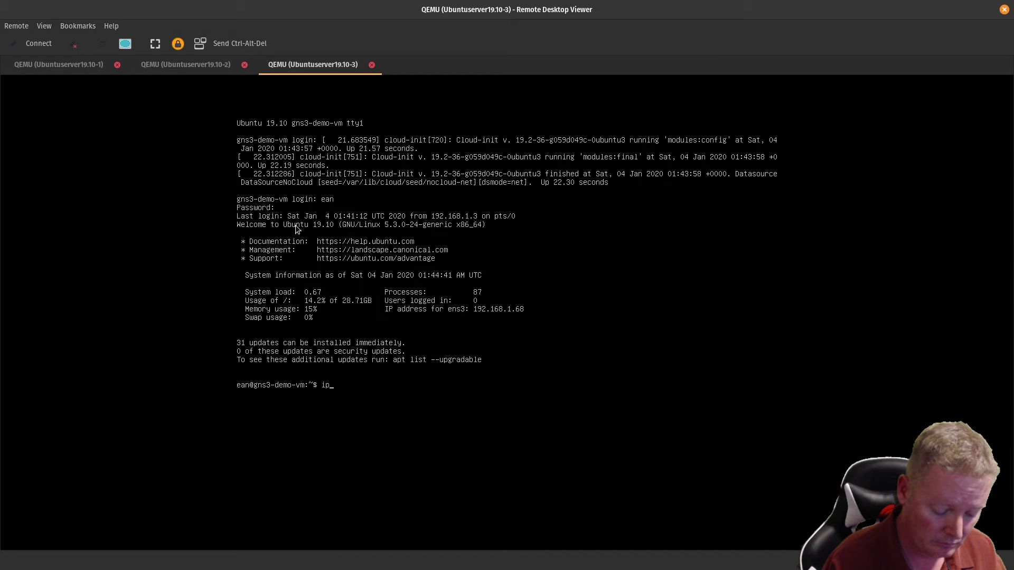
type(" add")
key("Return")
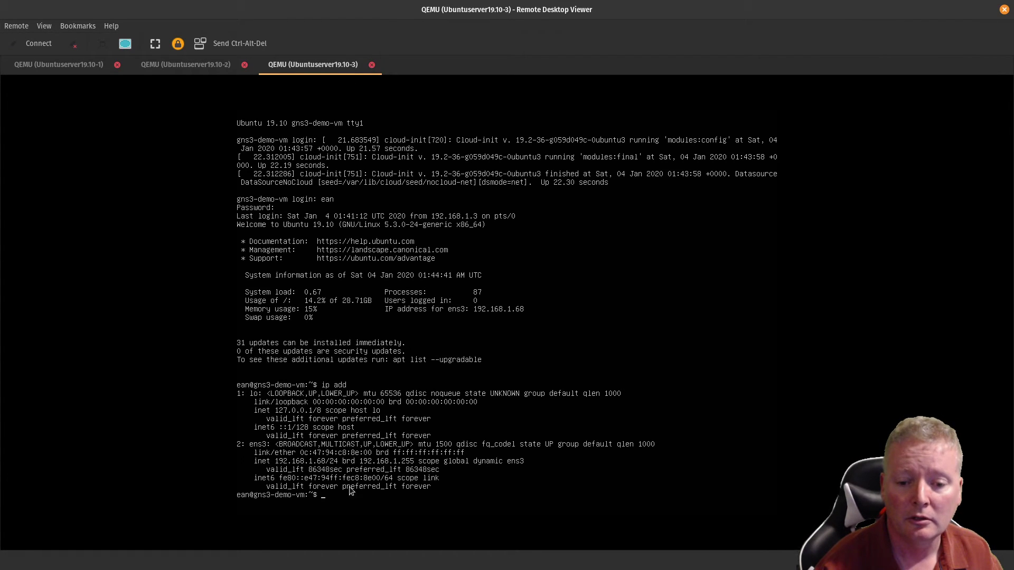
Step: Shut down Ubuntuserver19.10-3 with sudo poweroff and the account password
type("ex")
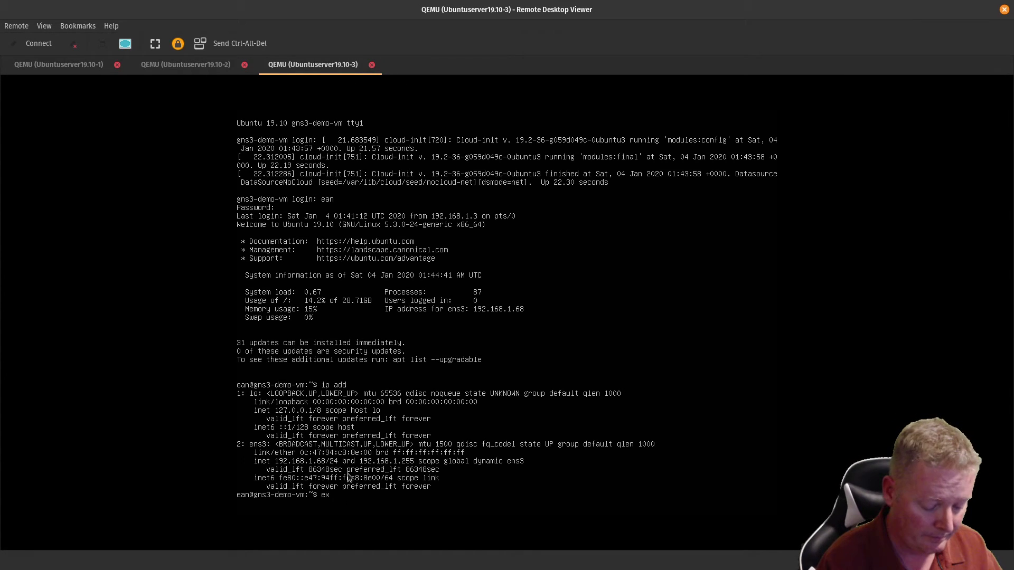
type("it")
key("BackSpace")
key("BackSpace")
key("BackSpace")
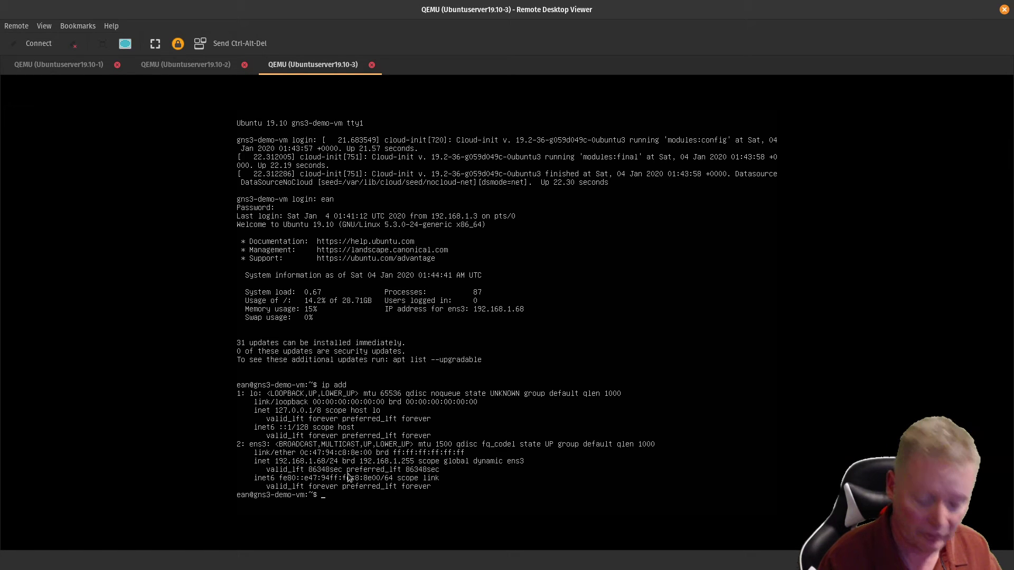
type("sudo poweroff")
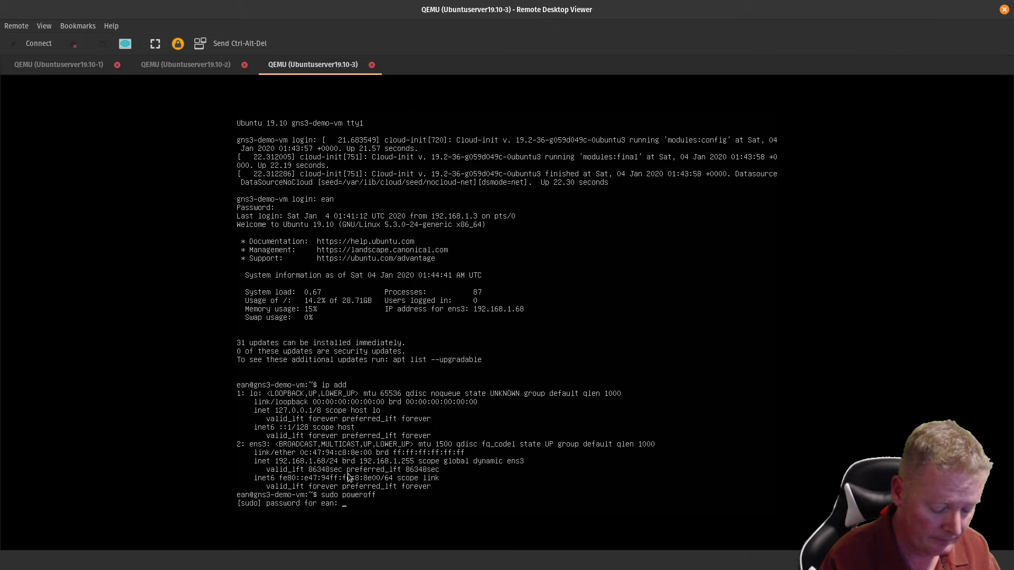
key("Return")
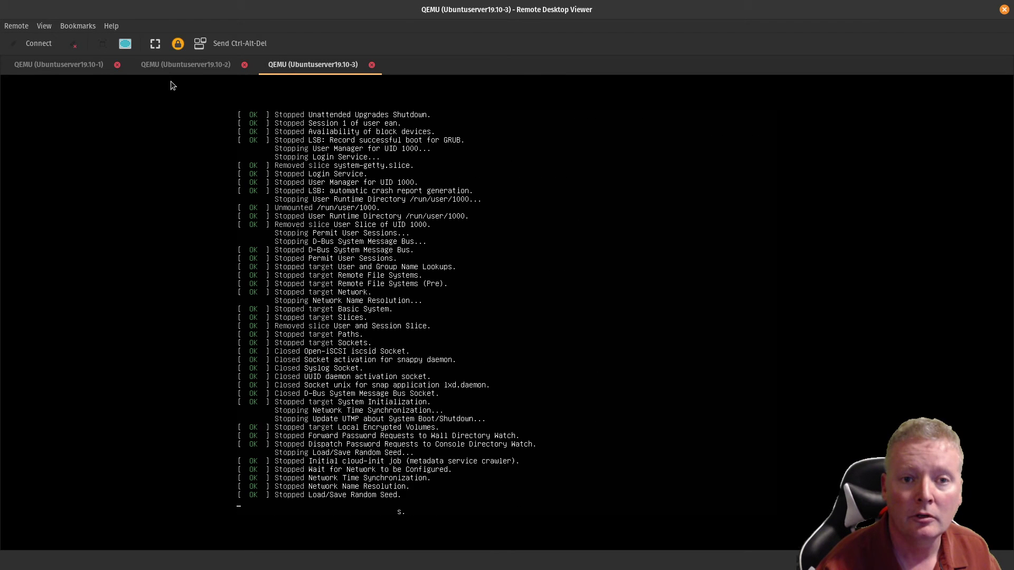
Step: Power off Ubuntuserver19.10-2 with the poweroff command
left_click(182, 65)
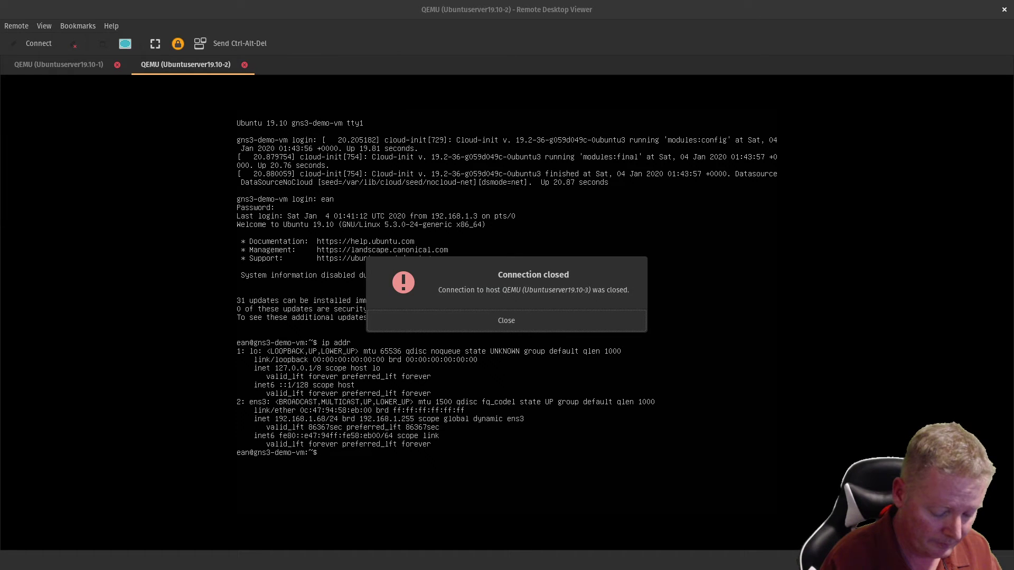
key("Return")
type("poweroff")
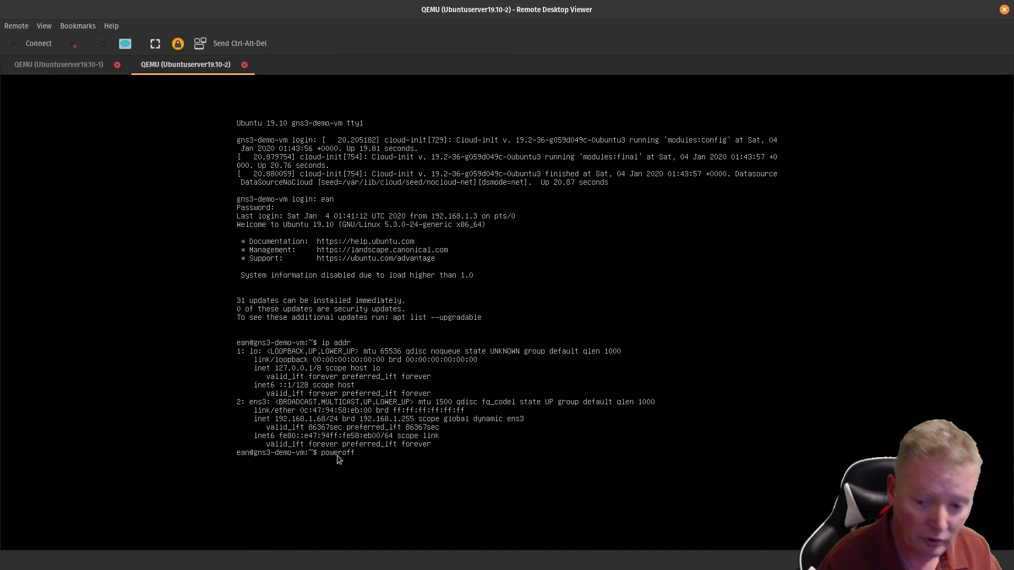
key("Return")
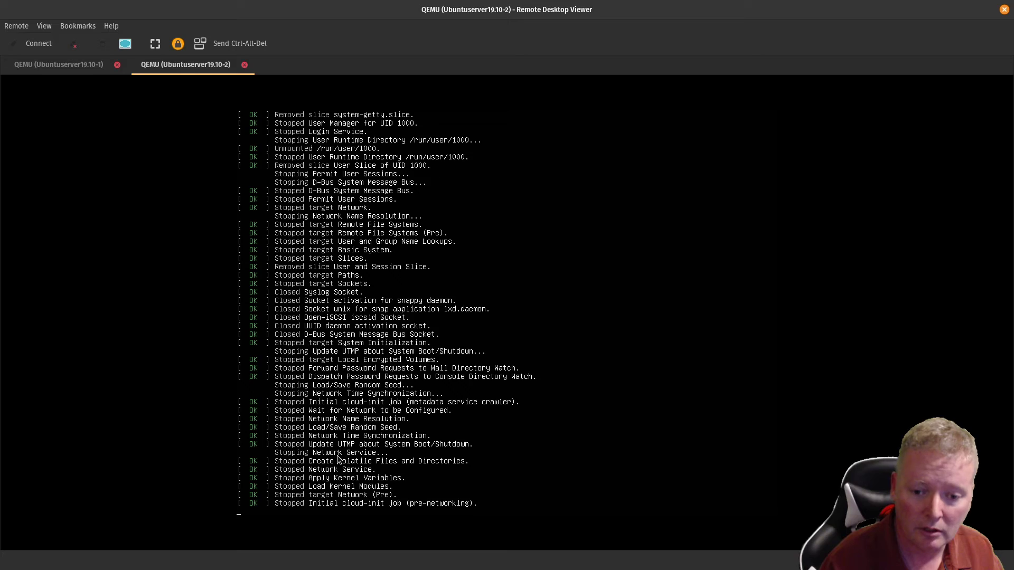
Step: Shut down Ubuntuserver19.10-1 with sudo poweroff and close its connection notice
left_click(72, 66)
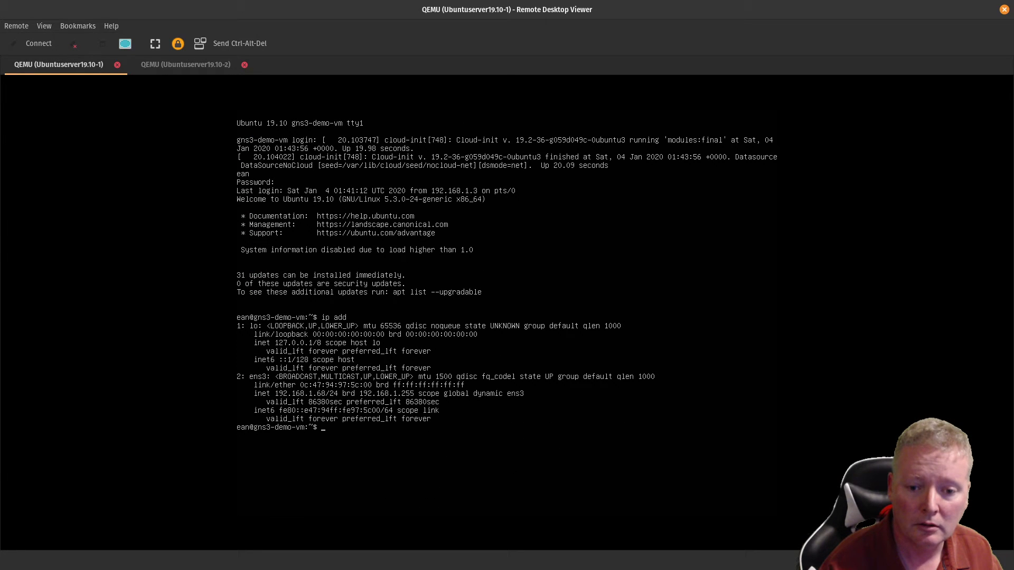
left_click(511, 320)
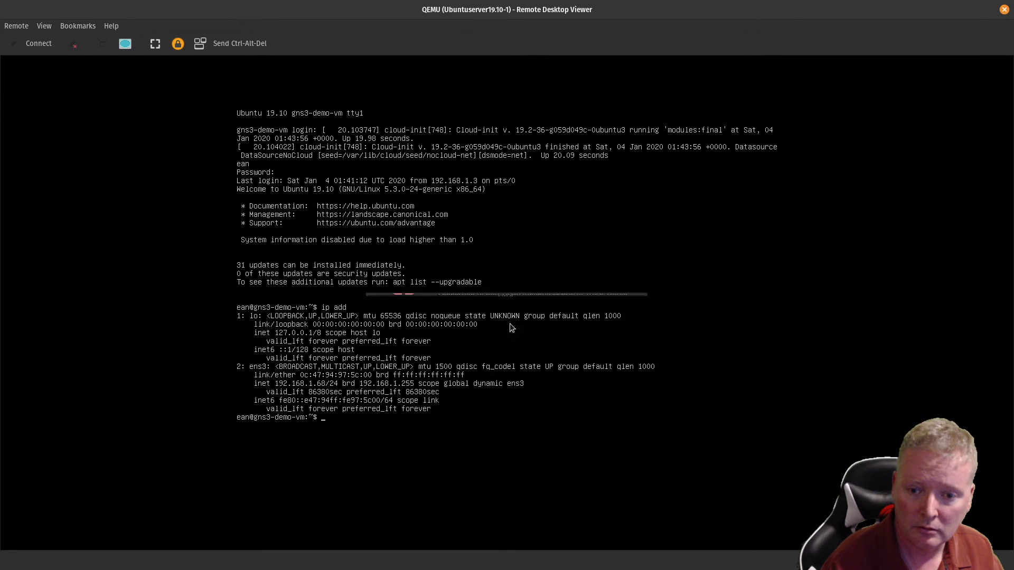
type("sudo")
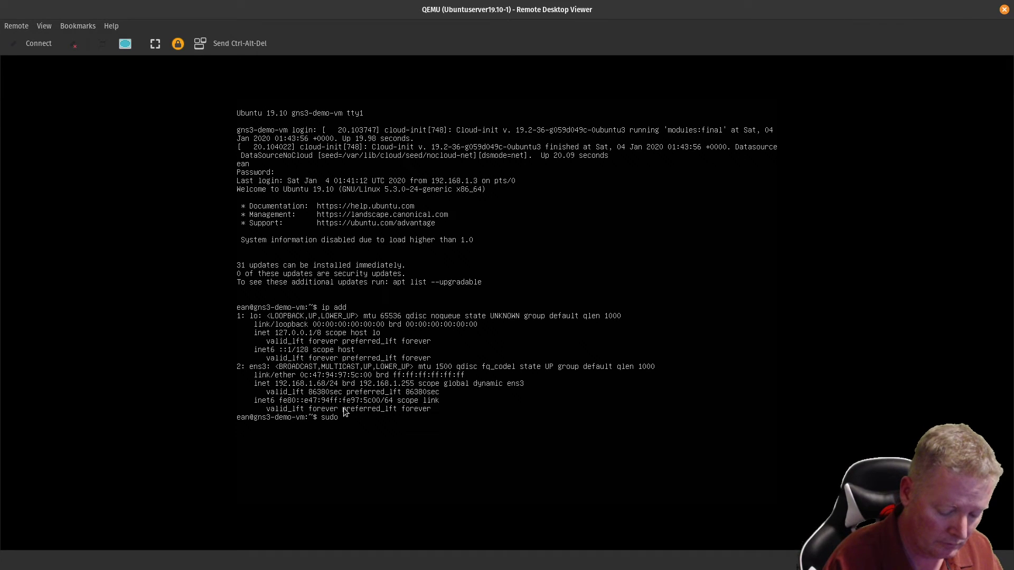
type(" poweroff")
key("Return")
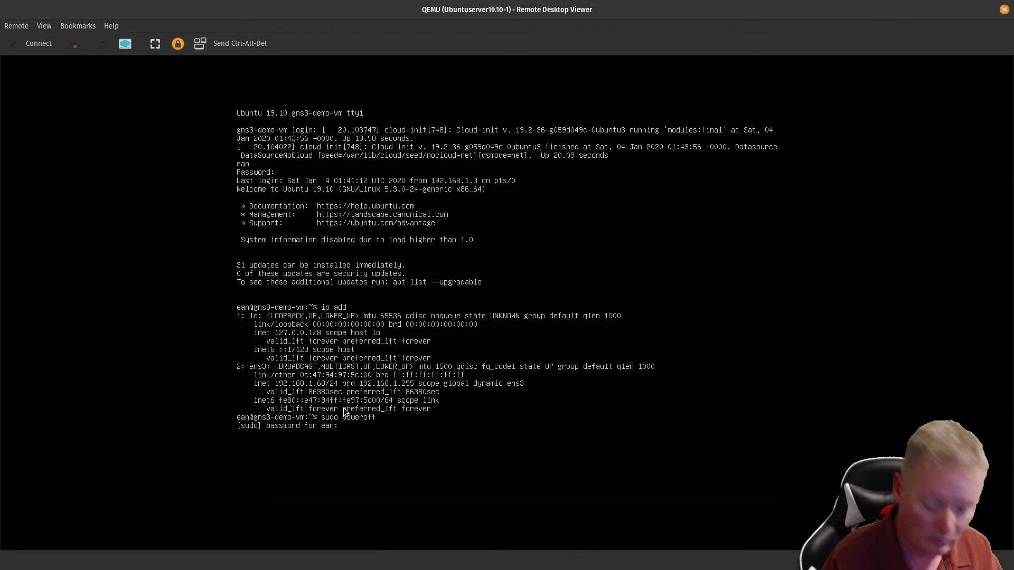
key("Return")
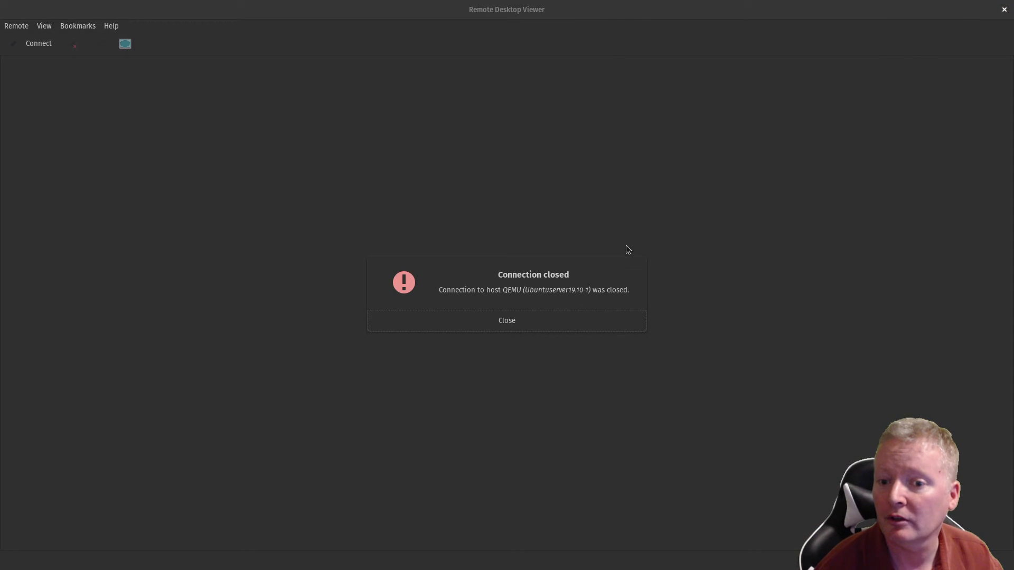
left_click(534, 319)
Step: Close the console viewer, delete the three Ubuntu nodes, and open the Ubuntu server 19.10 template configuration
left_click(1004, 9)
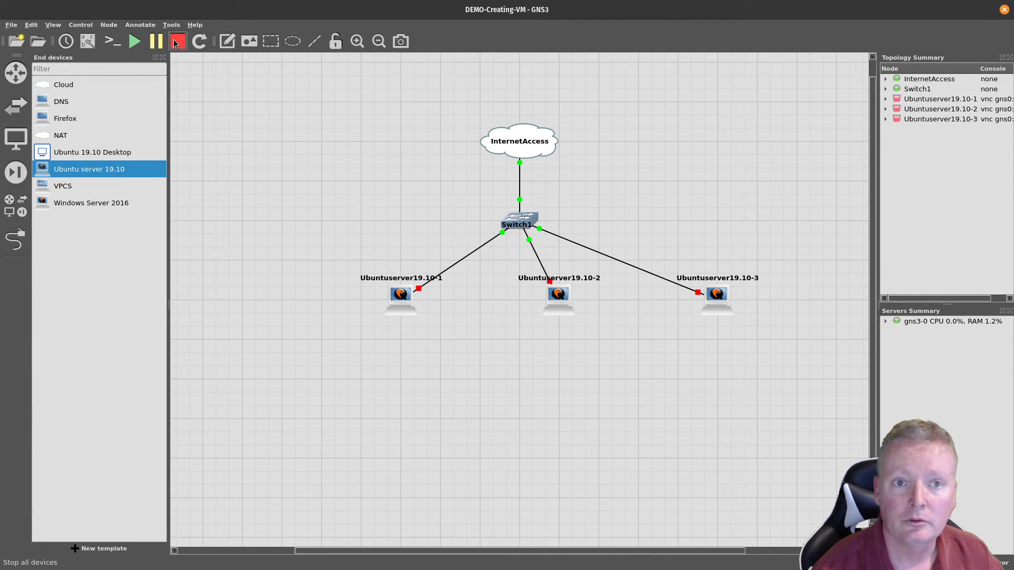
left_click_drag(371, 306, 768, 330)
key("Delete")
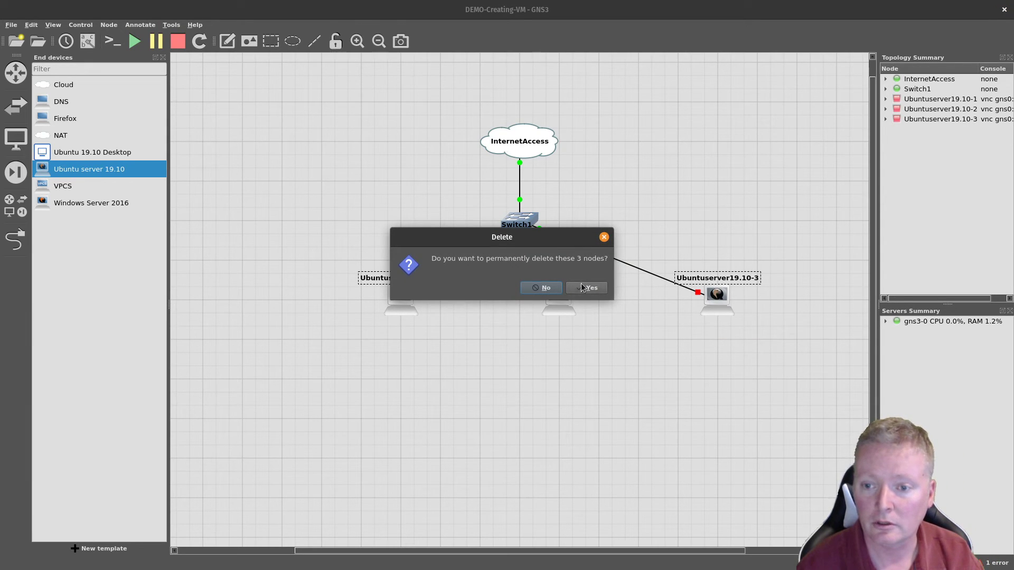
left_click(586, 287)
right_click(96, 169)
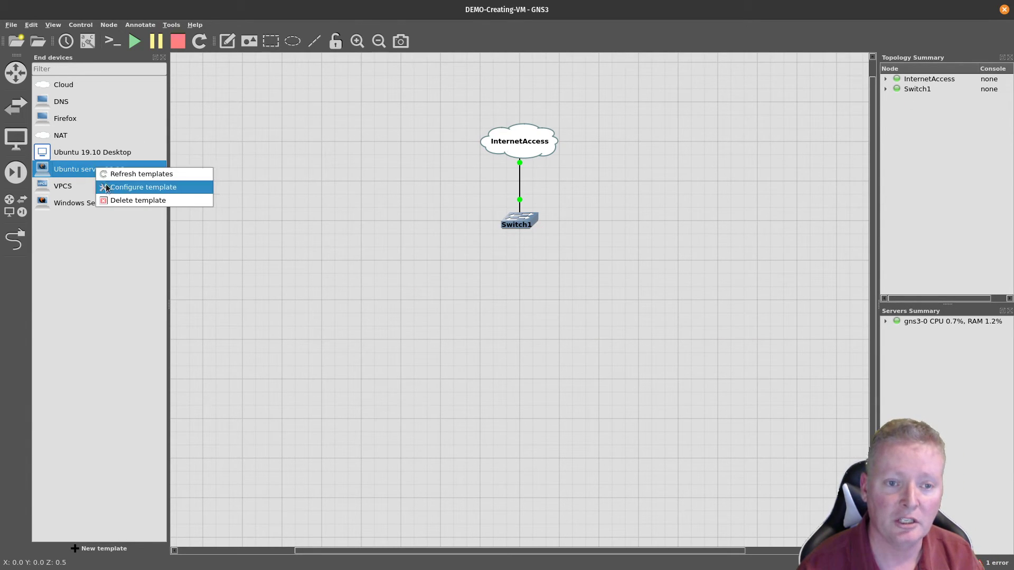
left_click(108, 188)
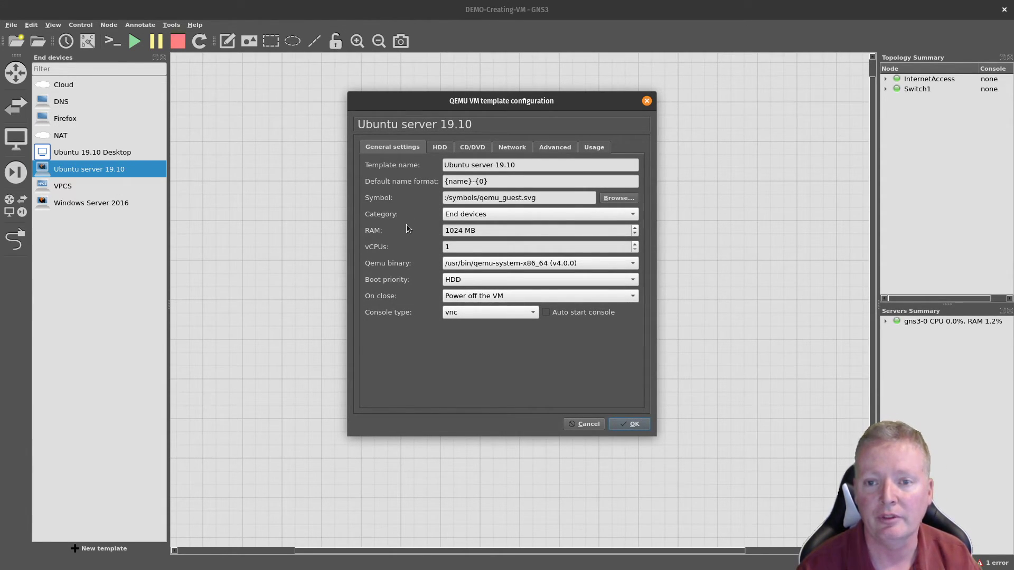
Step: Enter Base MAC 00:00:00:00:00:00 in the template's Network settings
left_click(511, 152)
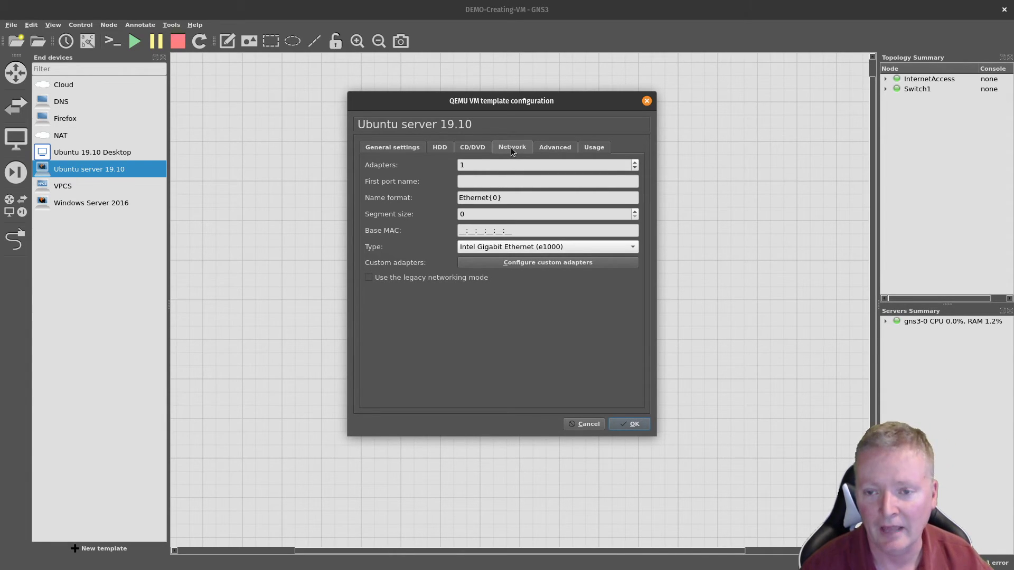
left_click(461, 231)
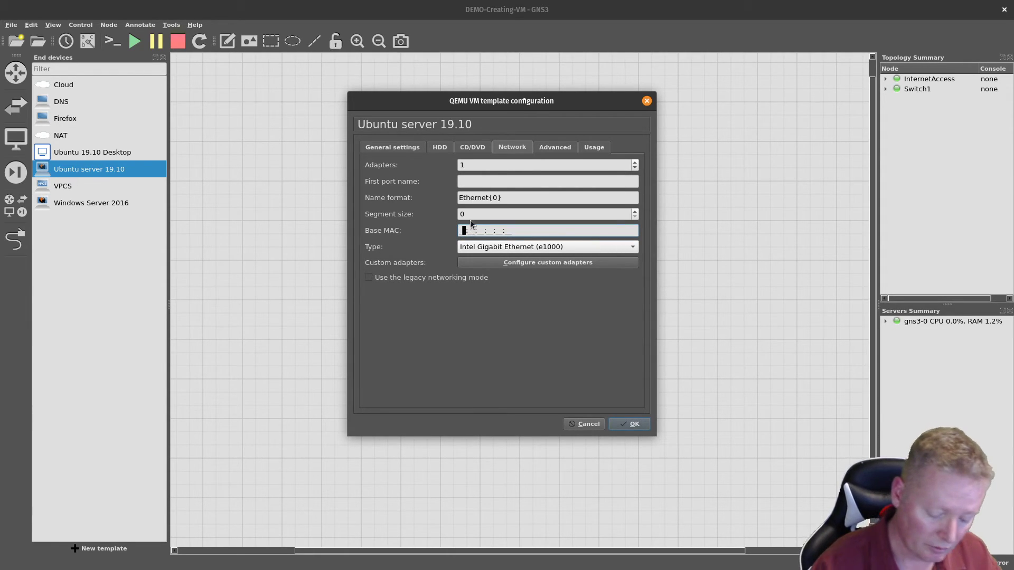
type("00:")
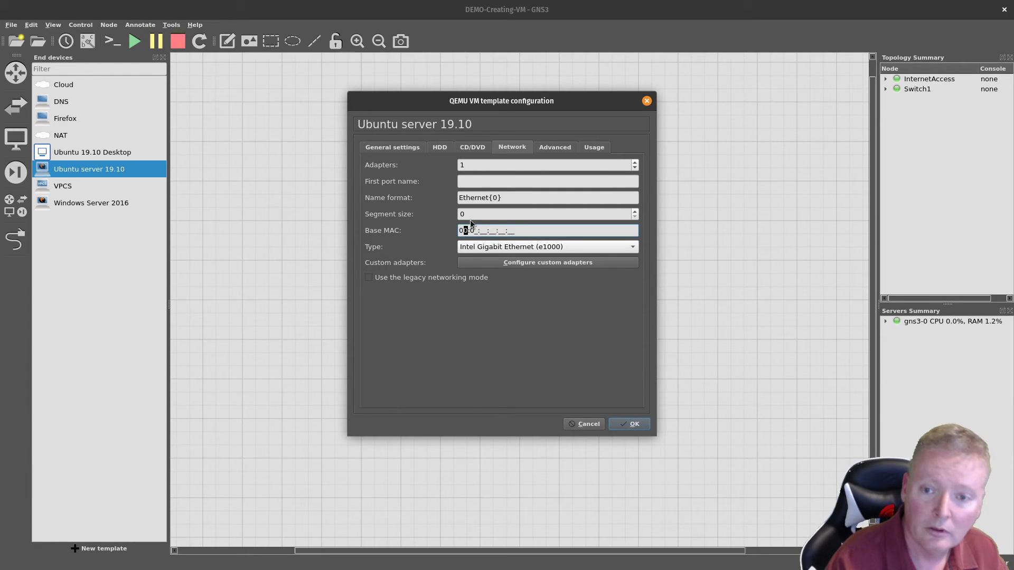
type("00:00:00:00:00")
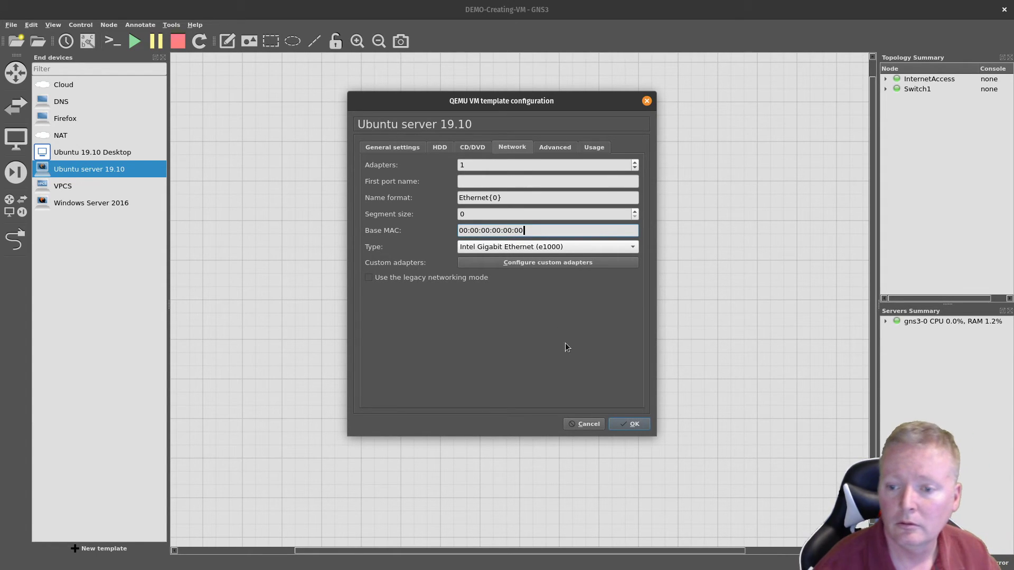
Step: Save the template settings and place two Ubuntu server 19.10 nodes below Switch1
left_click(621, 423)
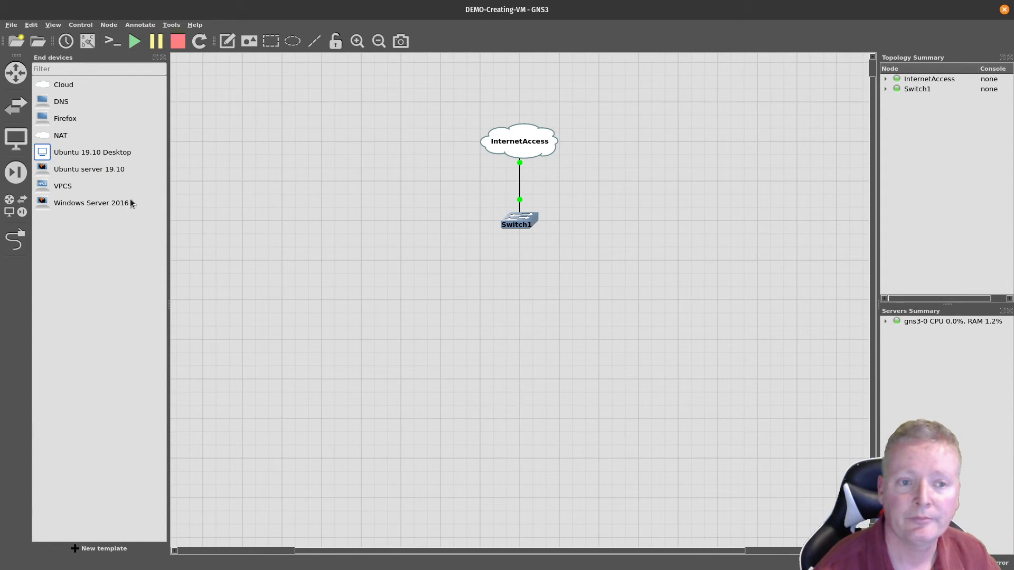
left_click_drag(57, 168, 359, 293)
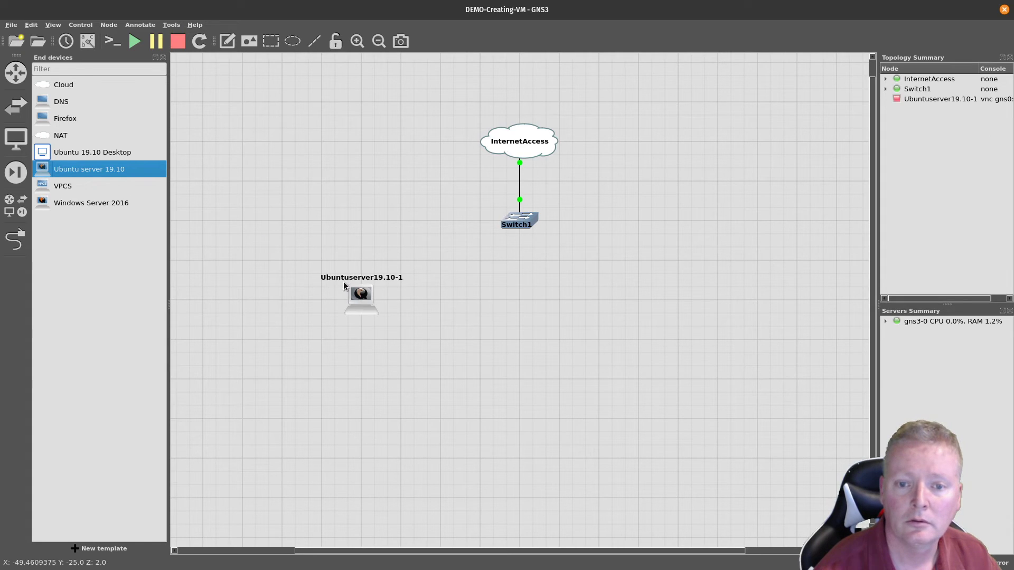
left_click_drag(79, 169, 499, 284)
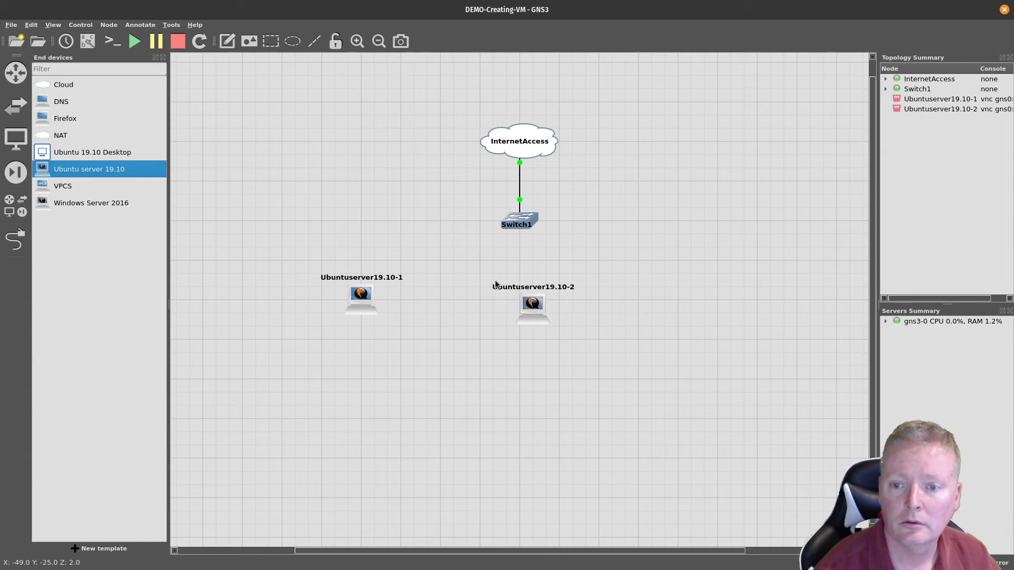
Step: Link both new servers to Switch1, node 2 on Ethernet2, and start all devices
left_click(16, 239)
left_click(359, 295)
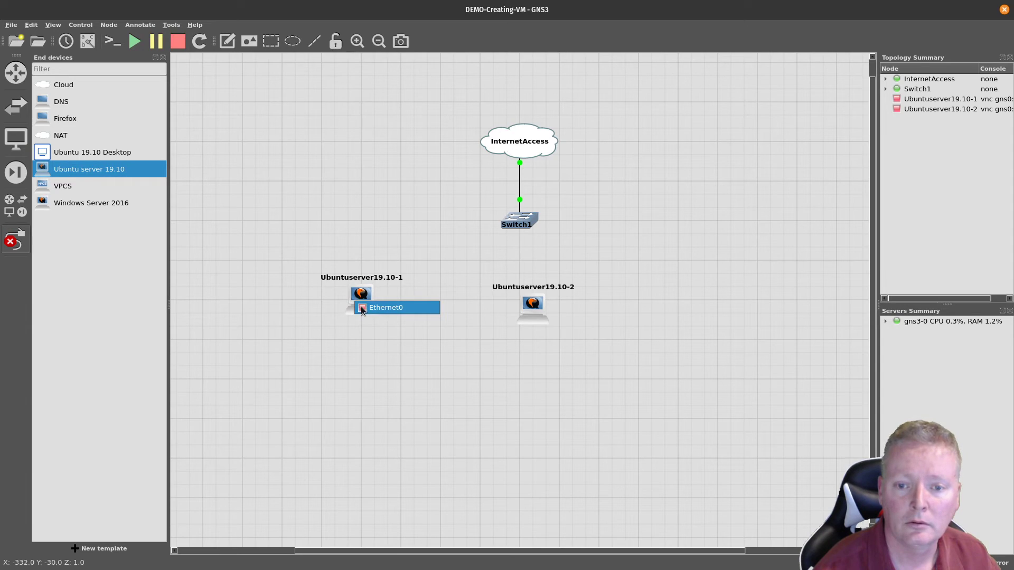
left_click(380, 307)
left_click(520, 216)
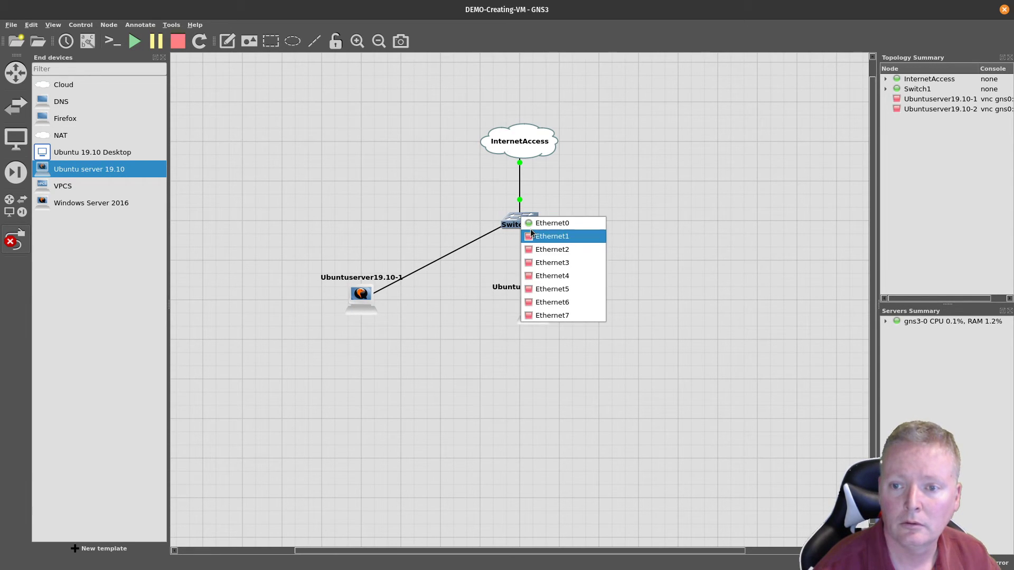
key("Escape")
left_click(531, 299)
left_click(536, 307)
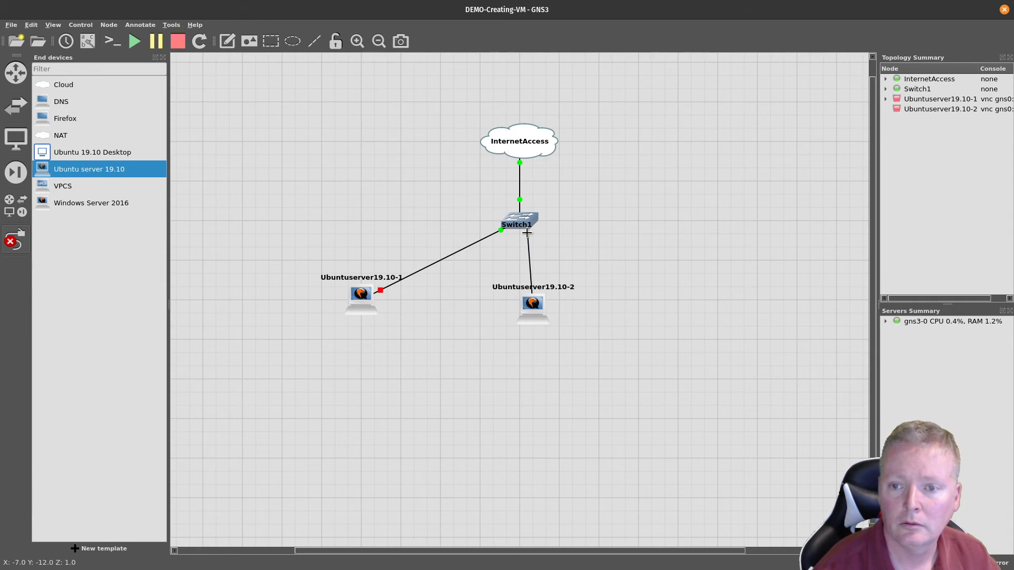
left_click(522, 217)
left_click(554, 250)
key("Escape")
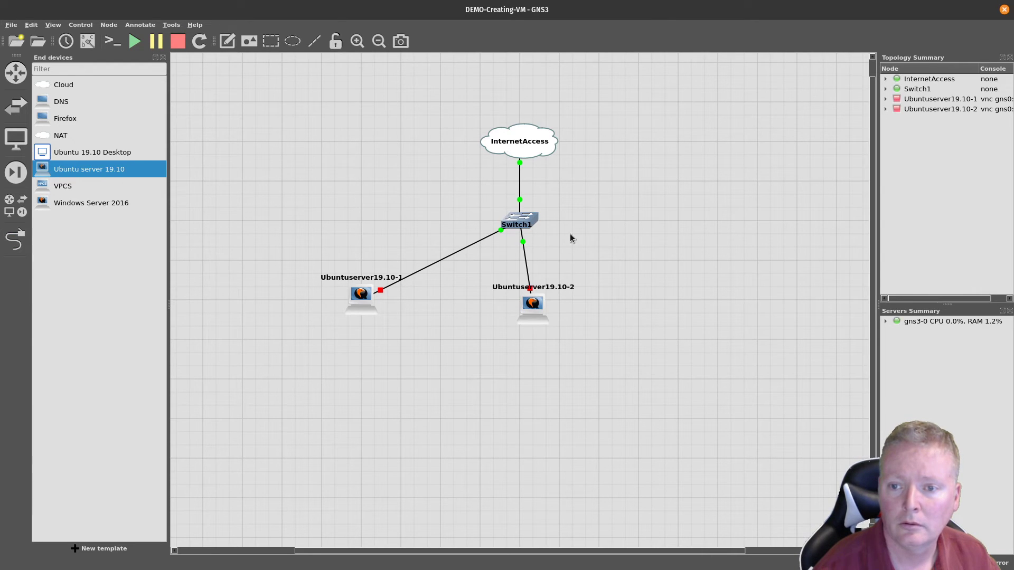
left_click(135, 43)
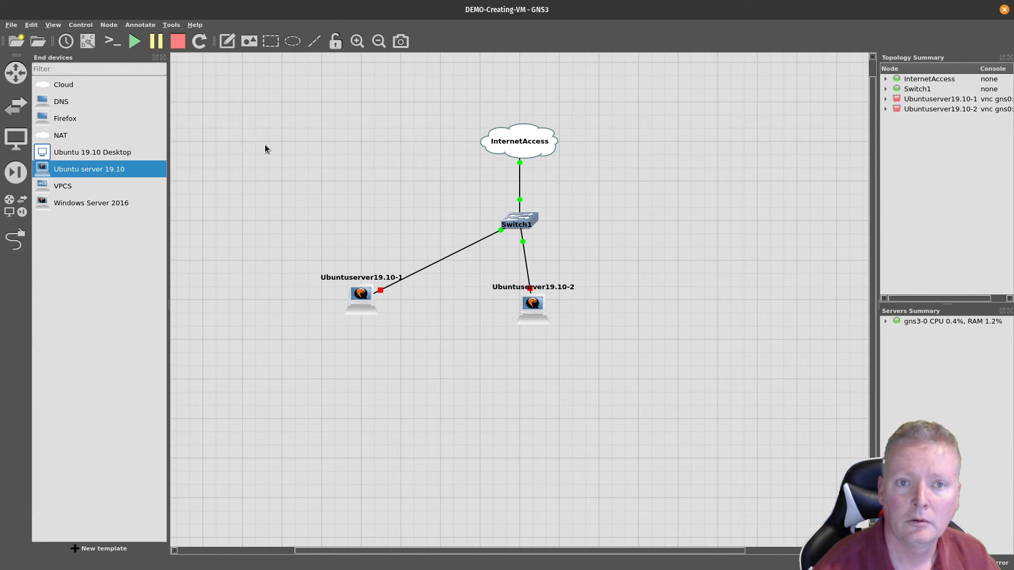
Step: Open all consoles, log into Ubuntuserver19.10-1 and run ip add, showing 192.168.1.68
left_click(112, 43)
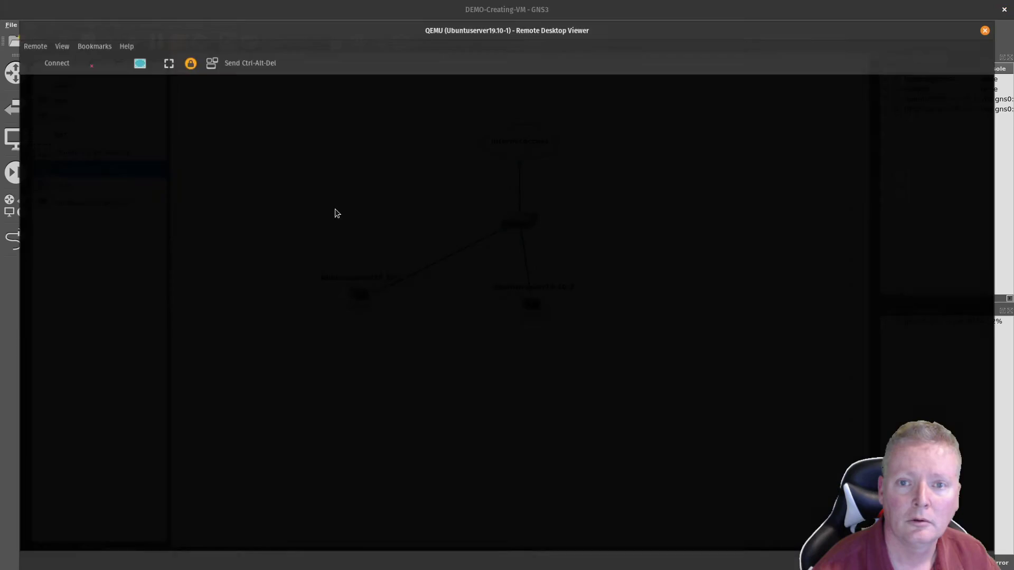
left_click(87, 69)
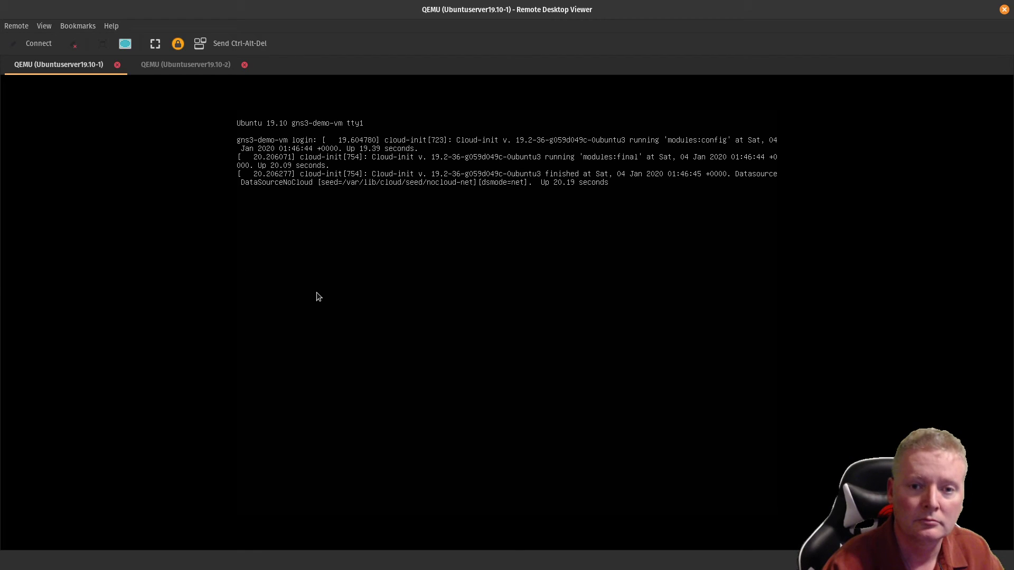
key("Return")
type("ean")
key("Return")
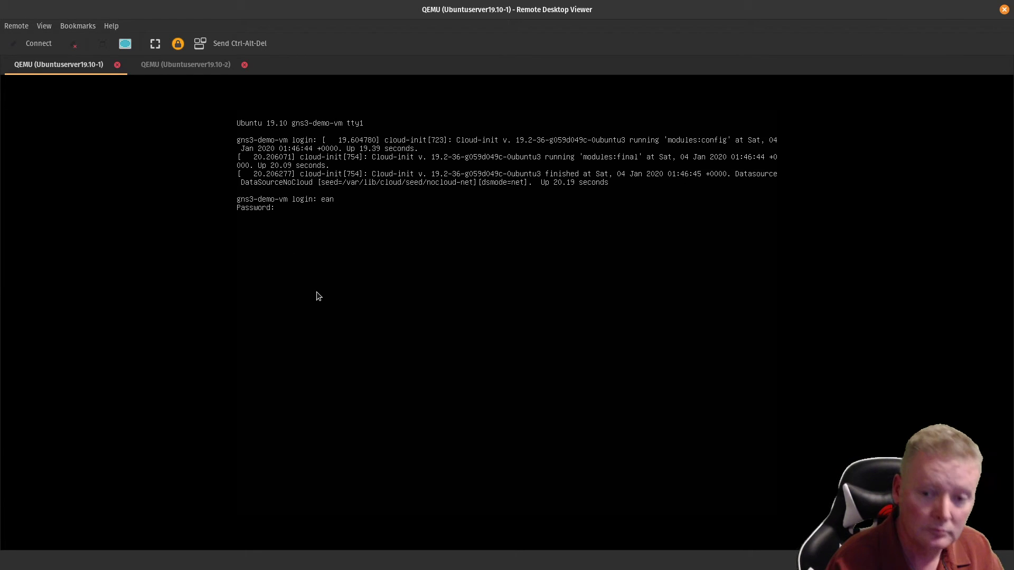
key("Return")
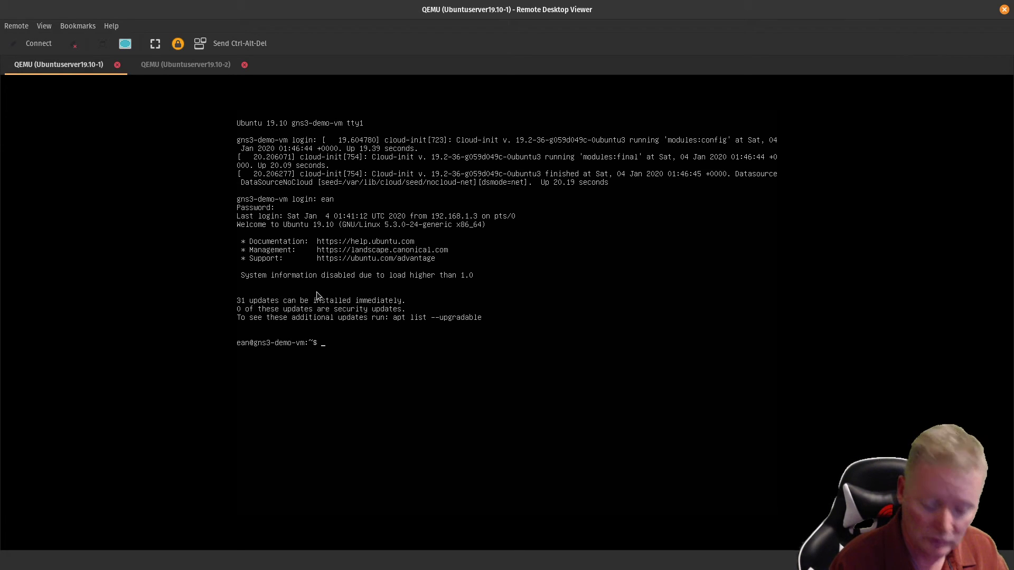
type("ip add")
key("Return")
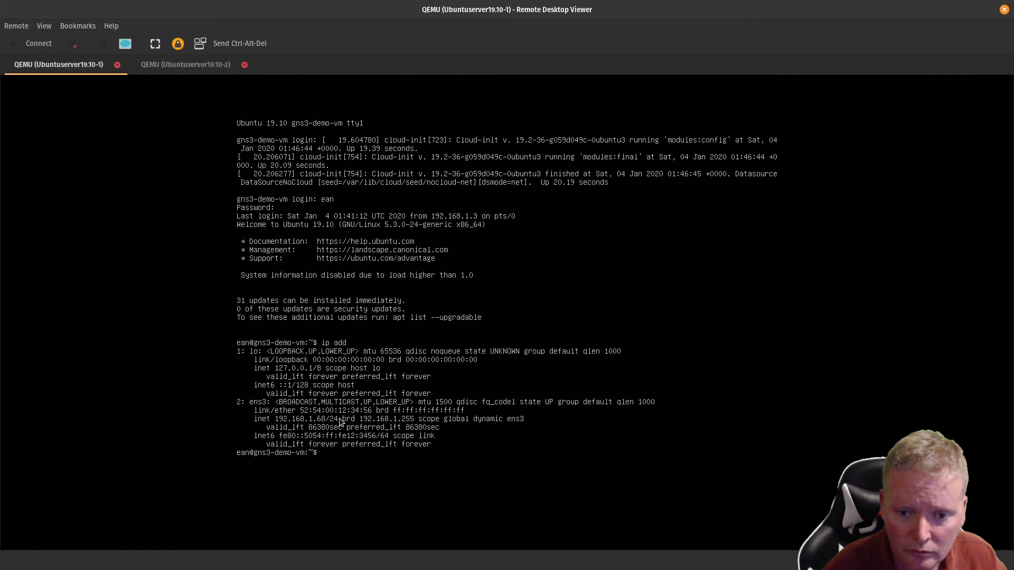
Step: Check the Ubuntuserver19.10-2 console, close its tab, then close the console viewer
left_click(180, 65)
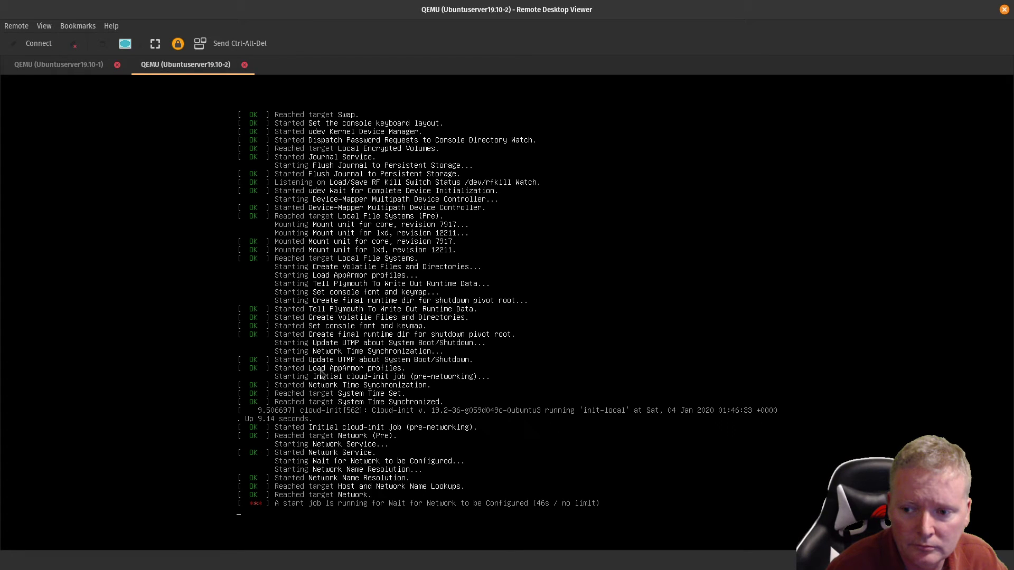
left_click(47, 65)
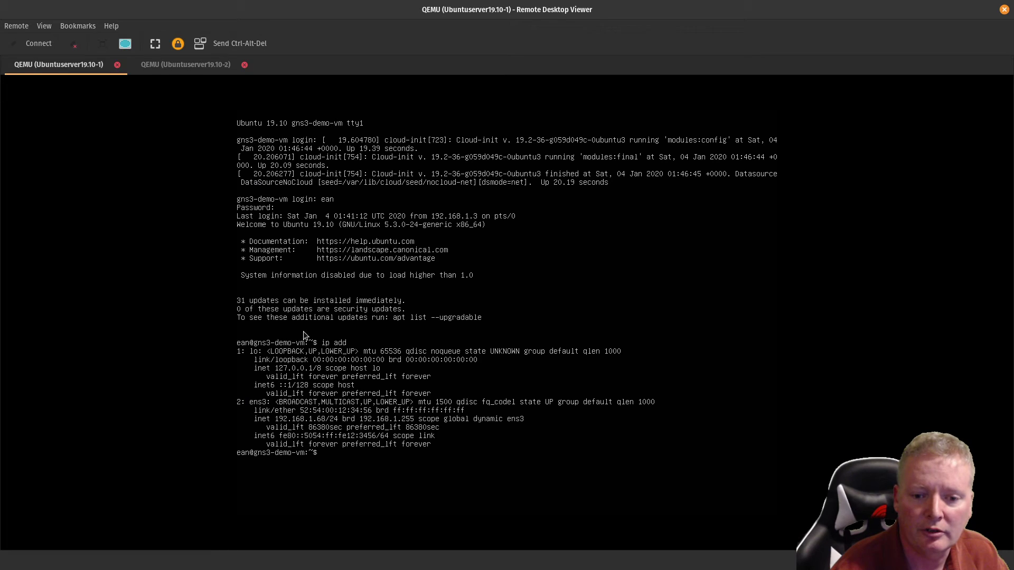
left_click(189, 65)
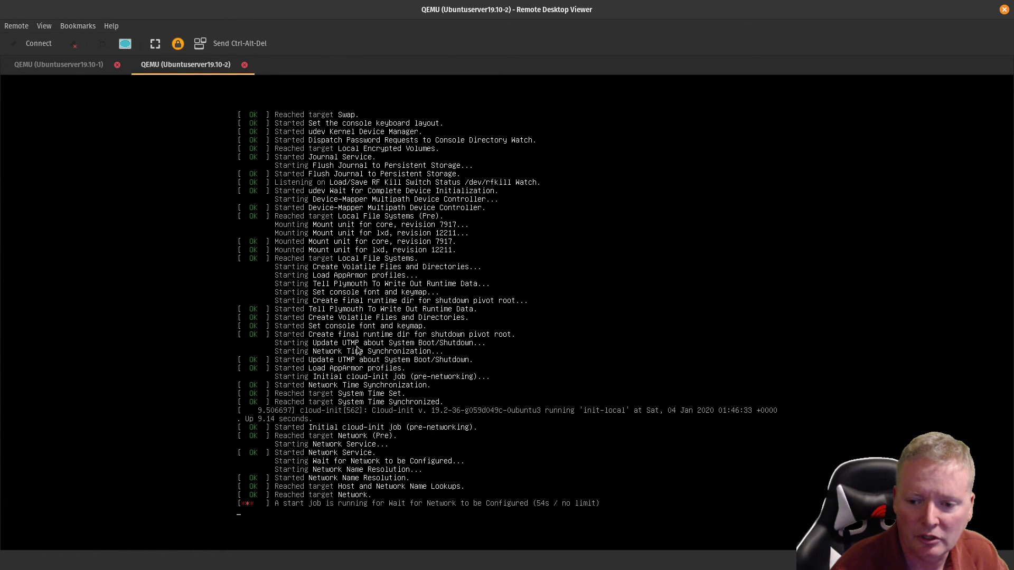
left_click(246, 65)
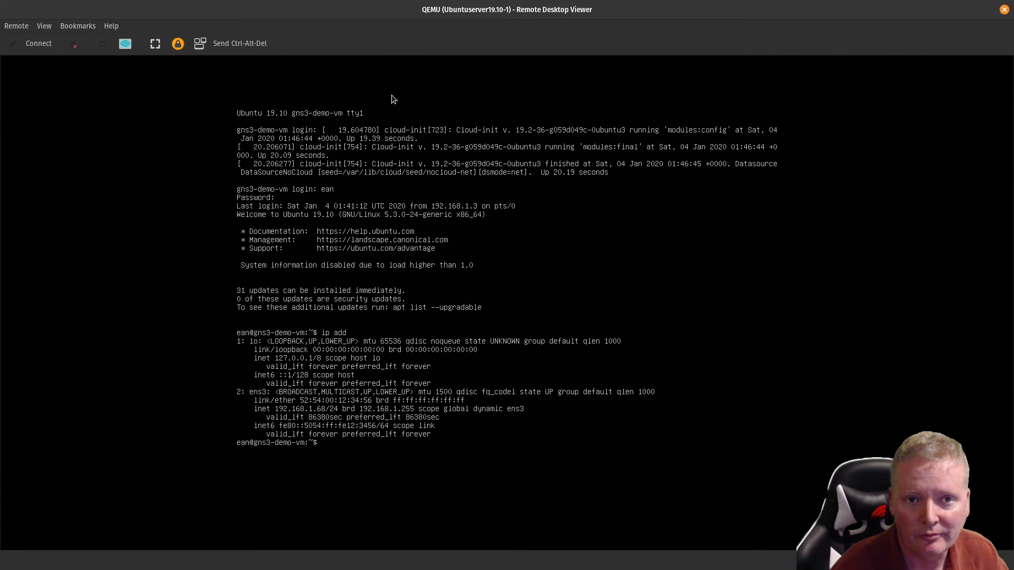
left_click(1004, 10)
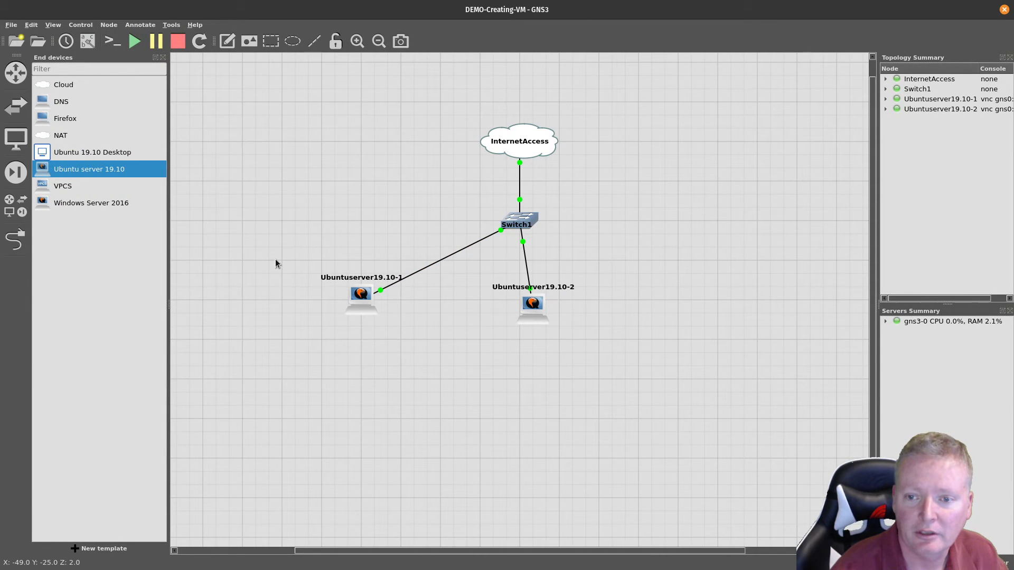
Step: Stop both Ubuntu servers and delete the InternetAccess cloud
left_click_drag(276, 260, 593, 394)
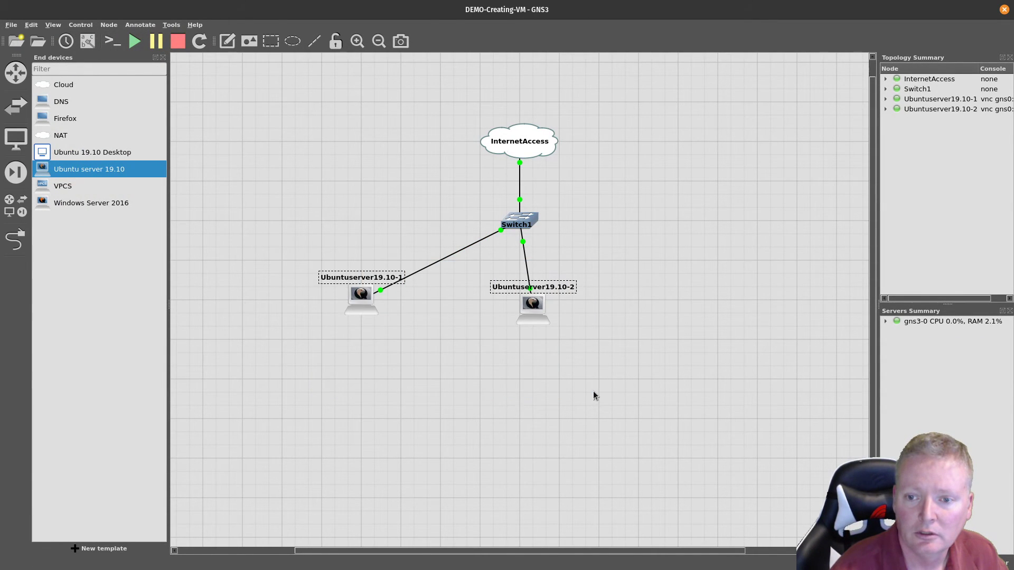
left_click(178, 41)
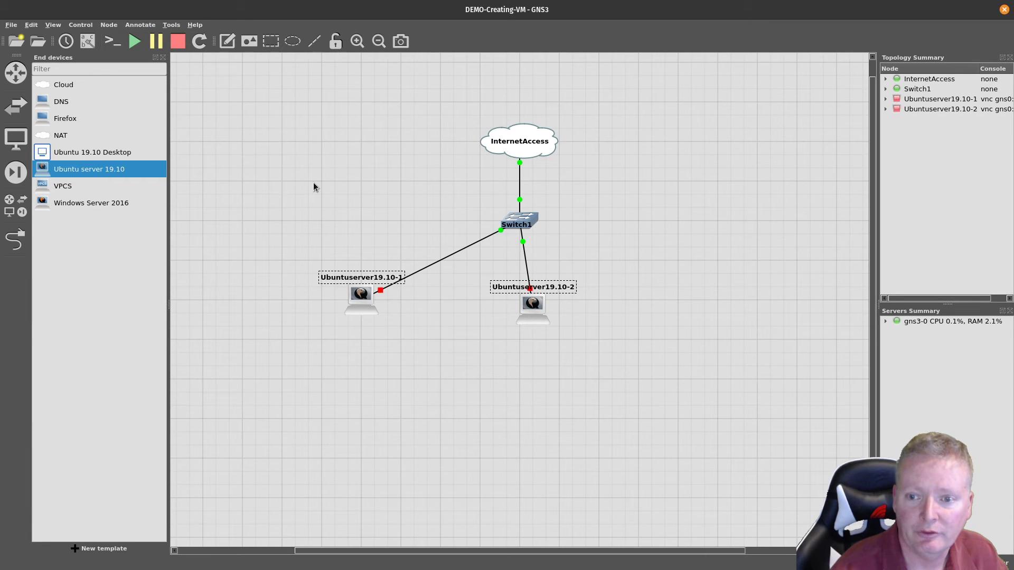
left_click(313, 187)
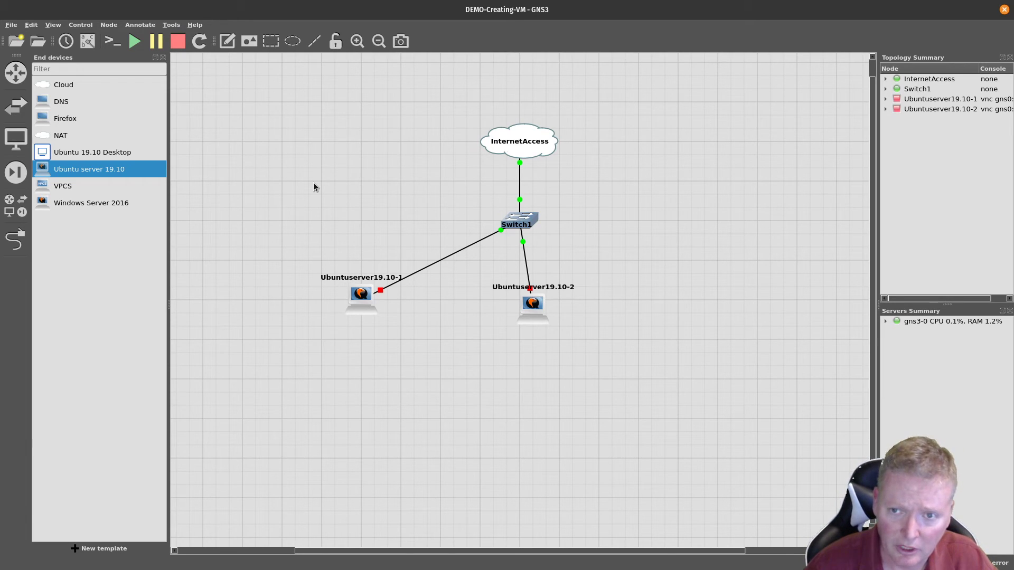
left_click_drag(458, 115, 593, 181)
key("Delete")
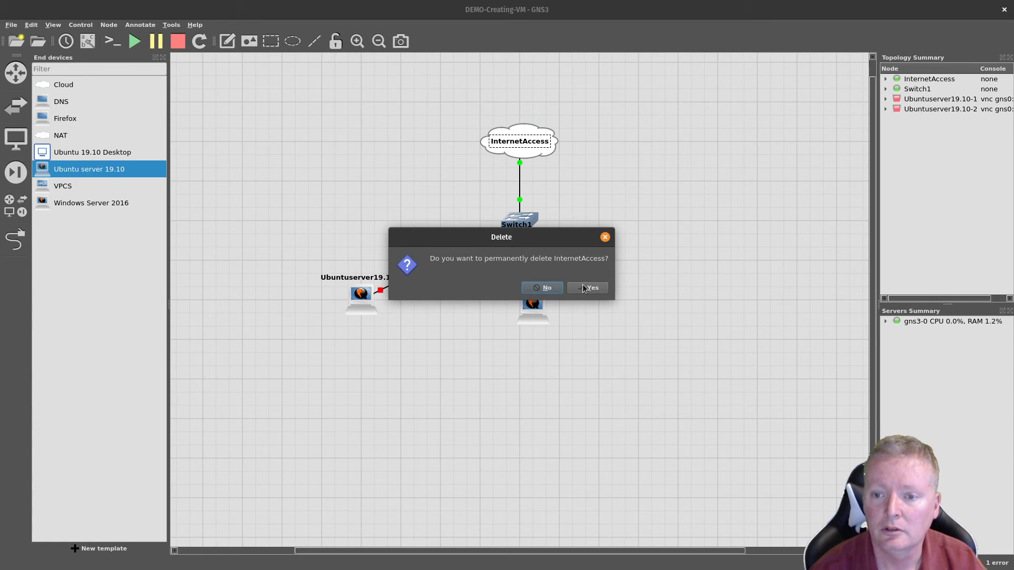
left_click(582, 285)
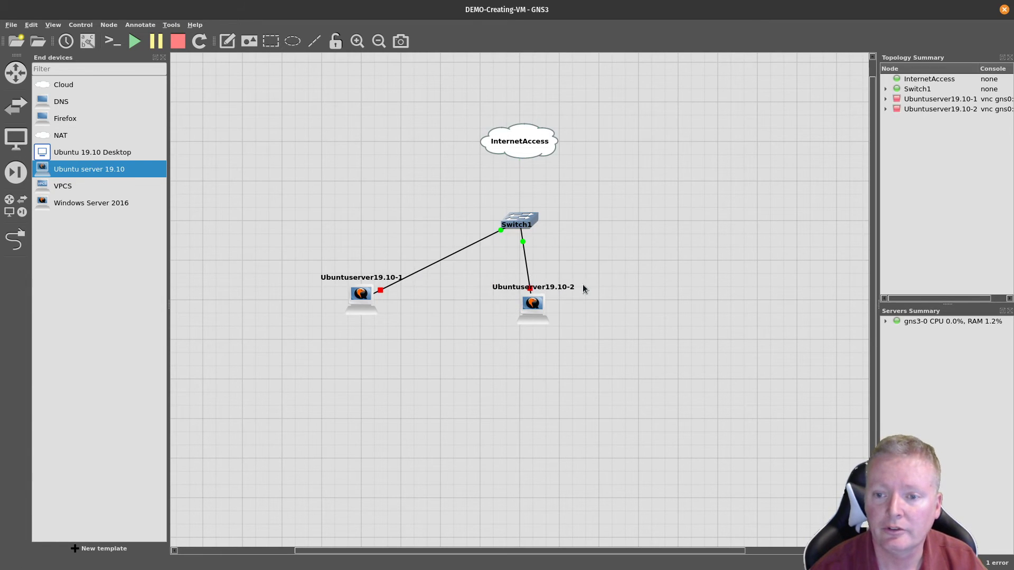
Step: Add a NAT node, cable Switch1 to NAT1's nat0, start all devices and open consoles
left_click(15, 206)
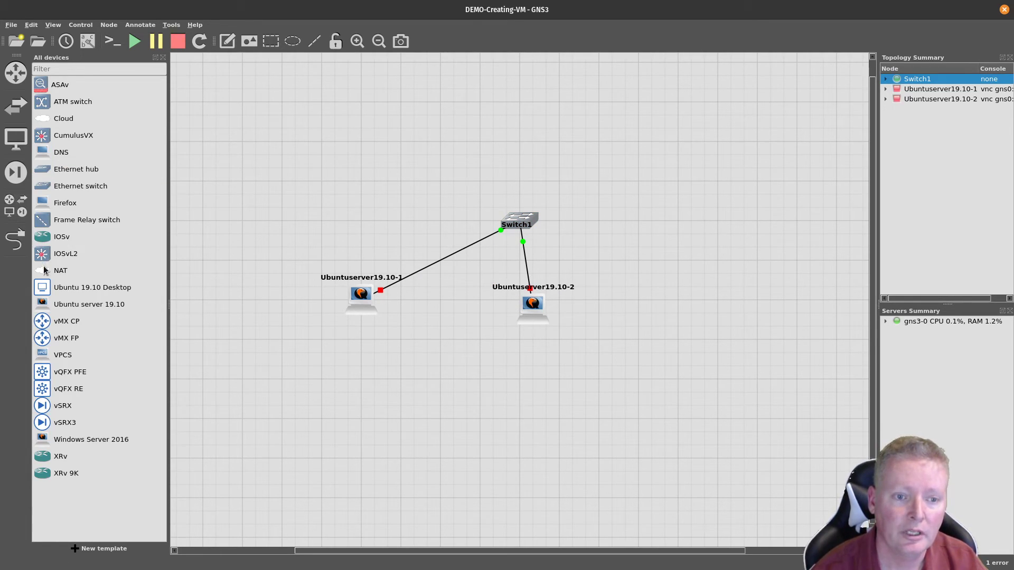
left_click_drag(47, 270, 522, 103)
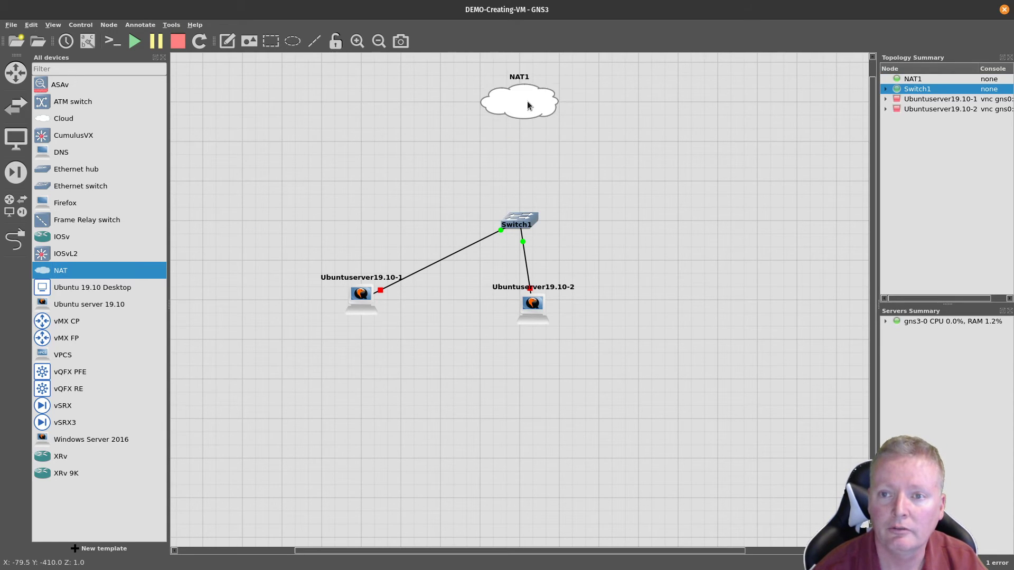
left_click(16, 239)
left_click(519, 221)
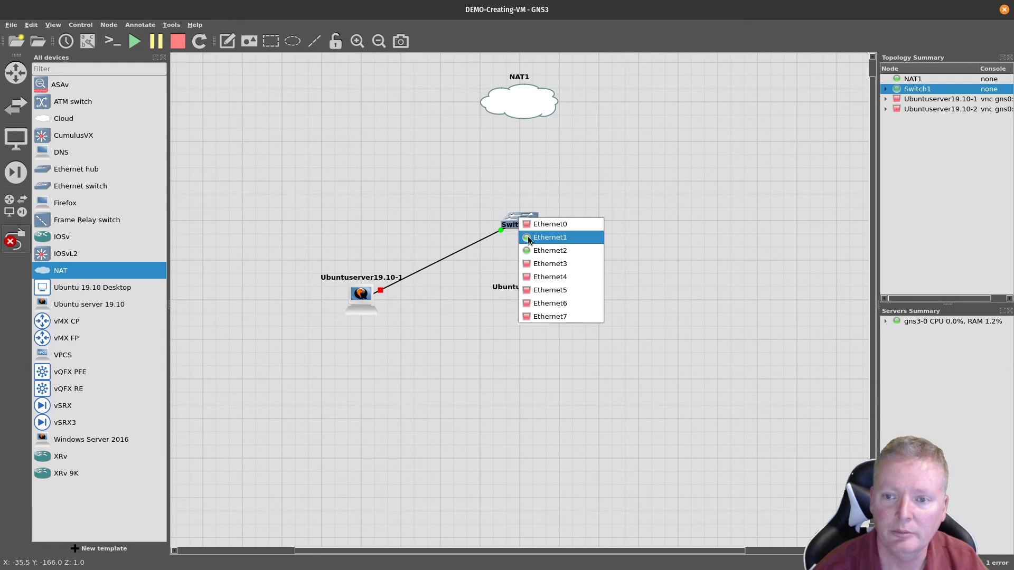
left_click(534, 225)
left_click(519, 108)
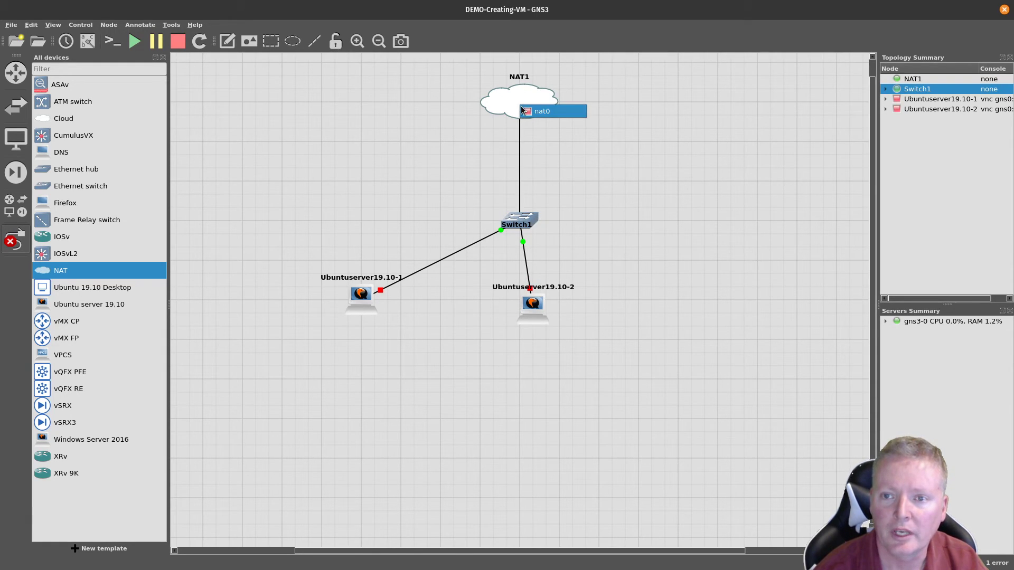
left_click(521, 110)
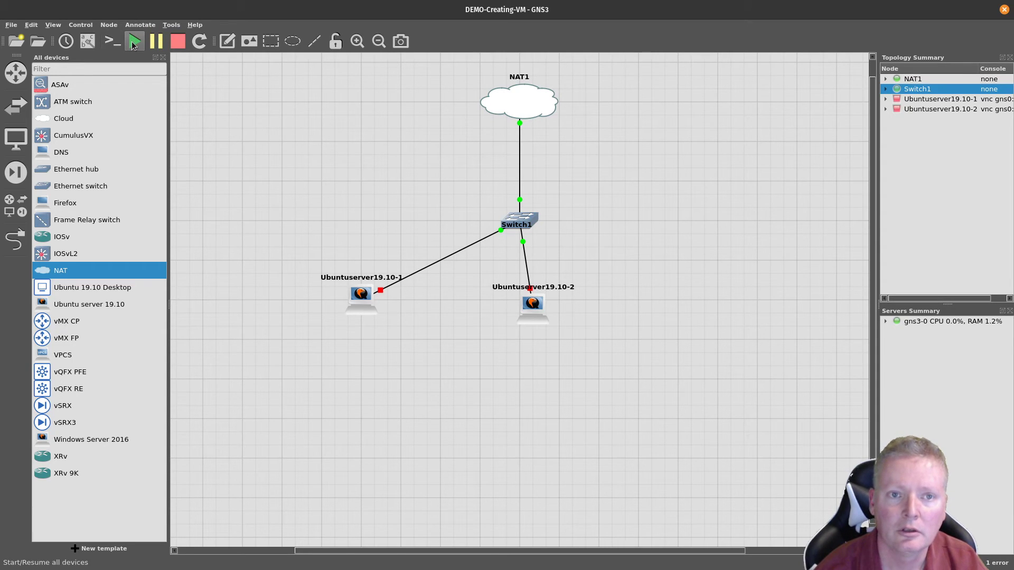
left_click(132, 41)
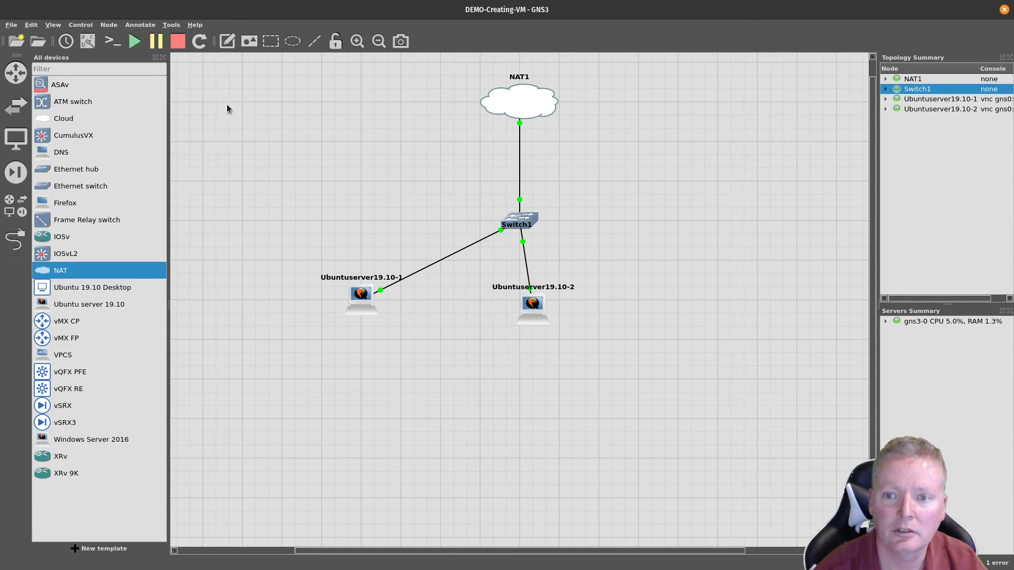
left_click(112, 41)
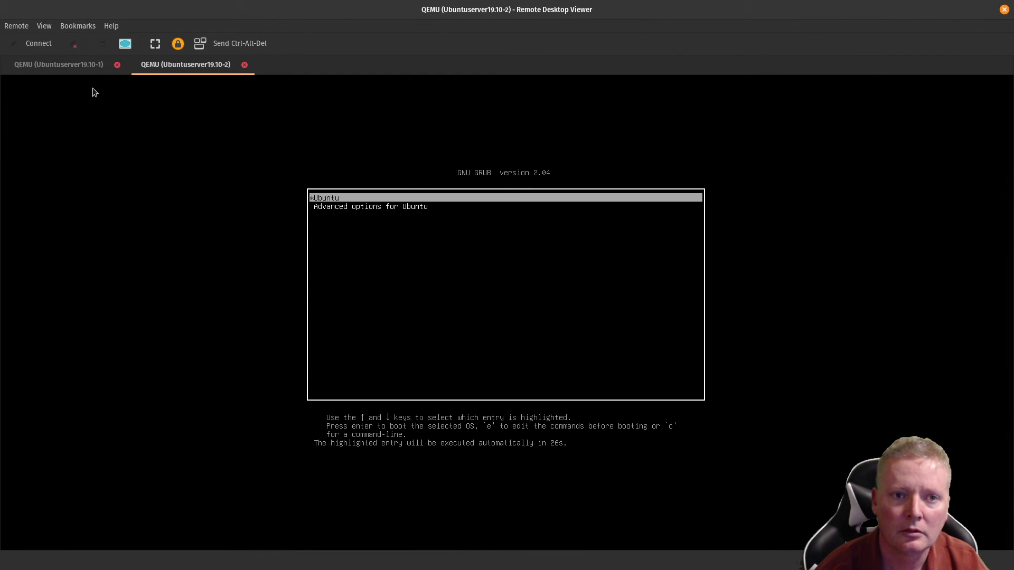
Step: Boot Ubuntuserver19.10-2 past its GRUB menu using the default Ubuntu entry
left_click(77, 68)
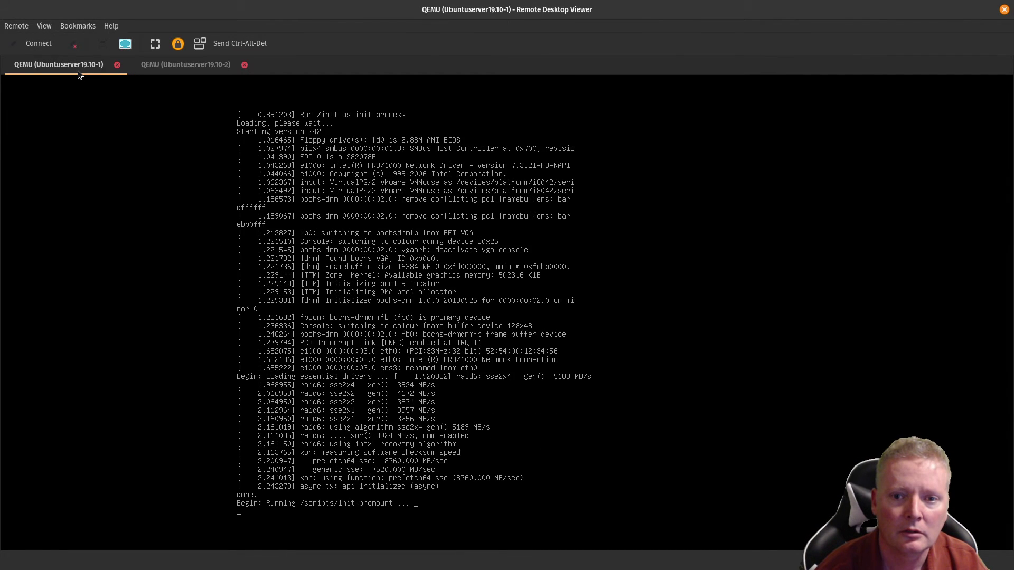
left_click(182, 64)
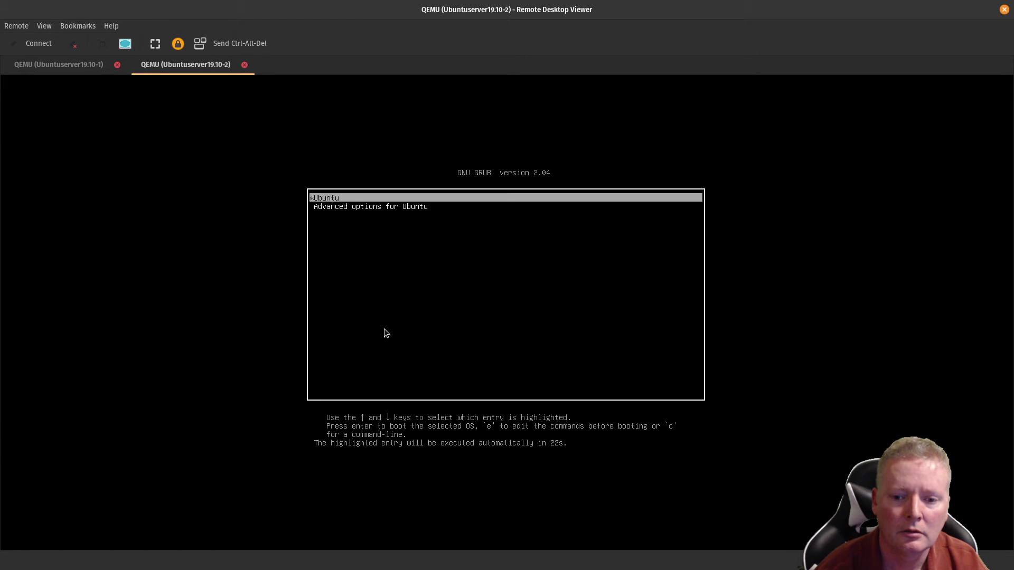
key("Return")
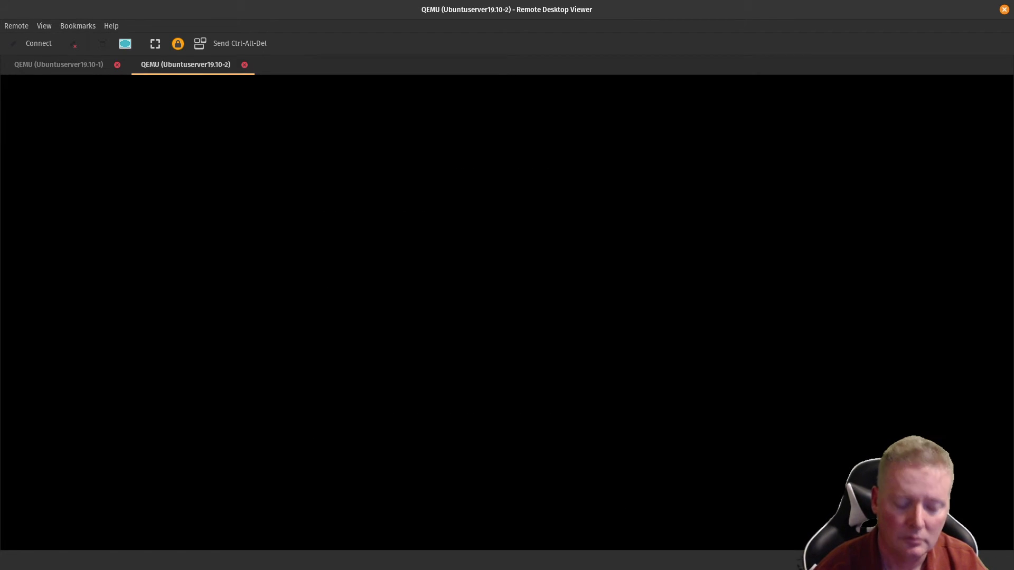
Step: Log in on Ubuntuserver19.10-1 and run 'ip add', showing ens3 at 192.168.122.76/24
left_click(52, 66)
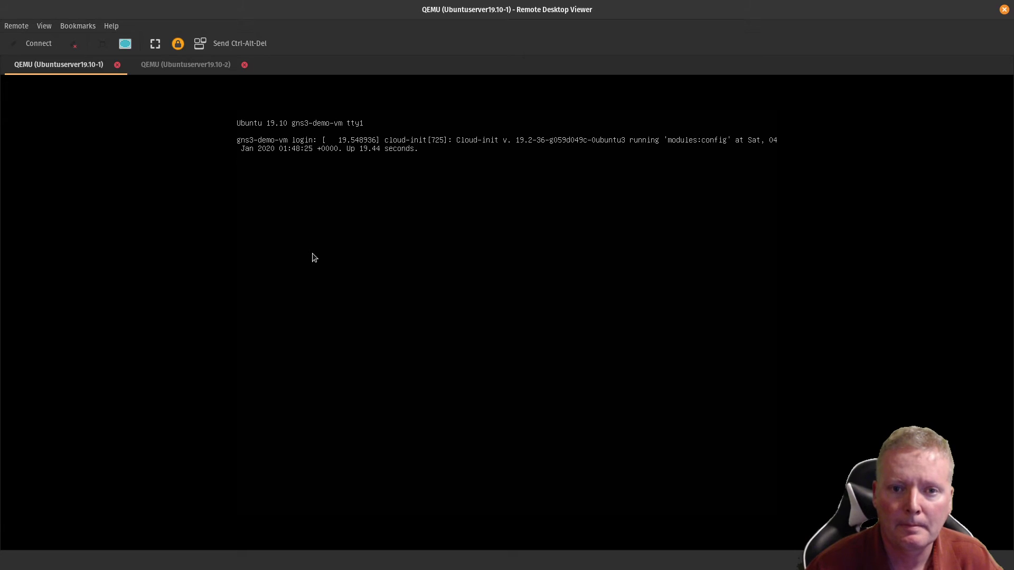
type("ean")
key("Return")
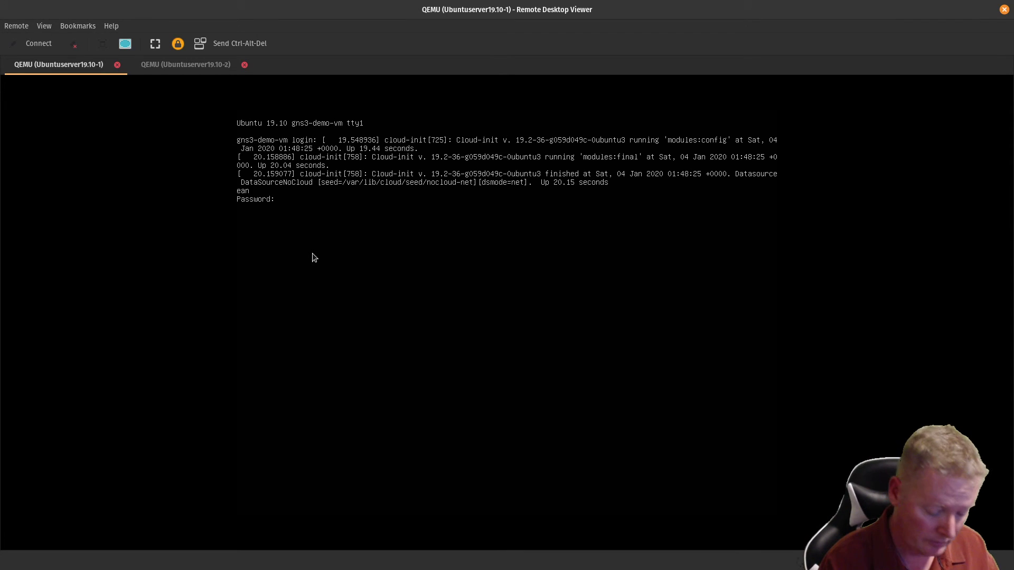
key("Return")
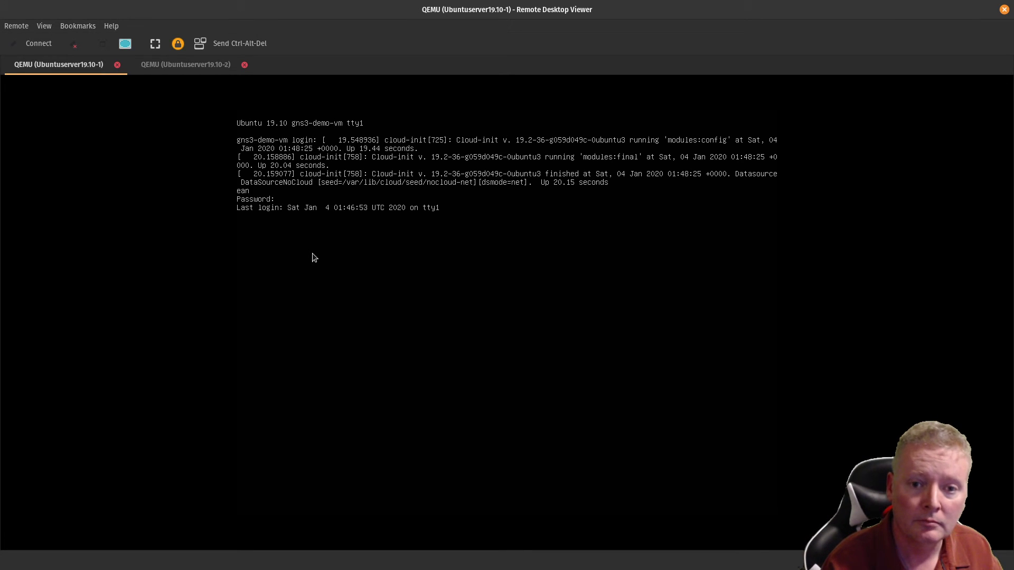
type("ip add")
key("Return")
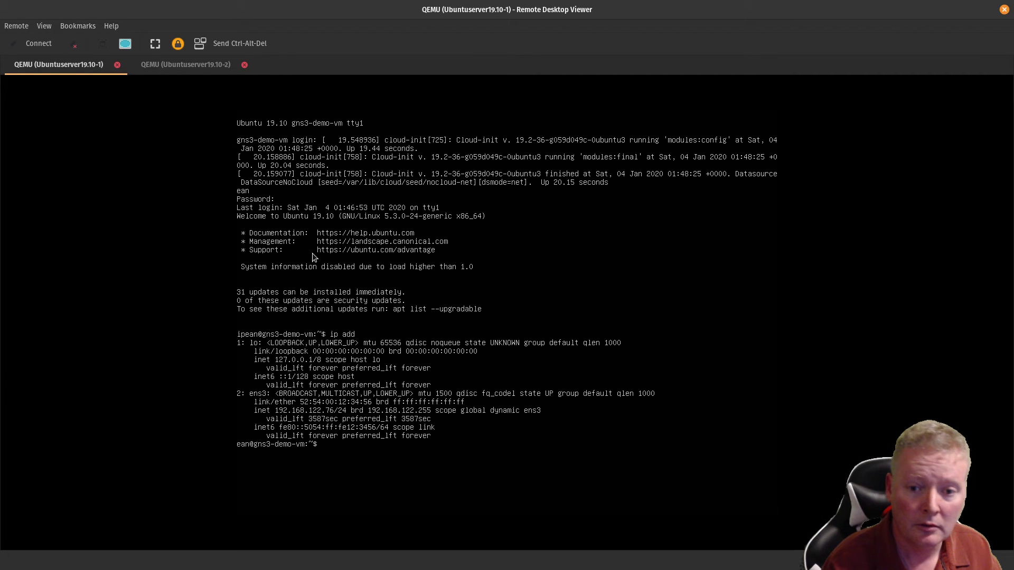
Step: Close the 19.10-2 console, power off Ubuntuserver19.10-1, and dismiss the connection-closed notice
left_click(202, 66)
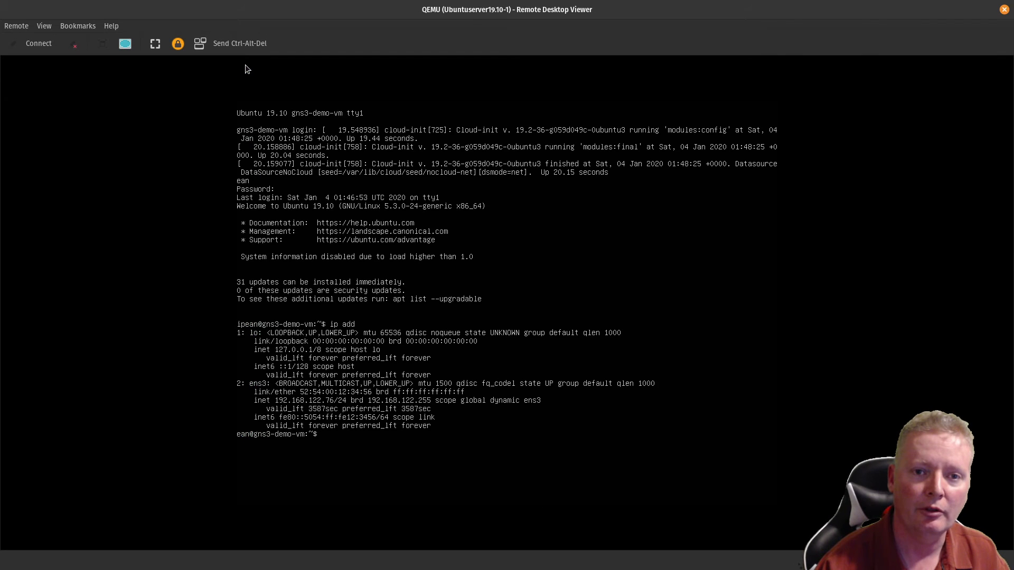
left_click(245, 65)
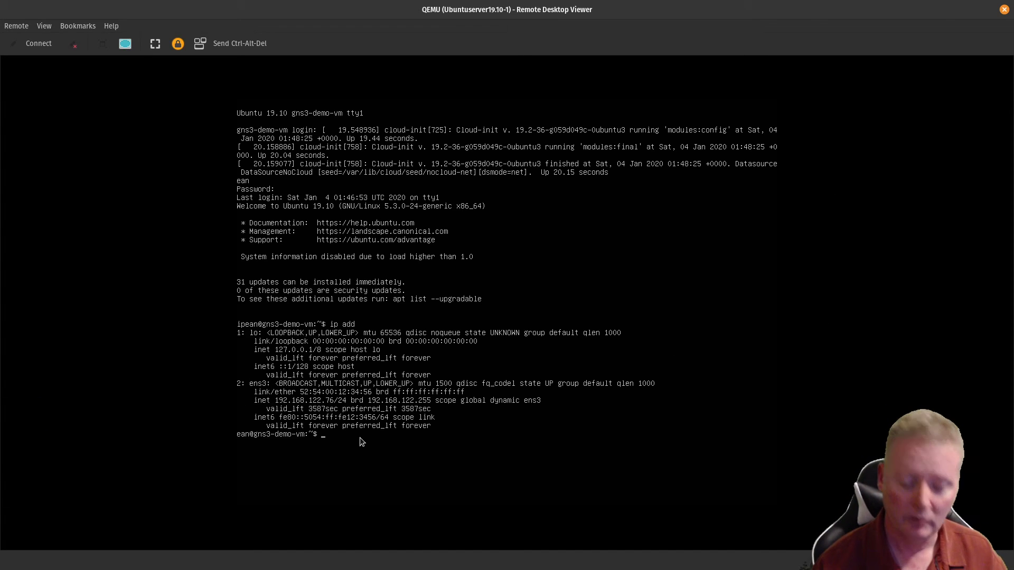
type("powe")
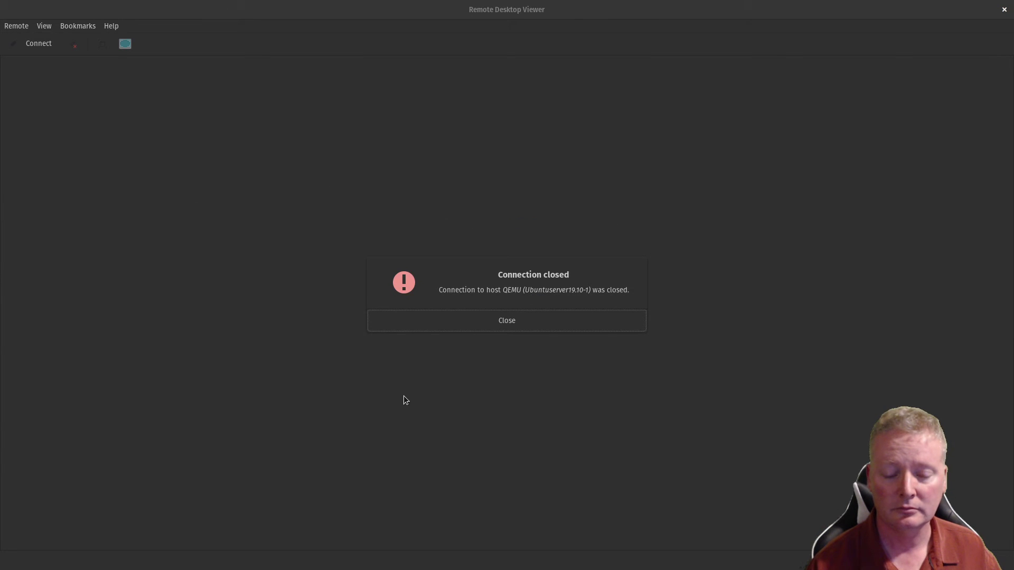
left_click(507, 319)
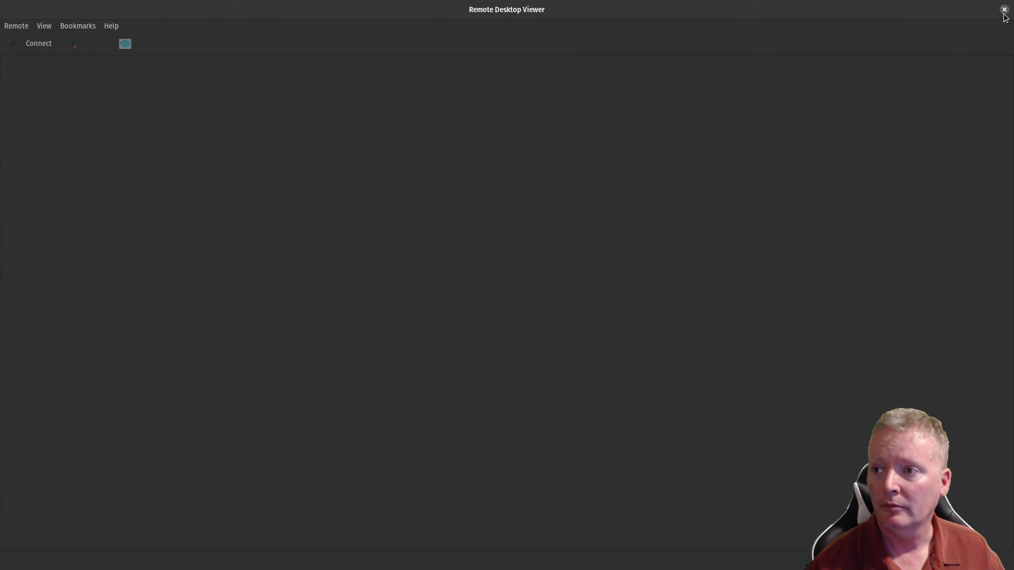
Step: Close Remote Desktop Viewer and delete both Ubuntu server nodes from the canvas
left_click(1003, 10)
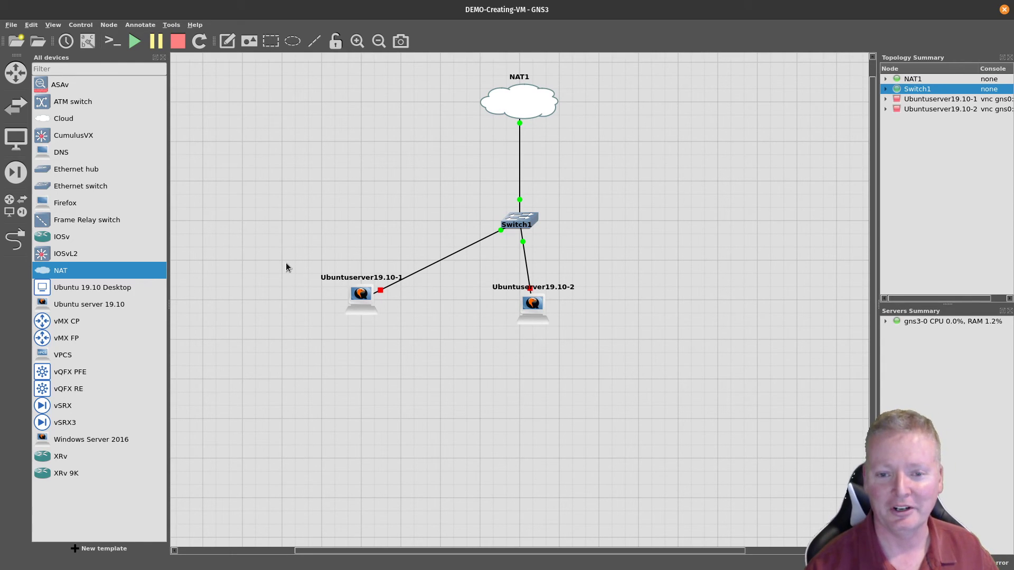
left_click_drag(286, 262, 622, 376)
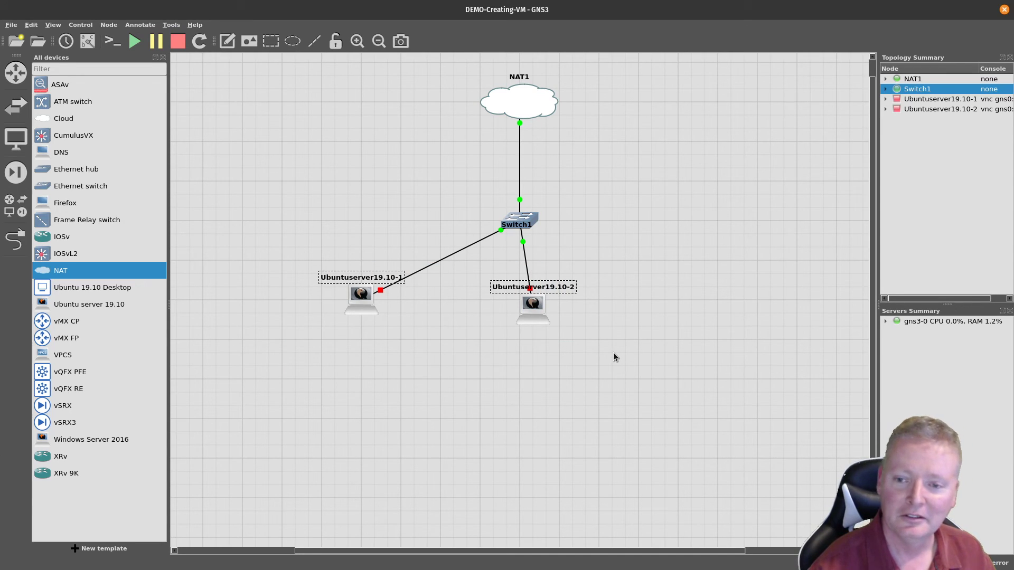
key("Delete")
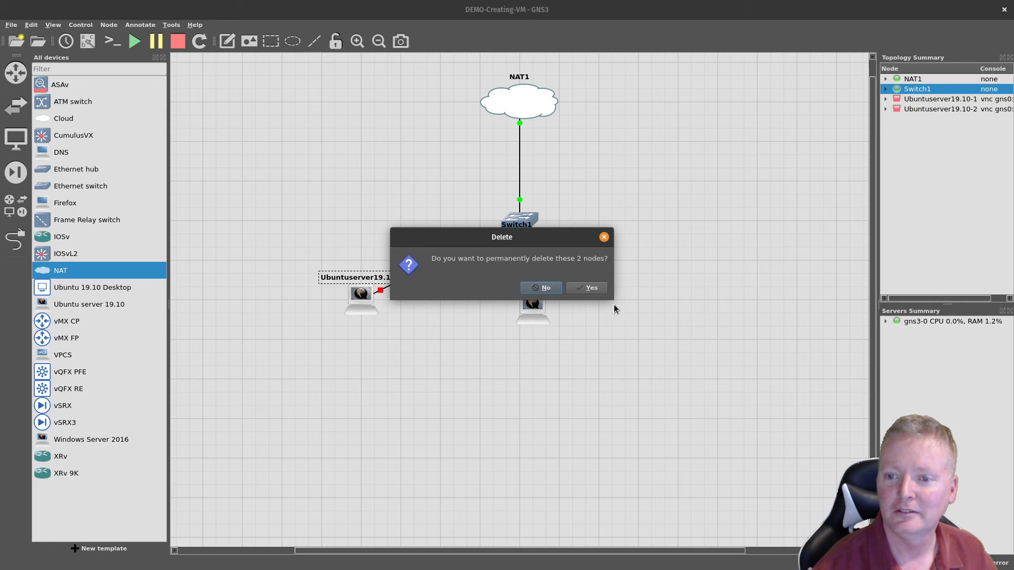
left_click(585, 288)
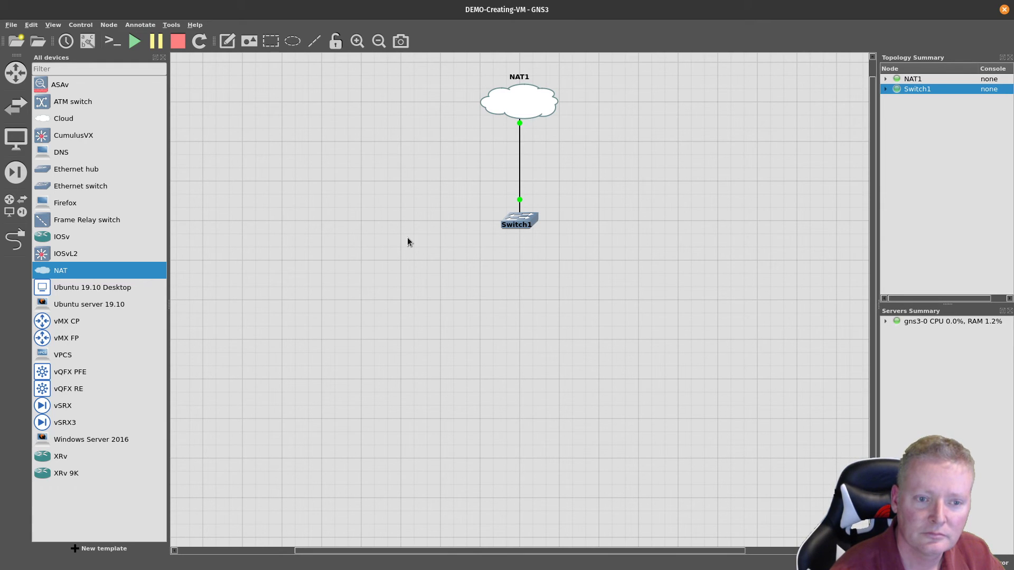
Step: Delete the NAT1 cloud and drop a new Cloud1 node above Switch1
right_click(514, 100)
left_click(566, 211)
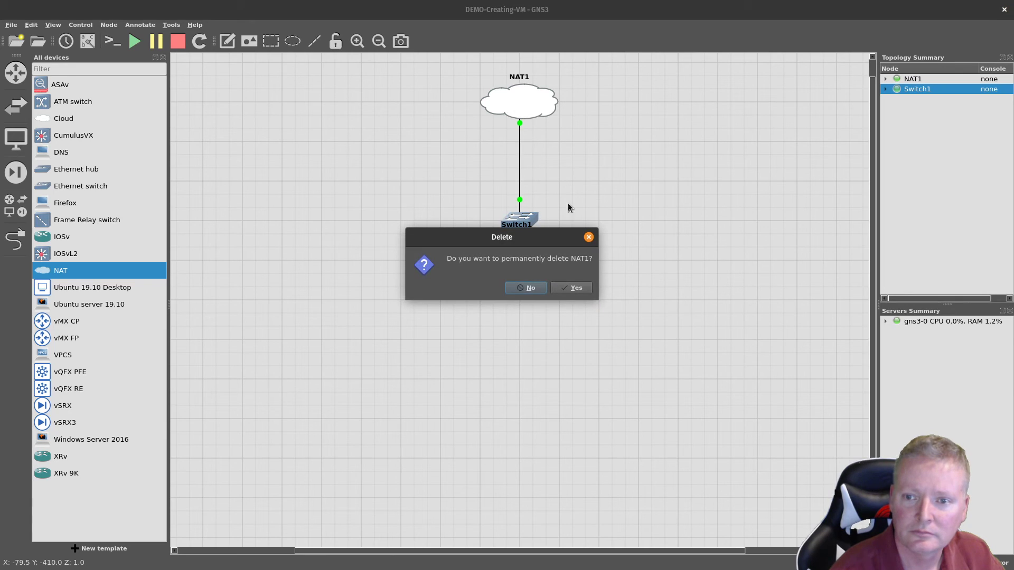
left_click(571, 288)
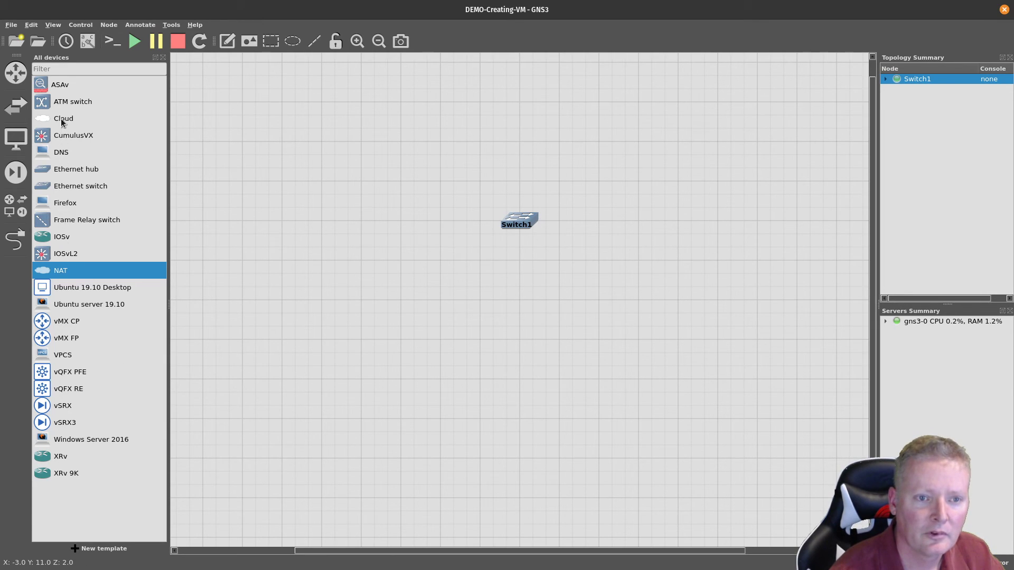
left_click_drag(63, 119, 523, 112)
Step: Delete Switch1 and move Cloud1 further left on the canvas
right_click(523, 220)
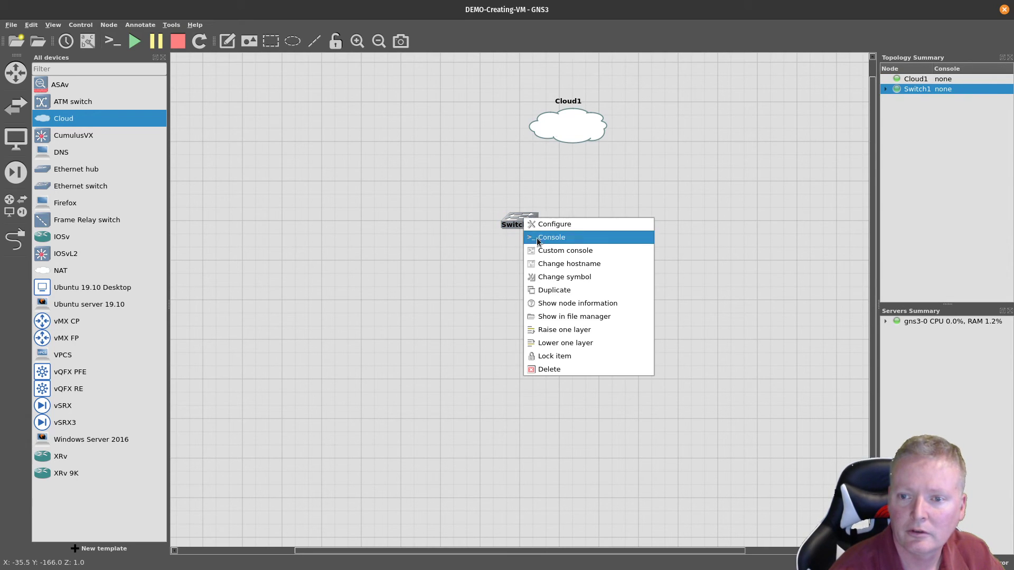
left_click(549, 369)
left_click(569, 287)
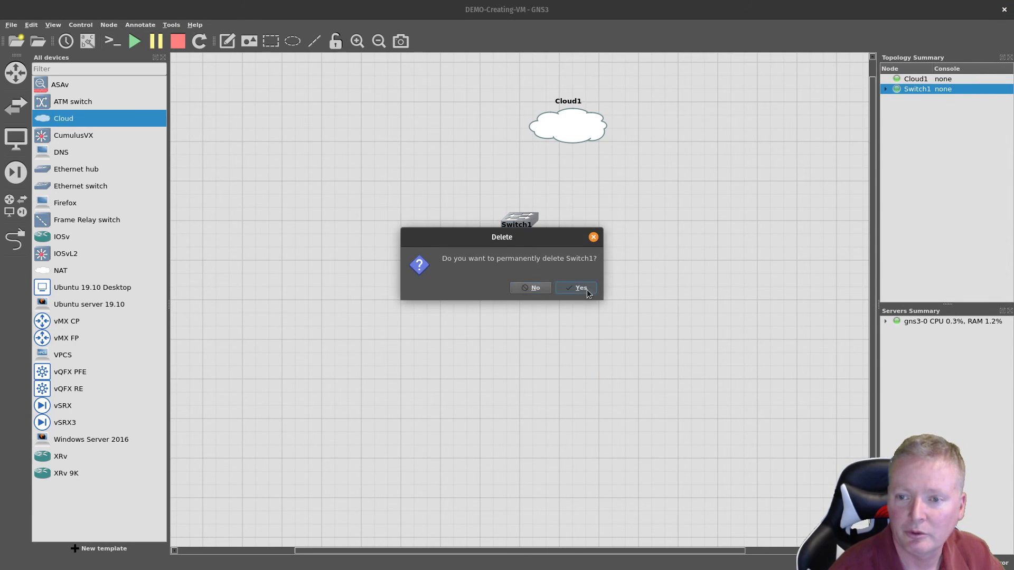
left_click_drag(548, 127, 380, 142)
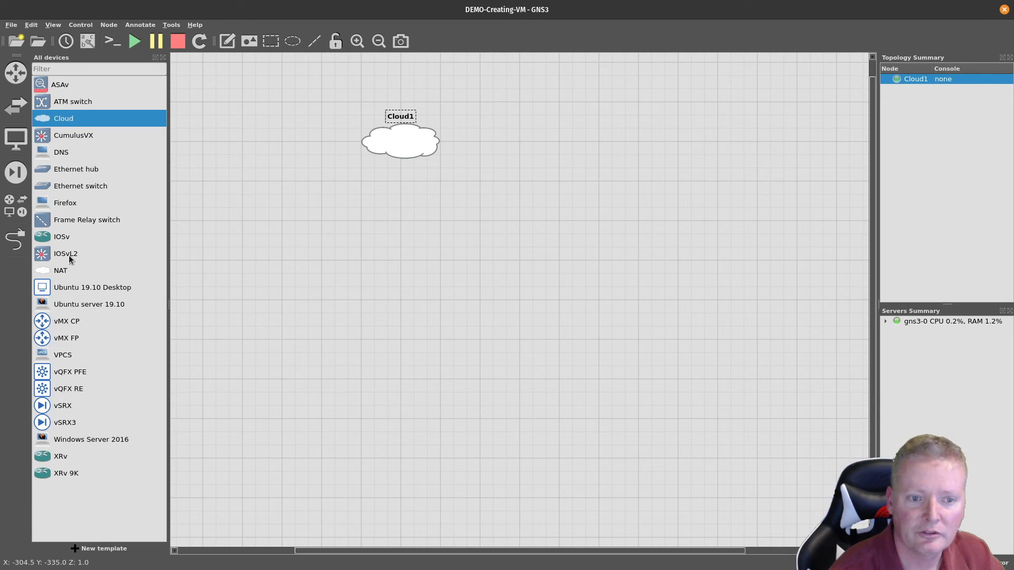
Step: Add a second cloud, Cloud2, configured to use the eno1 interface
left_click_drag(69, 118, 589, 139)
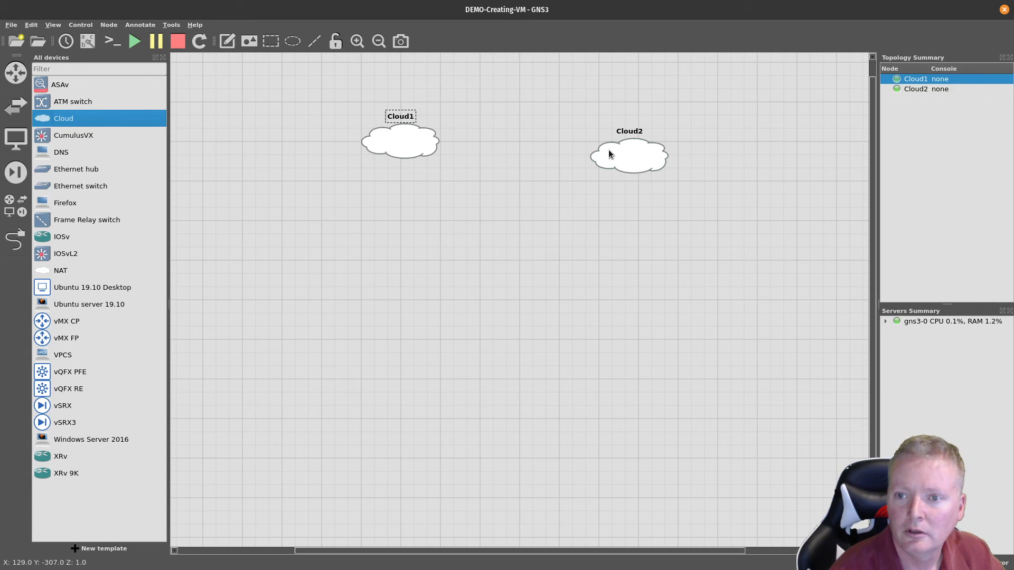
right_click(602, 143)
left_click(610, 149)
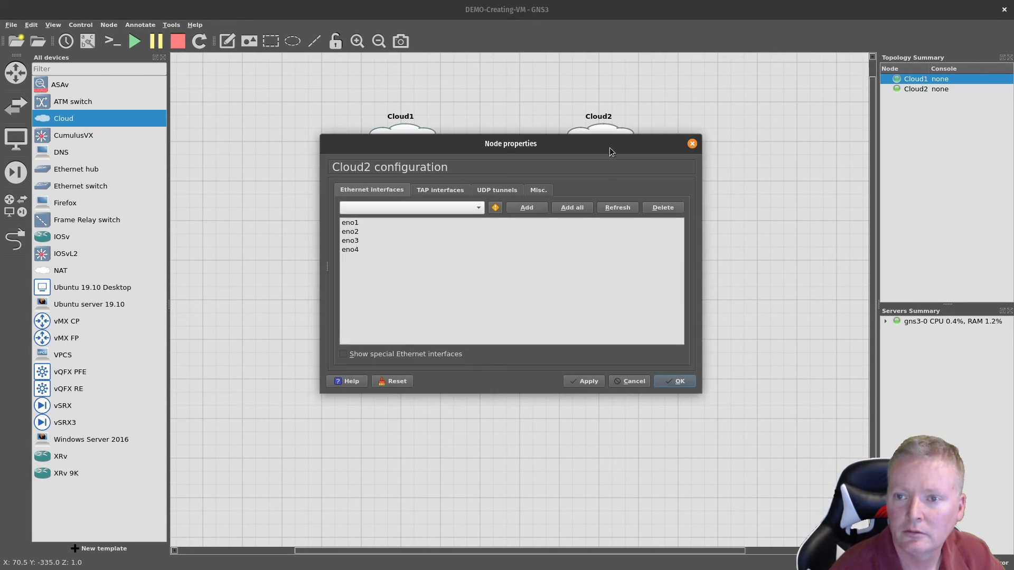
left_click(356, 222)
left_click(584, 381)
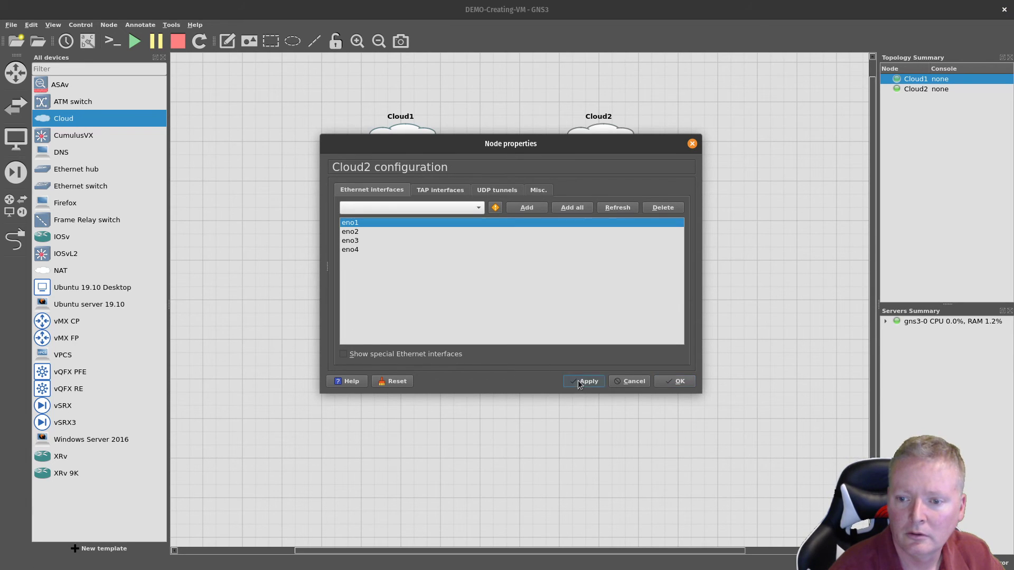
left_click(684, 383)
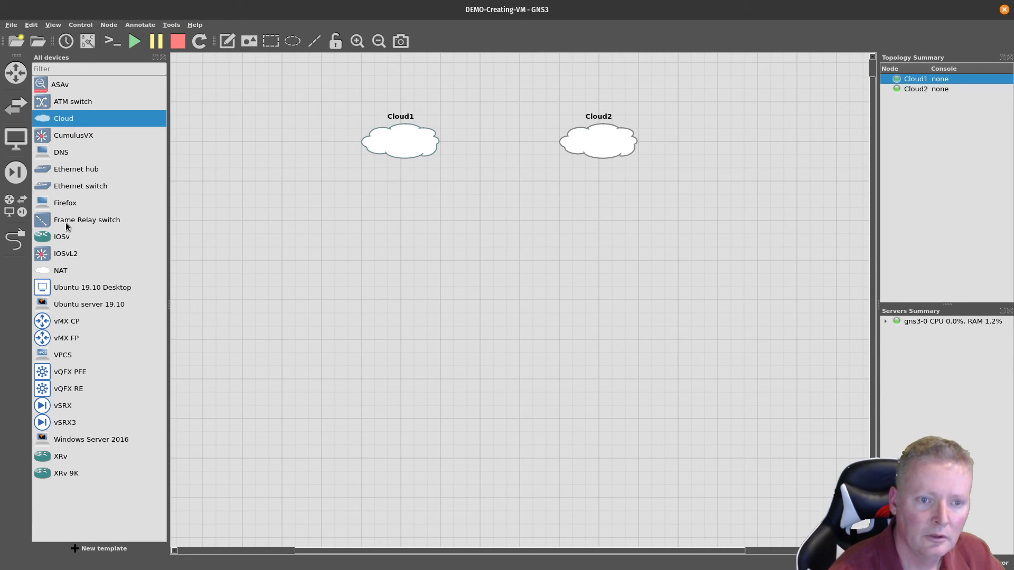
Step: Place a trial Ubuntu 19.10 Desktop node, then delete Ubuntu19.10Desktop-1
left_click_drag(70, 292, 422, 285)
left_click_drag(49, 296, 271, 297)
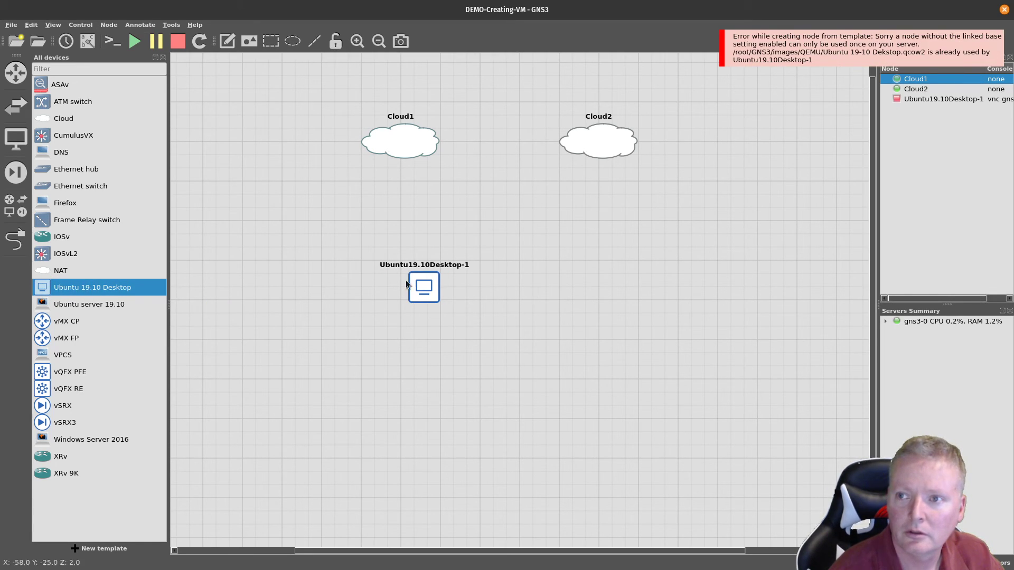
right_click(423, 289)
left_click(450, 493)
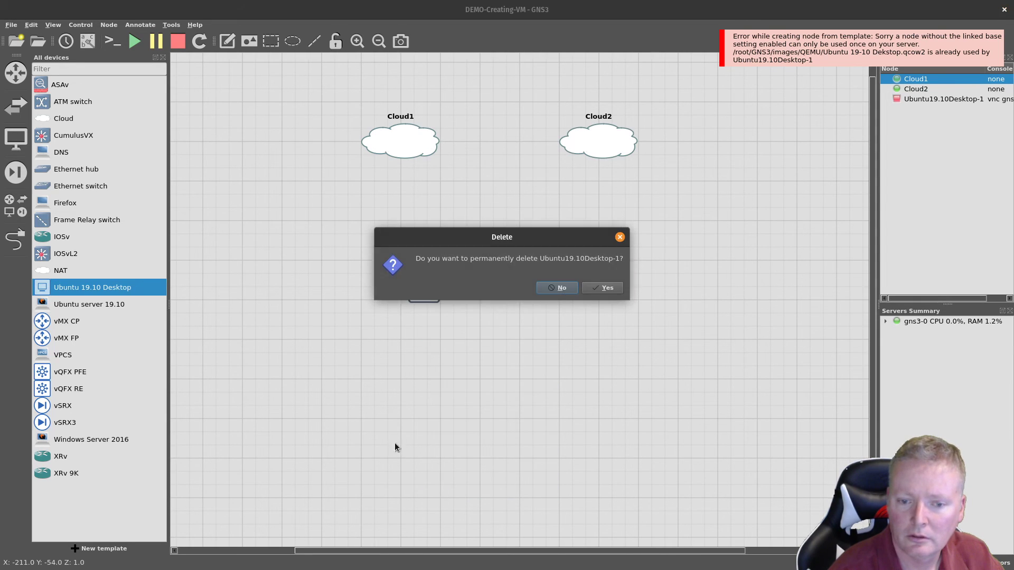
left_click(596, 289)
Step: Add two Ubuntu server 19.10 nodes and link Ubuntuserver19.10-1's Ethernet0 to Cloud1
left_click_drag(100, 304, 391, 254)
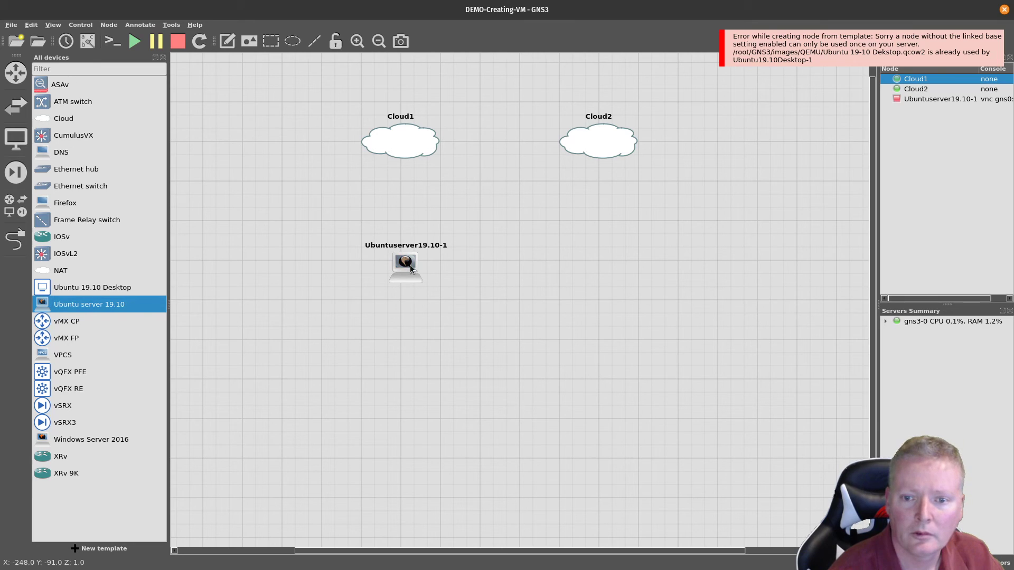
left_click_drag(79, 306, 604, 271)
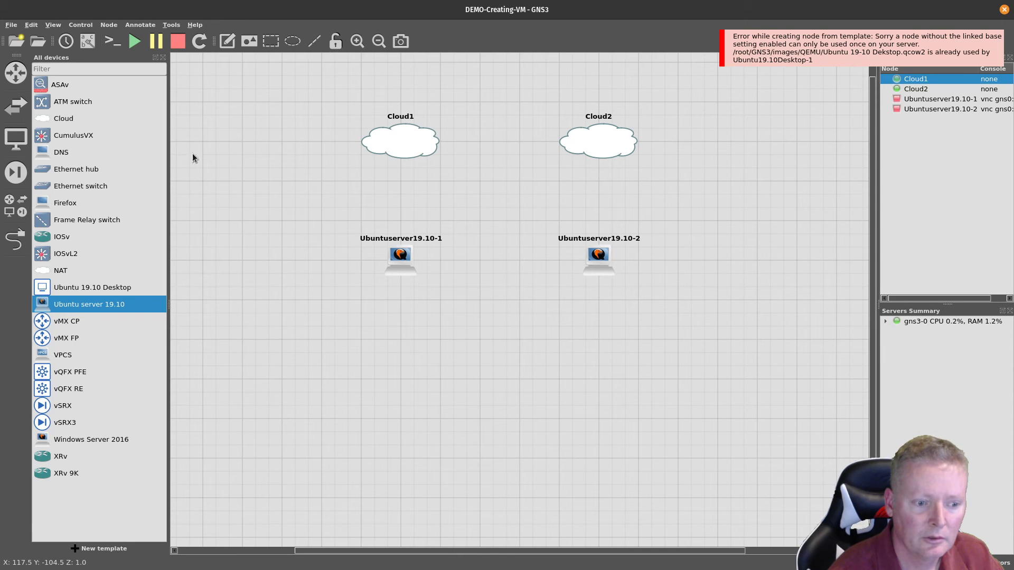
left_click(21, 246)
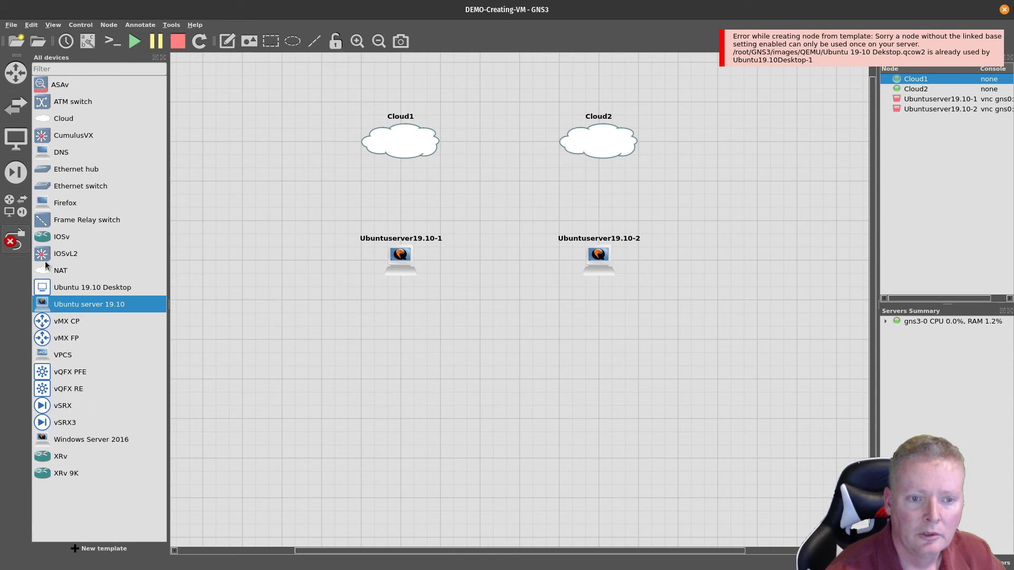
left_click(400, 258)
left_click(417, 264)
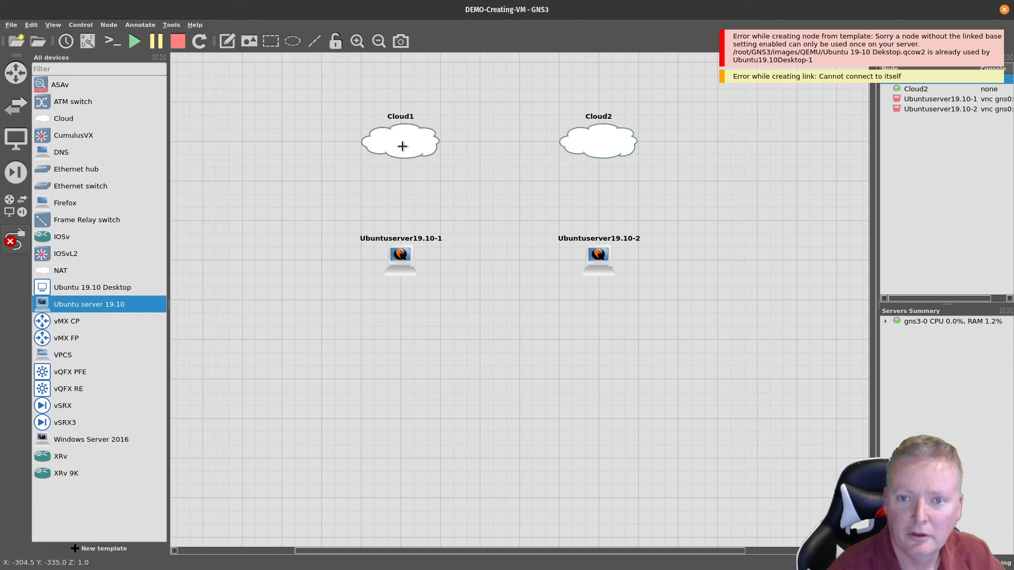
left_click(393, 254)
left_click(411, 264)
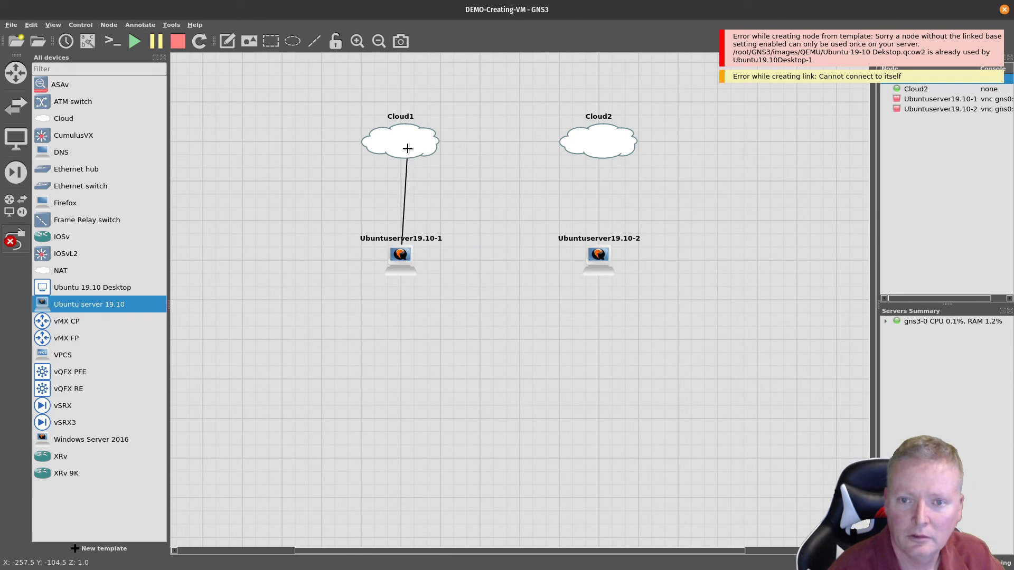
left_click(407, 149)
left_click(423, 152)
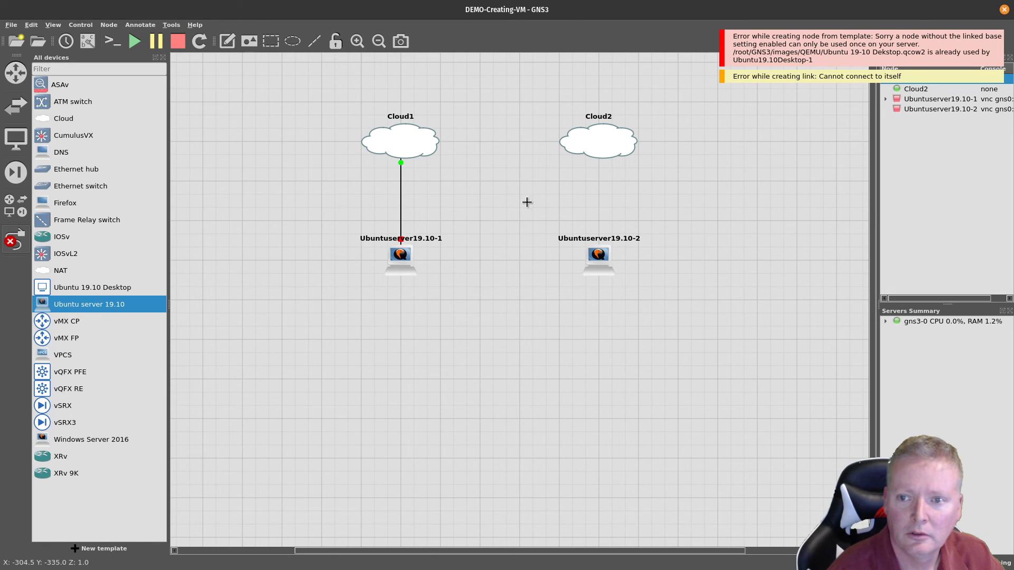
Step: Link Ubuntuserver19.10-2 to Cloud2, then start all devices and open their consoles
left_click(597, 264)
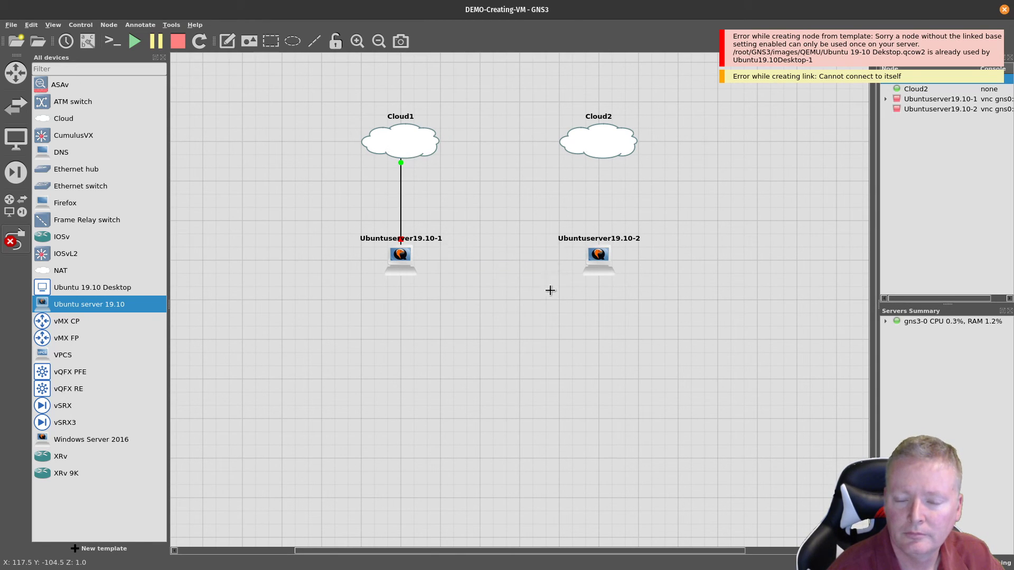
left_click(592, 256)
left_click(601, 264)
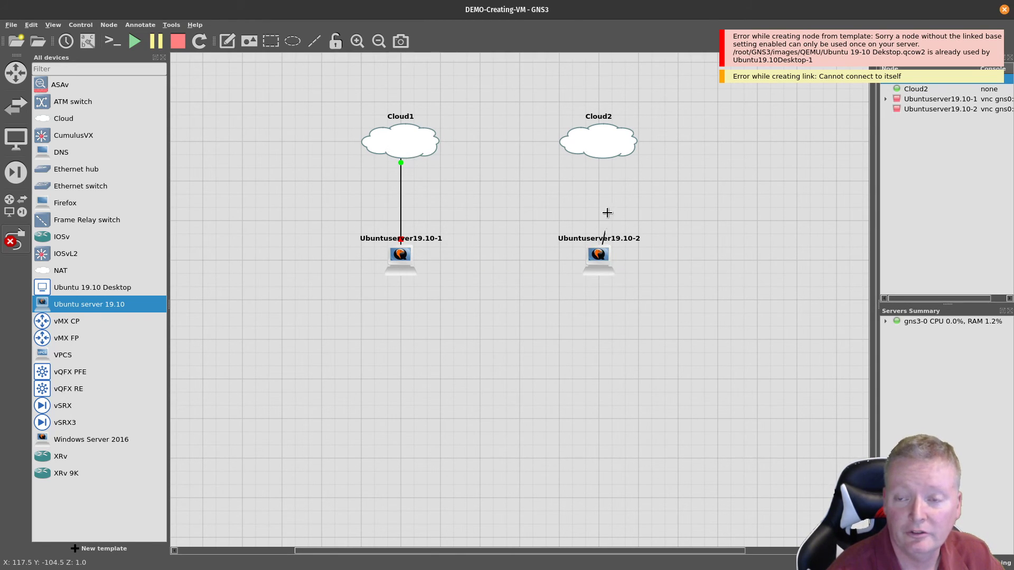
left_click(597, 144)
left_click(604, 151)
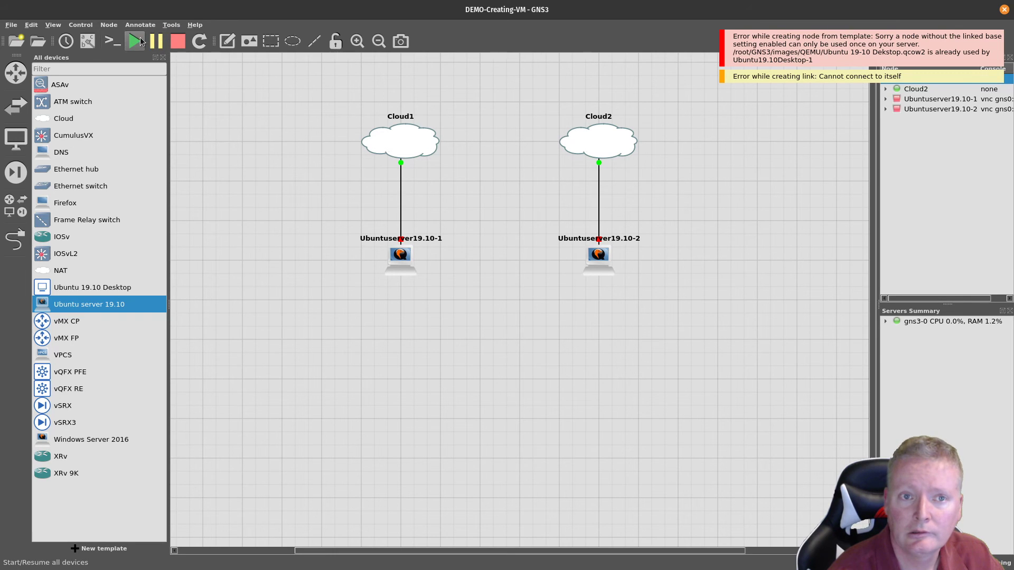
left_click(140, 41)
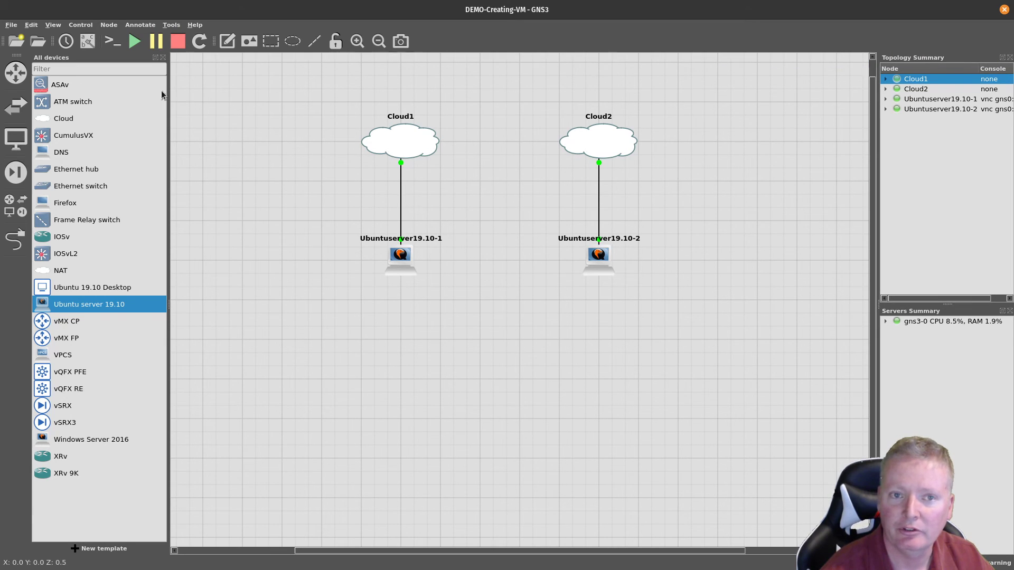
left_click(112, 43)
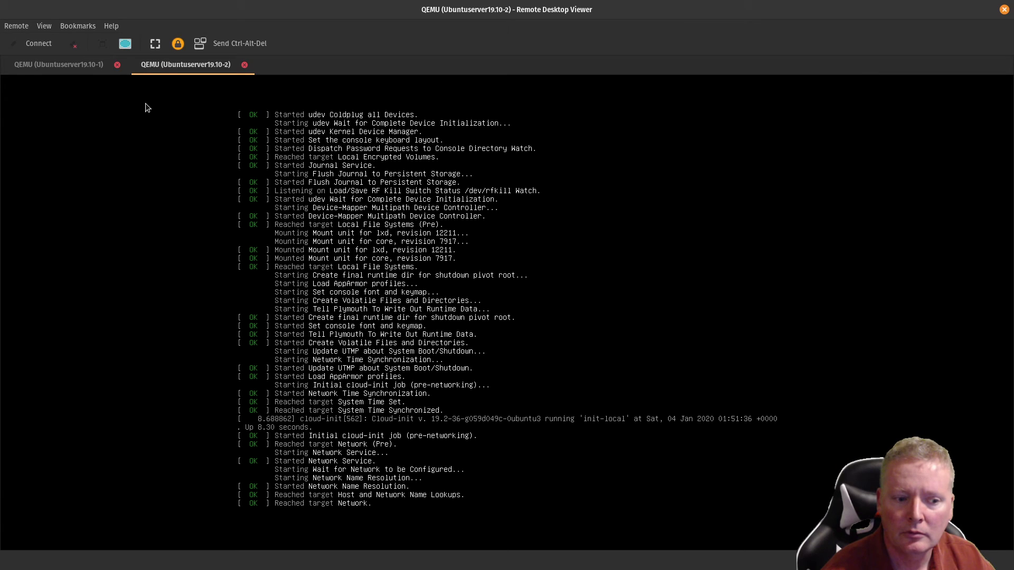
Step: Log in on Ubuntuserver19.10-1 and run 'ip add', showing 192.168.1.68 and MAC 52:54:00:12:34:56
left_click(68, 65)
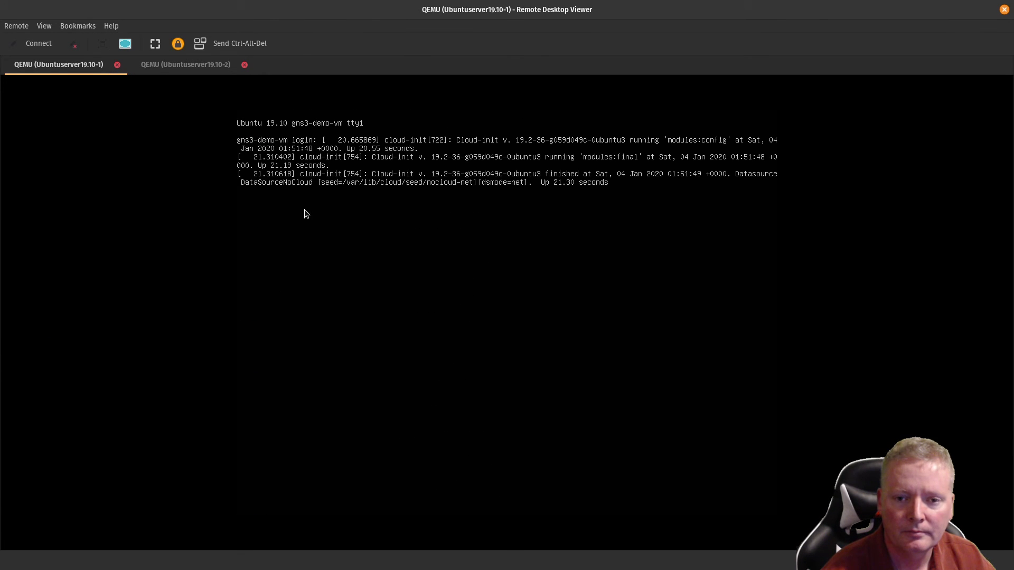
key("Return")
type("ean")
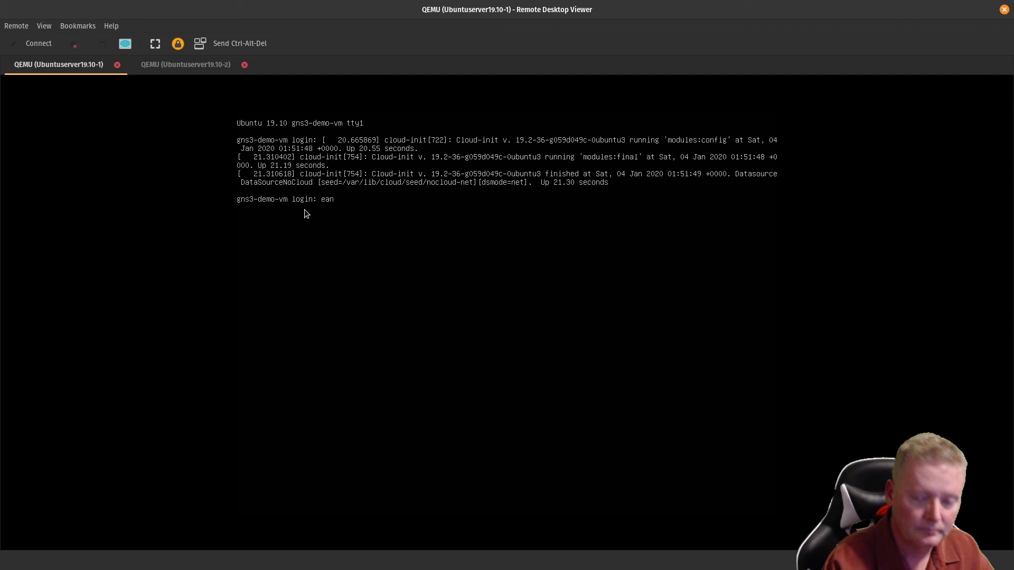
key("Return")
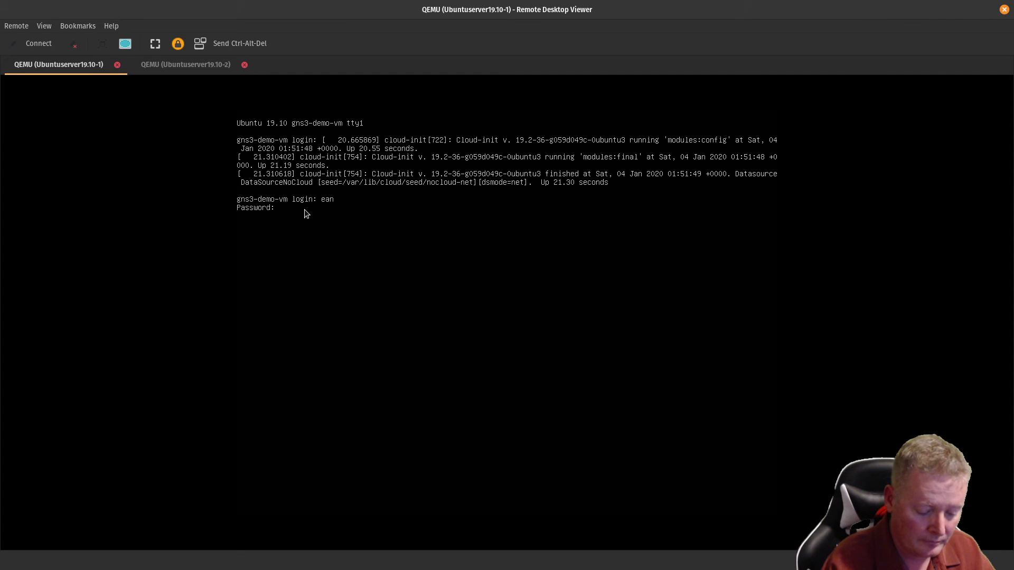
key("Return")
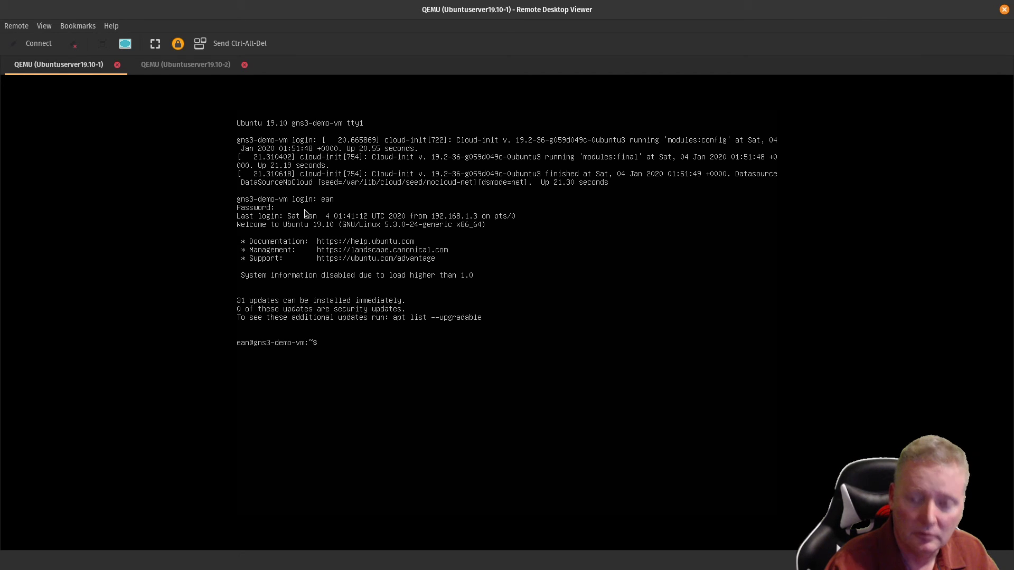
type("ip add")
key("Return")
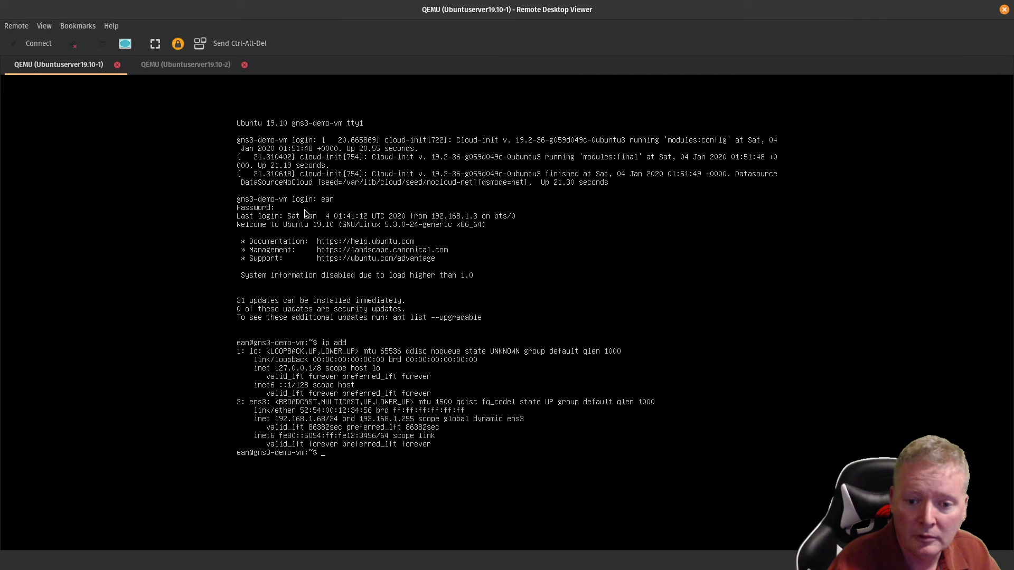
Step: Close the Ubuntuserver19.10-2 console tab and the Remote Desktop Viewer window
left_click(206, 64)
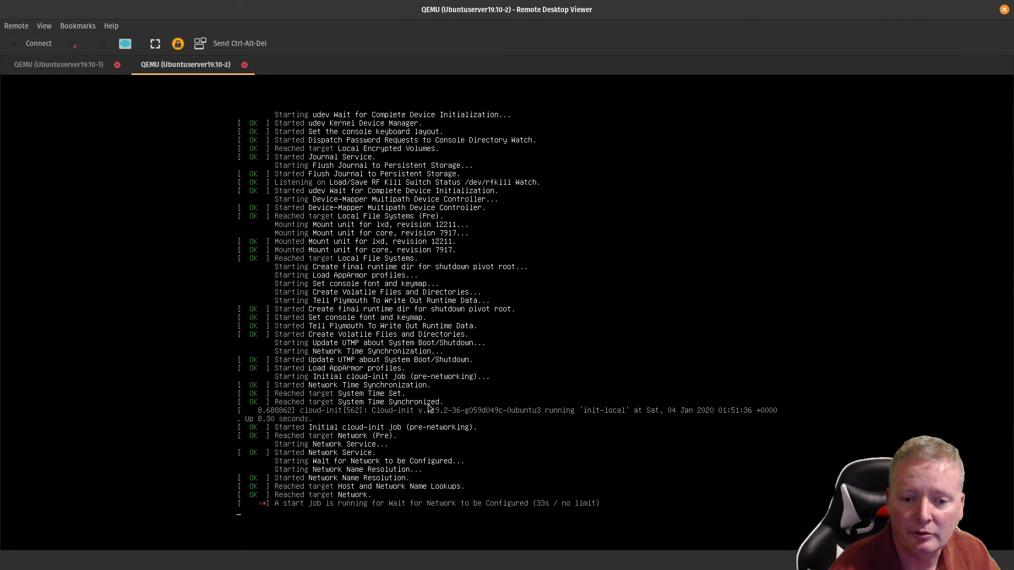
left_click(245, 64)
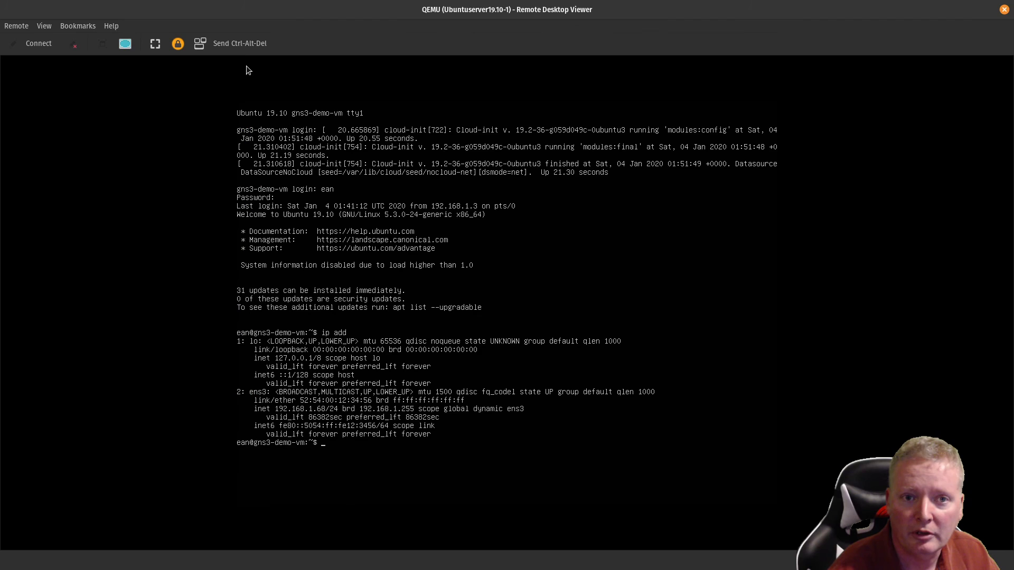
left_click(1004, 9)
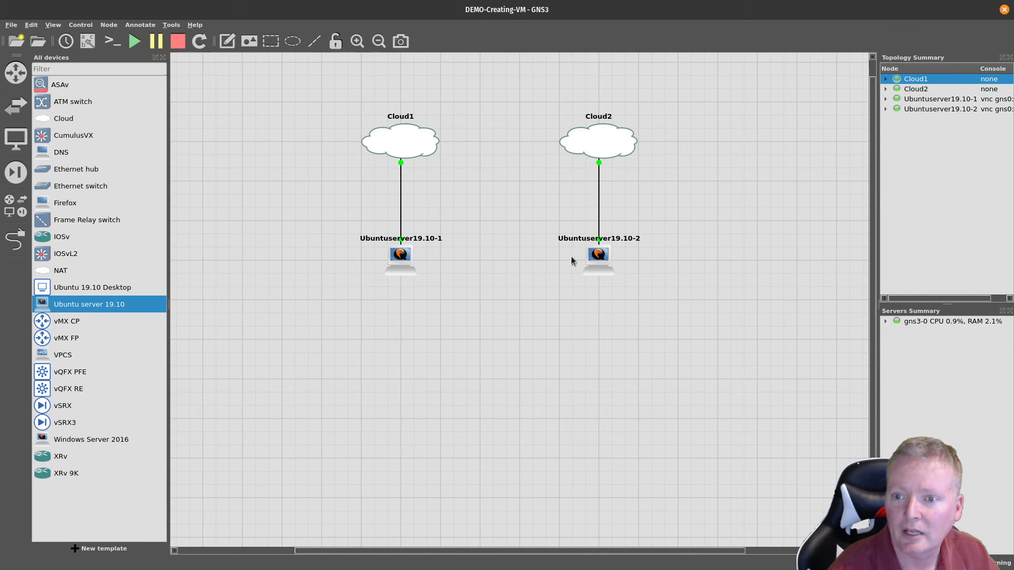
Step: Replace Ubuntuserver19.10-2's base MAC with 66:aa:22:ff:11:cc in its Network settings and save
right_click(592, 261)
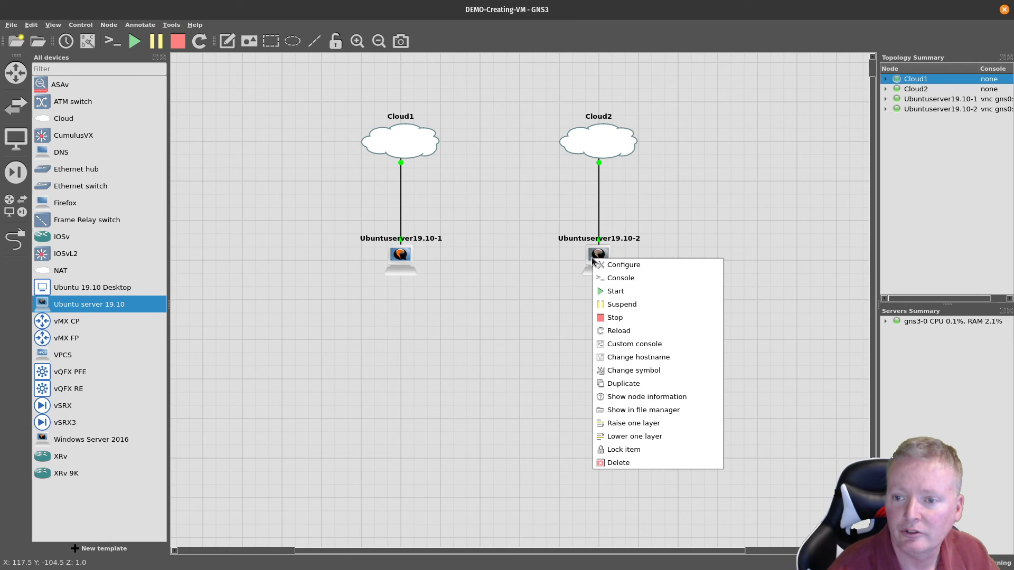
left_click(540, 295)
mouse_move(599, 255)
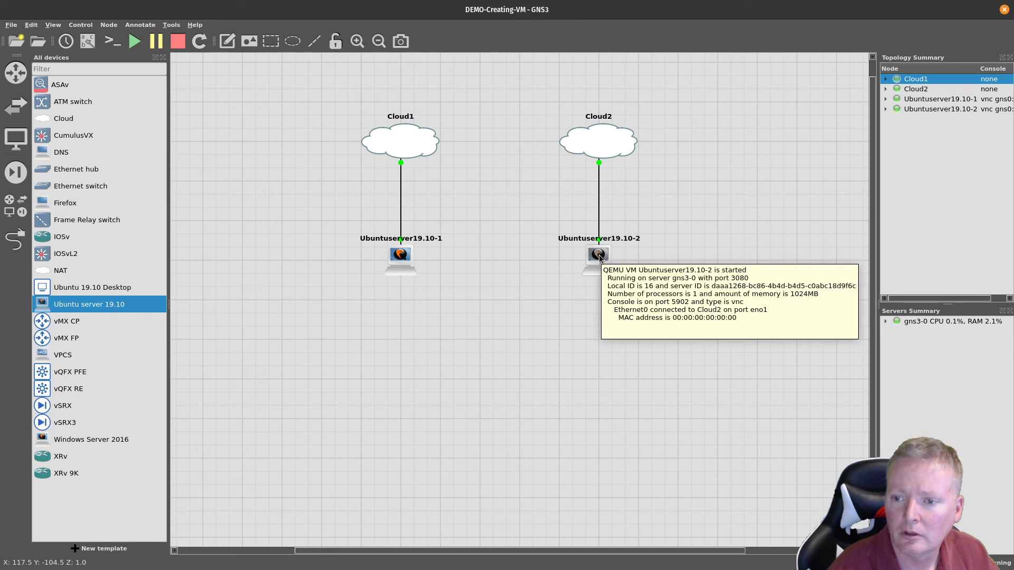
double_click(599, 257)
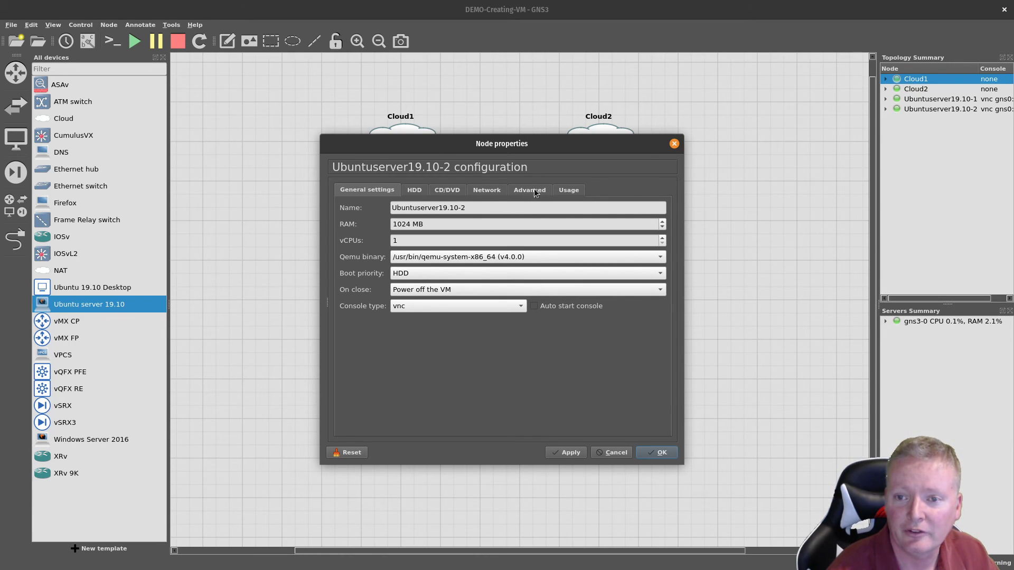
left_click(491, 191)
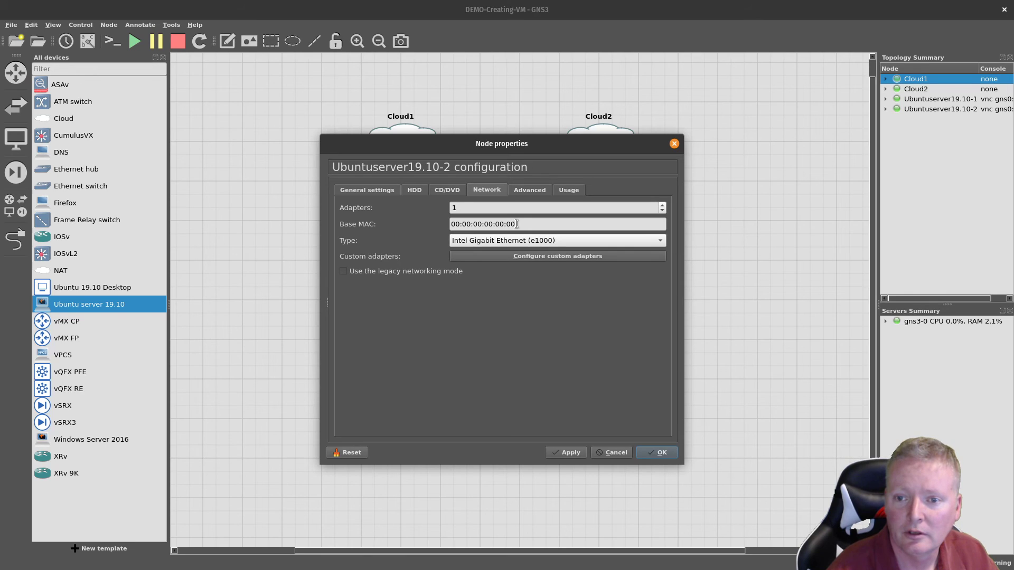
left_click_drag(516, 223, 443, 224)
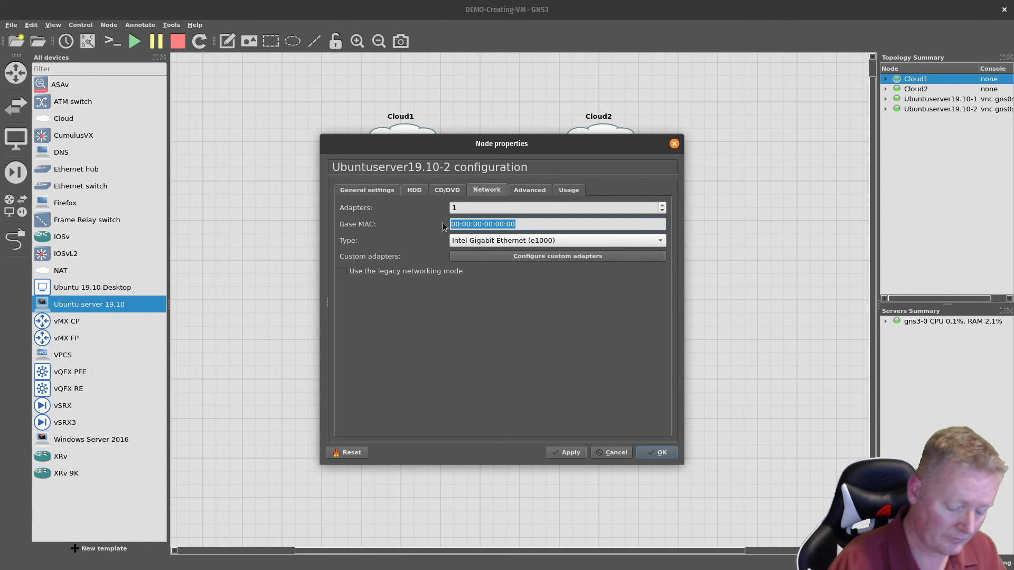
type("66:")
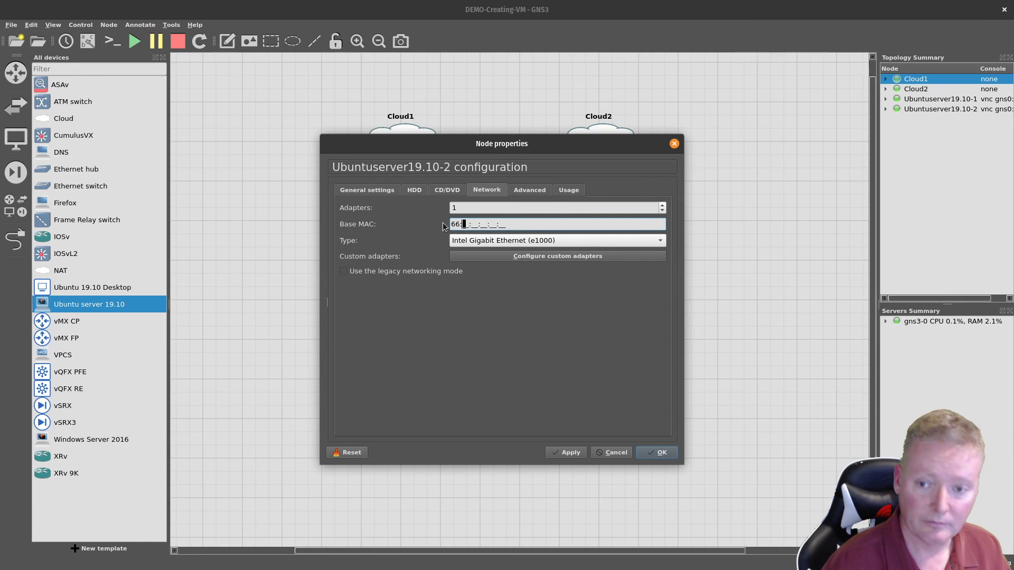
type("aa:")
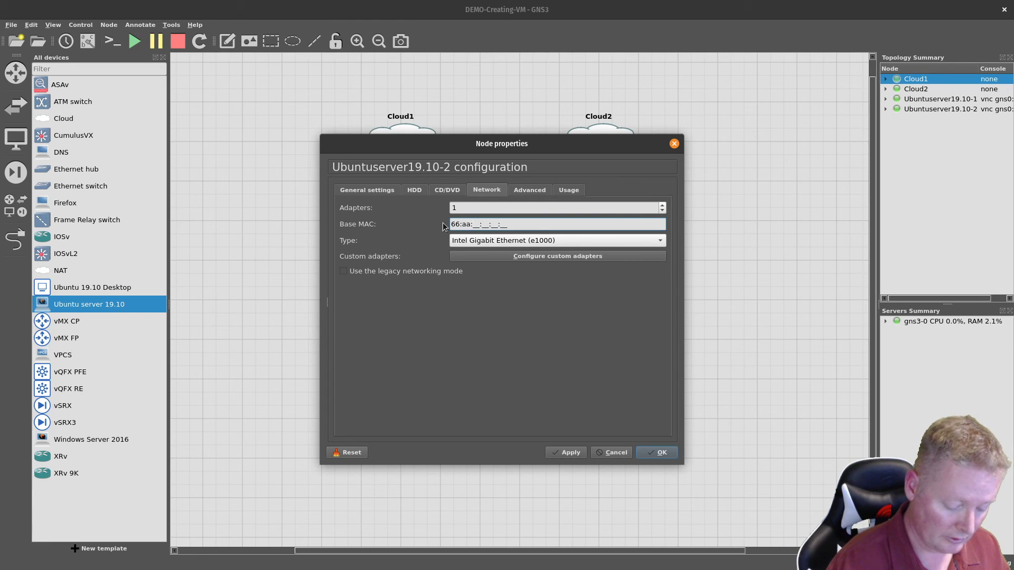
type("22:ff:")
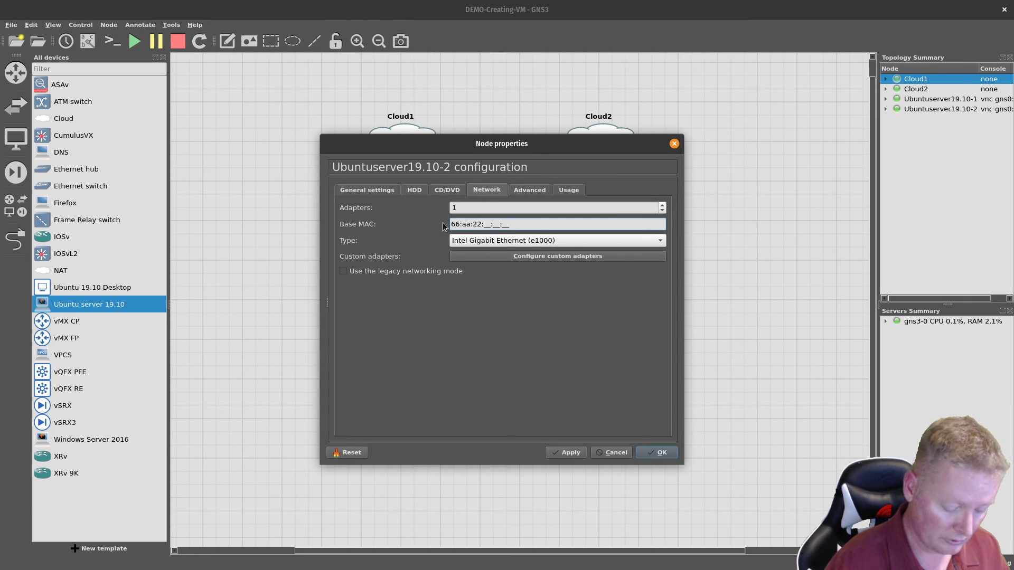
type("11:cc")
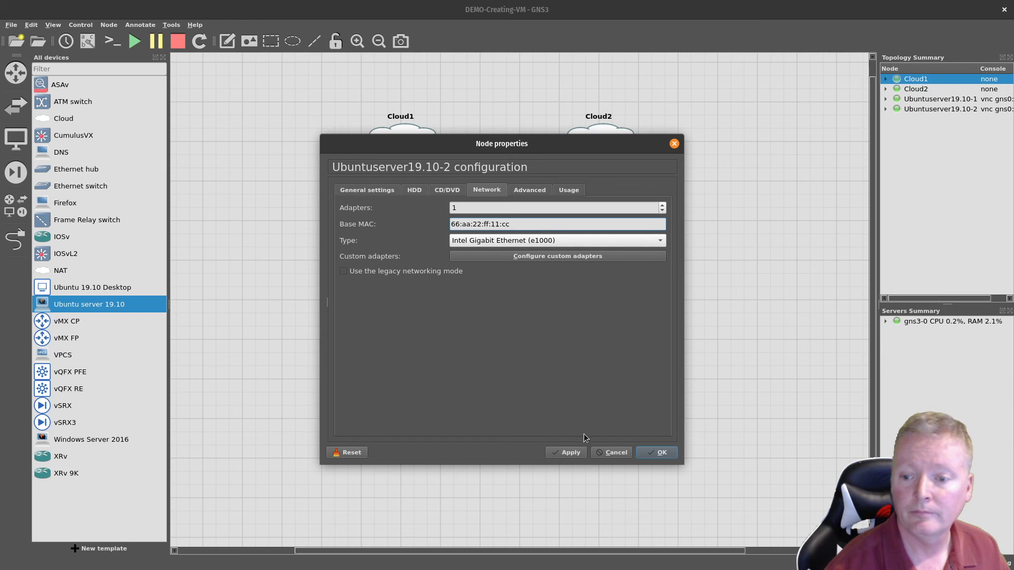
left_click(668, 455)
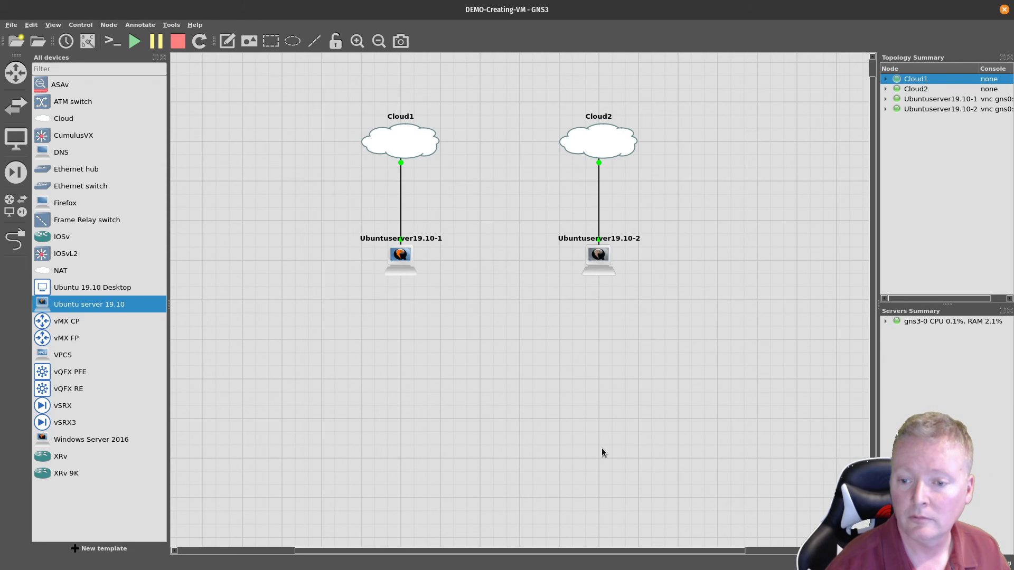
Step: Stop and restart Ubuntuserver19.10-2, then open its console
right_click(606, 261)
left_click(616, 322)
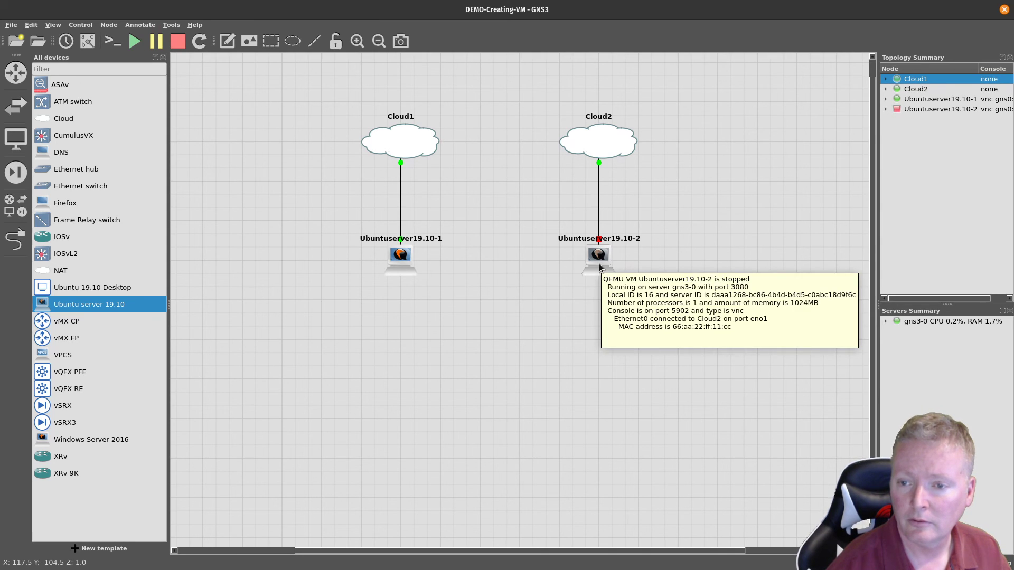
right_click(599, 268)
left_click(612, 291)
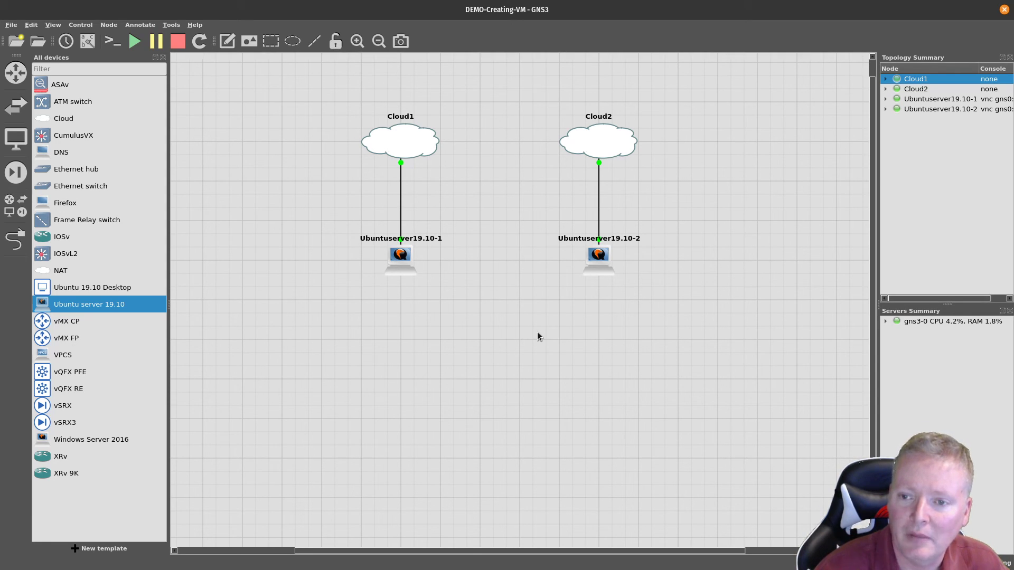
right_click(597, 260)
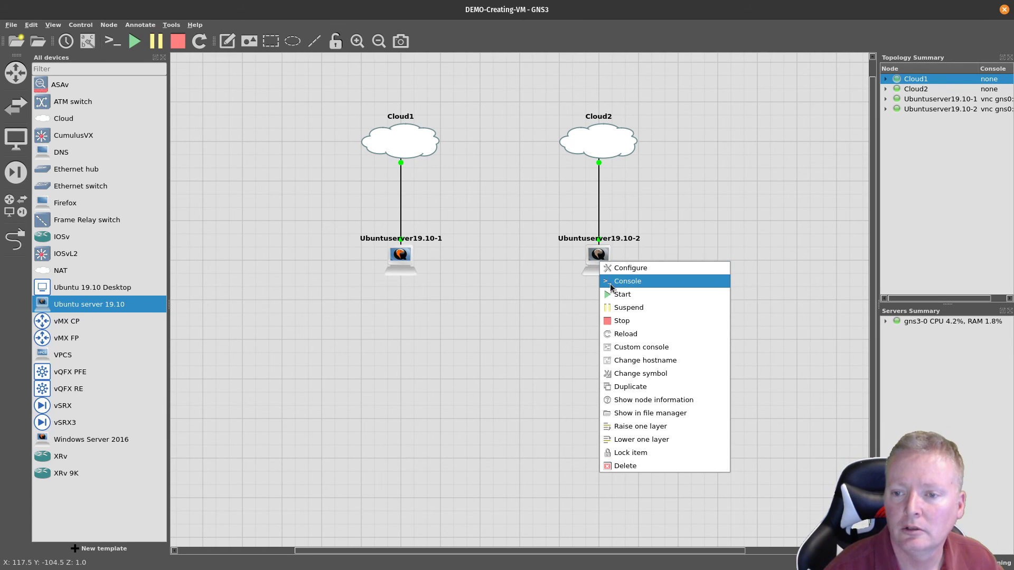
left_click(610, 282)
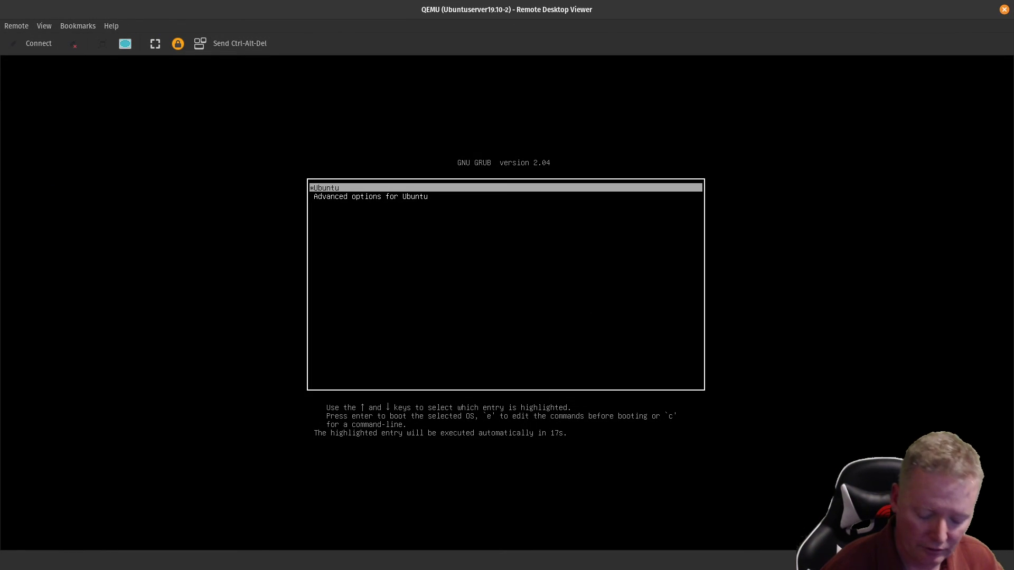
Step: Boot the clone from GRUB and log in at its console
key("Return")
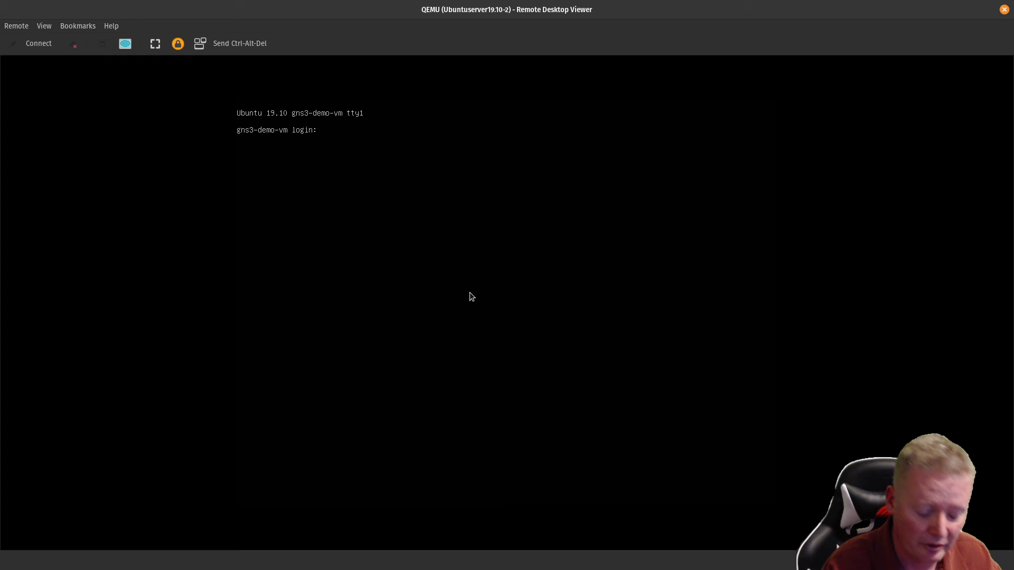
type("ean")
key("Return")
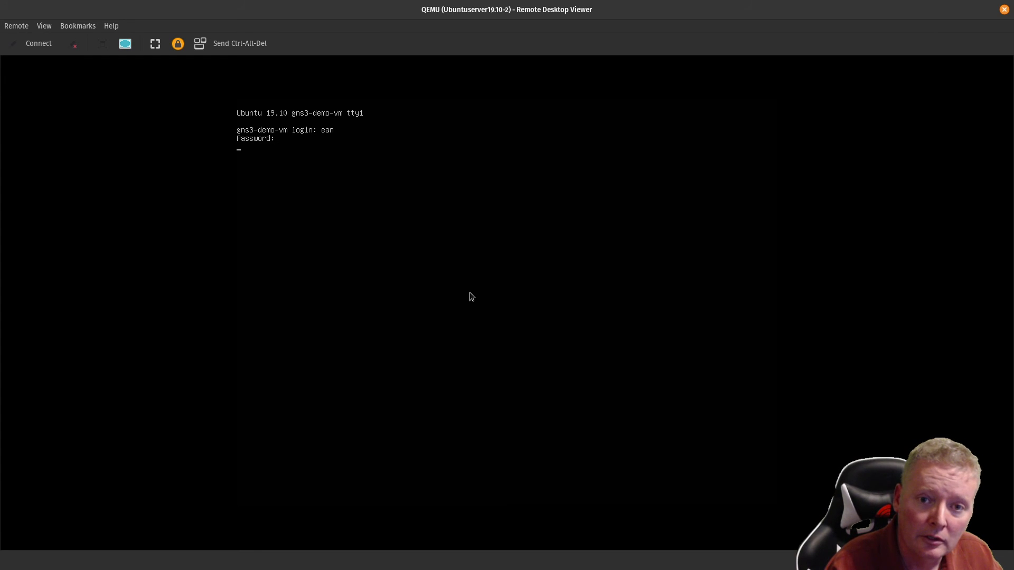
key("Return")
type("ip")
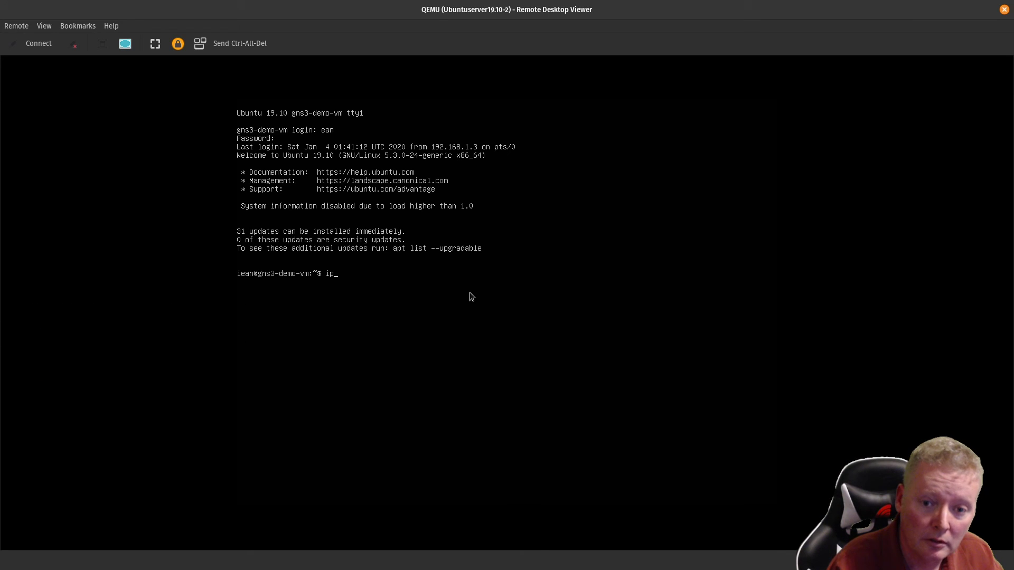
type(" add")
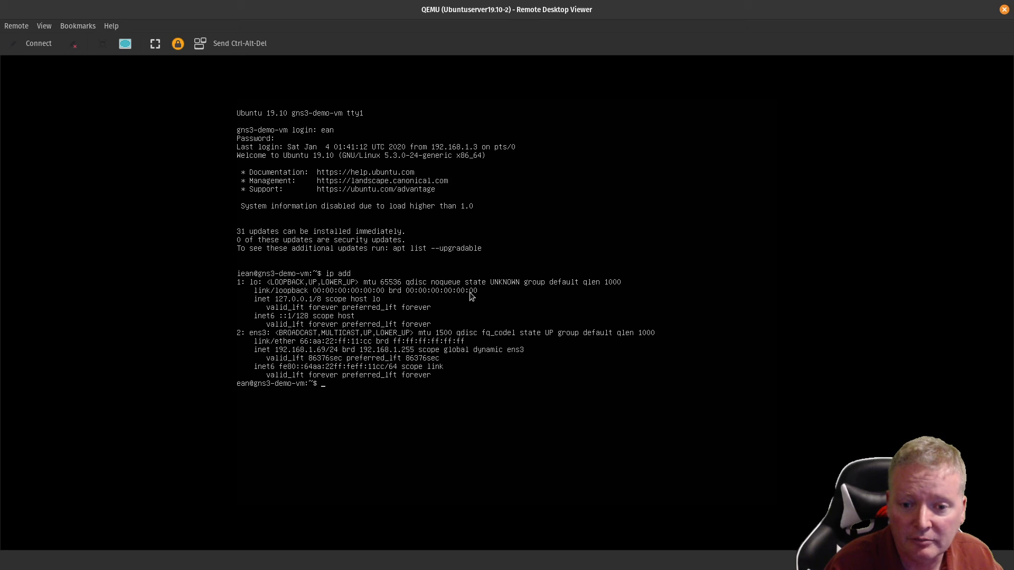
Step: Ping 192.168.1.68 from the clone, stopping after two replies
type("ing")
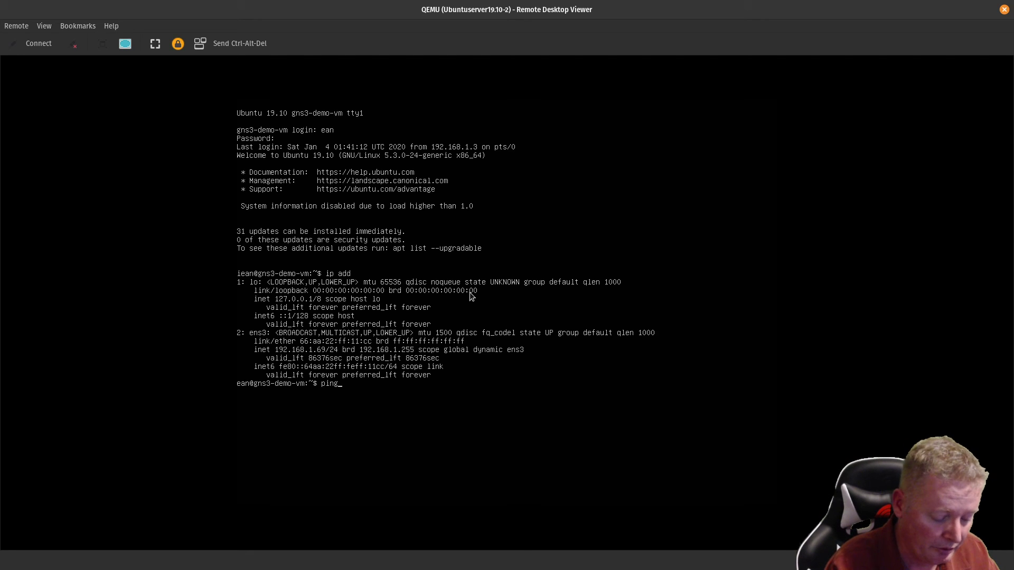
type(" 192.168.1.68")
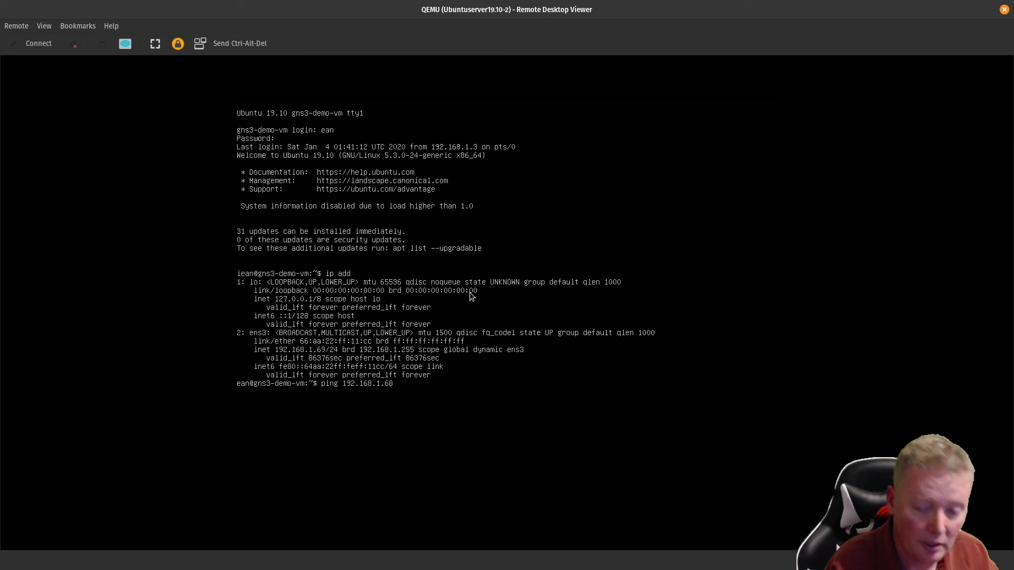
key("Return")
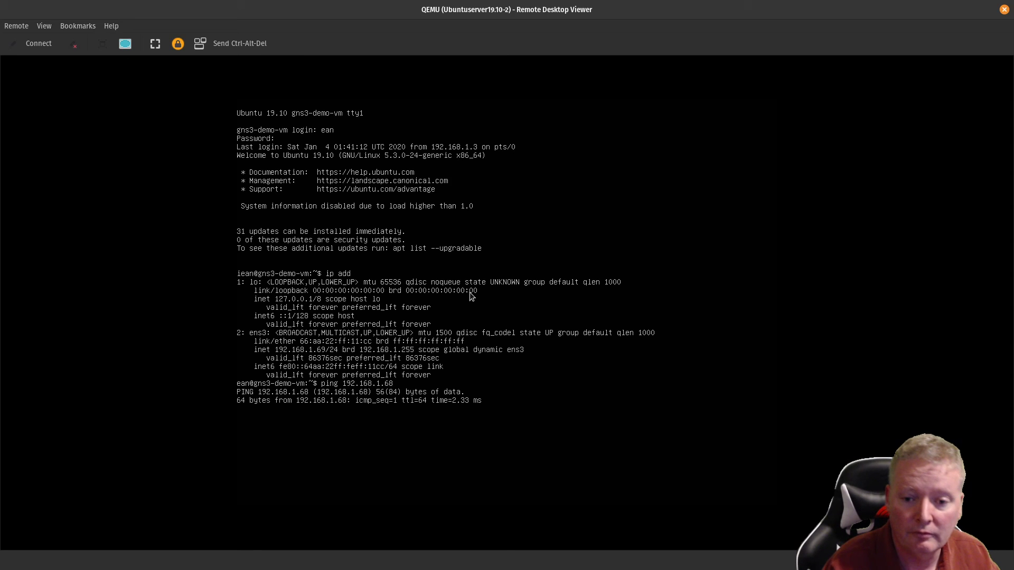
key("ctrl+c")
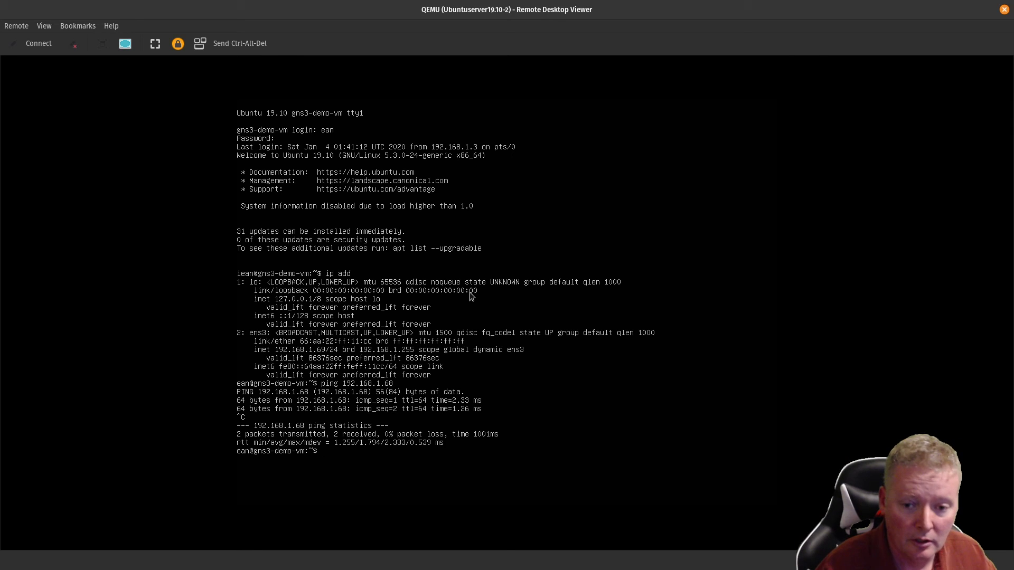
Step: SSH into 192.168.1.68, accepting the host fingerprint and entering the account password
type("ssh")
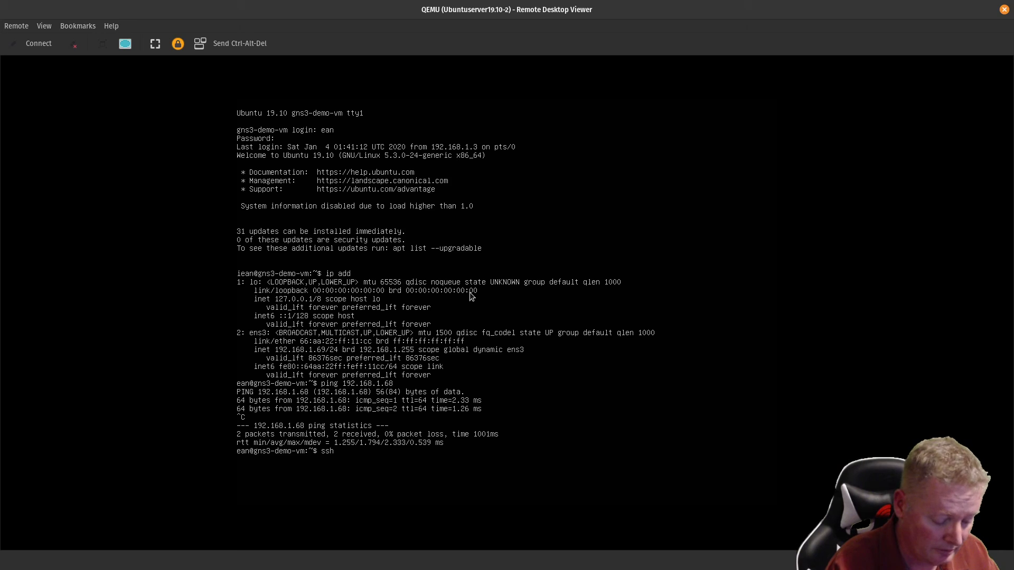
type(" ean!")
key("BackSpace")
type("@192.1")
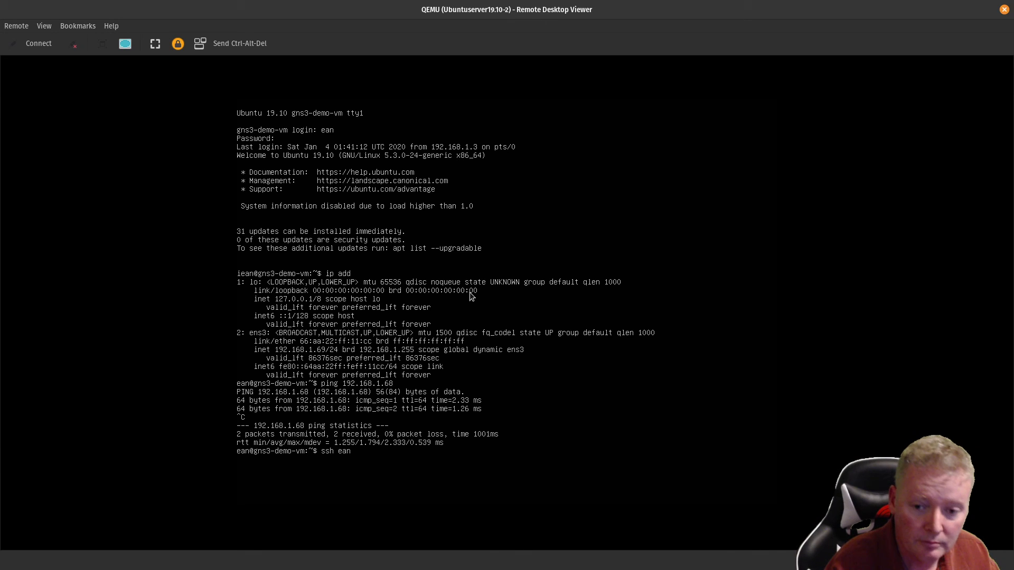
type("68.1.68")
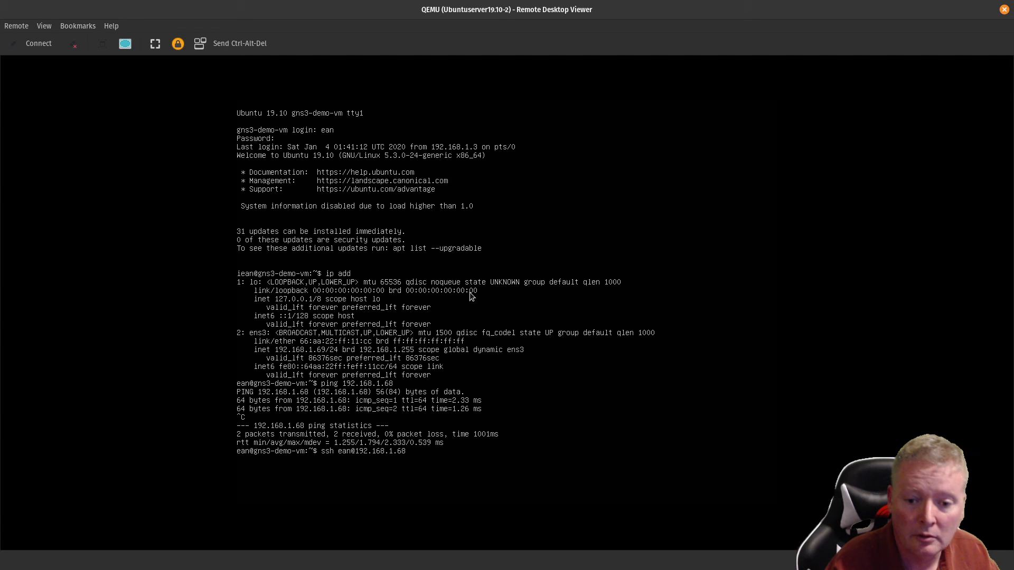
key("Return")
type("yes")
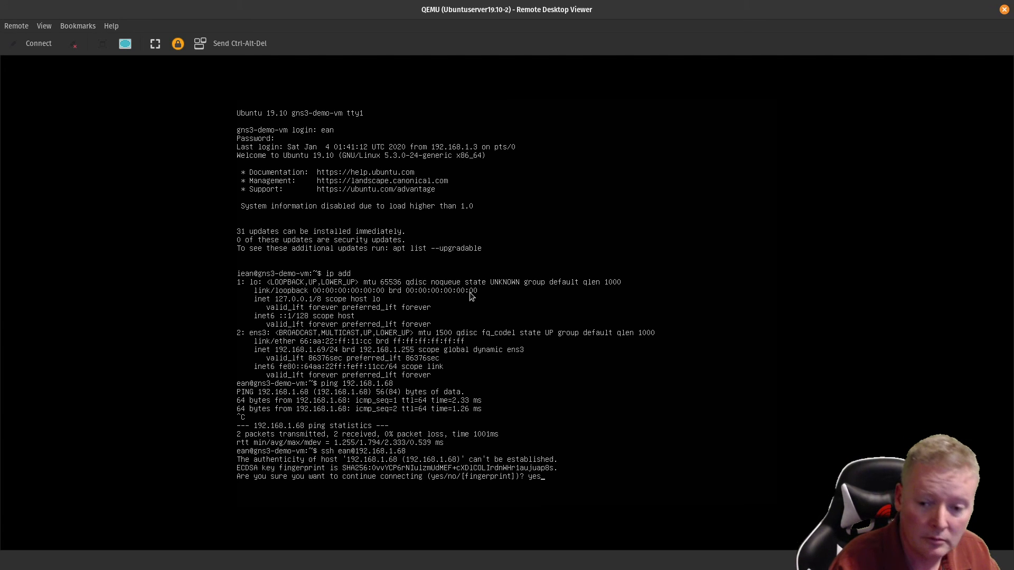
key("Return")
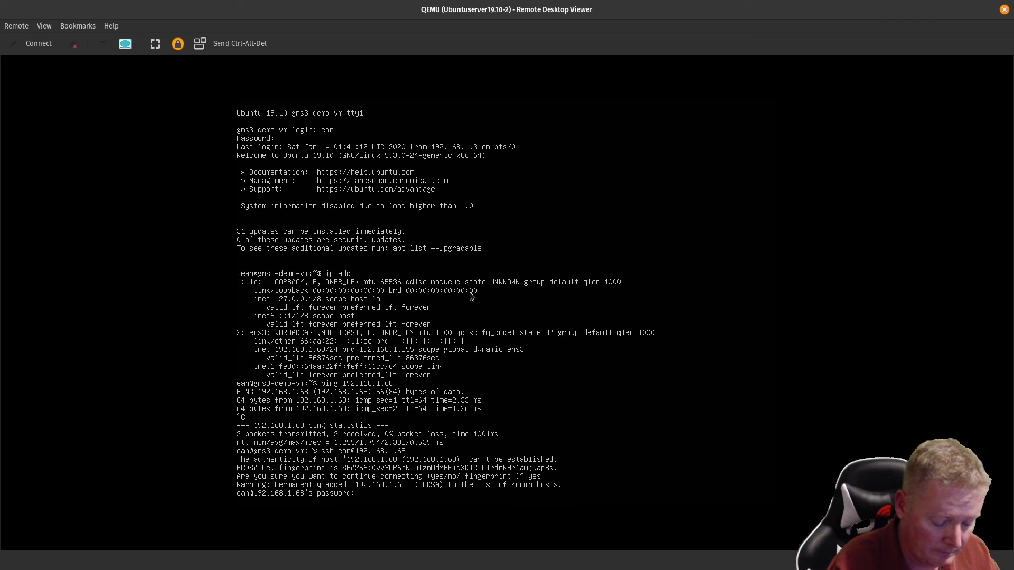
key("Return")
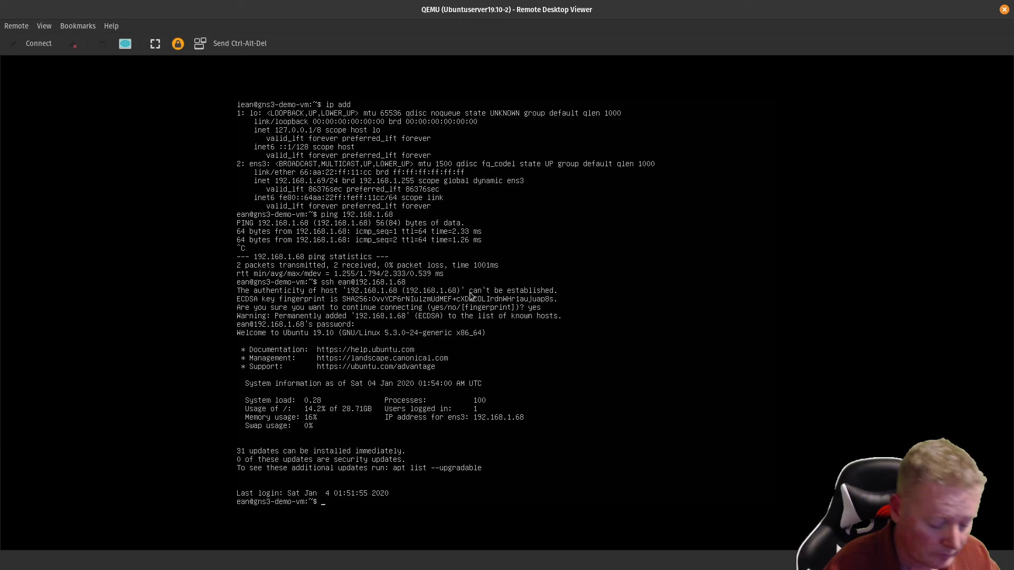
Step: Exit the SSH session, log out of the console, and close the viewer window
type("exit")
key("Return")
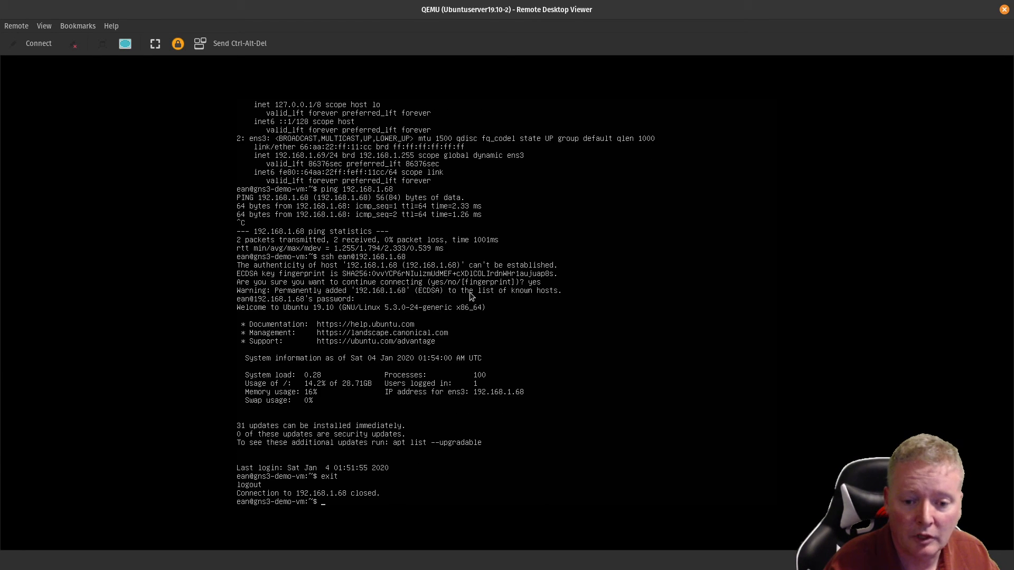
type("exit")
key("Return")
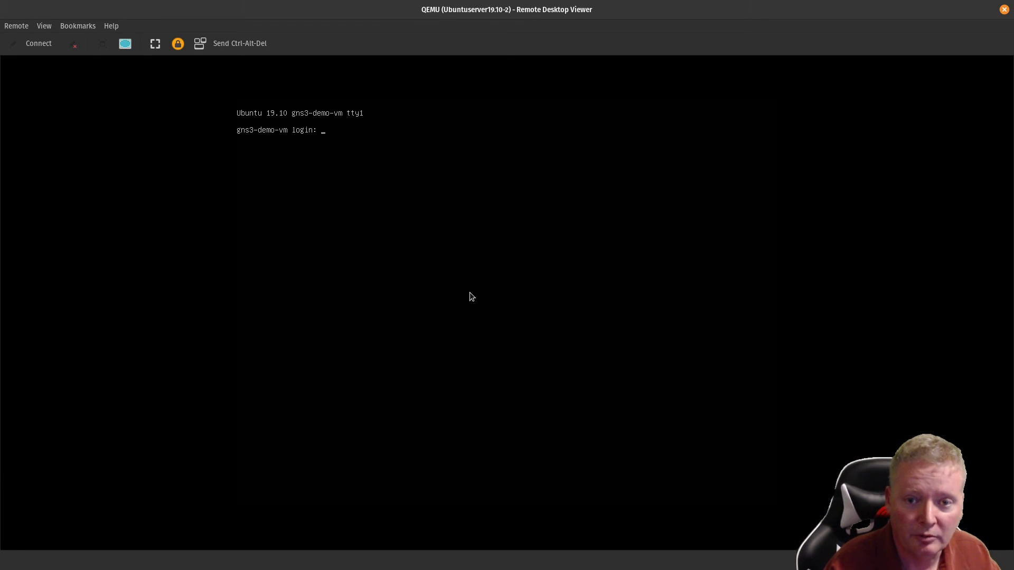
left_click(1004, 10)
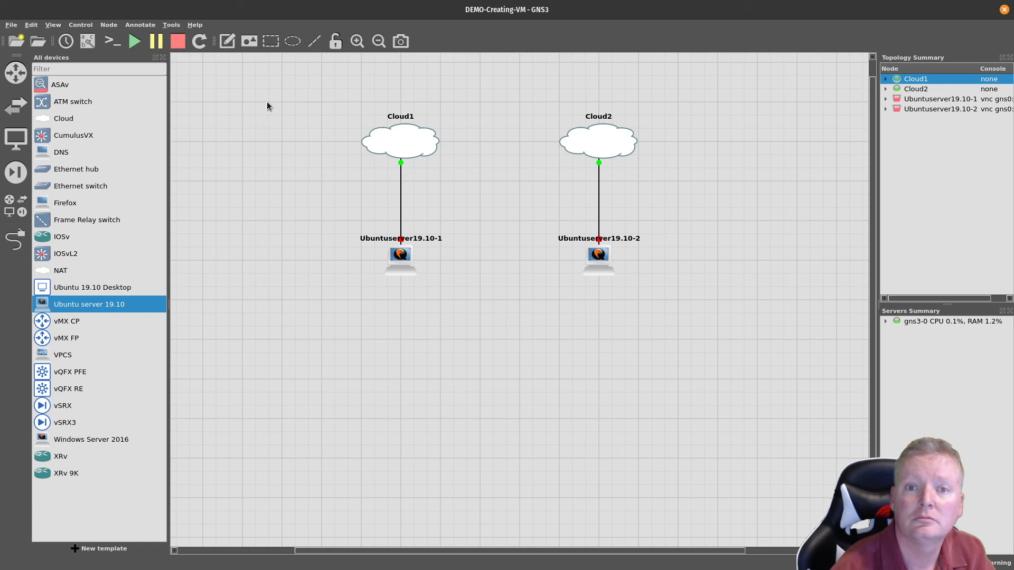
Step: Remove Cloud1, Cloud2 and both Ubuntu server nodes using a single box selection
left_click_drag(280, 82, 688, 333)
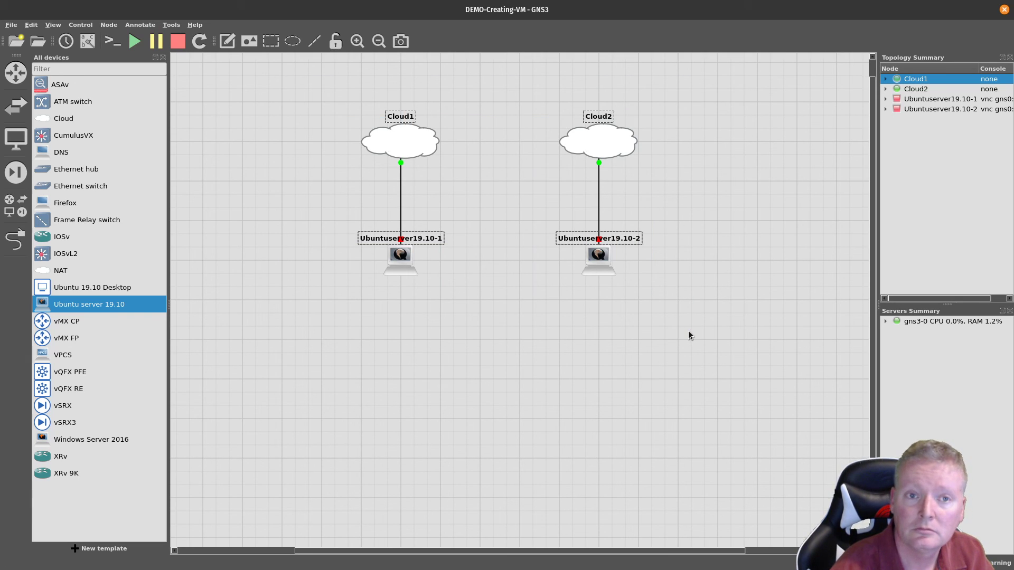
key("Delete")
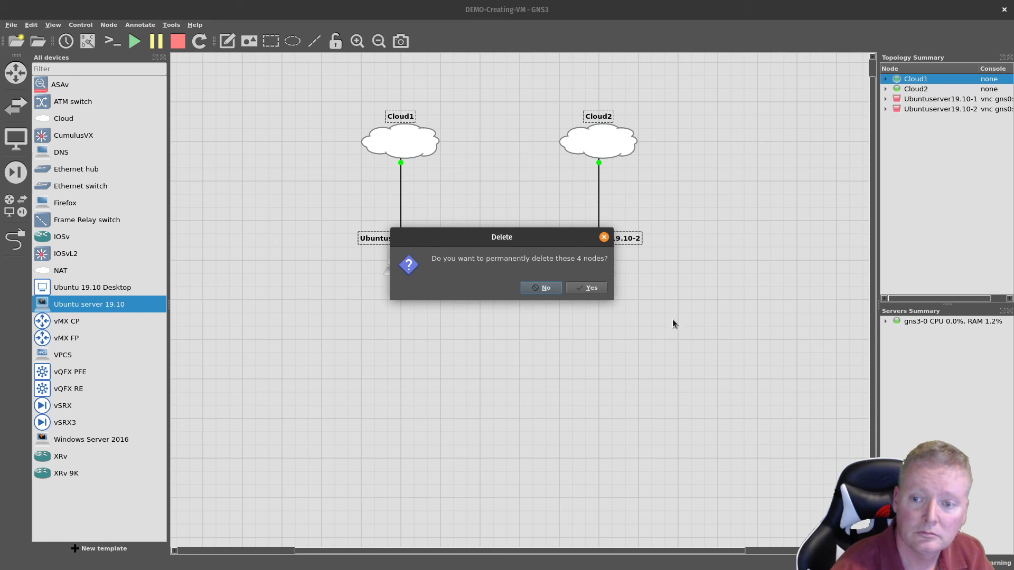
left_click(596, 288)
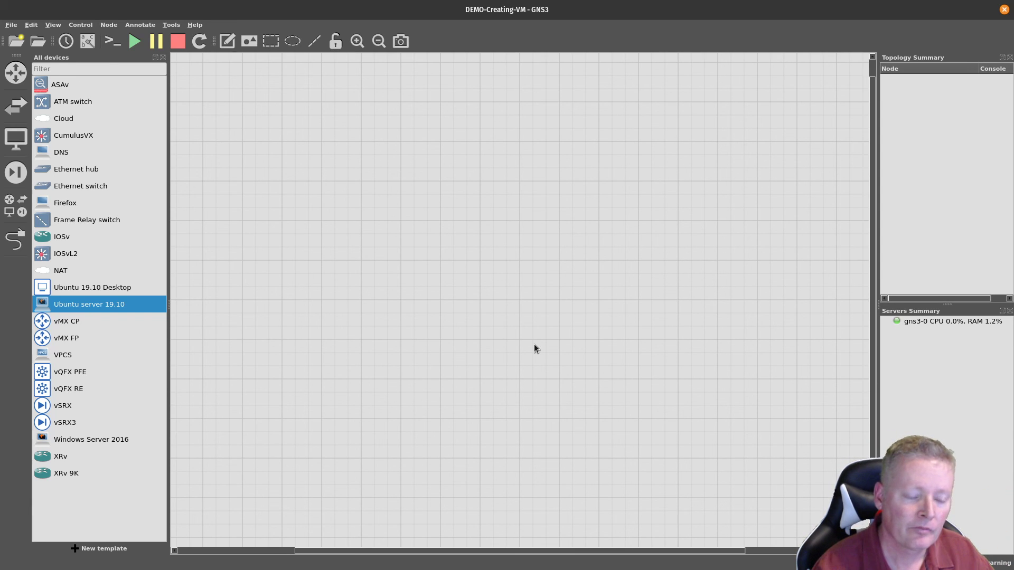
Step: Delete the Ubuntu server 19.10 and Ubuntu 19.10 Desktop templates
right_click(115, 439)
left_click(132, 476)
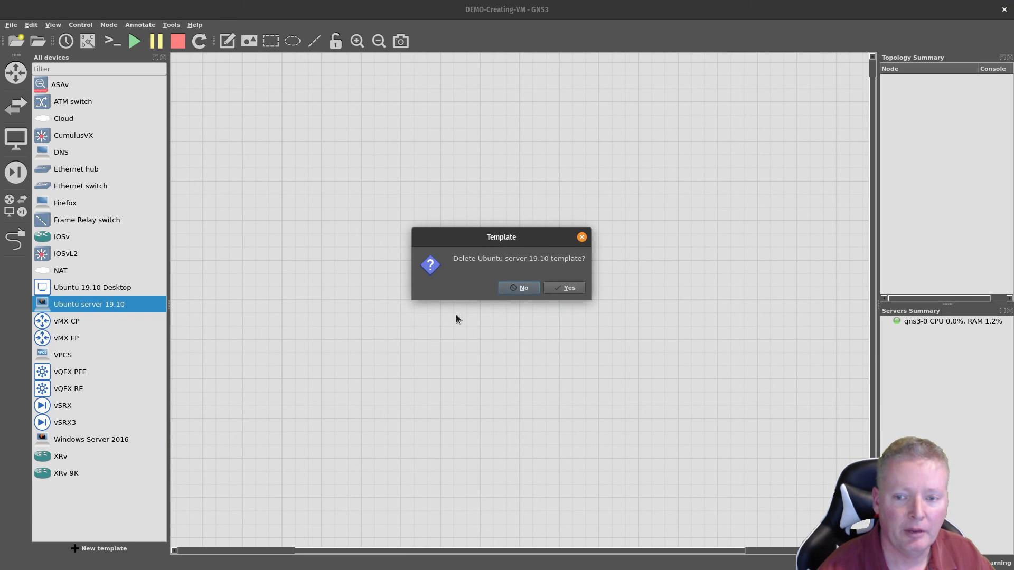
left_click(555, 286)
right_click(79, 290)
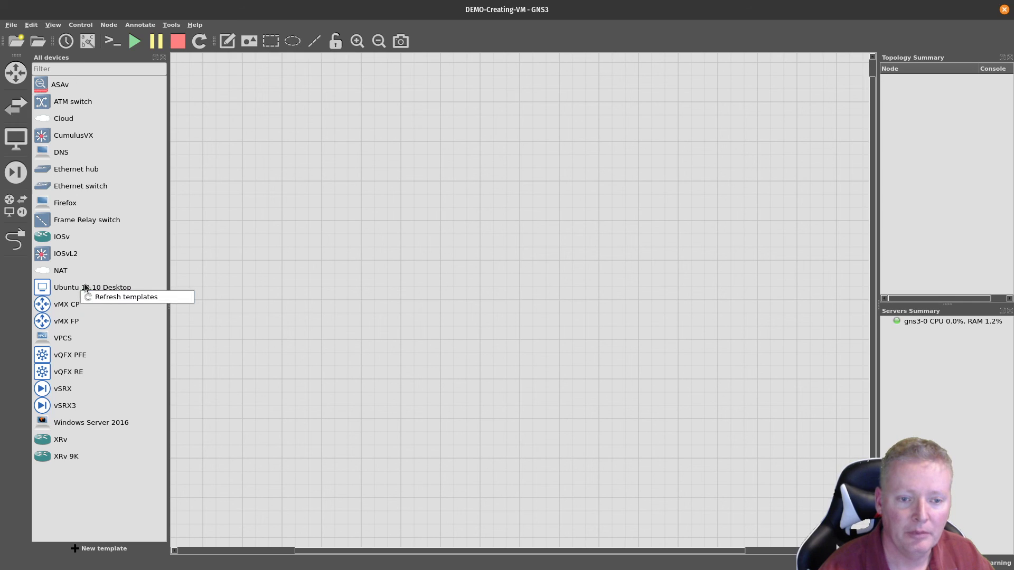
key("Escape")
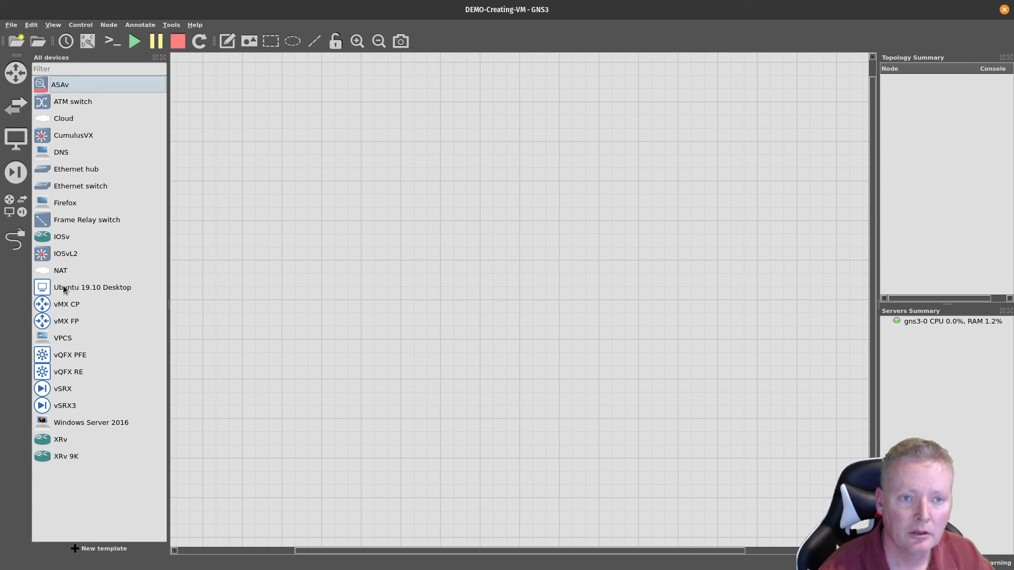
left_click(68, 289)
right_click(64, 288)
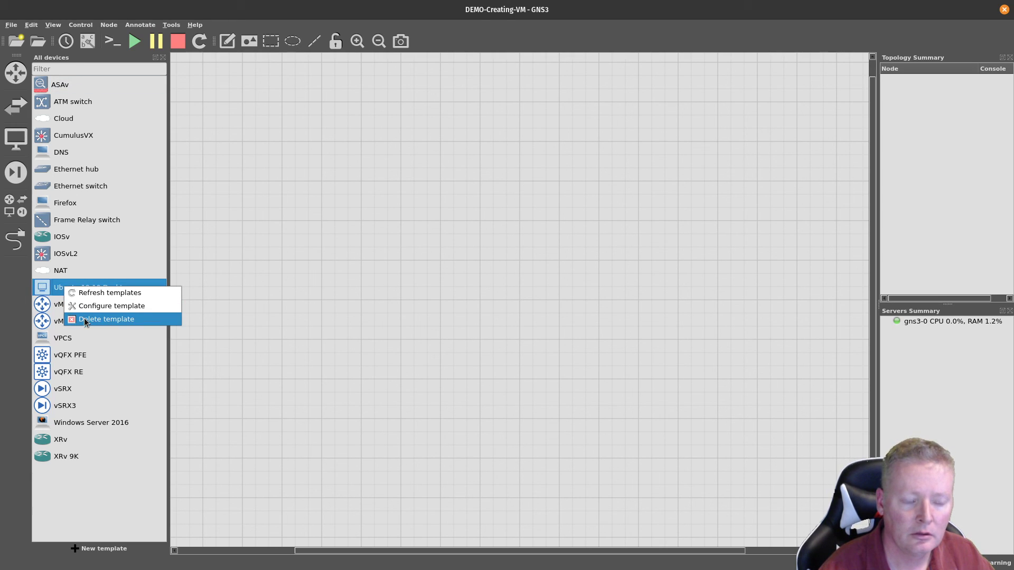
left_click(84, 318)
left_click(579, 287)
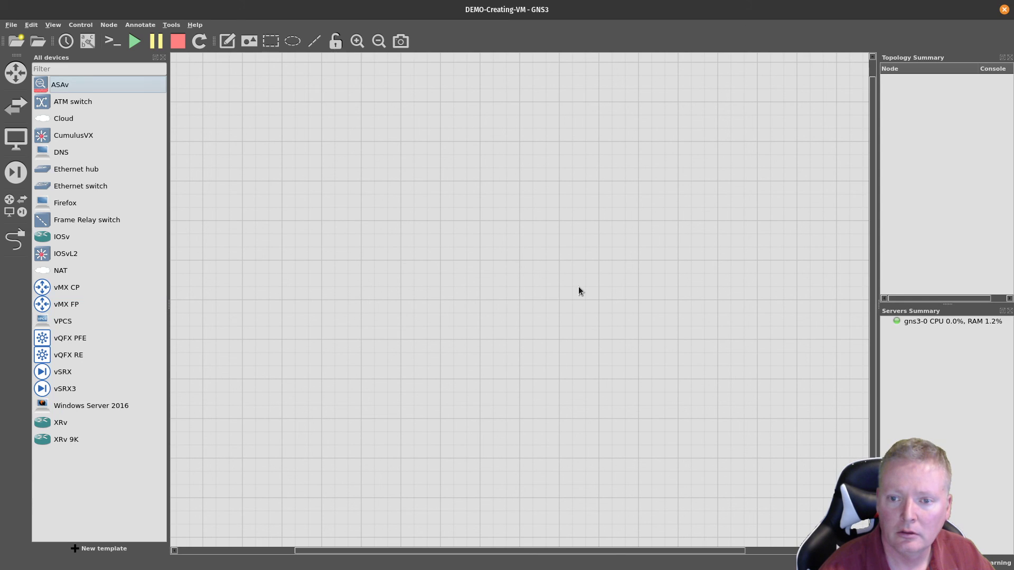
Step: Delete the Windows Server 2016 template
left_click(116, 405)
right_click(108, 404)
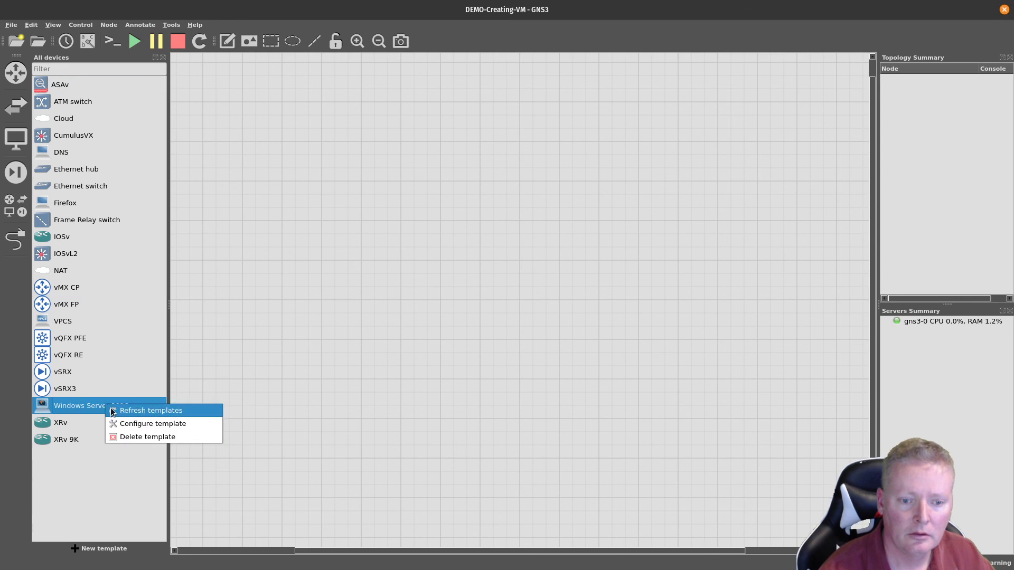
left_click(126, 434)
left_click(571, 291)
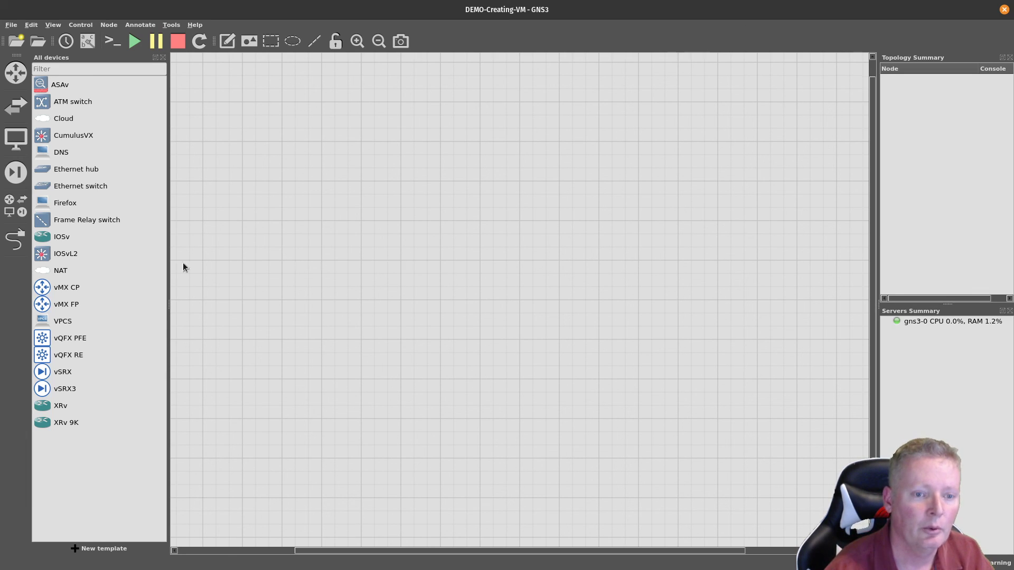
Step: Place a NAT node near the canvas centre and a Cloud node toward the upper left
left_click(59, 269)
left_click_drag(542, 279, 541, 279)
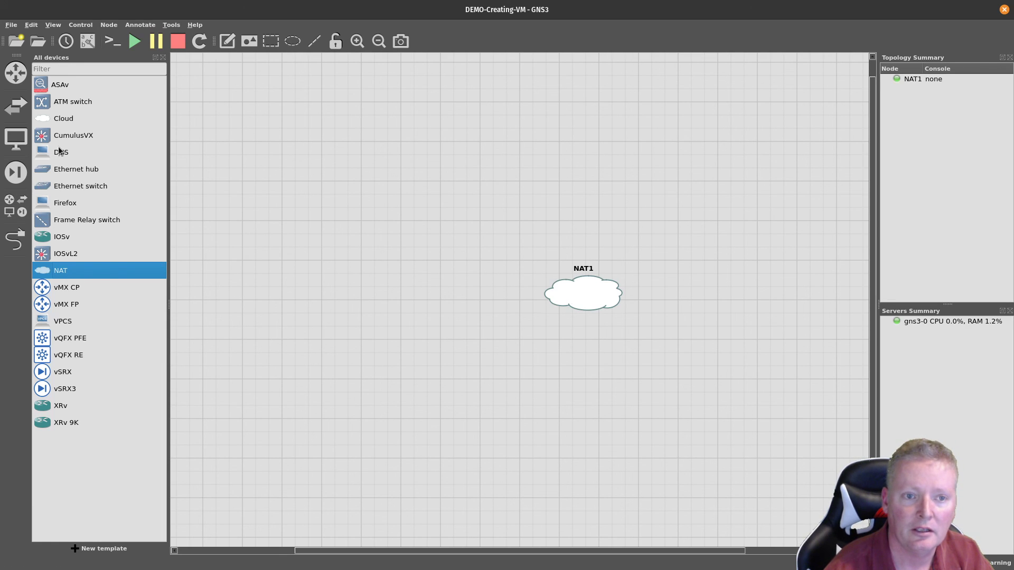
left_click_drag(61, 119, 302, 141)
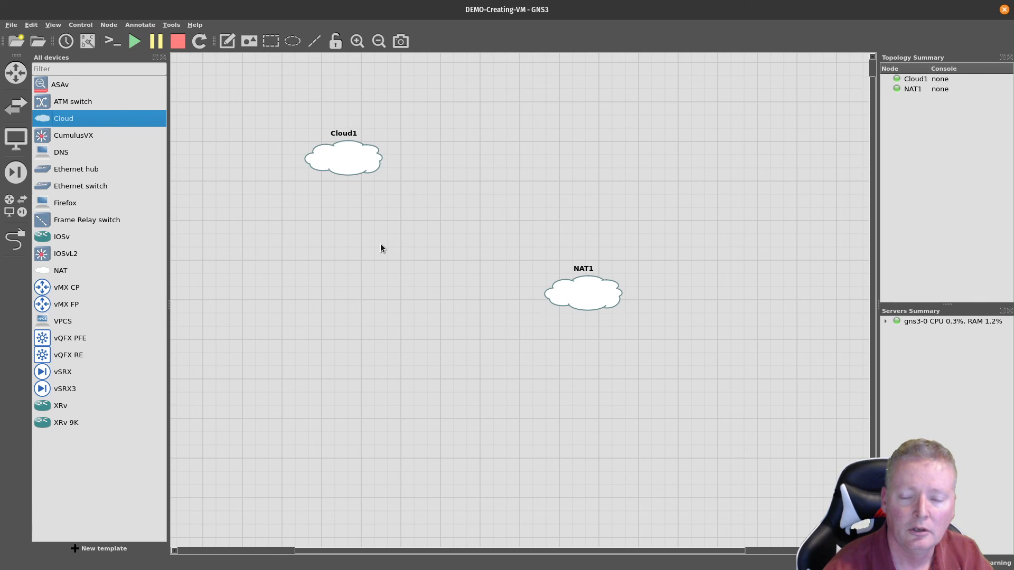